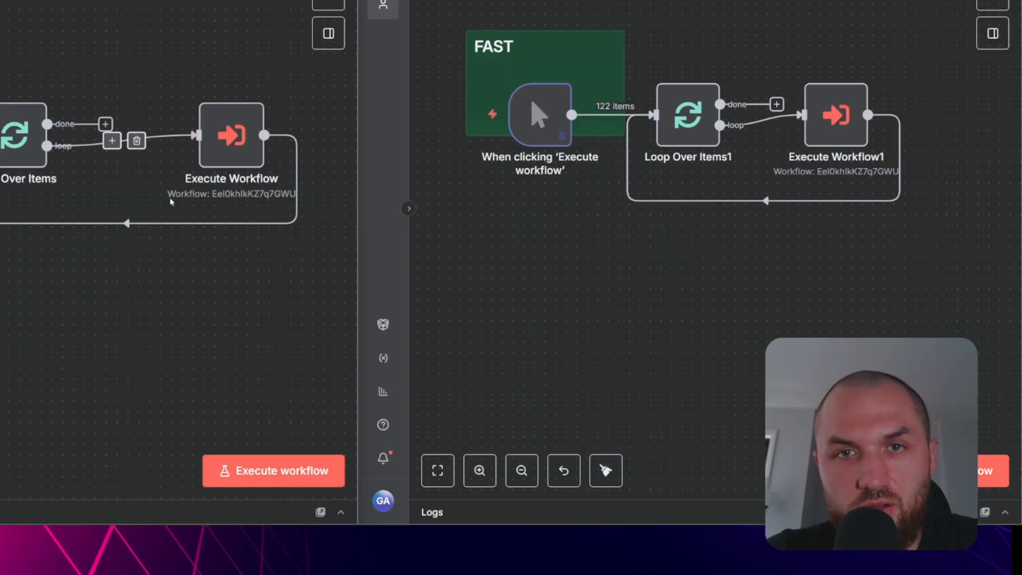
# Step: Execute the workflow that loops over the items and calls the sub-workflow
pyautogui.click(265, 471)
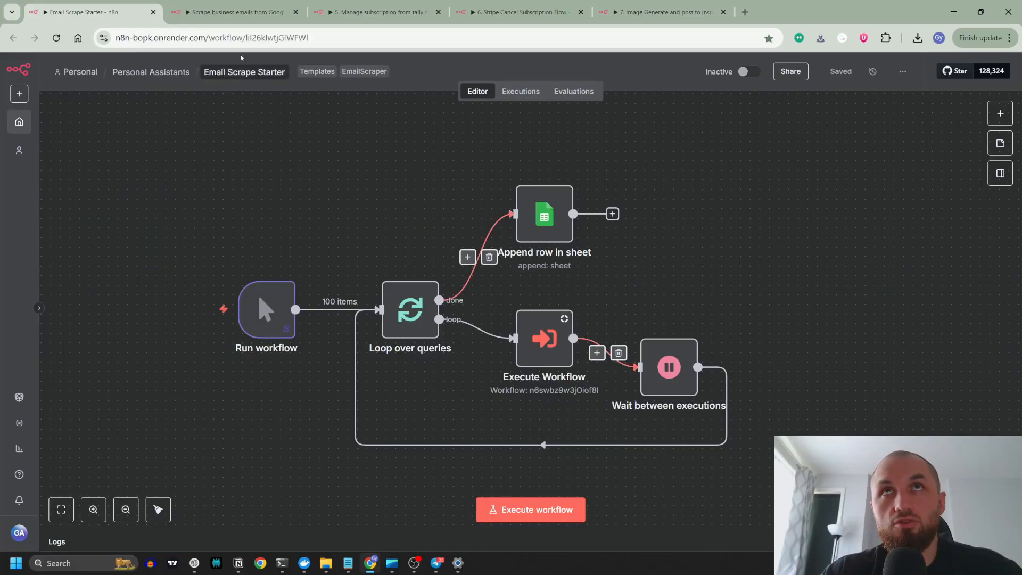
# Step: Compare the Email Scrape Starter workflow with the Scrape business emails workflow that it calls
pyautogui.click(234, 12)
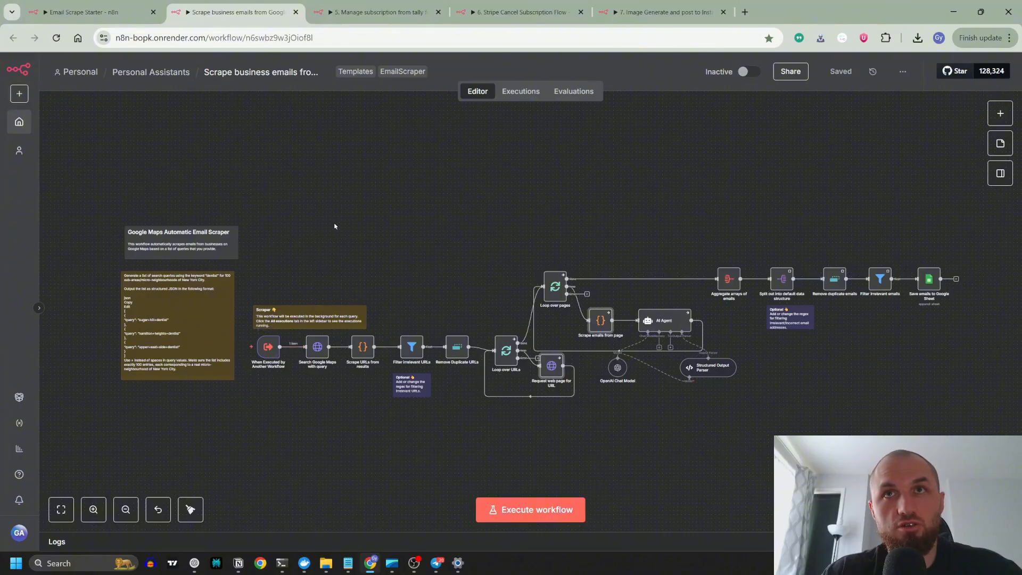
pyautogui.click(117, 13)
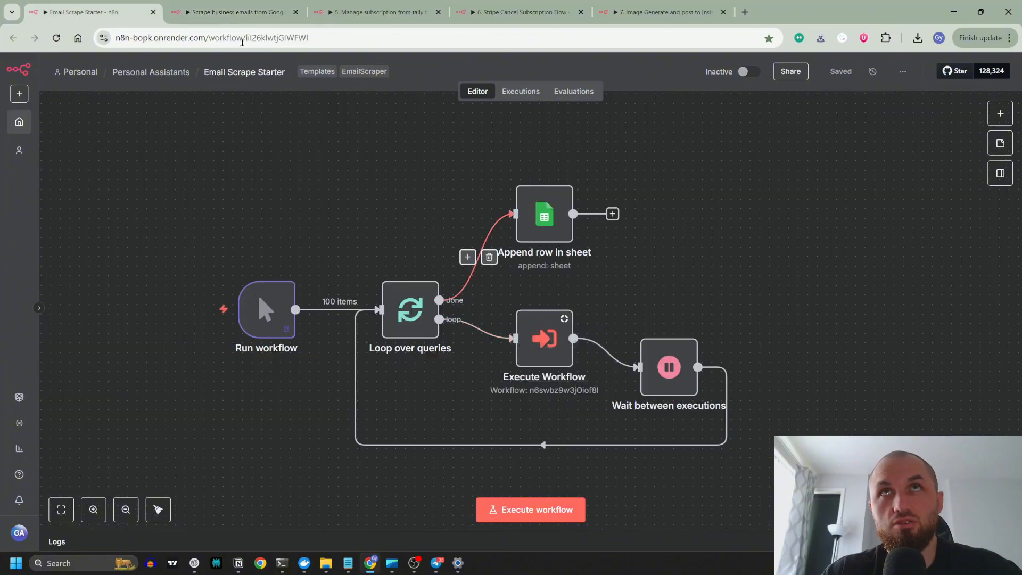
pyautogui.click(230, 16)
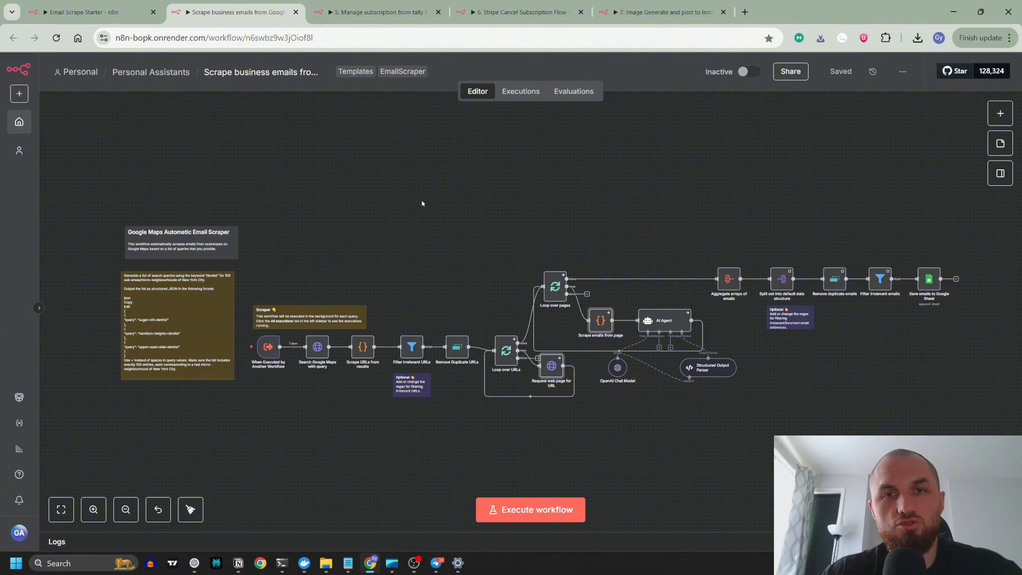
# Step: Examine how the Manage subscription, Stripe Cancel Subscription and Image Generate workflows call or are triggered by another workflow
pyautogui.click(379, 13)
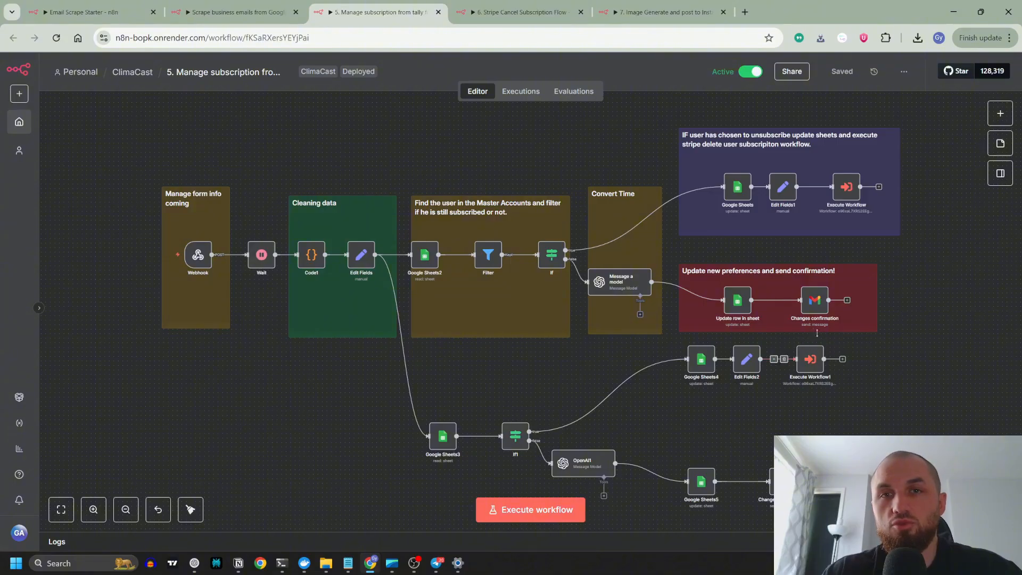
pyautogui.hotkey('ctrl', 'Tab')
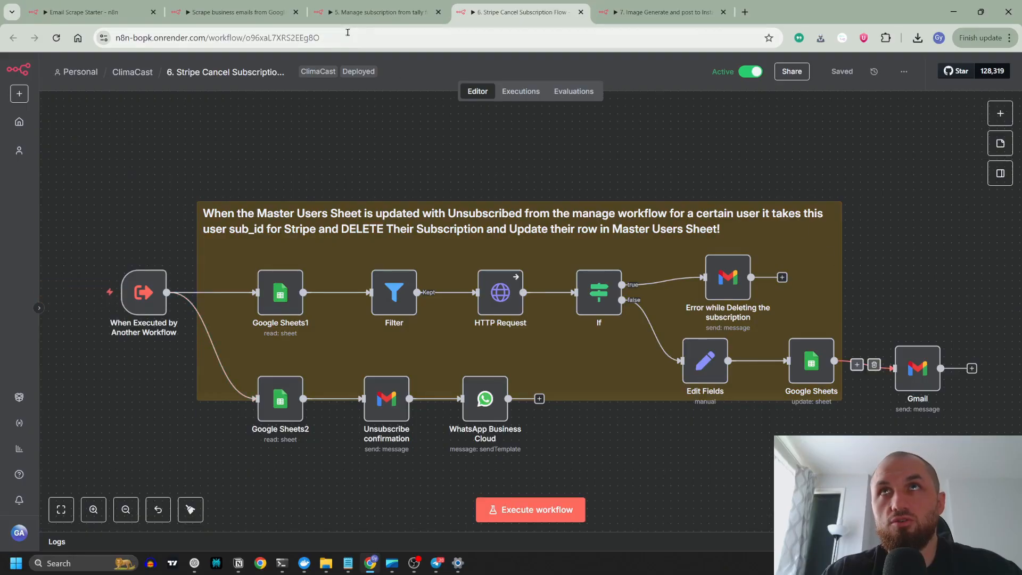
pyautogui.hotkey('ctrl', 'shift', 'Tab')
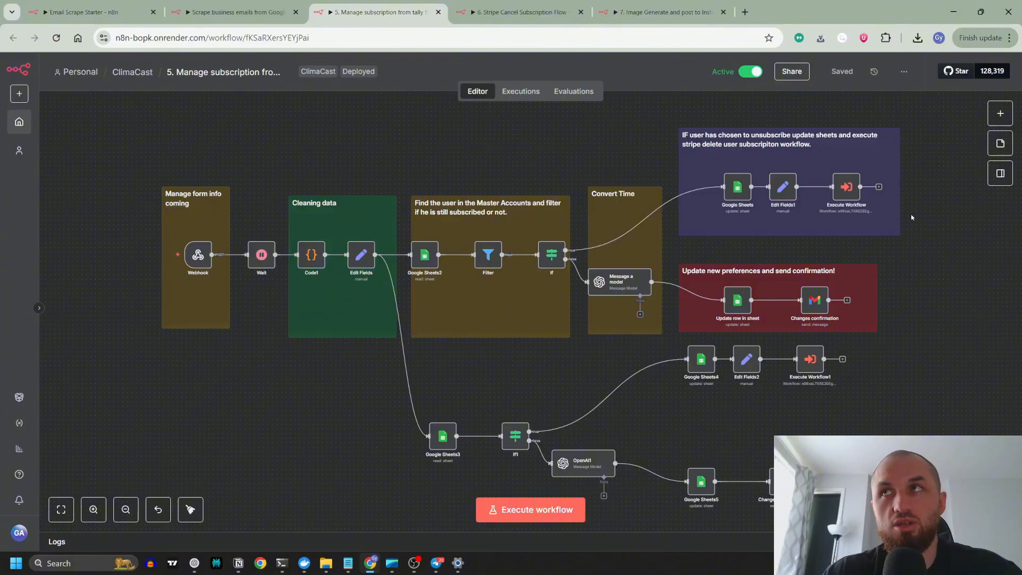
pyautogui.moveTo(849, 193)
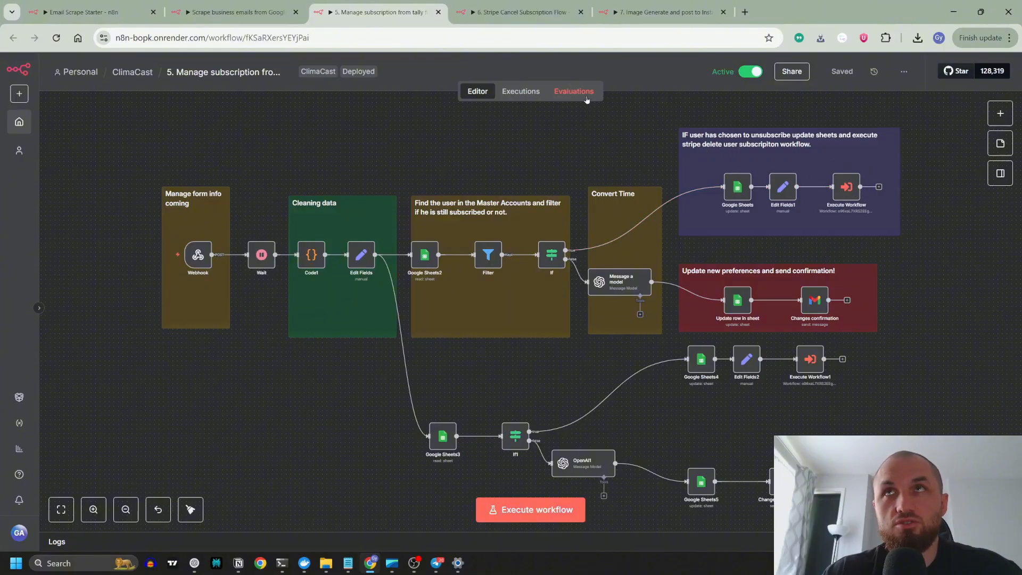
pyautogui.click(575, 13)
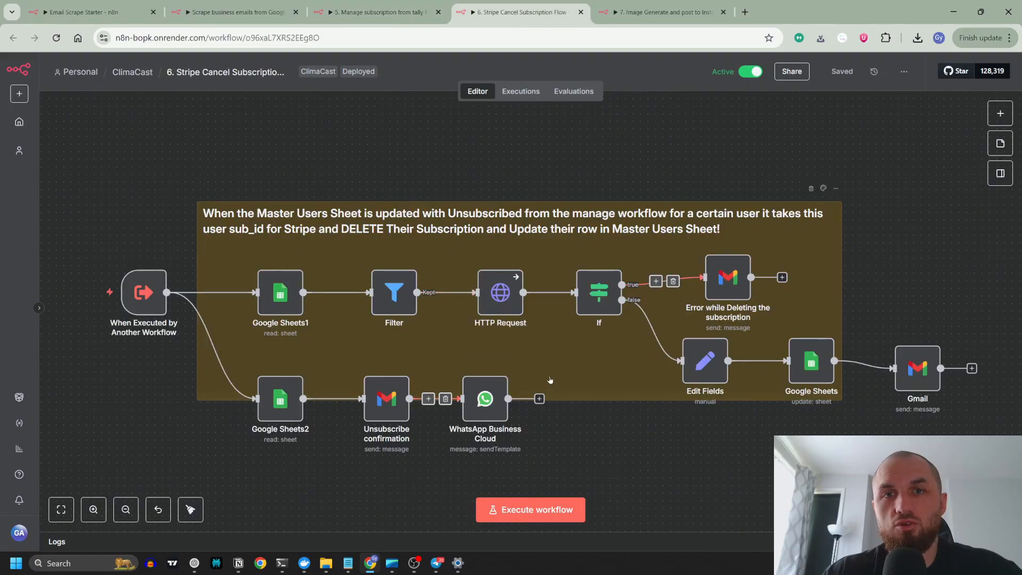
pyautogui.moveTo(160, 304)
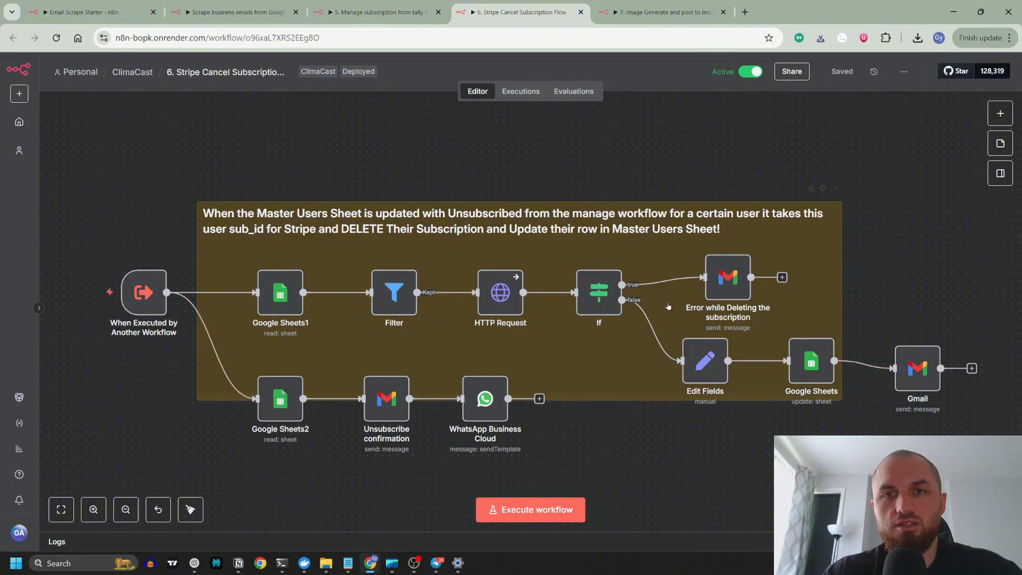
pyautogui.hotkey('ctrl', 'Tab')
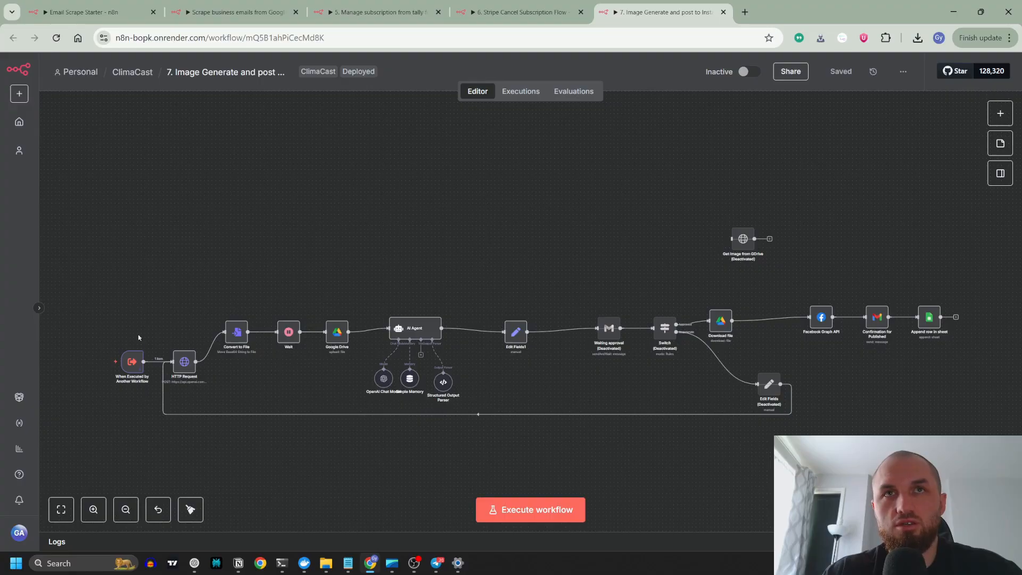
pyautogui.moveTo(132, 367)
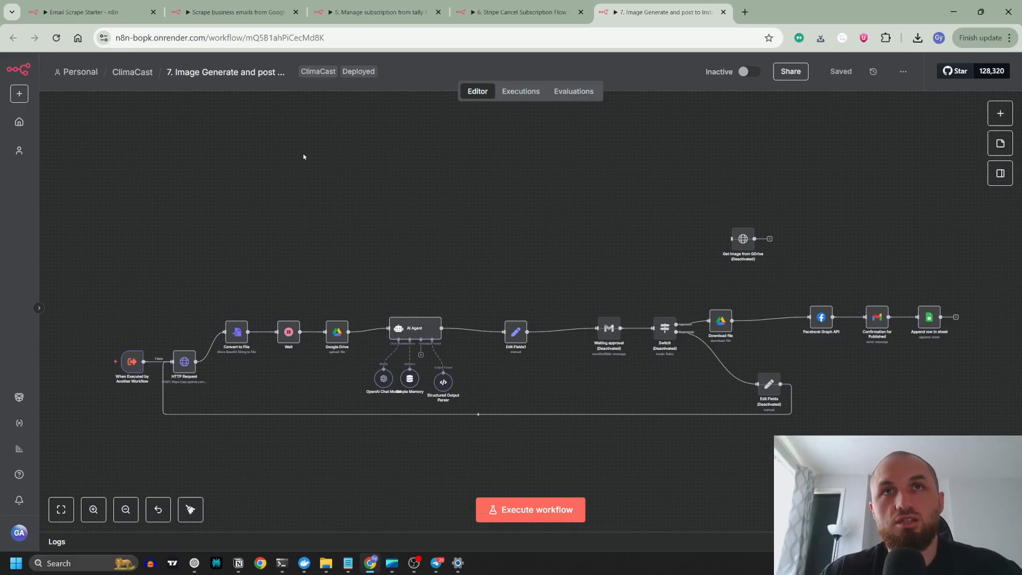
# Step: Revisit the two email scraping workflows and inspect the pinned queries in the starter's Run workflow node
pyautogui.click(76, 16)
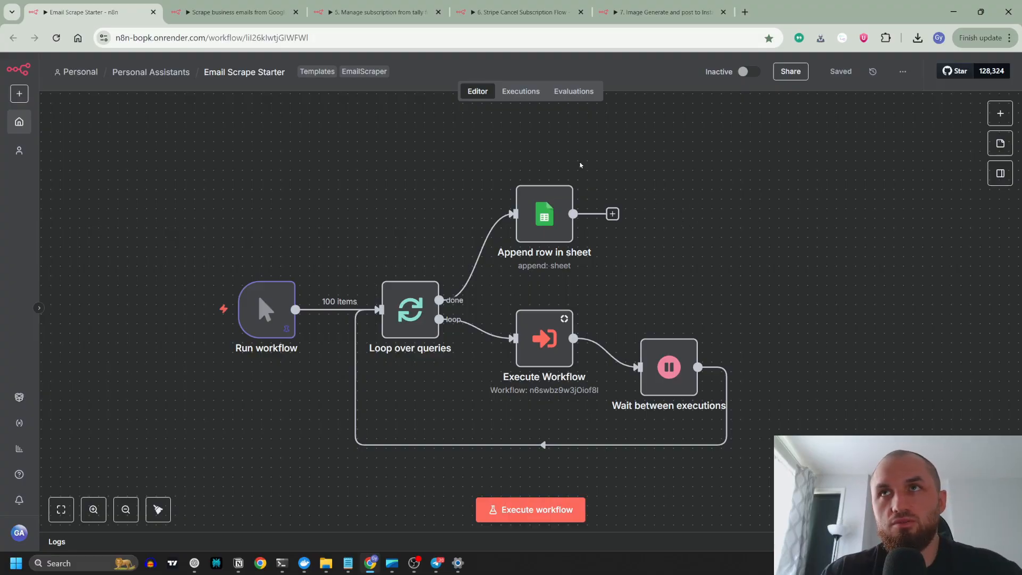
pyautogui.click(235, 13)
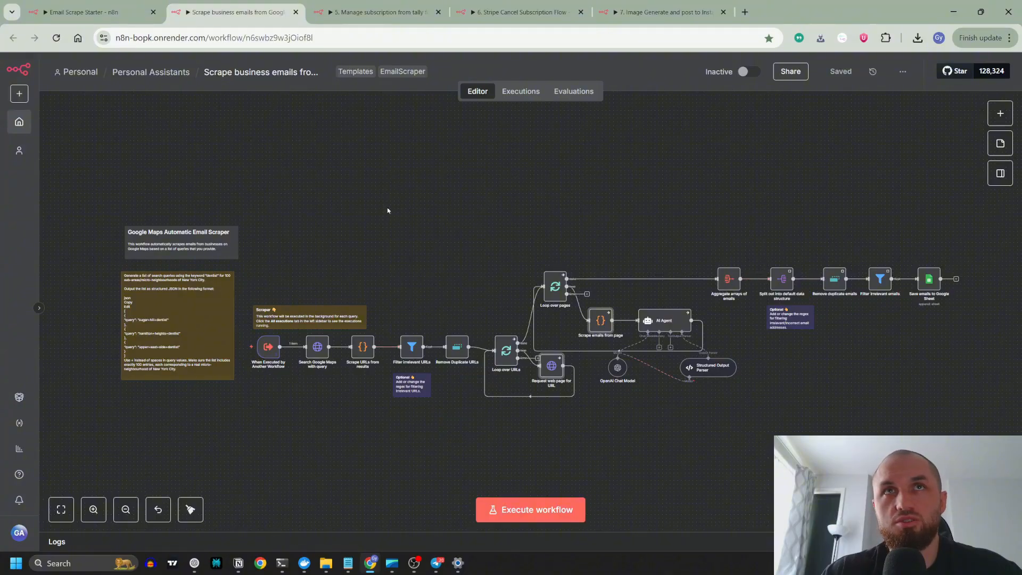
pyautogui.click(120, 13)
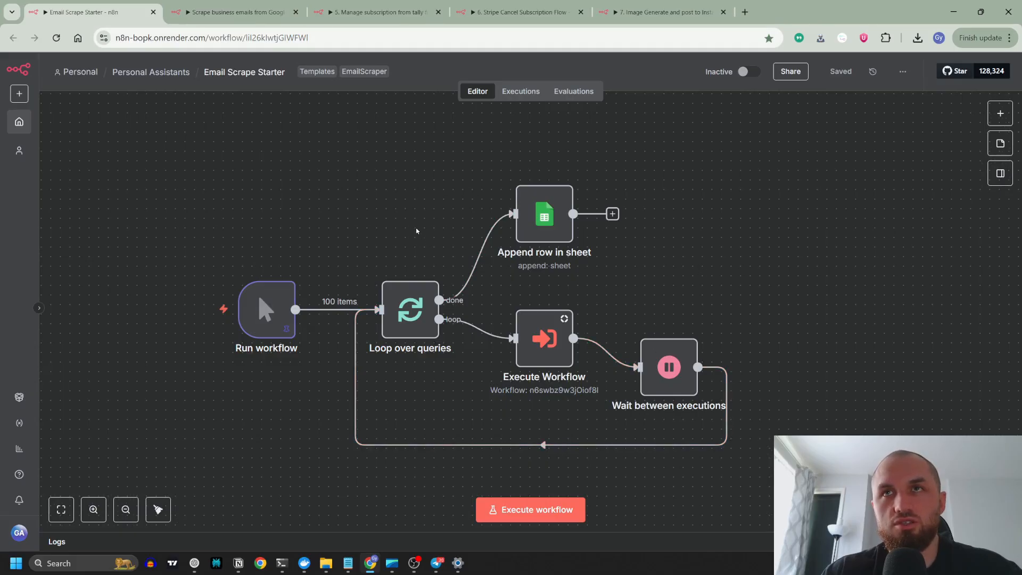
pyautogui.moveTo(280, 310)
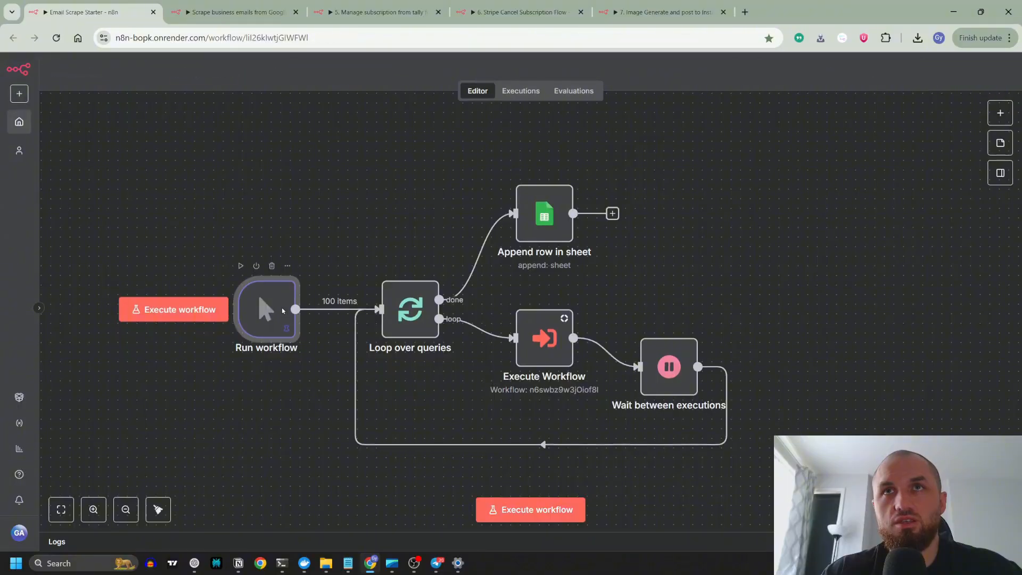
pyautogui.doubleClick(282, 311)
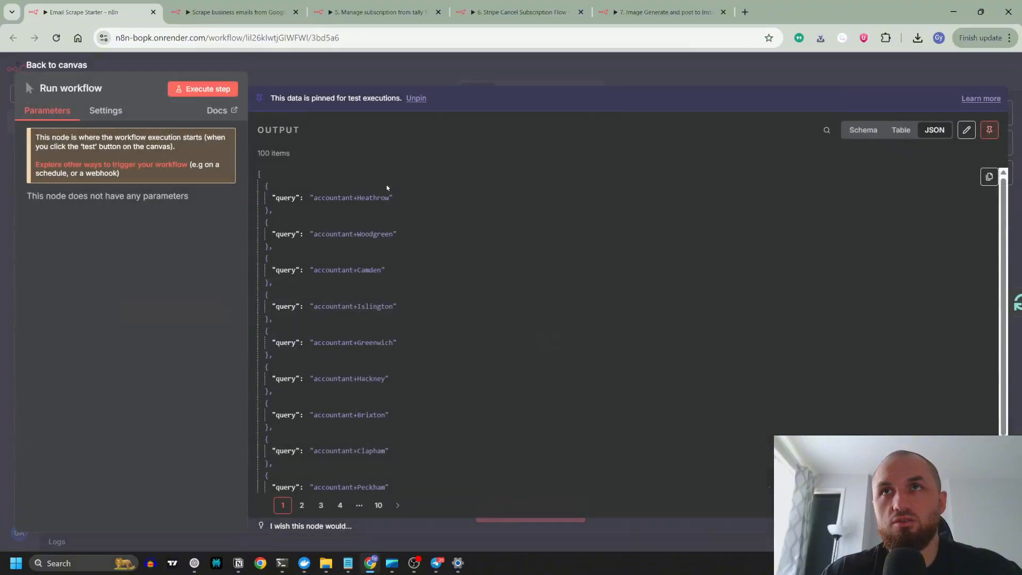
pyautogui.click(499, 79)
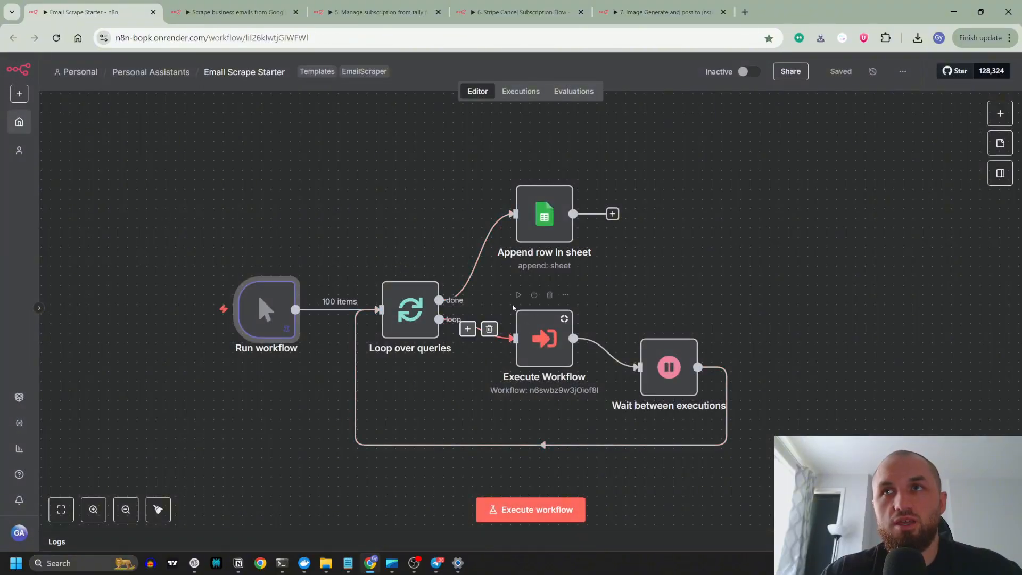
# Step: Check the Scrape business emails workflow's trigger against the Execute Workflow node in Email Scrape Starter
pyautogui.click(224, 16)
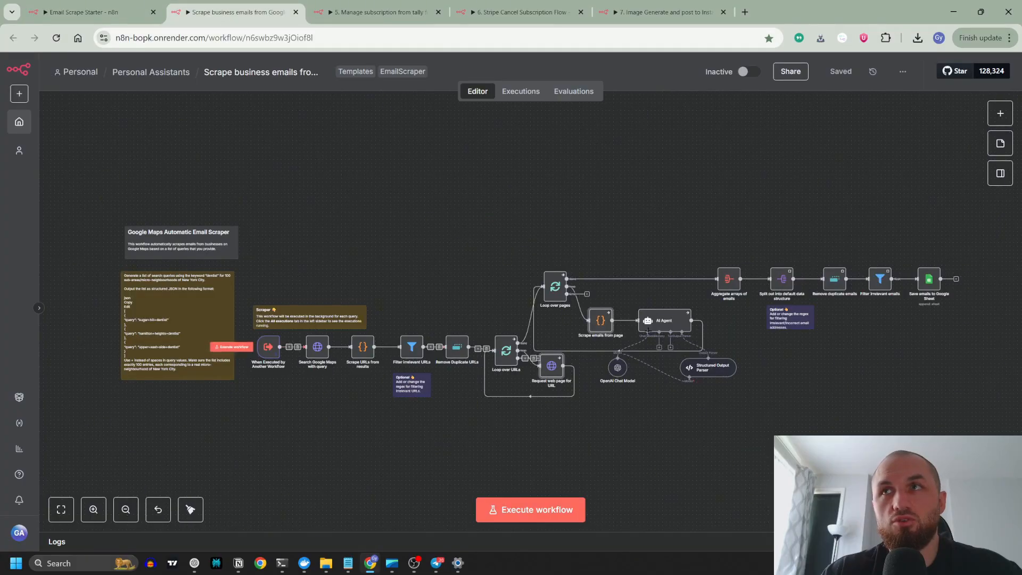
pyautogui.click(97, 13)
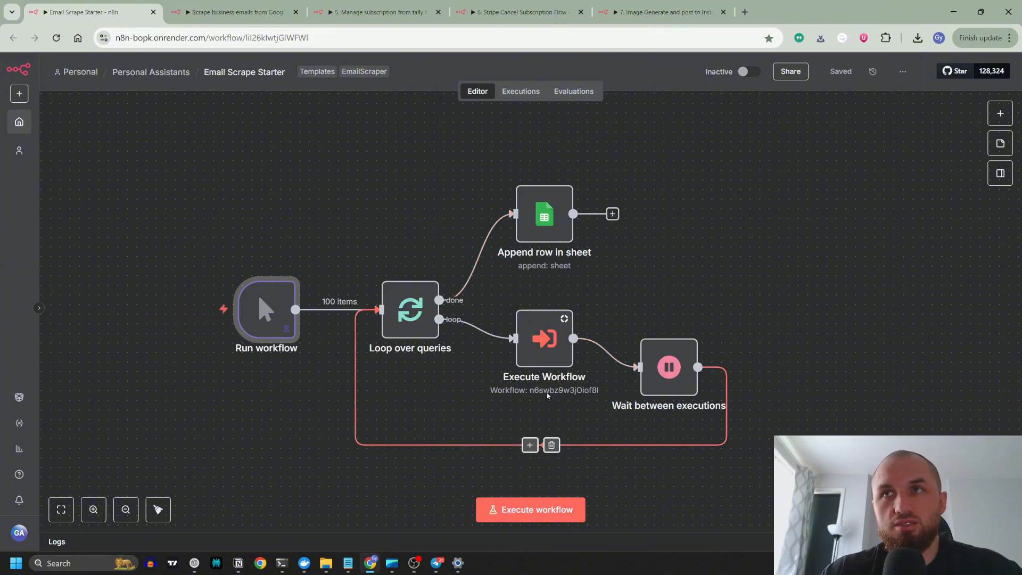
pyautogui.hotkey('ctrl', 'Tab')
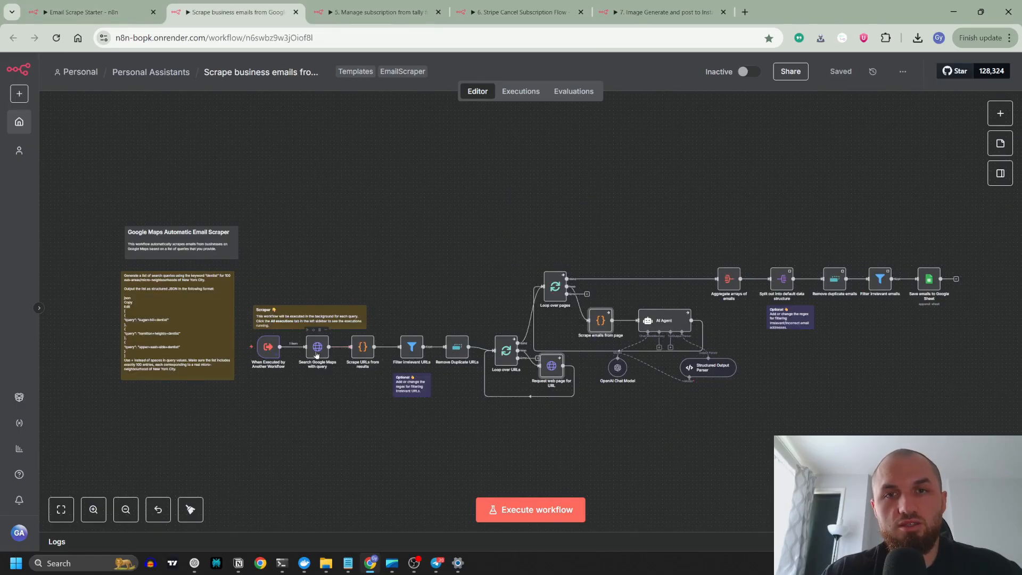
pyautogui.hotkey('ctrl', 'shift', 'Tab')
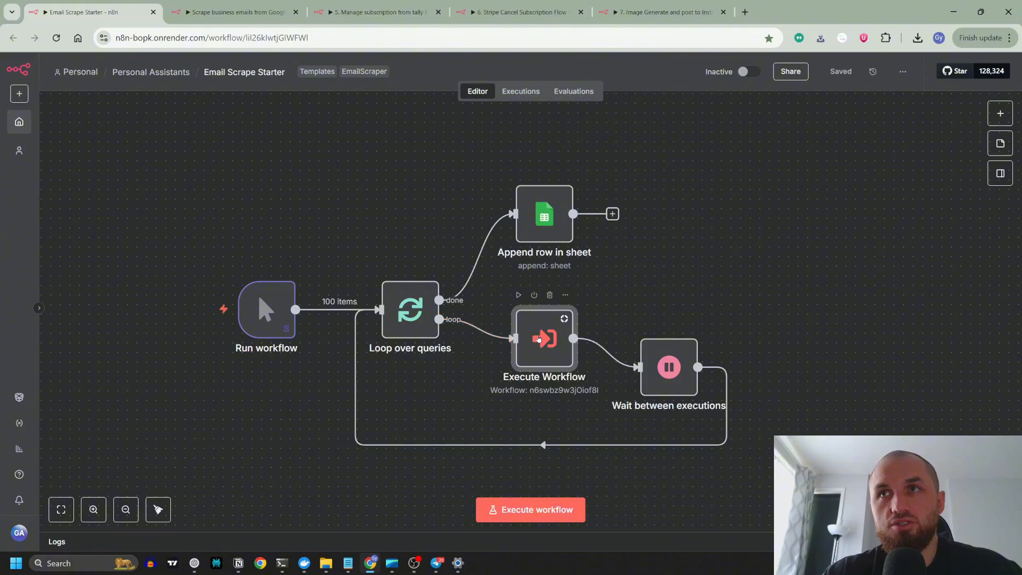
# Step: Review the Mode choices of the starter's Execute Workflow node and look over the sub-workflow it calls
pyautogui.doubleClick(538, 339)
pyautogui.click(477, 290)
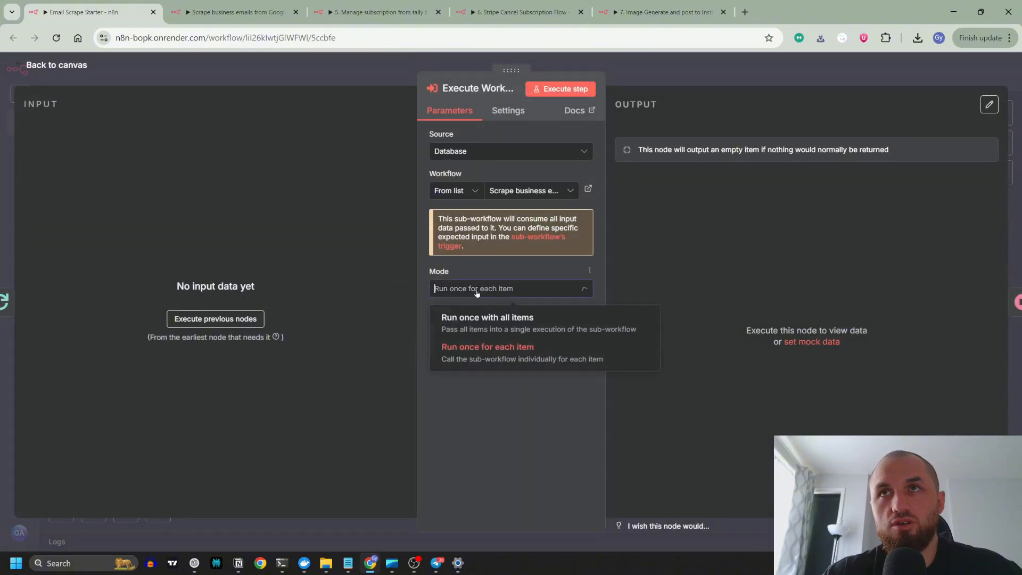
pyautogui.click(515, 292)
pyautogui.click(349, 62)
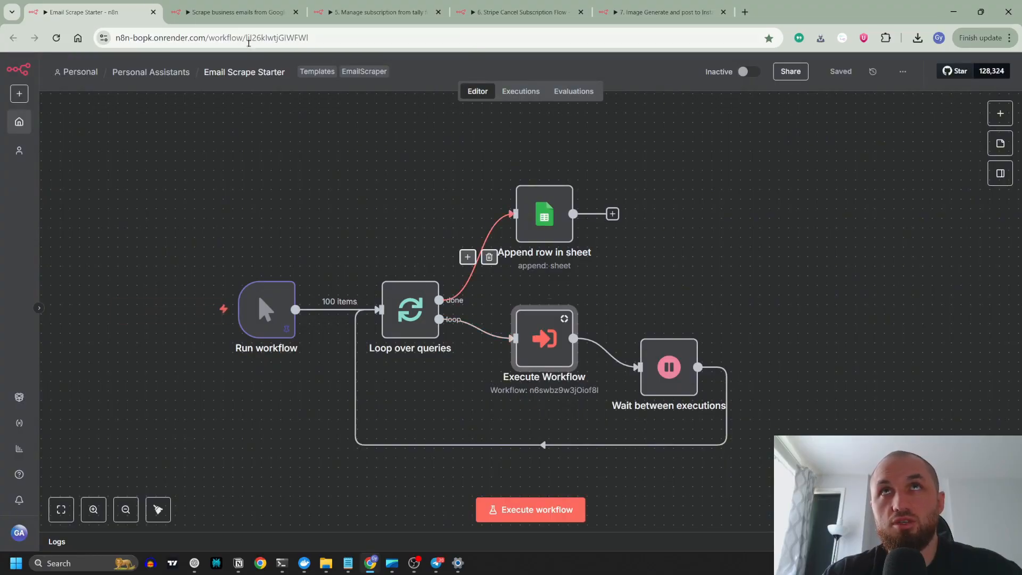
pyautogui.click(237, 11)
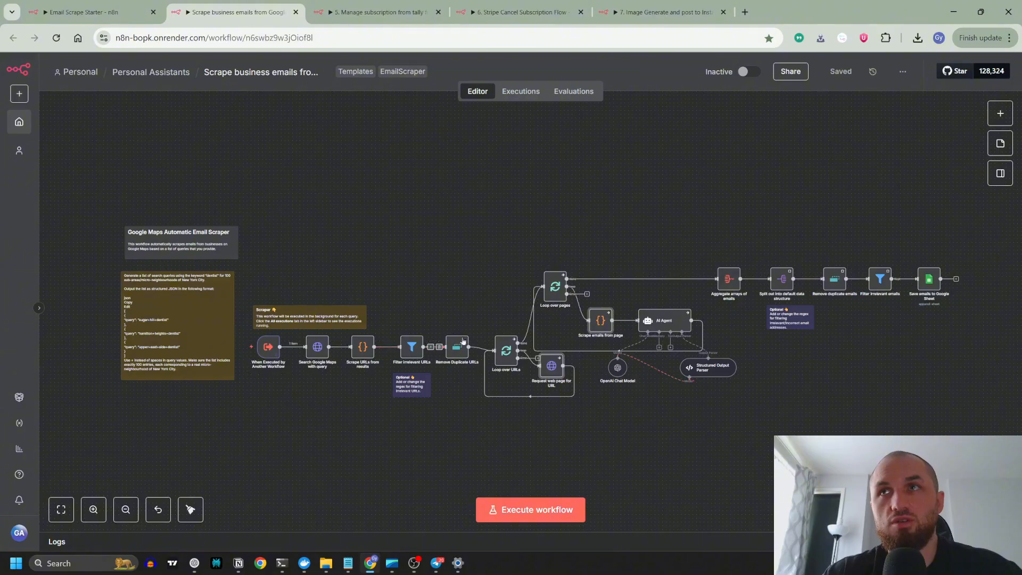
pyautogui.click(112, 19)
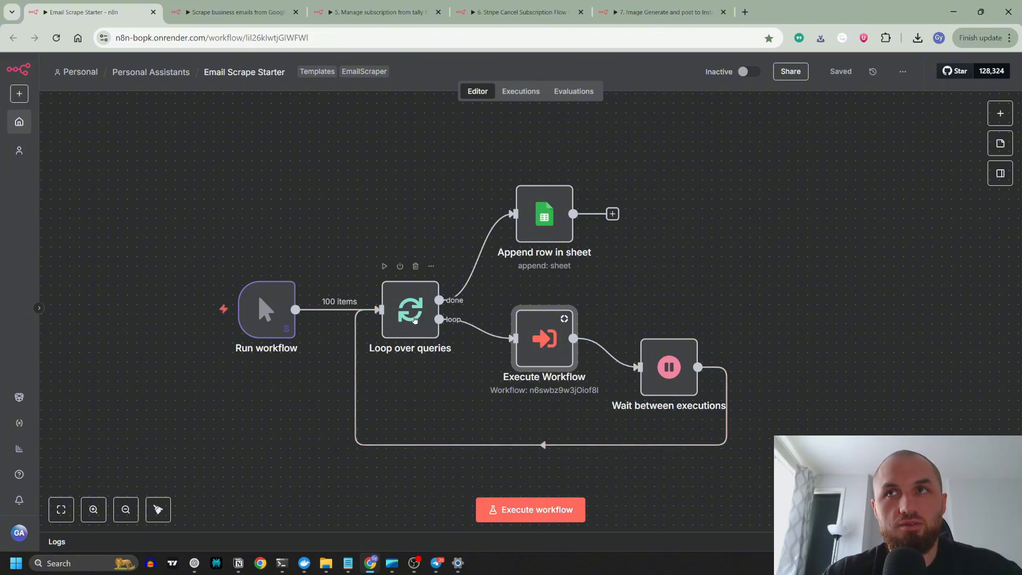
# Step: Turn off Wait For Sub-Workflow Completion in the Execute Workflow node, keeping its mode at Run once for each item
pyautogui.doubleClick(540, 334)
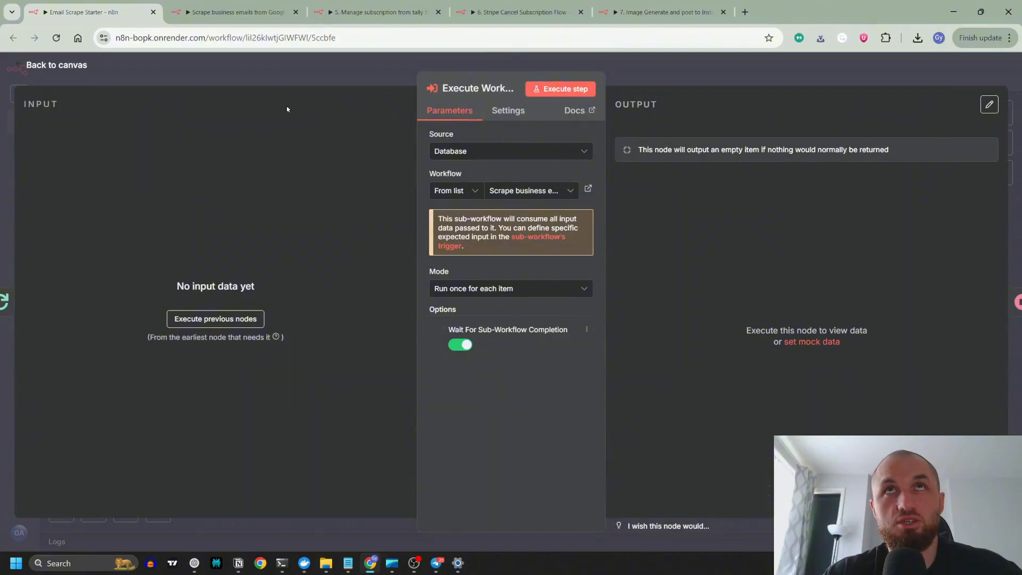
pyautogui.click(239, 12)
pyautogui.hotkey('ctrl', 'shift', 'Tab')
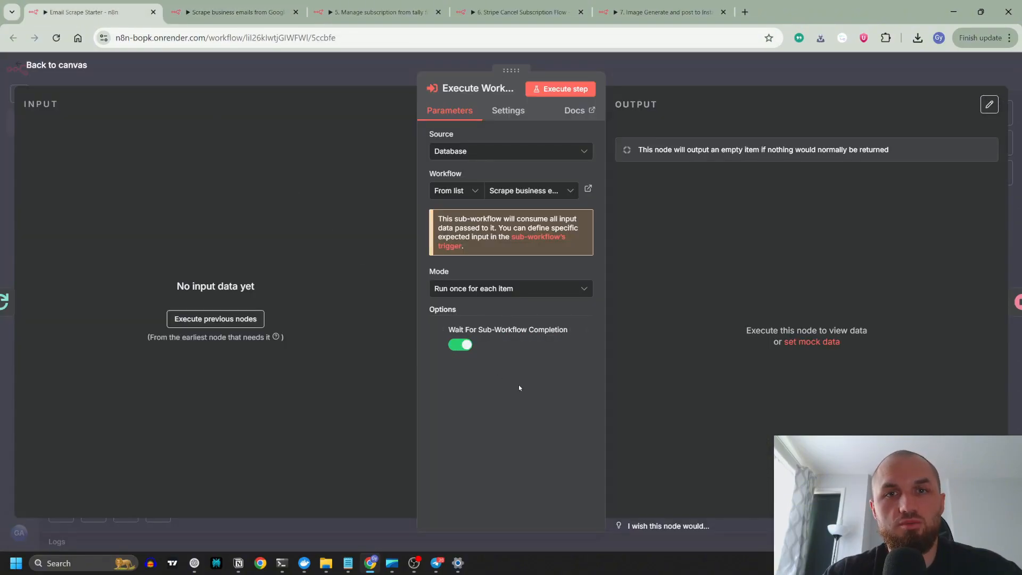
pyautogui.click(461, 345)
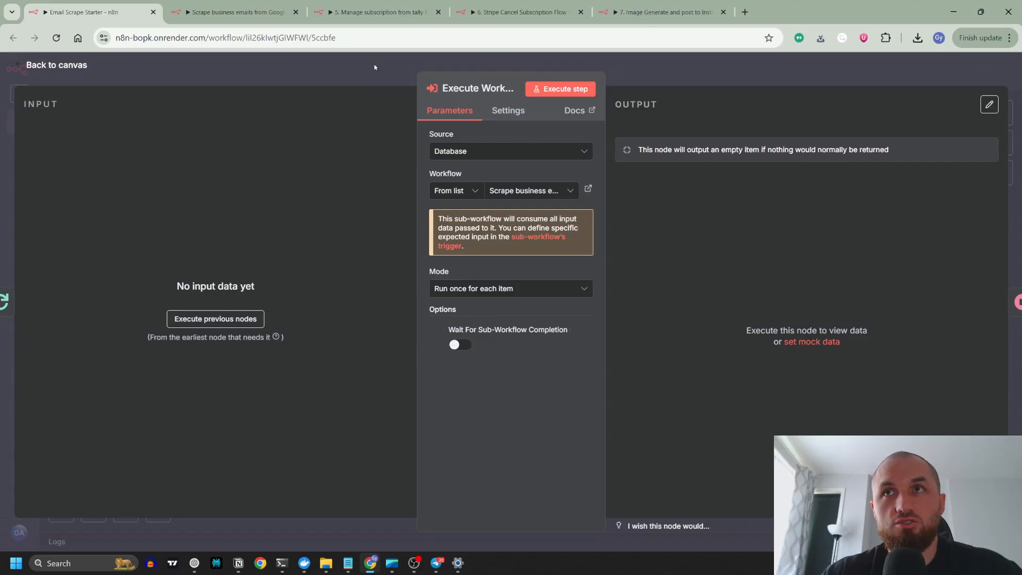
pyautogui.click(458, 288)
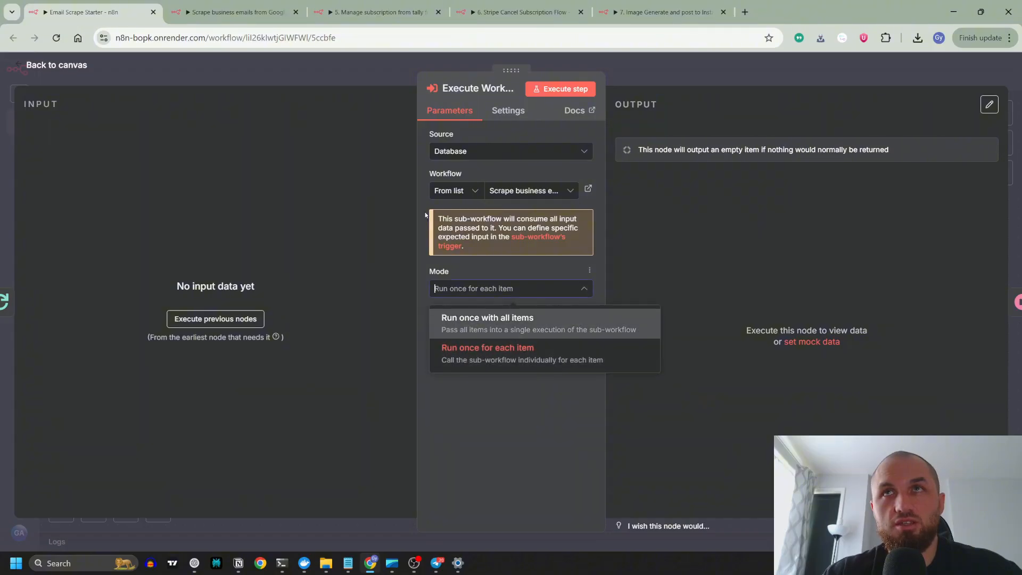
pyautogui.click(506, 357)
pyautogui.click(382, 72)
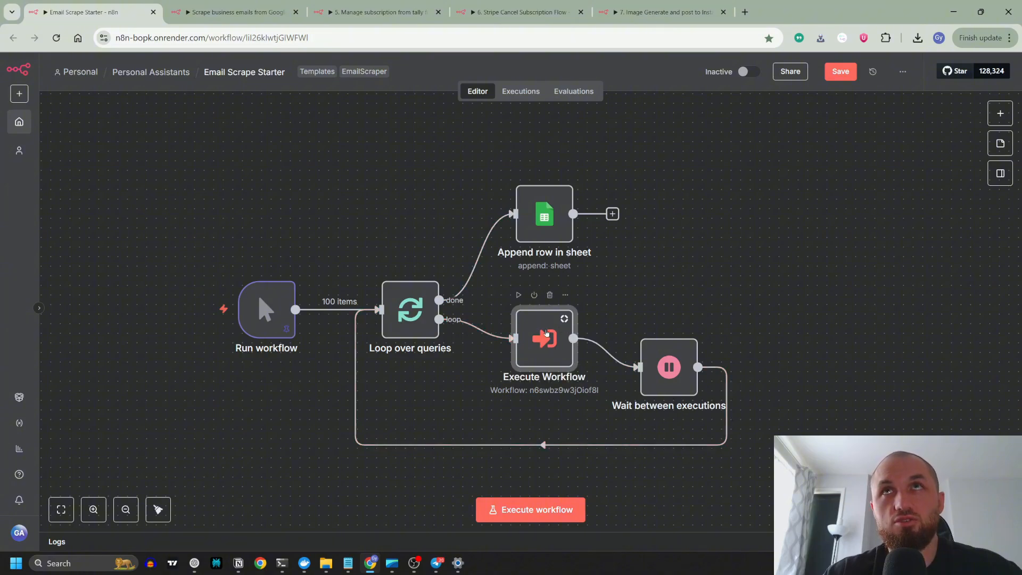
# Step: View the execution history of the Scrape business emails workflow, then return to Email Scrape Starter
pyautogui.click(236, 12)
pyautogui.click(521, 91)
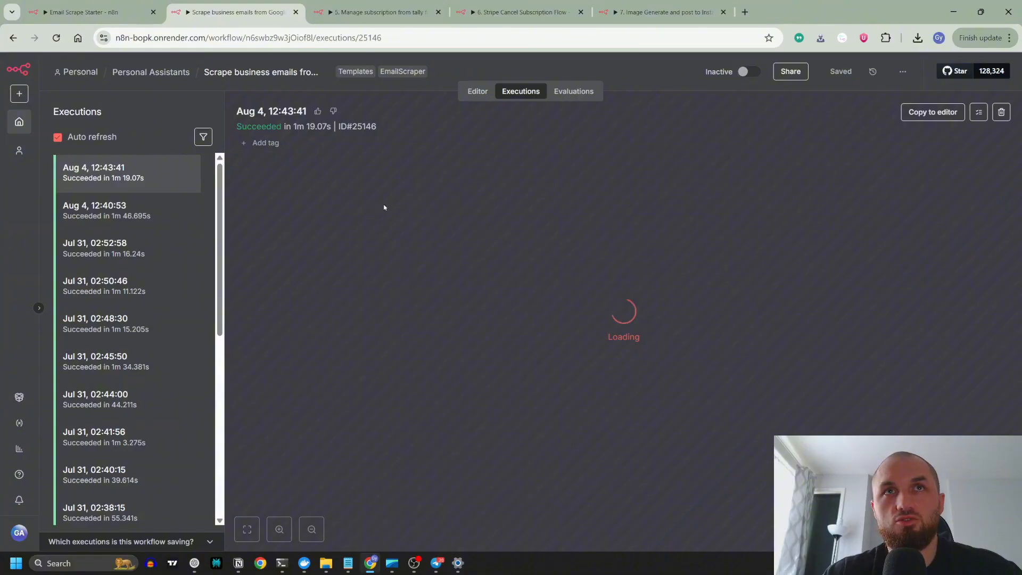
pyautogui.click(102, 14)
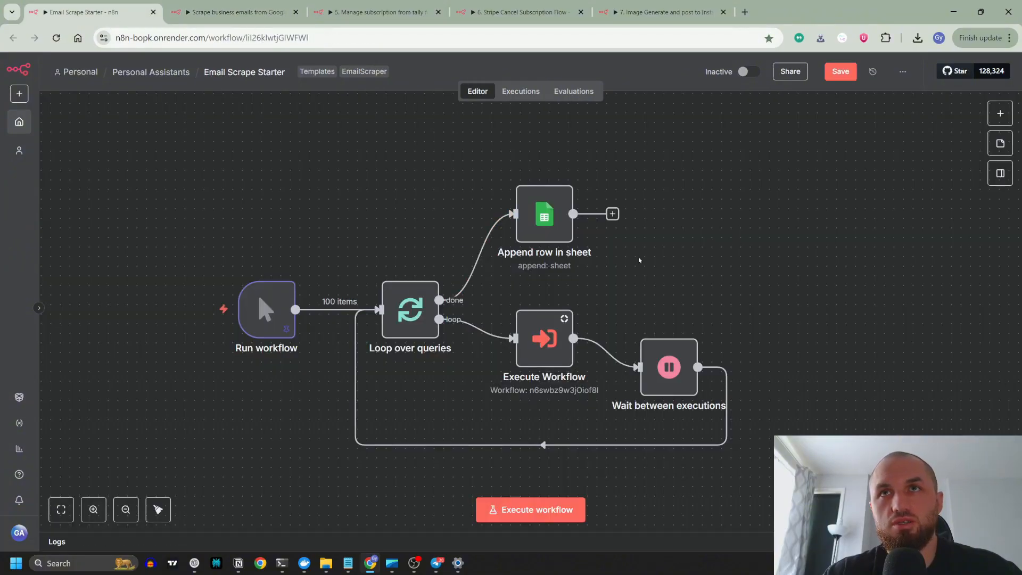
# Step: Reduce the pinned query data in the Run workflow node to 12 items
pyautogui.doubleClick(273, 309)
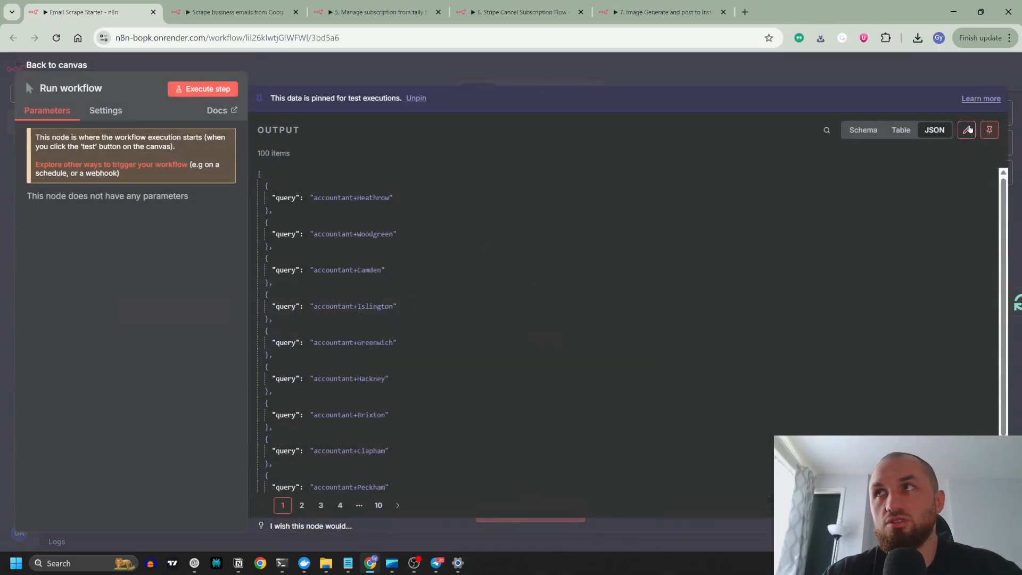
pyautogui.press('Escape')
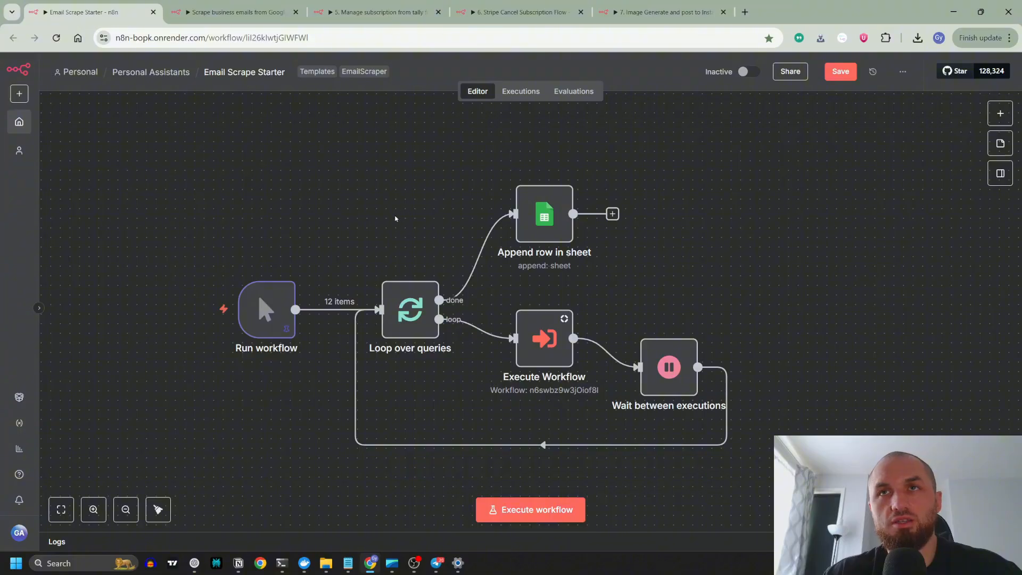
# Step: Turn on Wait For Sub-Workflow Completion in the Execute Workflow node and run the Email Scrape Starter workflow
pyautogui.doubleClick(544, 341)
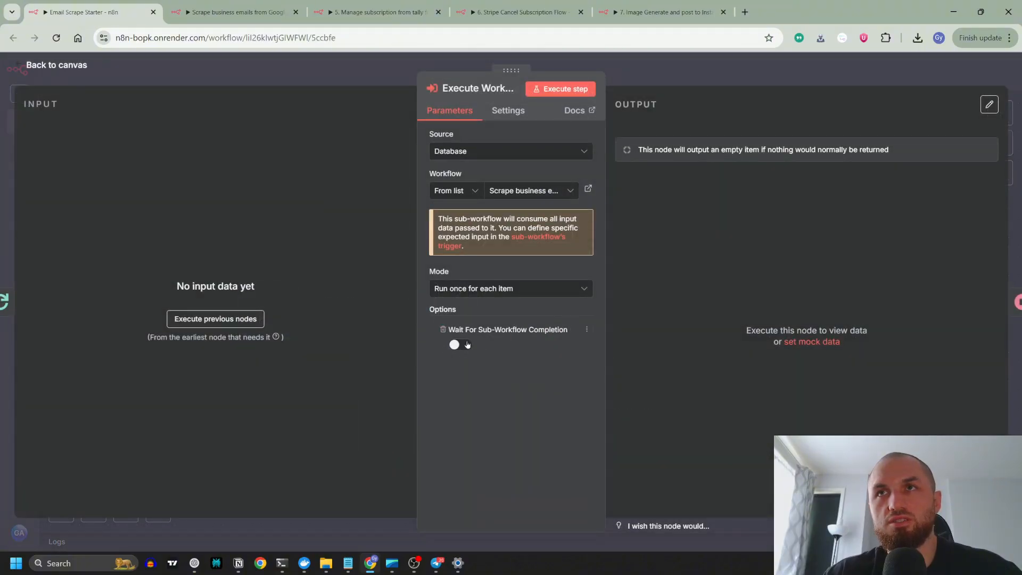
pyautogui.click(467, 344)
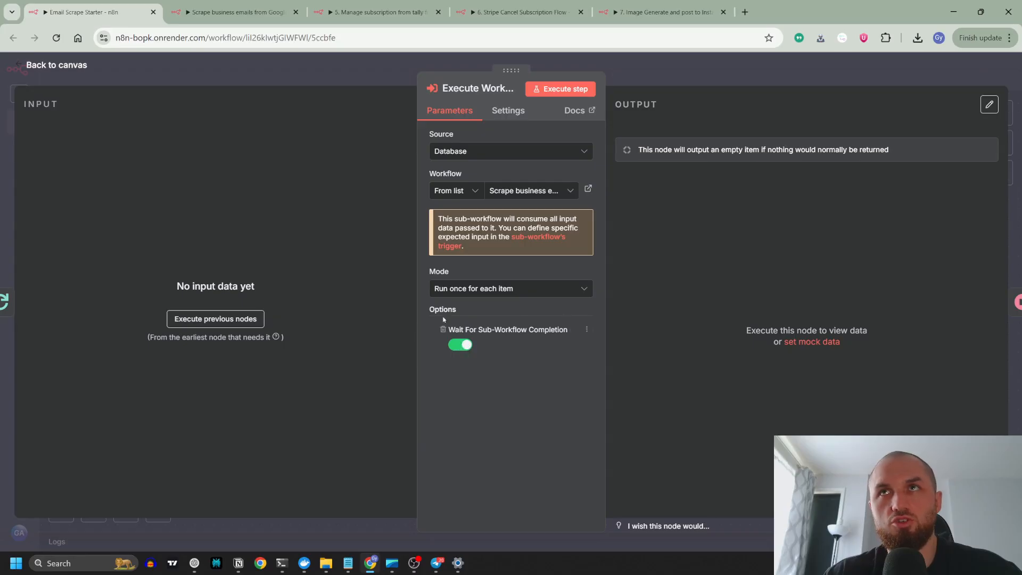
pyautogui.click(368, 69)
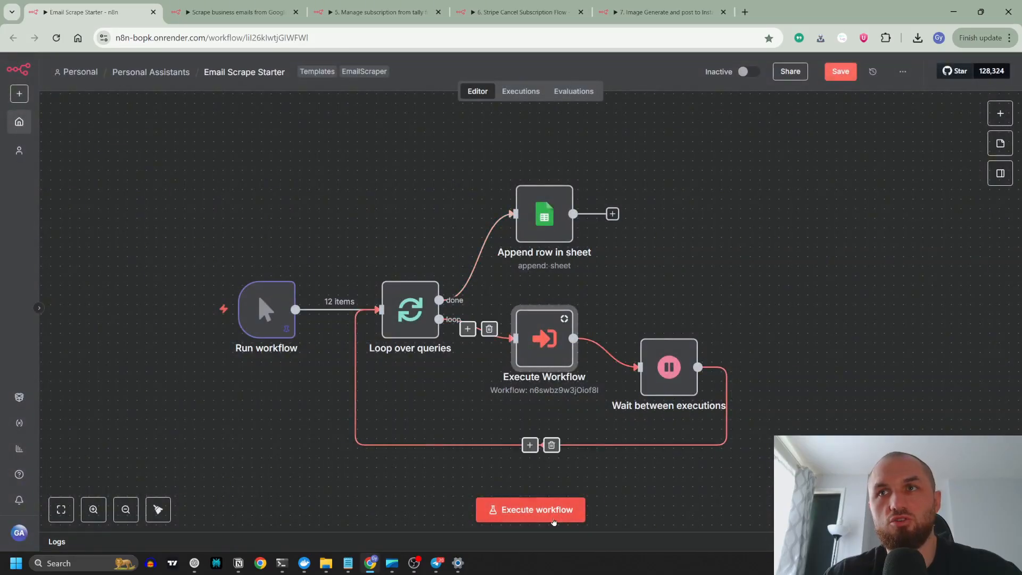
pyautogui.click(534, 510)
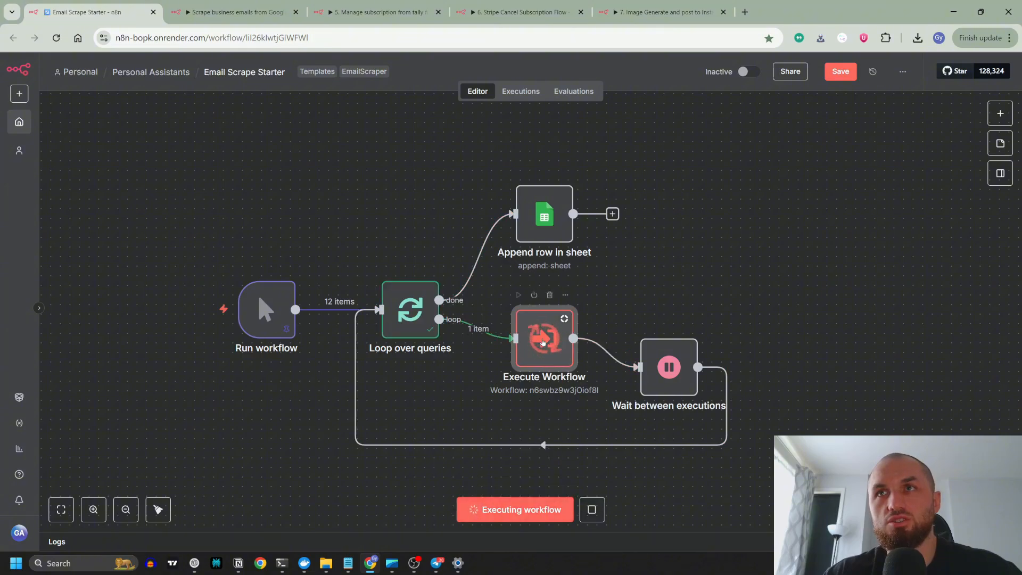
# Step: Check the running Aug 10, 13:31:19 execution of Scrape business emails and look at the starter's Wait between executions node
pyautogui.click(256, 12)
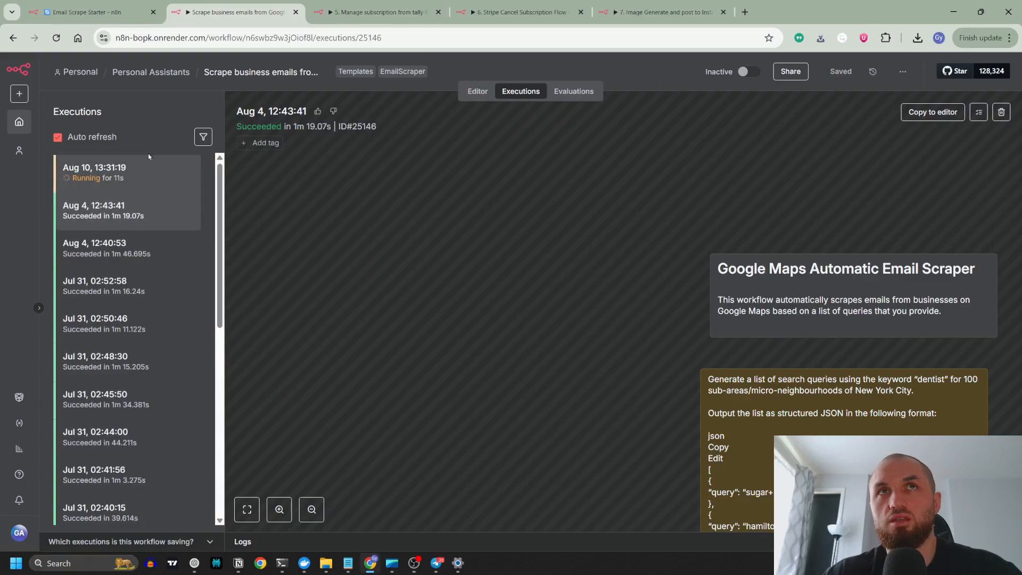
pyautogui.click(120, 176)
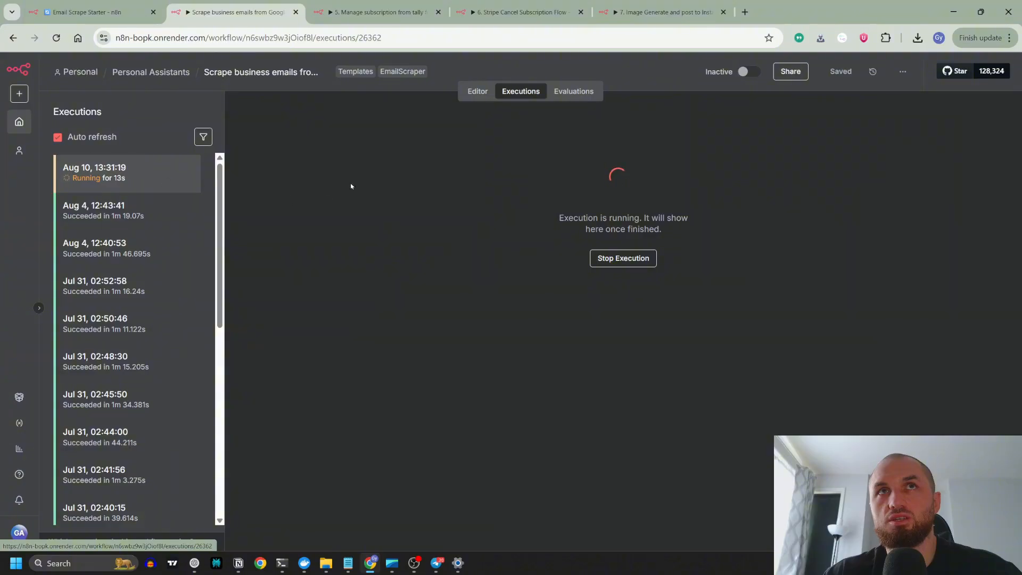
pyautogui.click(91, 12)
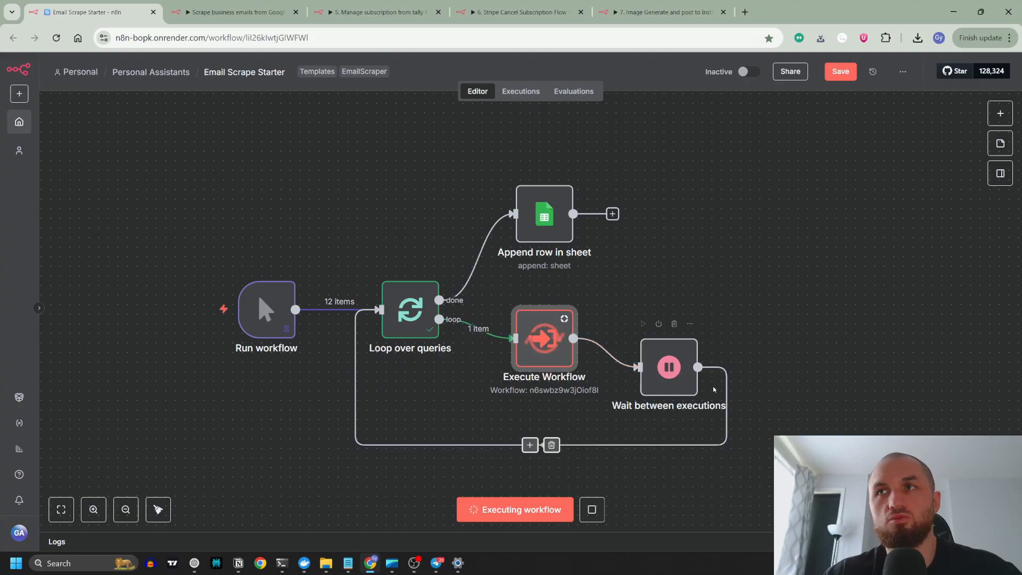
pyautogui.doubleClick(672, 368)
pyautogui.press('Escape')
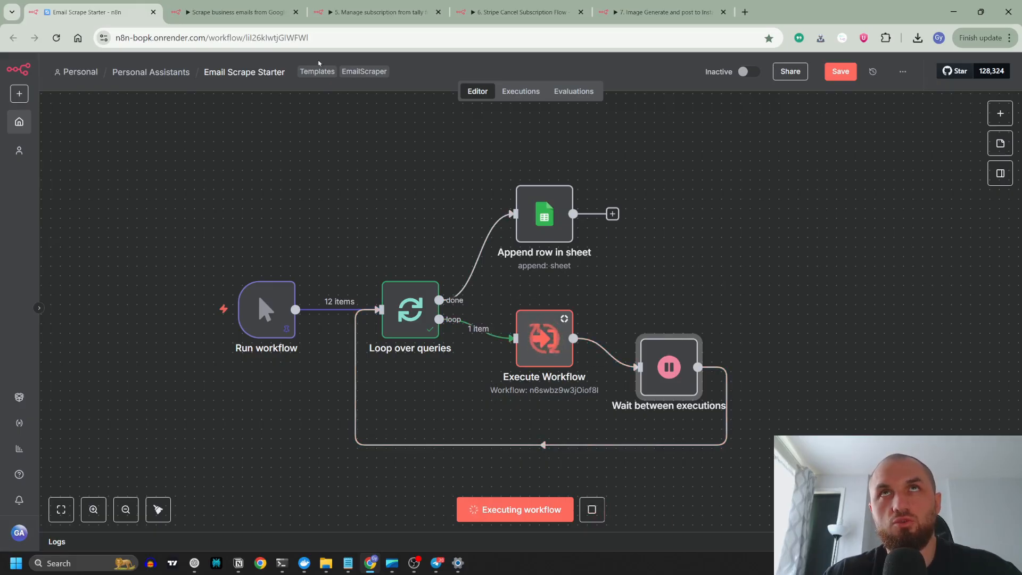
pyautogui.click(239, 12)
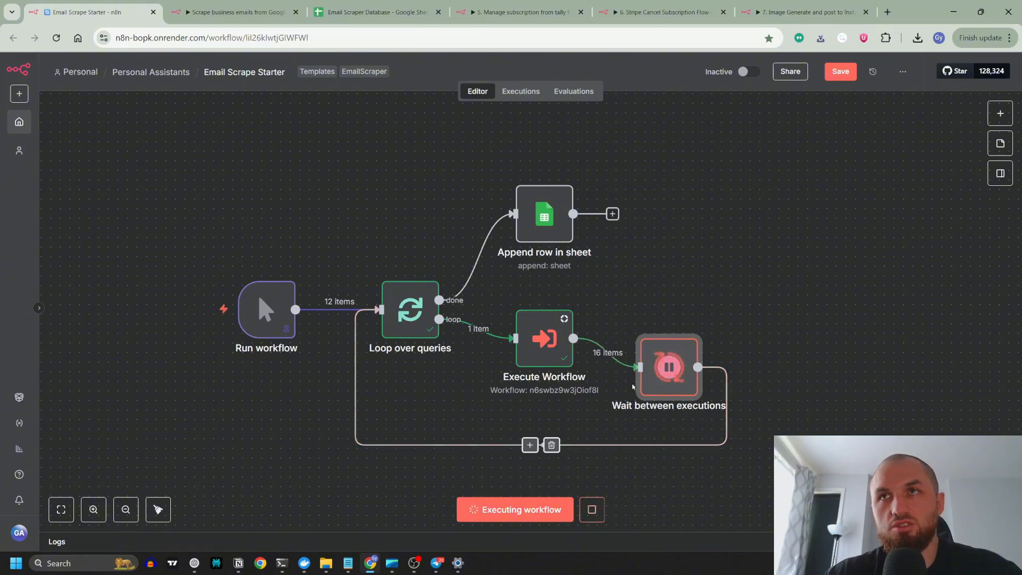
# Step: Stop the starter's execution and inspect the Aug 10, 13:31:19 sub-workflow run and the Email Scraper Database sheet
pyautogui.click(593, 509)
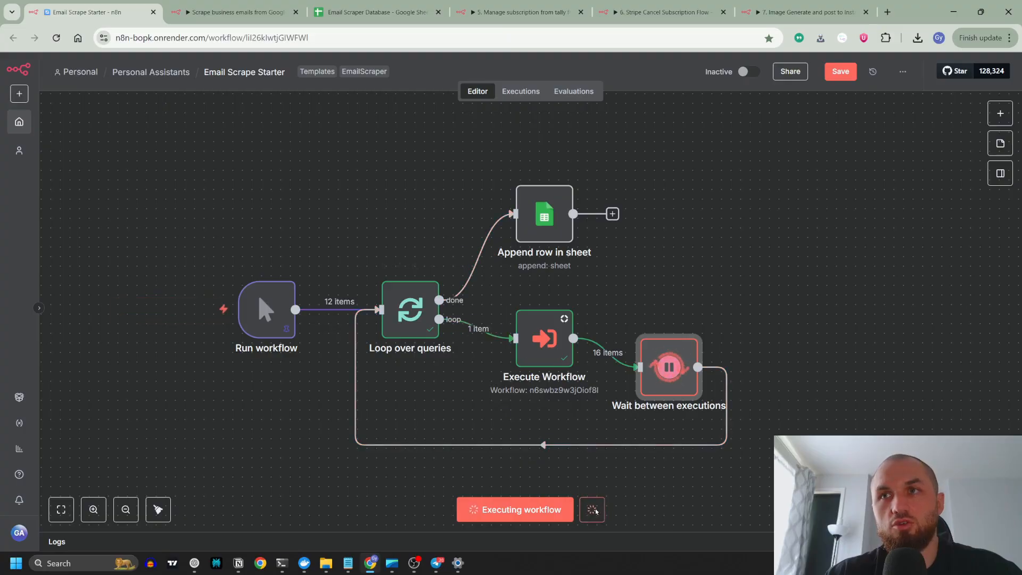
pyautogui.click(250, 12)
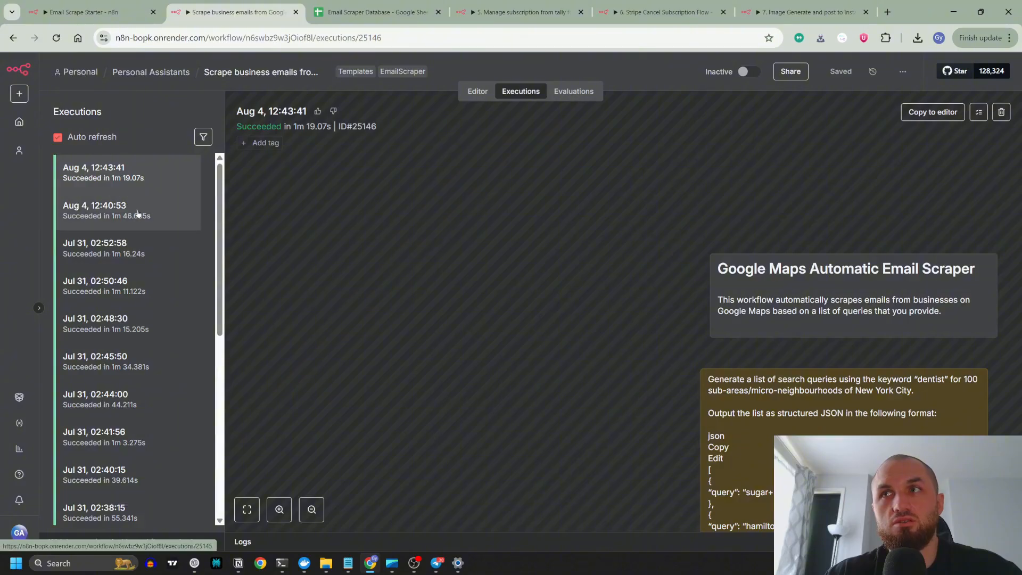
pyautogui.click(242, 513)
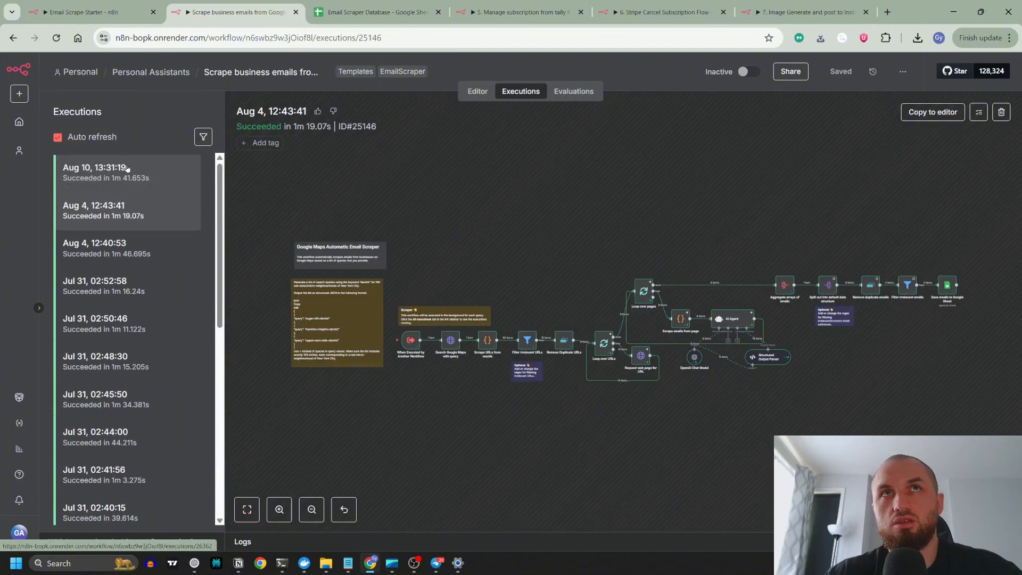
pyautogui.click(125, 169)
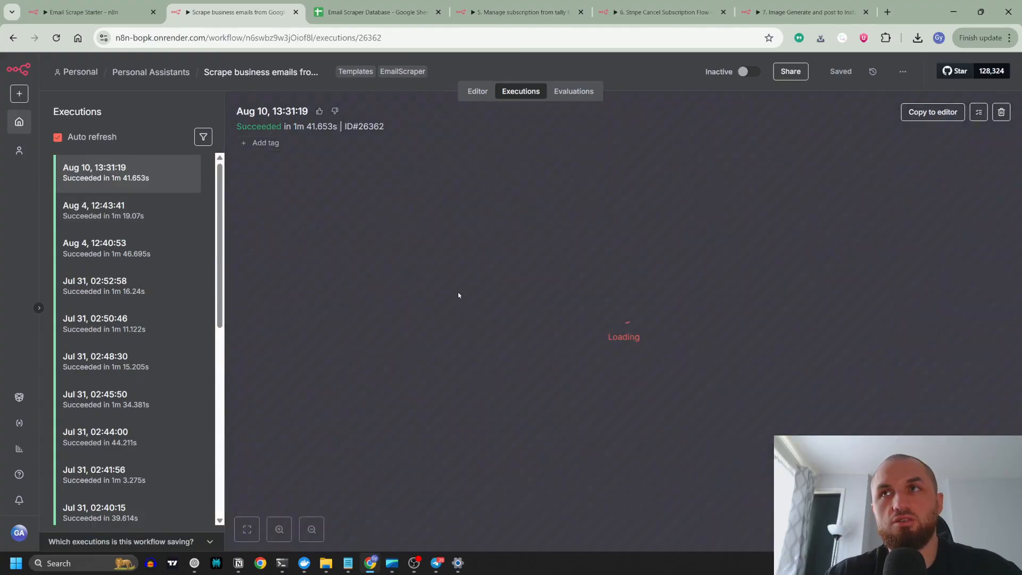
pyautogui.hotkey('ctrl', 'Tab')
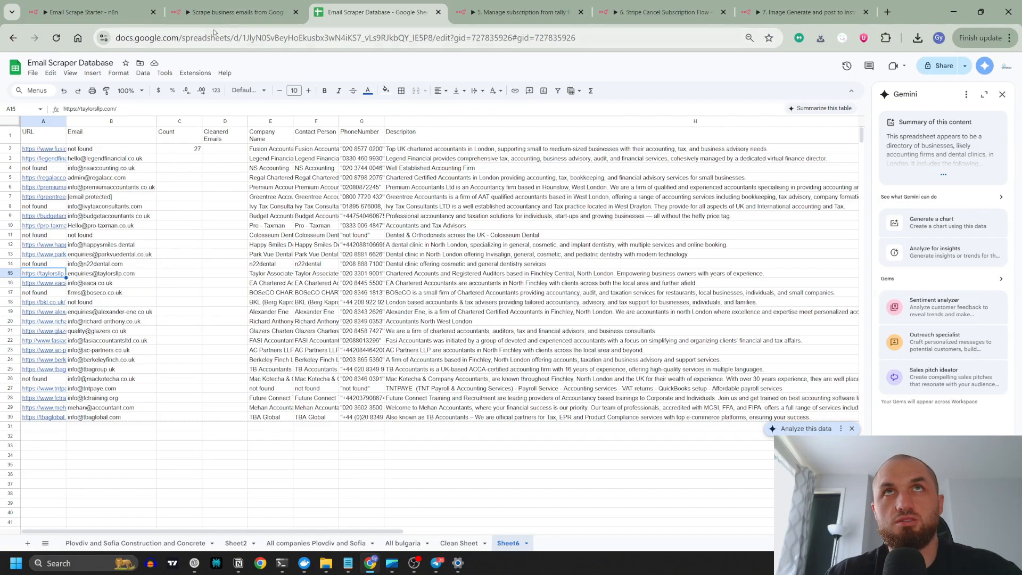
pyautogui.click(237, 13)
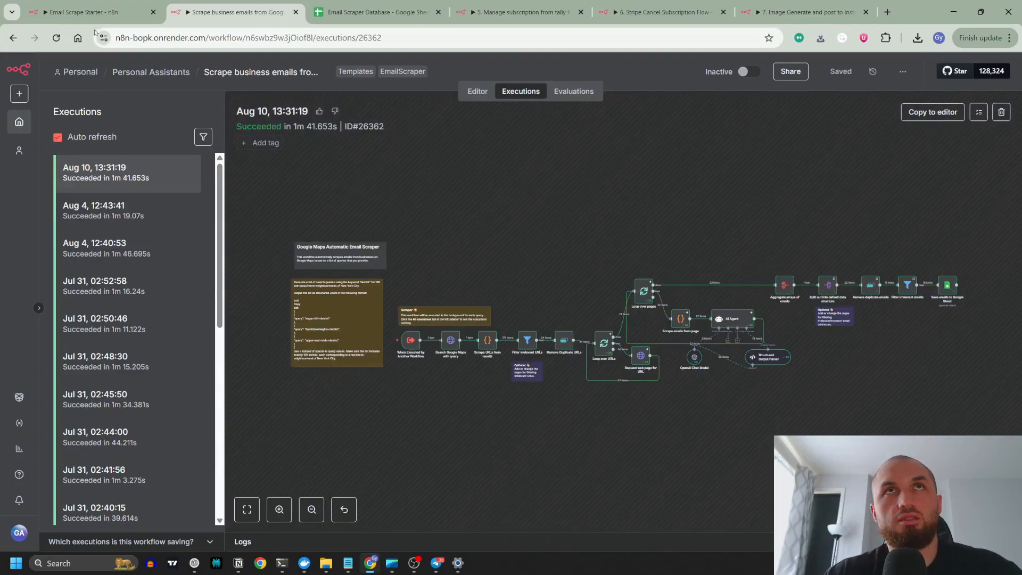
# Step: Turn off Wait For Sub-Workflow Completion in the Email Scrape Starter's Execute Workflow node and return to the canvas
pyautogui.click(87, 12)
pyautogui.doubleClick(542, 338)
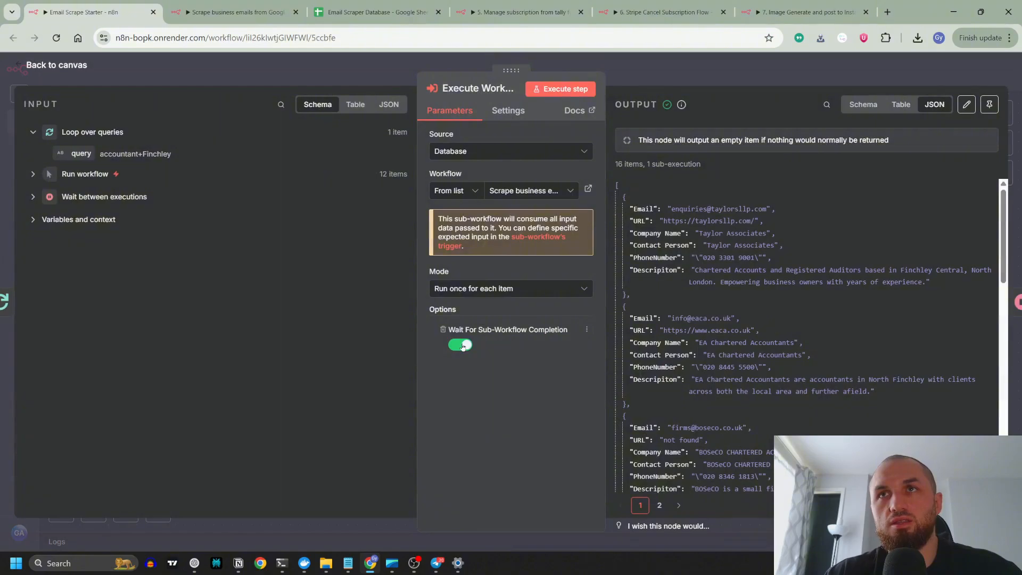
pyautogui.click(462, 346)
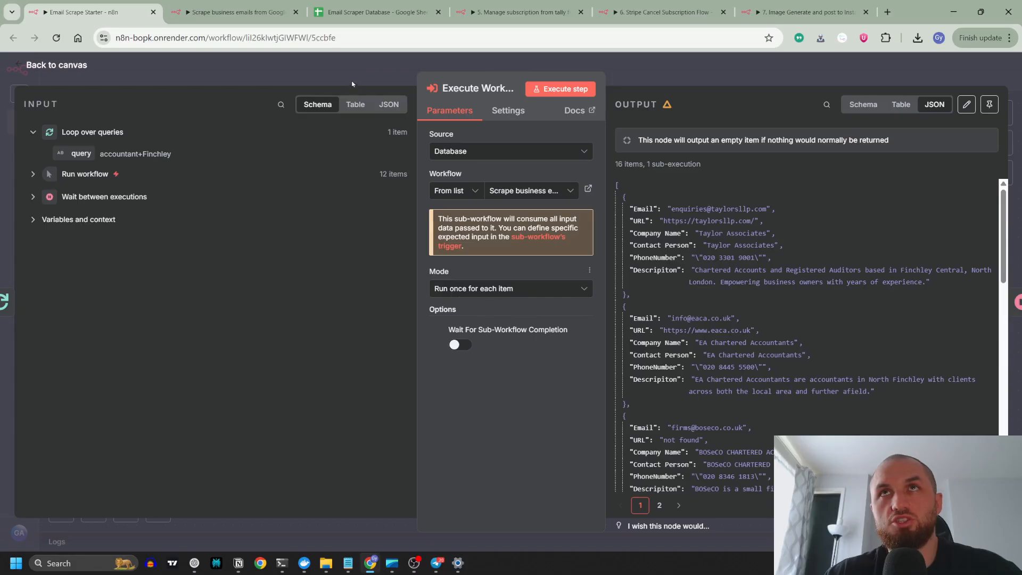
pyautogui.click(373, 66)
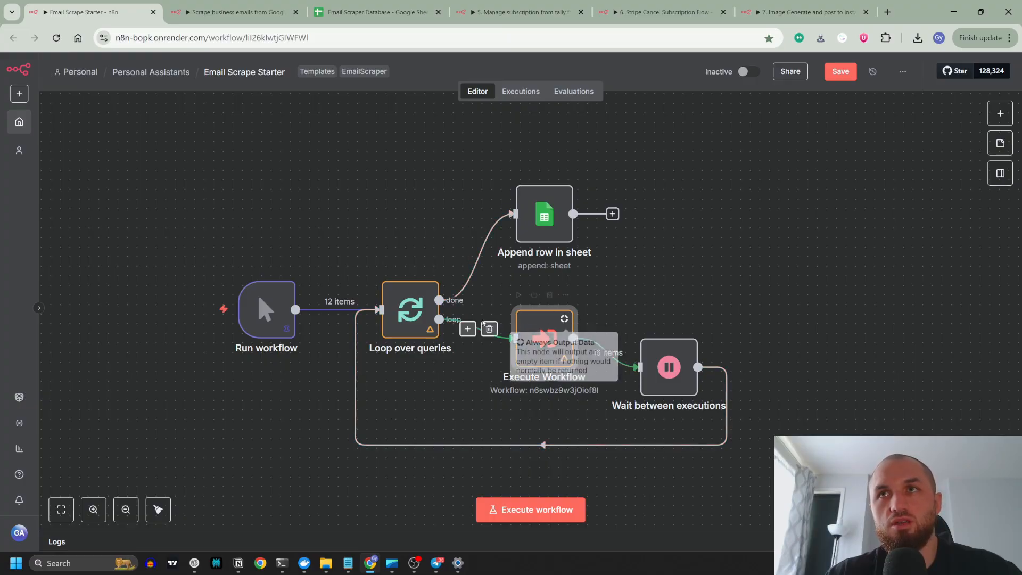
# Step: Set the Wait between executions node to resume after 5 seconds
pyautogui.doubleClick(666, 366)
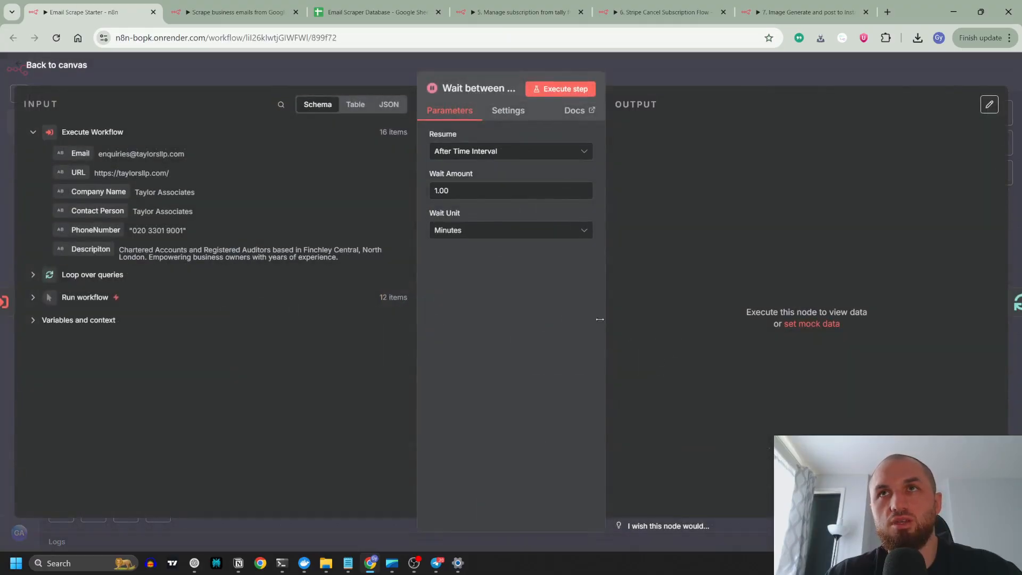
pyautogui.doubleClick(441, 191)
pyautogui.click(467, 234)
pyautogui.click(458, 251)
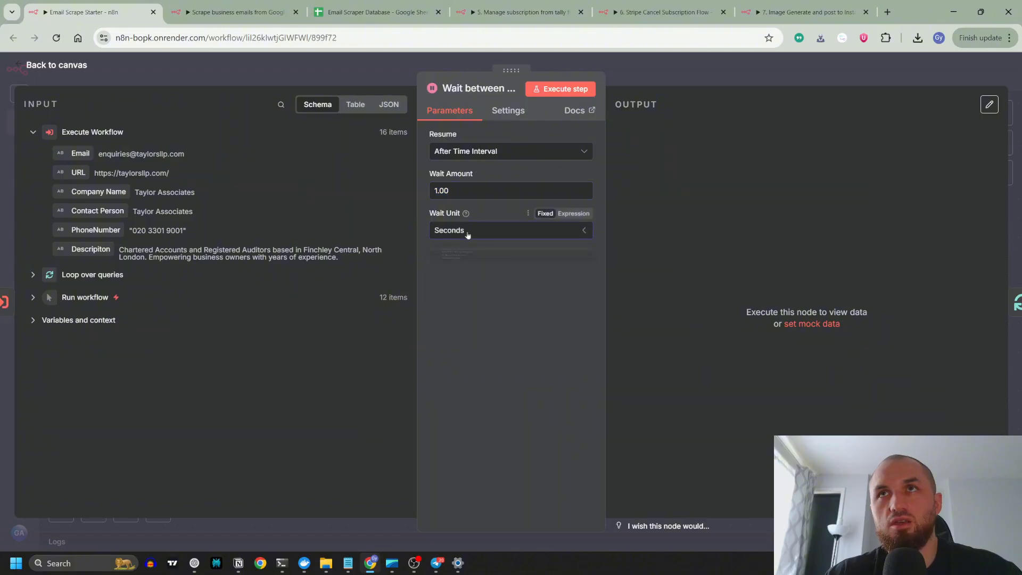
pyautogui.doubleClick(450, 190)
pyautogui.write('5')
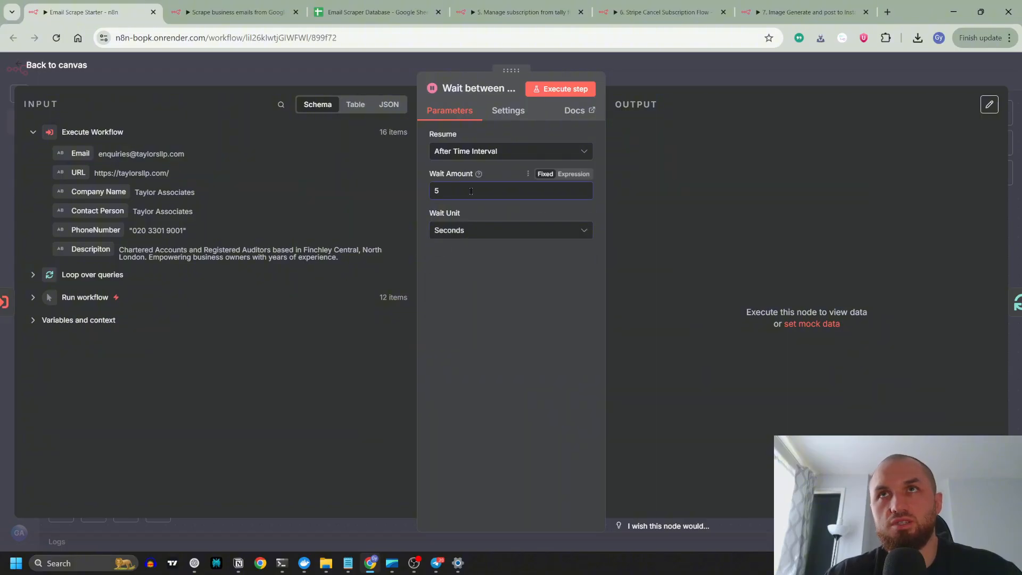
pyautogui.doubleClick(449, 190)
pyautogui.write('10')
pyautogui.moveTo(448, 191); pyautogui.dragTo(406, 196)
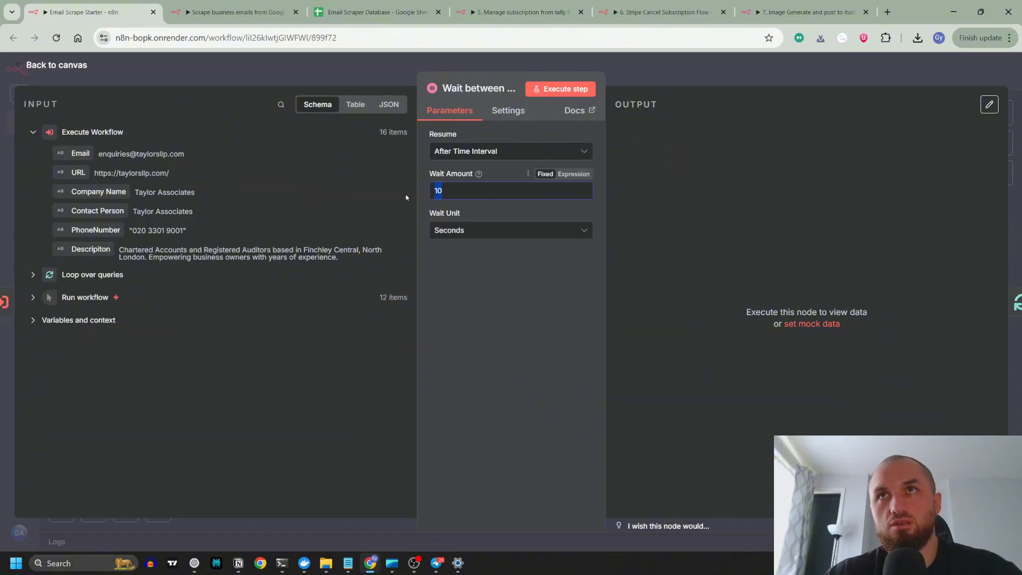
pyautogui.write('5')
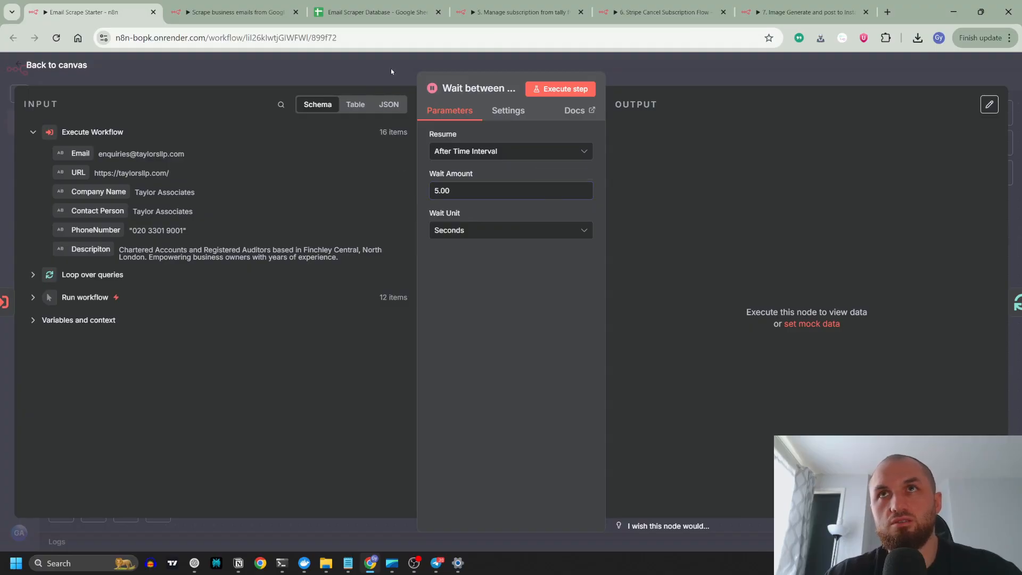
pyautogui.click(390, 68)
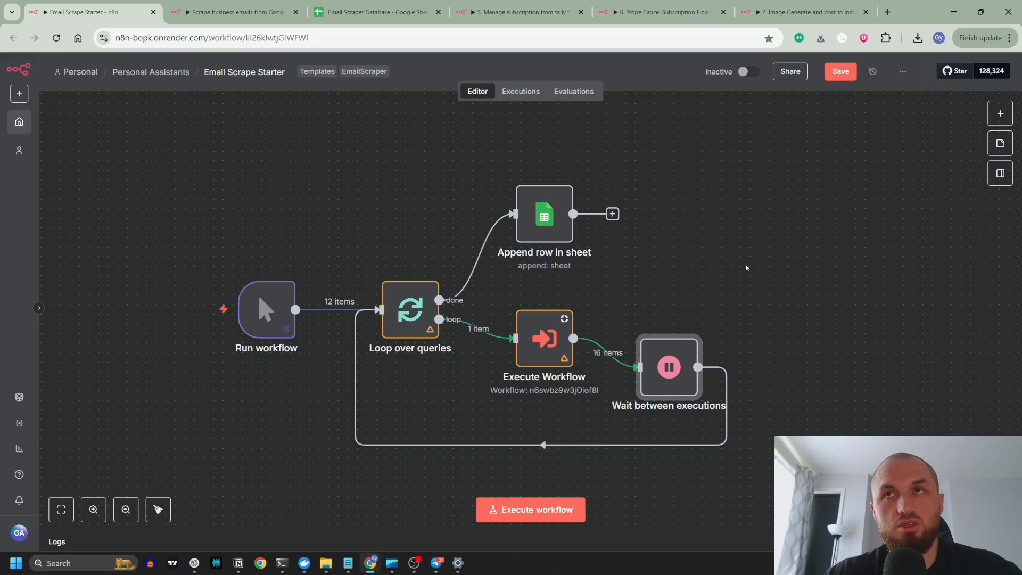
# Step: Look over the past executions of Scrape business emails, and run the Email Scrape Starter workflow with the new settings
pyautogui.click(234, 12)
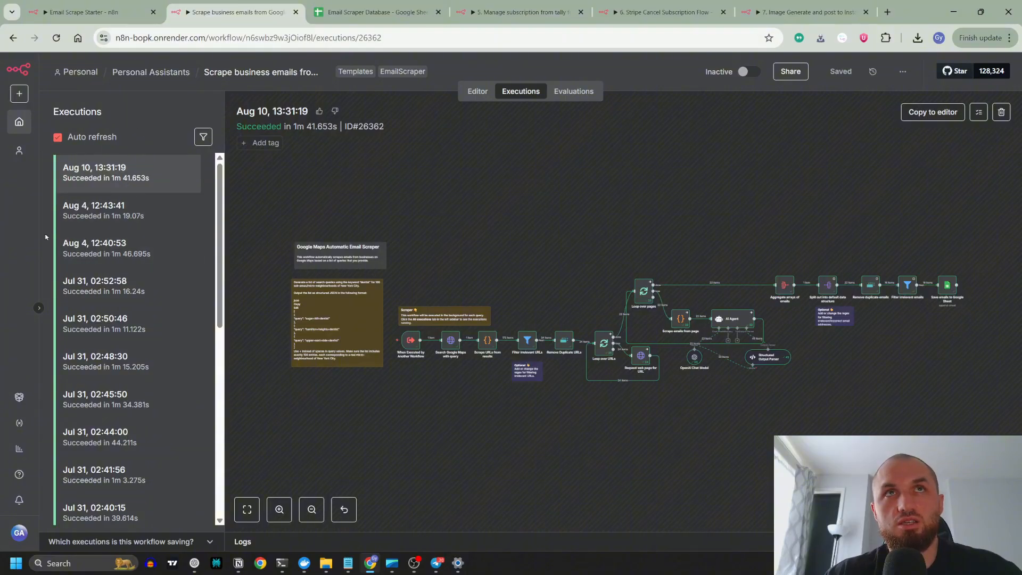
pyautogui.click(99, 13)
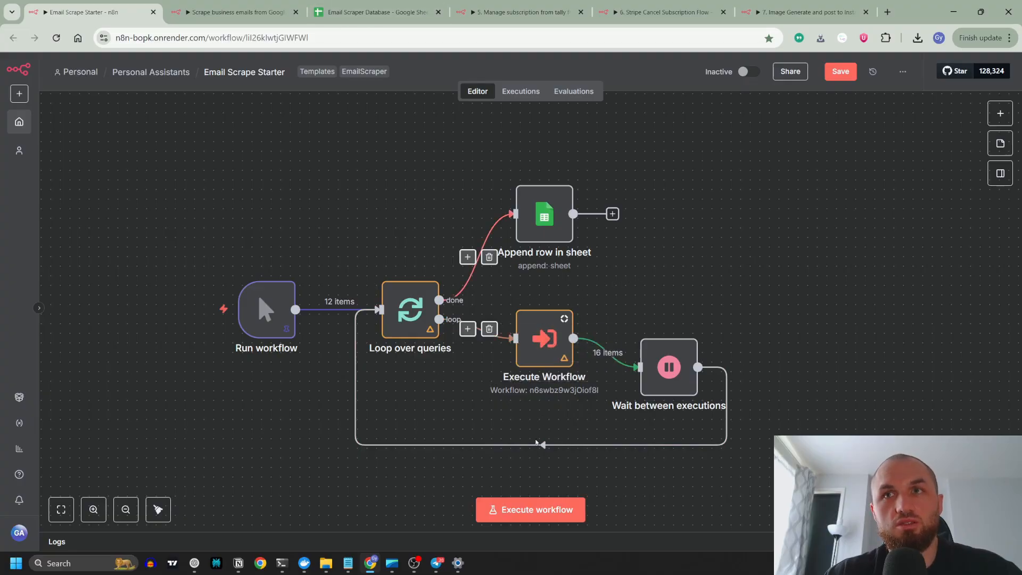
pyautogui.hotkey('ctrl', 'Return')
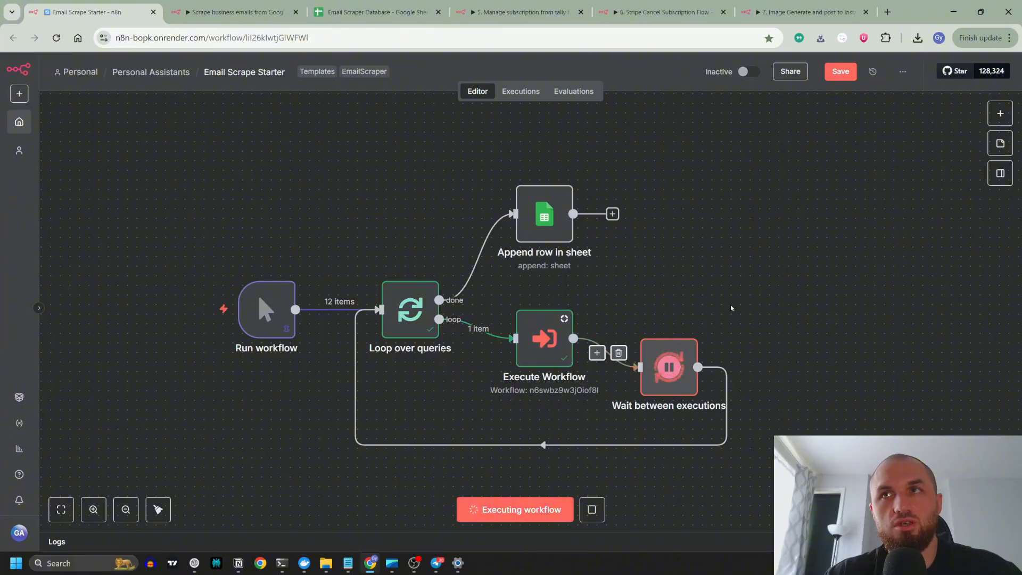
# Step: Follow the parallel runs in the Scrape business emails execution list and the starter's progress, and review the Execute Workflow node's settings and output
pyautogui.click(234, 12)
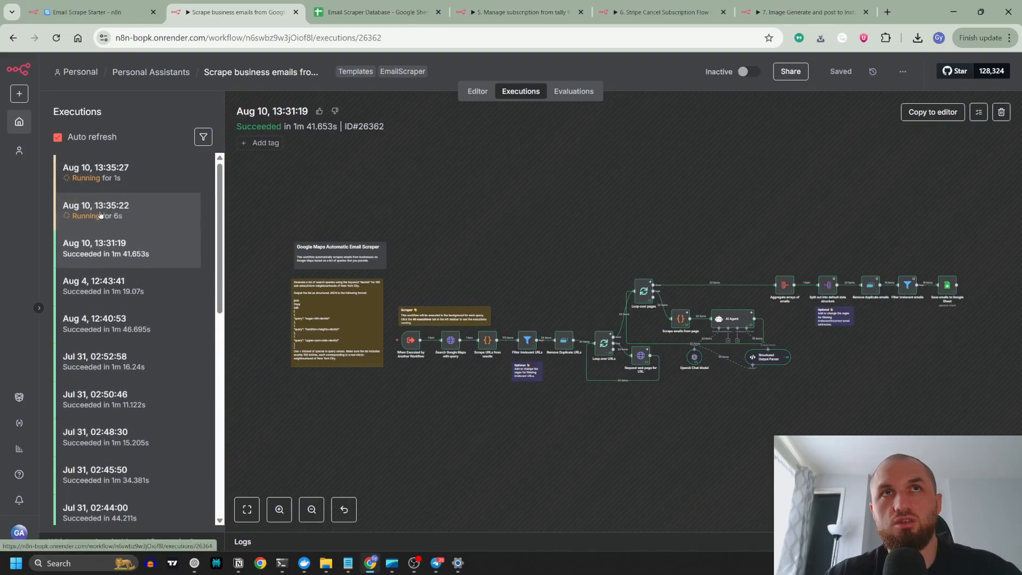
pyautogui.click(95, 12)
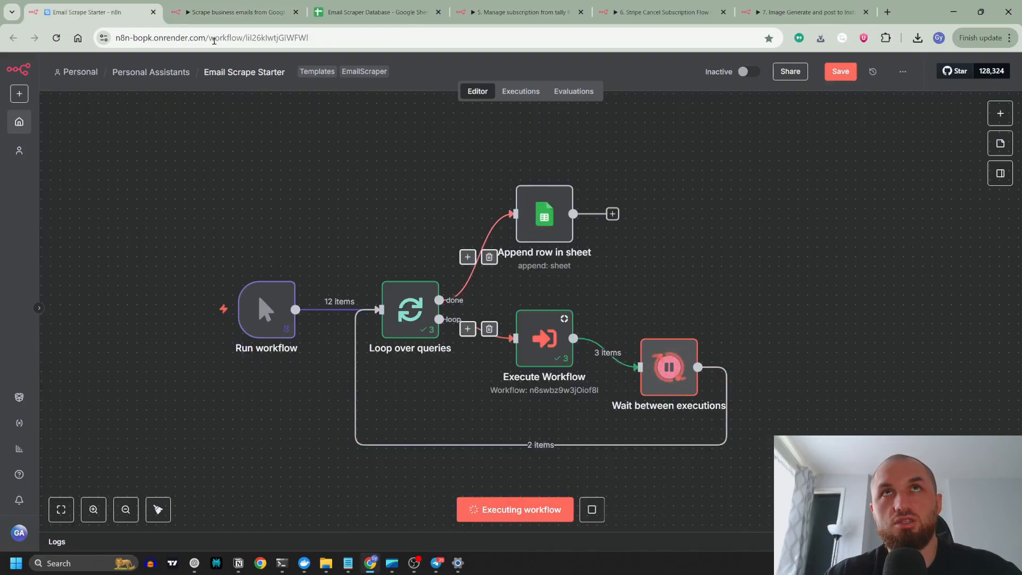
pyautogui.click(235, 12)
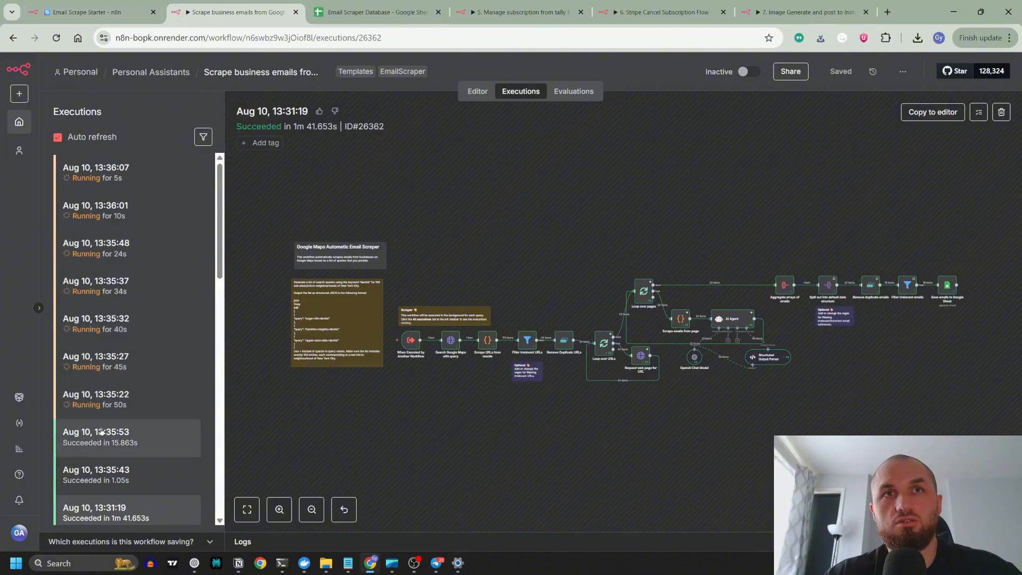
pyautogui.click(103, 11)
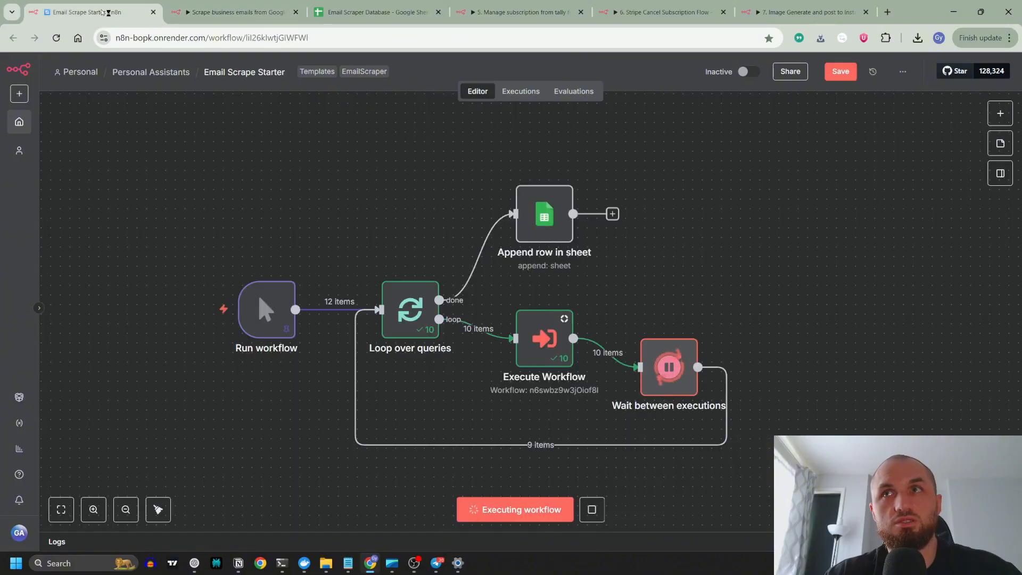
pyautogui.click(223, 15)
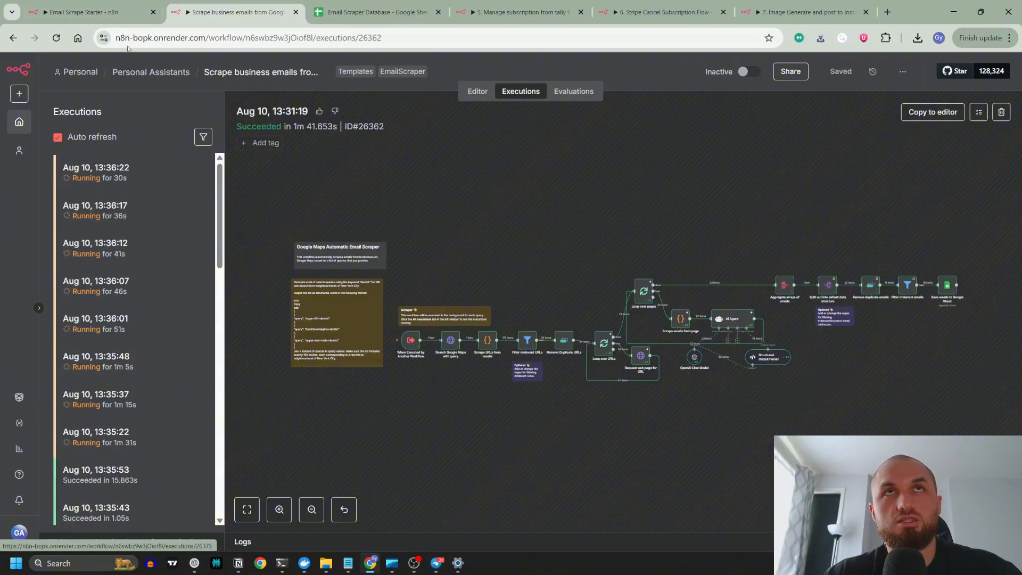
pyautogui.click(91, 12)
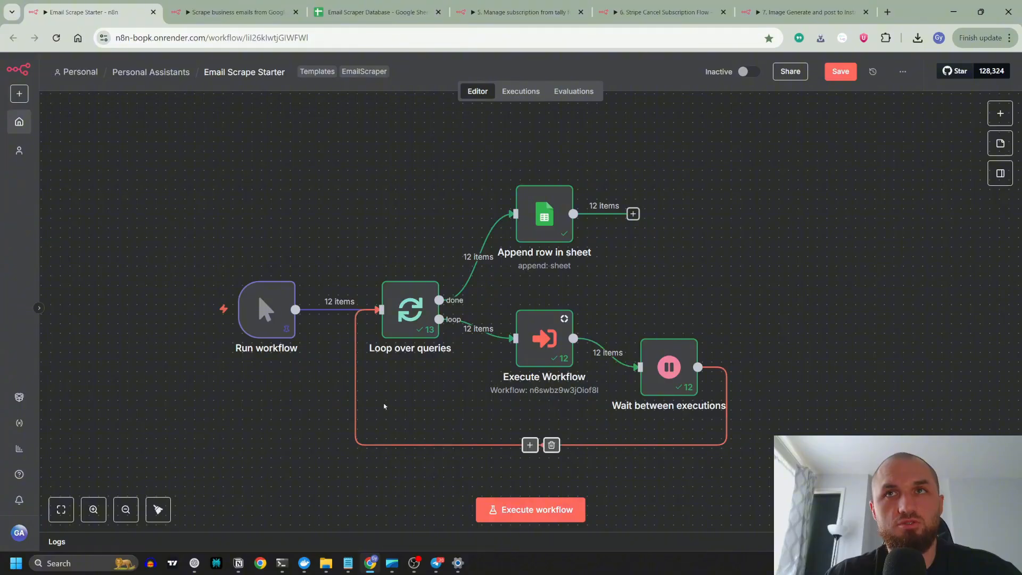
pyautogui.click(564, 318)
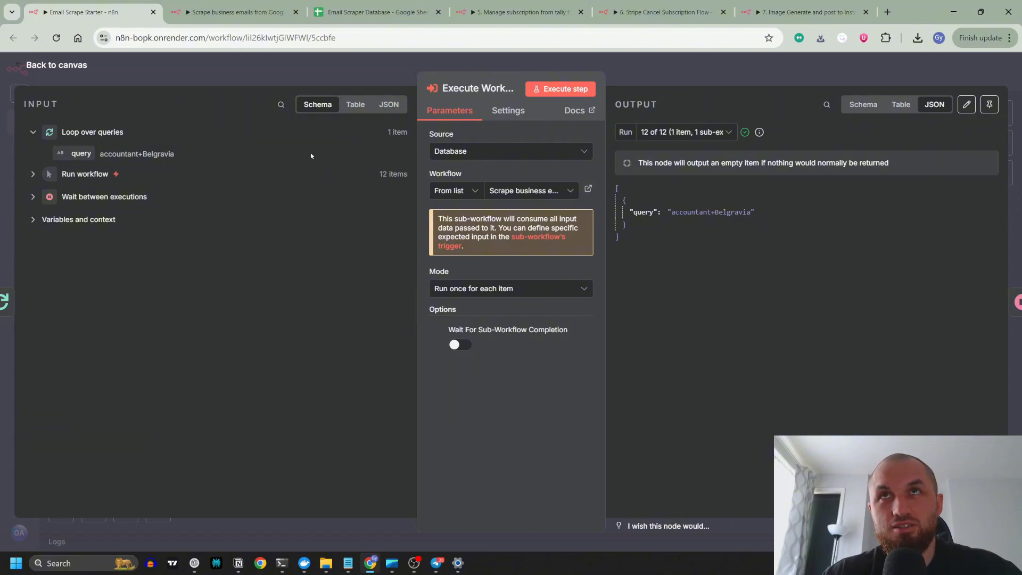
pyautogui.click(366, 66)
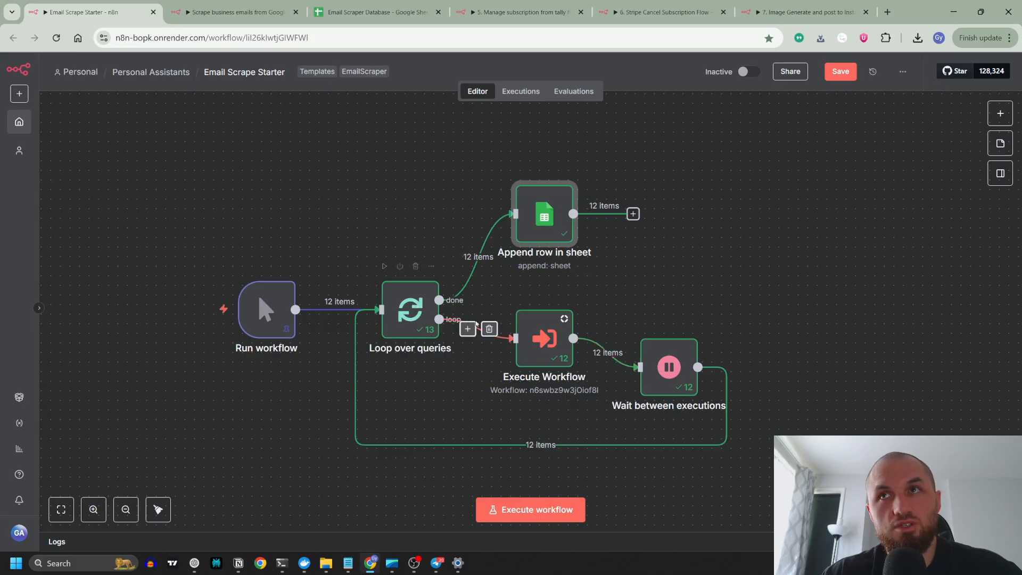
# Step: Review the Execute Workflow and Loop over queries nodes in Email Scrape Starter, and check the ongoing executions of Scrape business emails
pyautogui.doubleClick(545, 337)
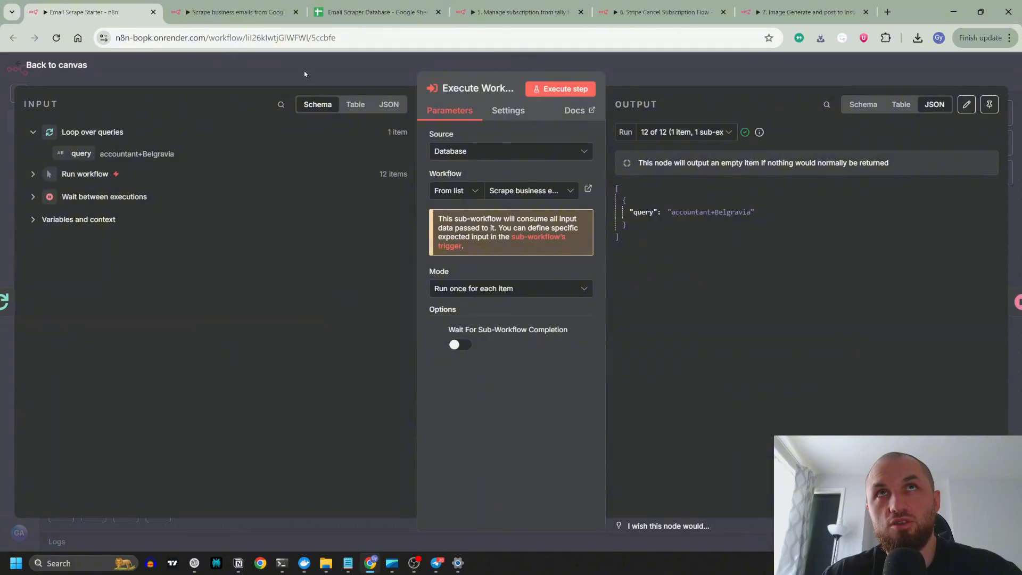
pyautogui.click(304, 74)
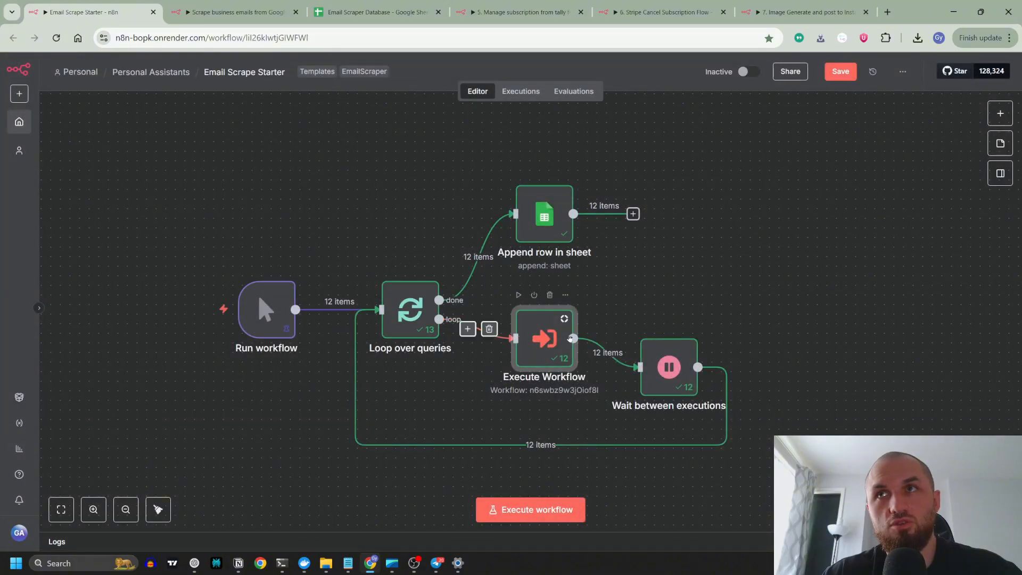
pyautogui.doubleClick(414, 309)
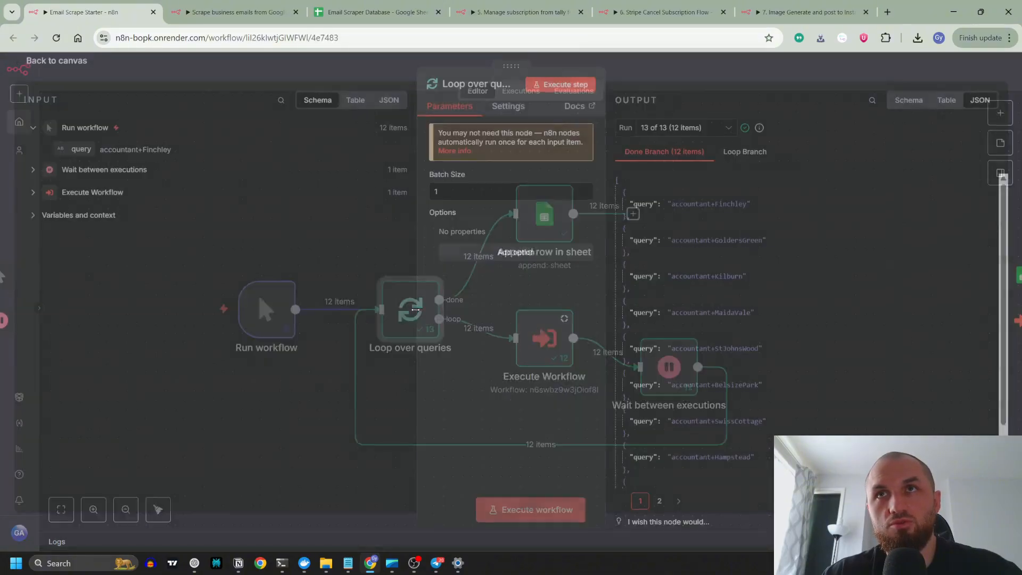
pyautogui.press('Escape')
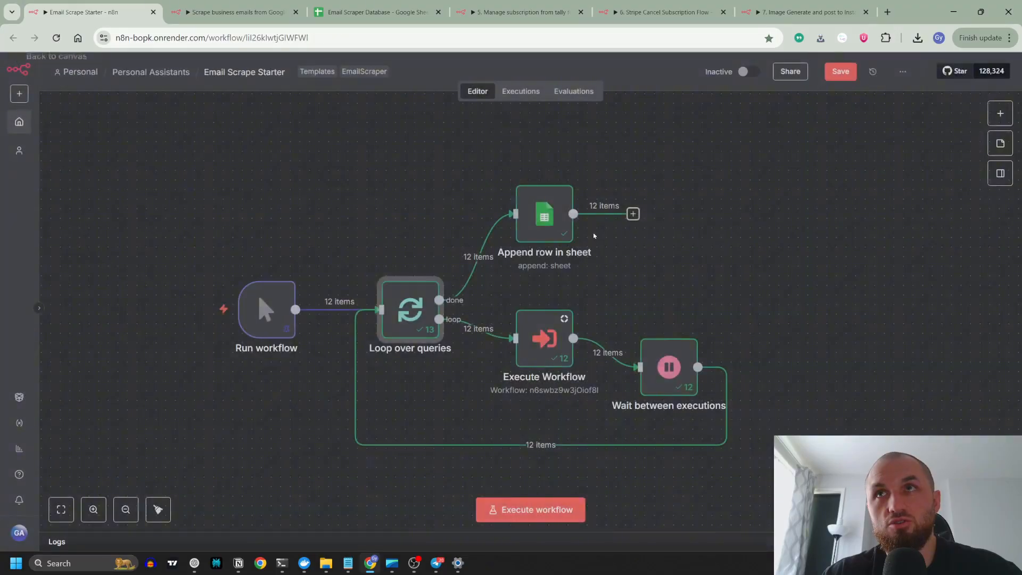
pyautogui.doubleClick(537, 339)
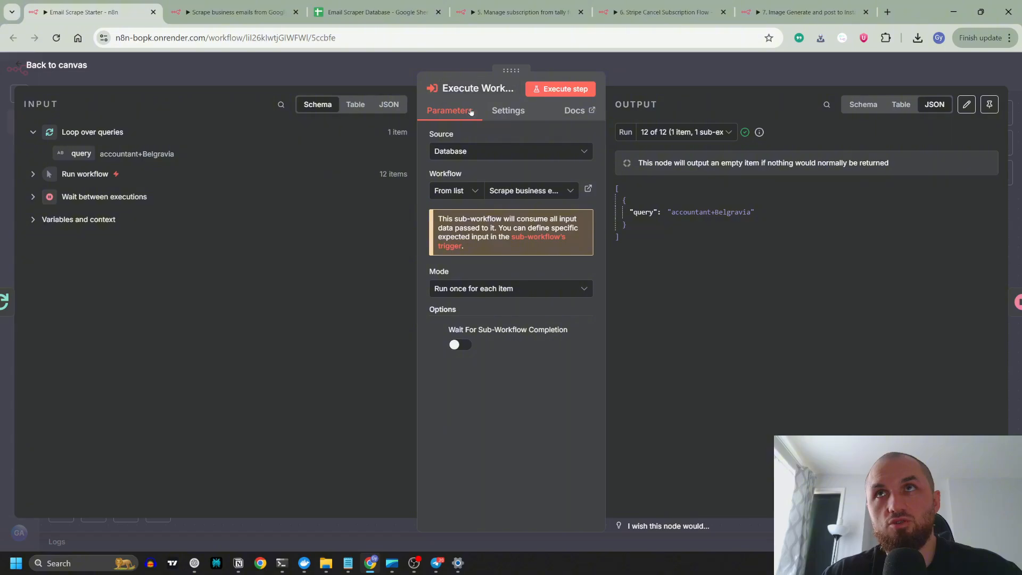
pyautogui.click(224, 12)
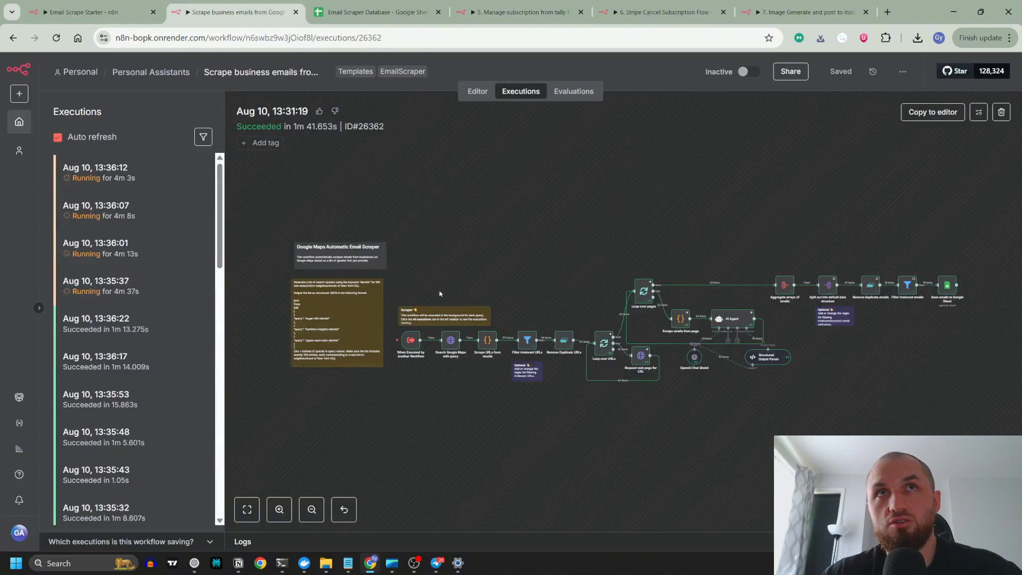
pyautogui.click(101, 12)
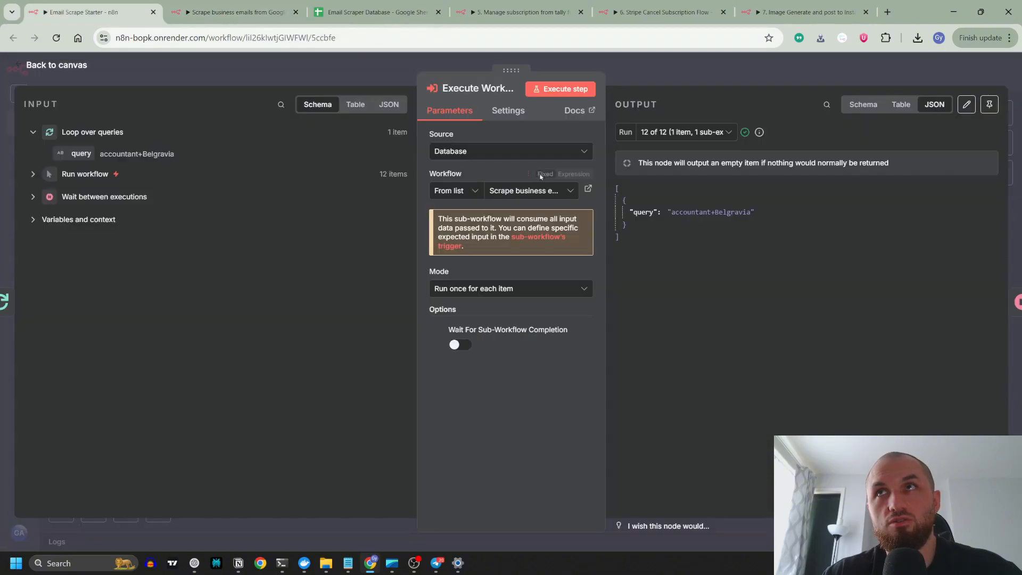
pyautogui.click(694, 76)
pyautogui.doubleClick(535, 343)
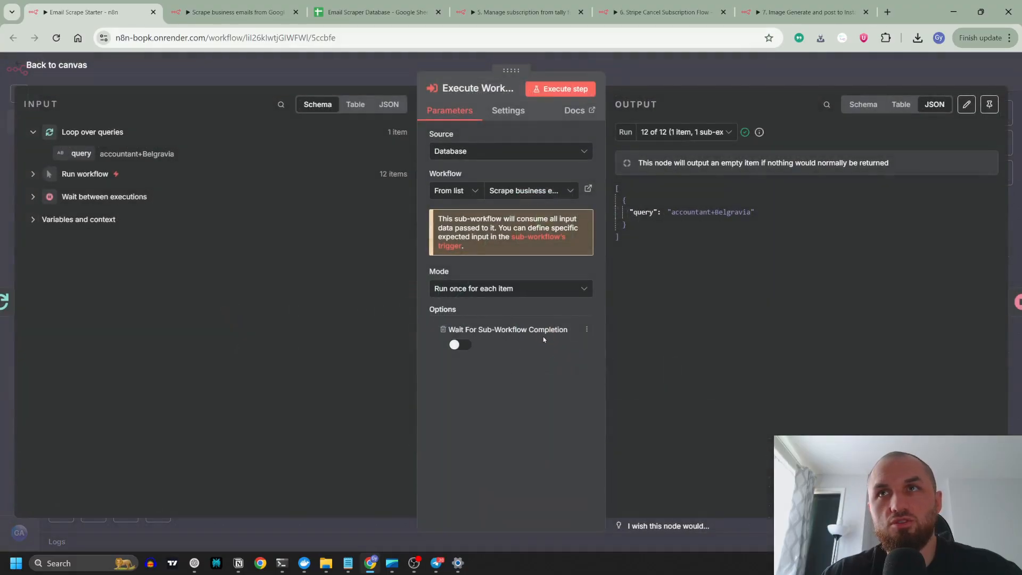
pyautogui.press('Escape')
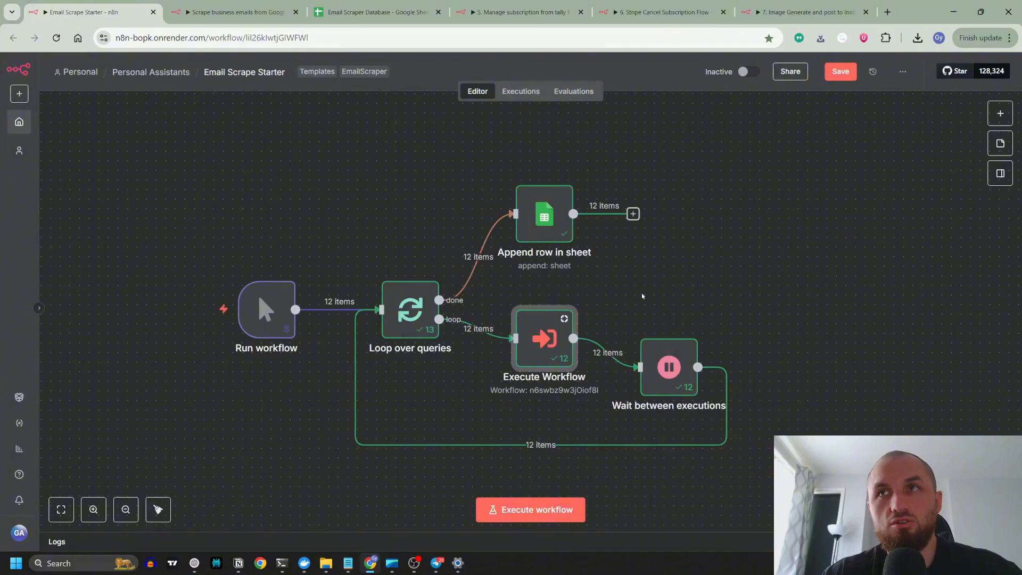
# Step: Check the execution durations of Scrape business emails and look through the scraped rows in Sheet6 of the Email Scraper Database
pyautogui.click(234, 12)
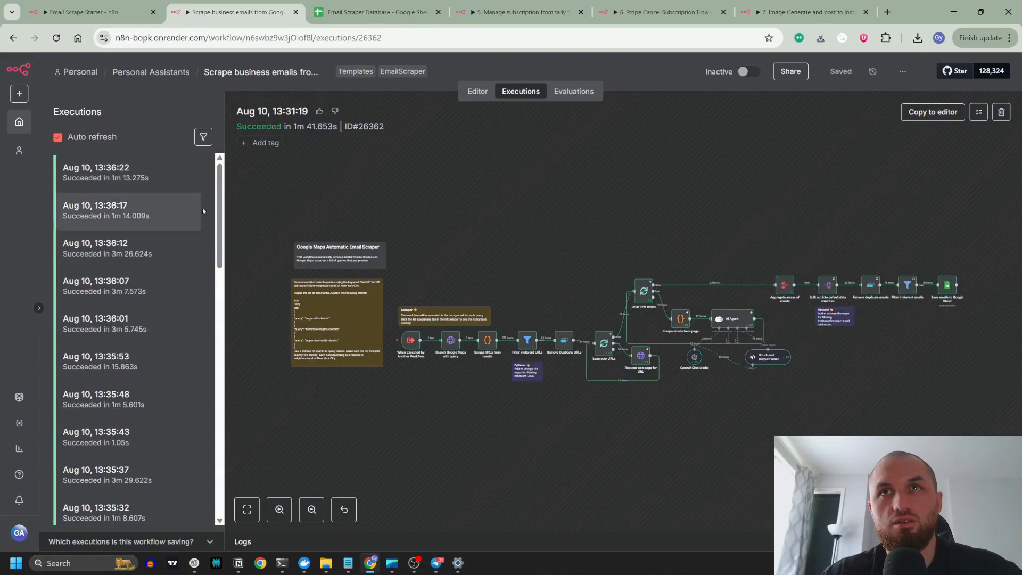
pyautogui.click(106, 14)
pyautogui.click(373, 12)
pyautogui.scroll(-20, 246, 280)
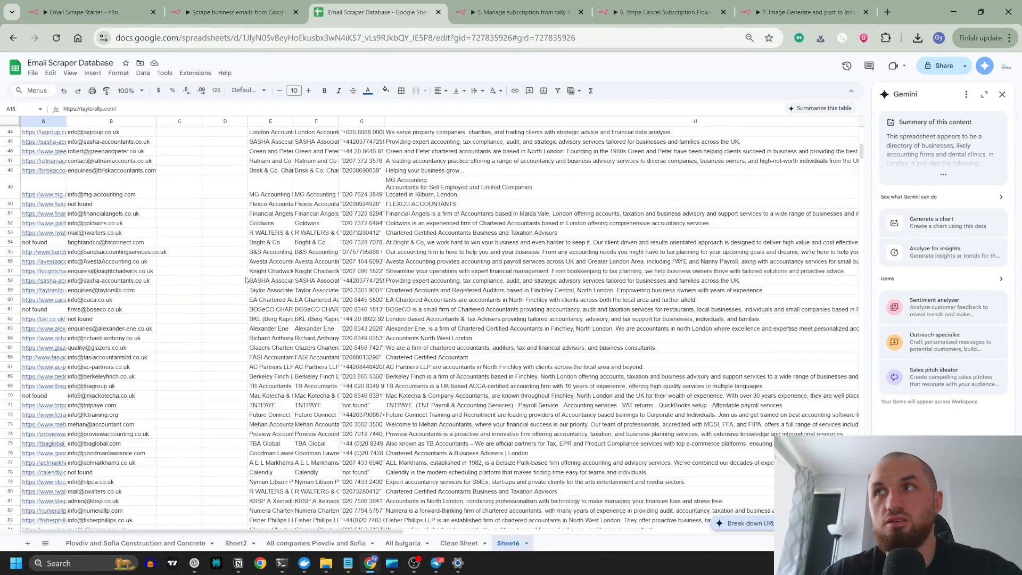
pyautogui.scroll(20, 246, 280)
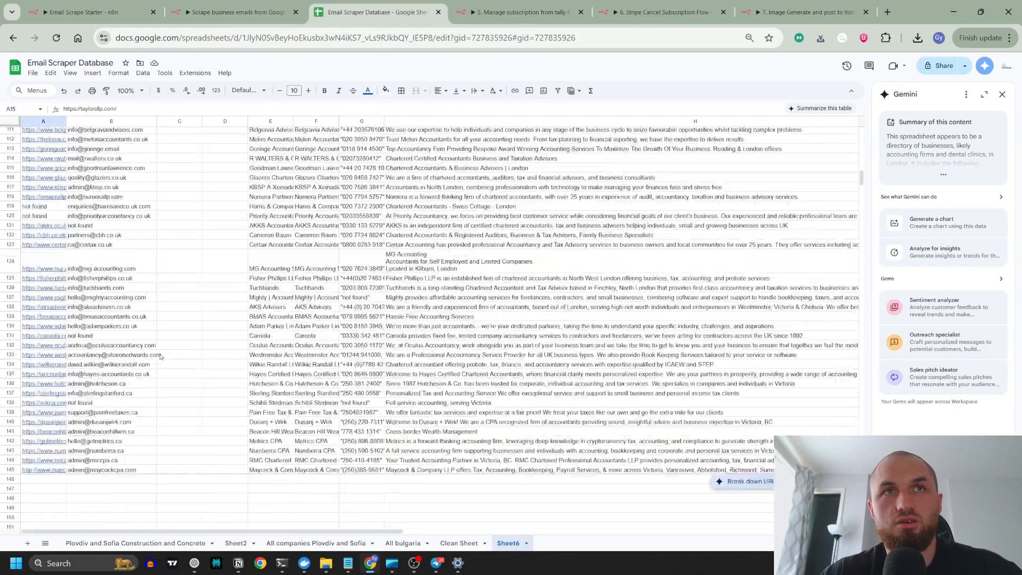
pyautogui.scroll(4, 171, 363)
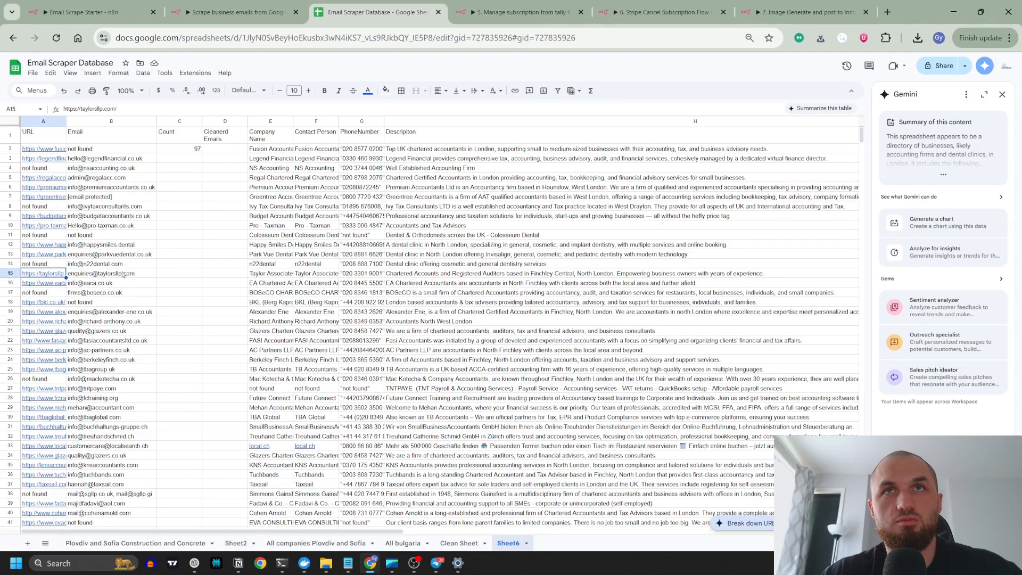
pyautogui.click(275, 265)
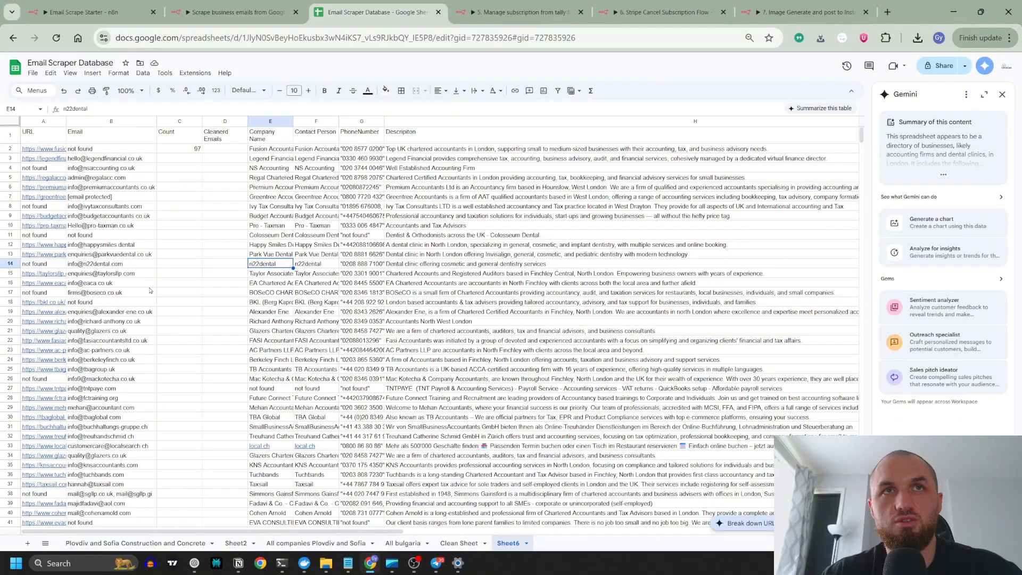
pyautogui.scroll(-20, 150, 290)
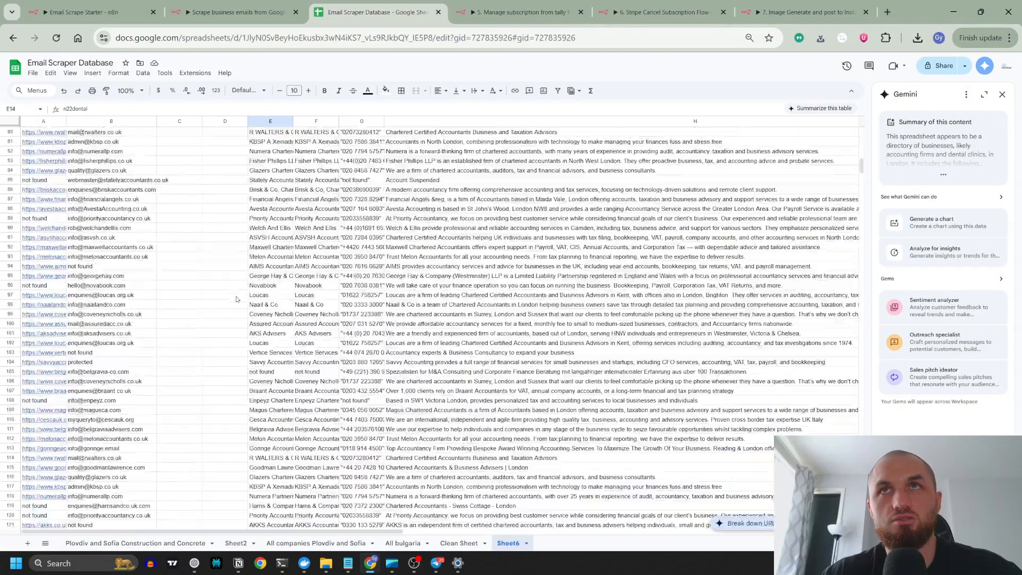
pyautogui.scroll(20, 237, 298)
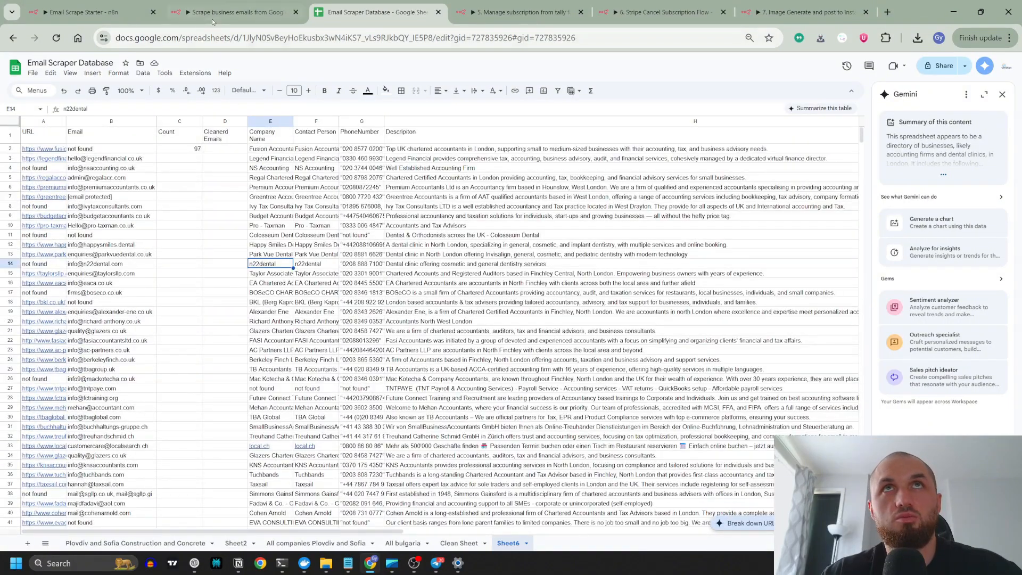
pyautogui.click(85, 12)
pyautogui.click(230, 13)
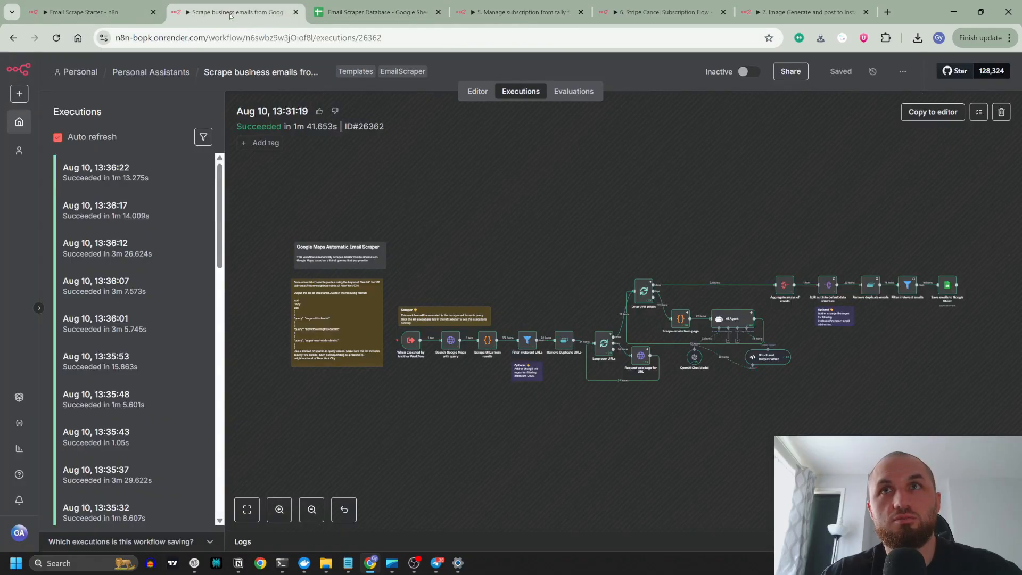
# Step: Turn on Wait For Sub-Workflow Completion in the Email Scrape Starter's Execute Workflow node and return to the canvas
pyautogui.click(124, 13)
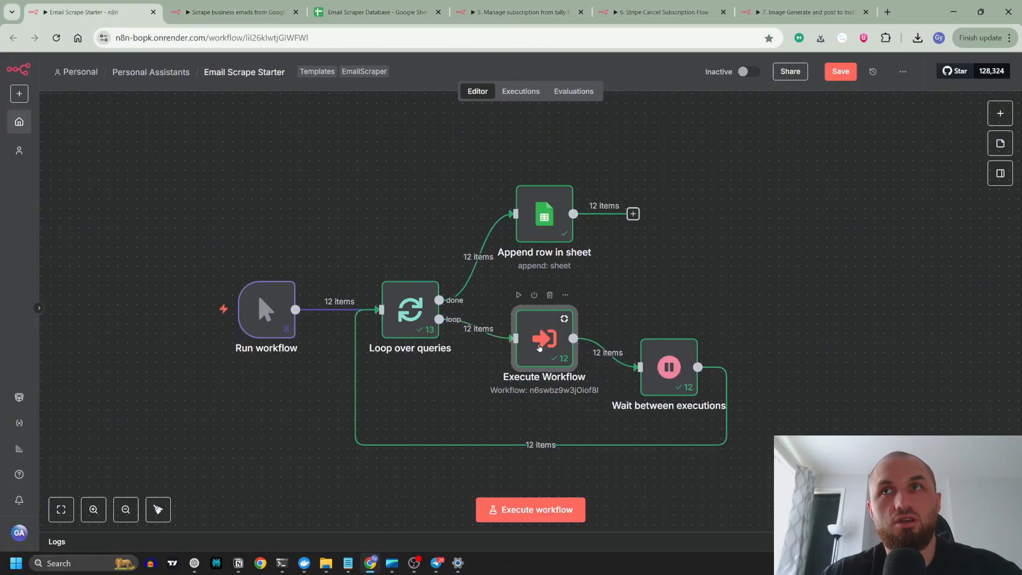
pyautogui.doubleClick(539, 347)
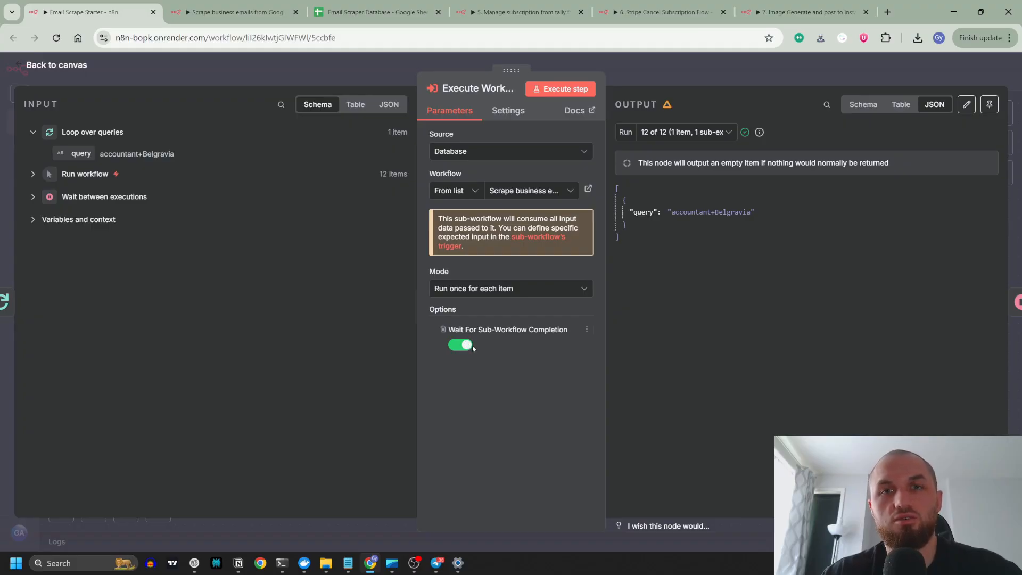
pyautogui.press('Escape')
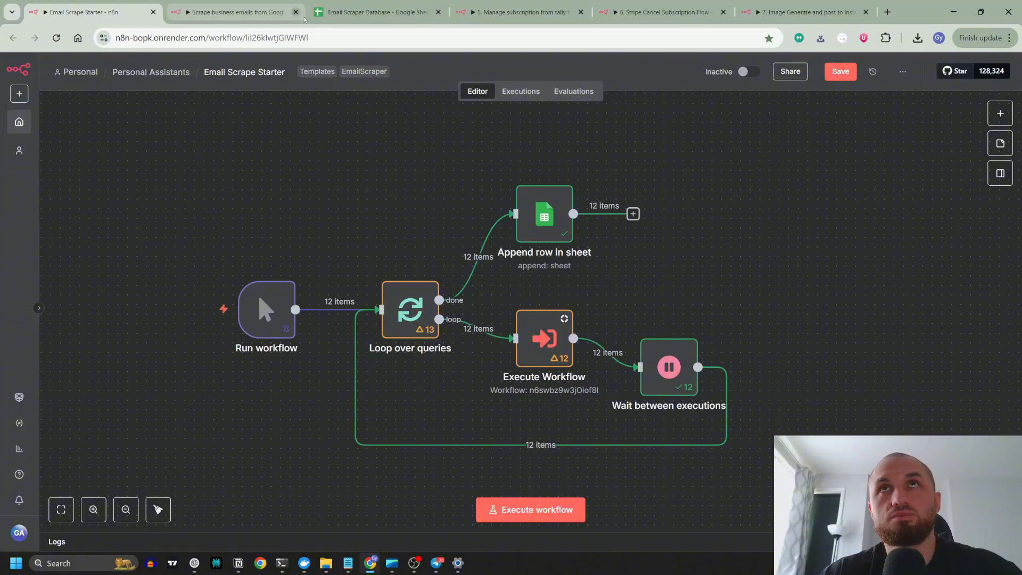
# Step: Examine how the Manage subscription workflow hands over to the Stripe Cancel Subscription sub-workflow, and view the Scrape business emails editor for comparison
pyautogui.click(521, 14)
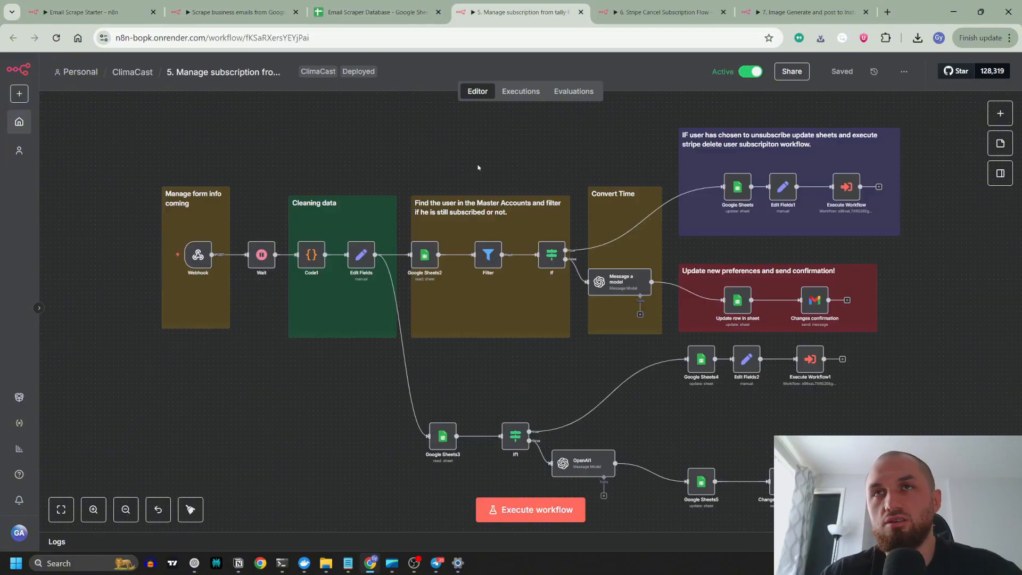
pyautogui.click(238, 12)
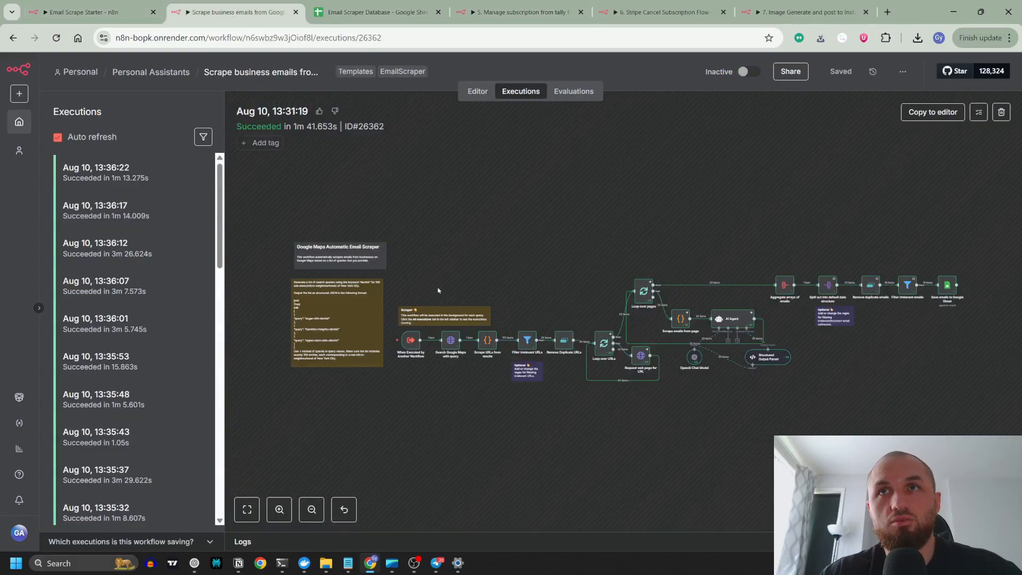
pyautogui.click(475, 91)
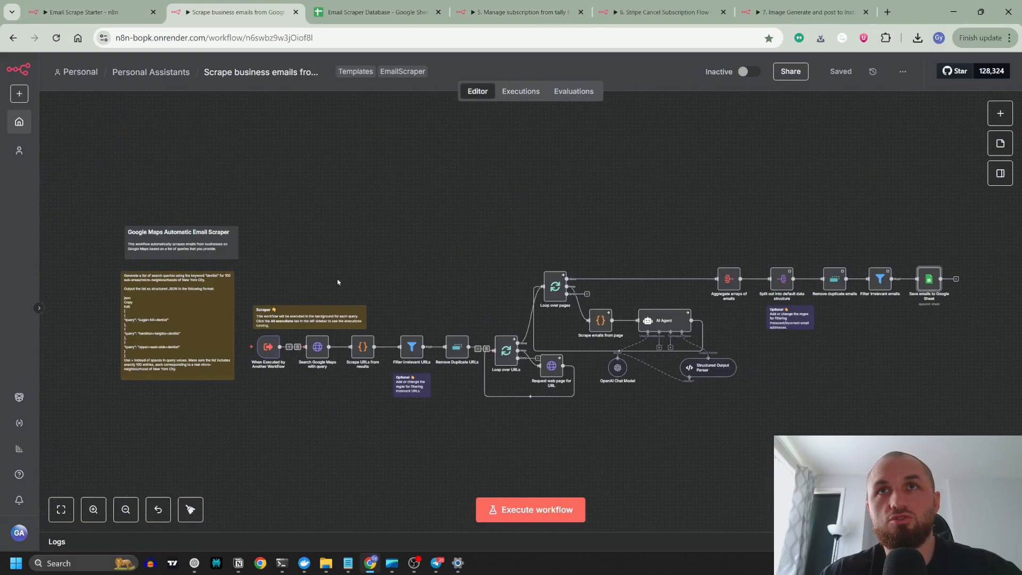
pyautogui.click(521, 11)
pyautogui.moveTo(547, 152); pyautogui.dragTo(477, 155)
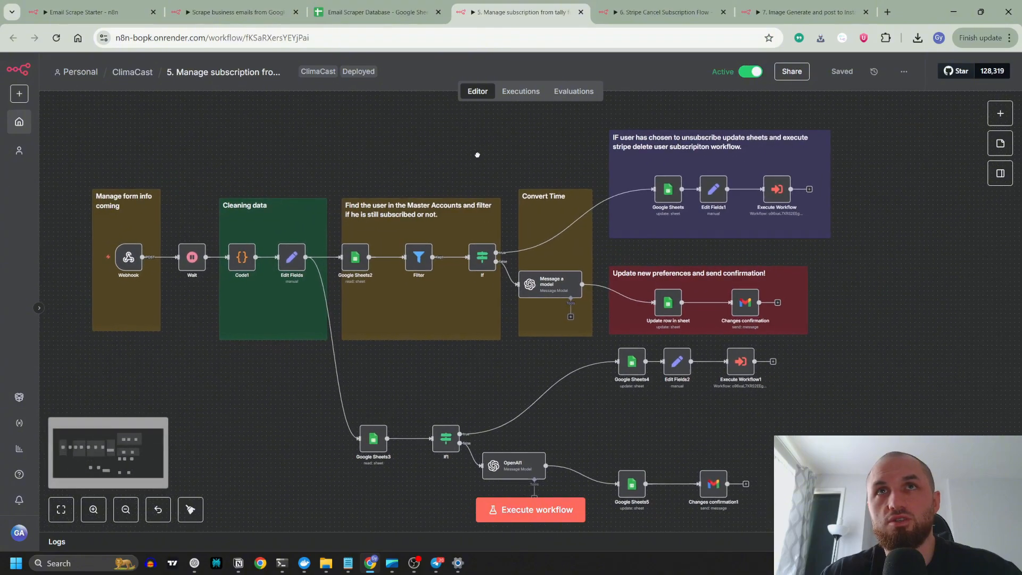
pyautogui.moveTo(429, 217); pyautogui.dragTo(415, 143)
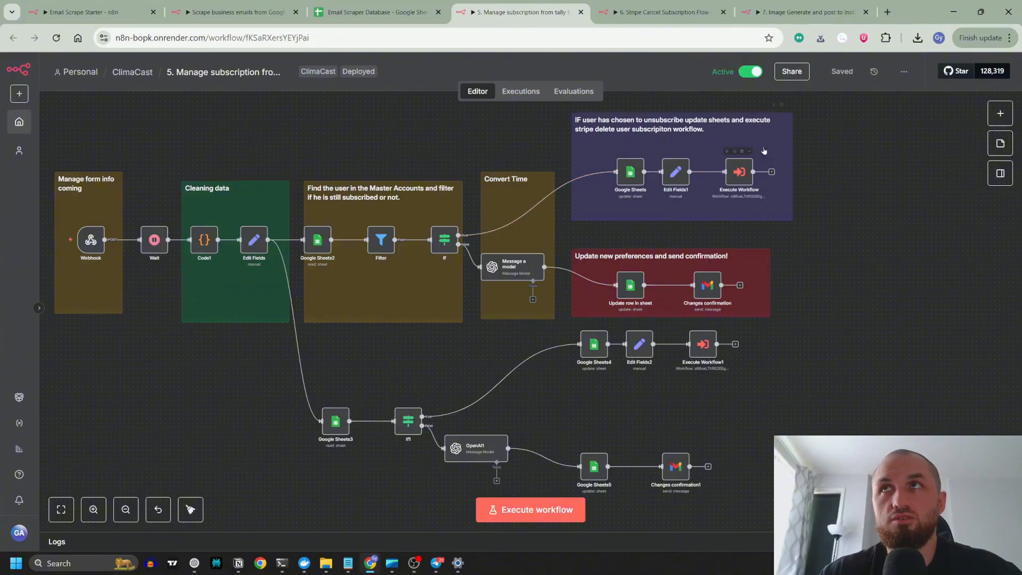
pyautogui.click(659, 12)
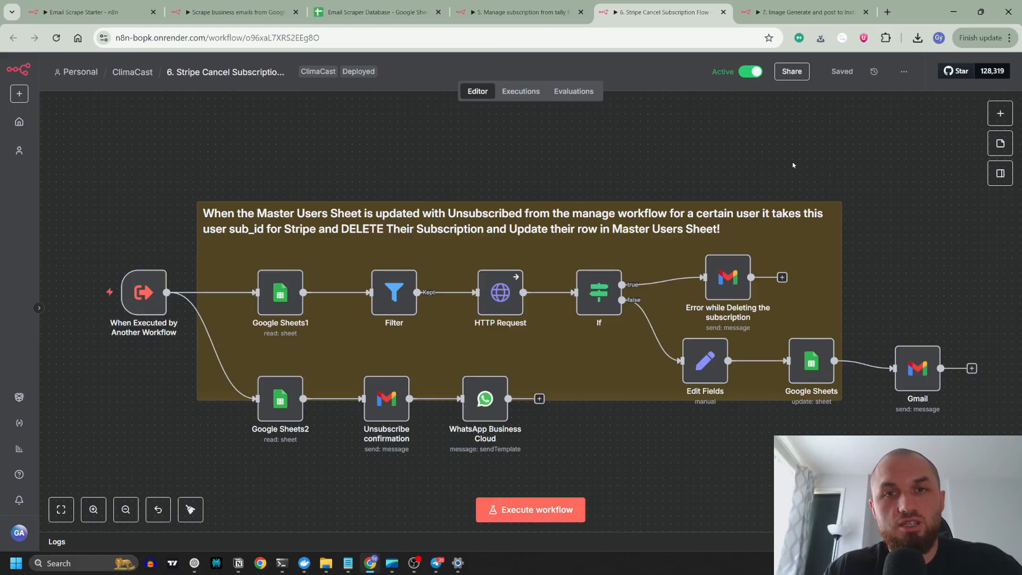
pyautogui.scroll(-1, 395, 160)
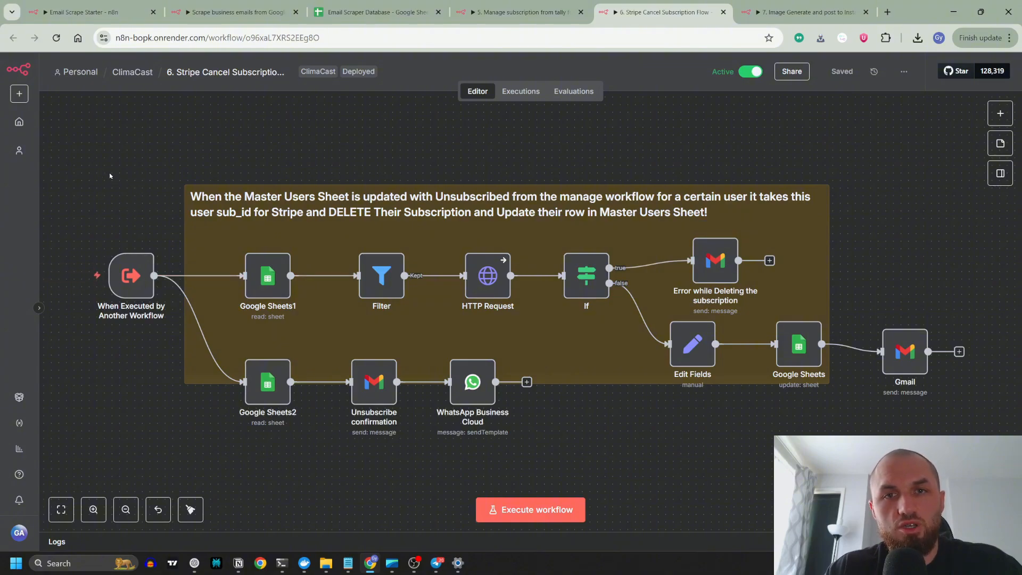
# Step: Inspect the When Executed by Another Workflow trigger in the Image Generate workflow, including its input data mode options
pyautogui.click(789, 16)
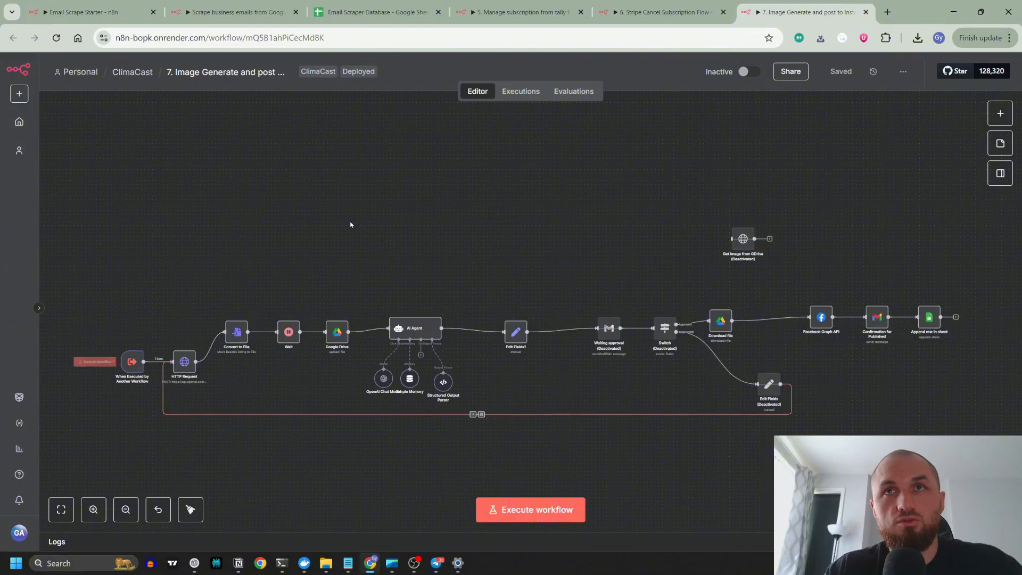
pyautogui.doubleClick(132, 362)
pyautogui.press('Escape')
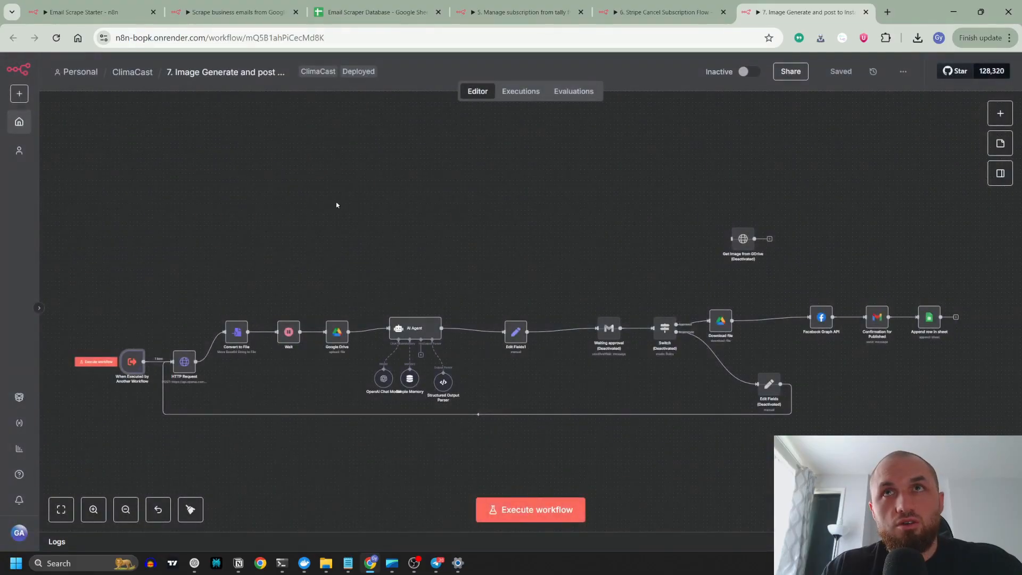
pyautogui.doubleClick(132, 362)
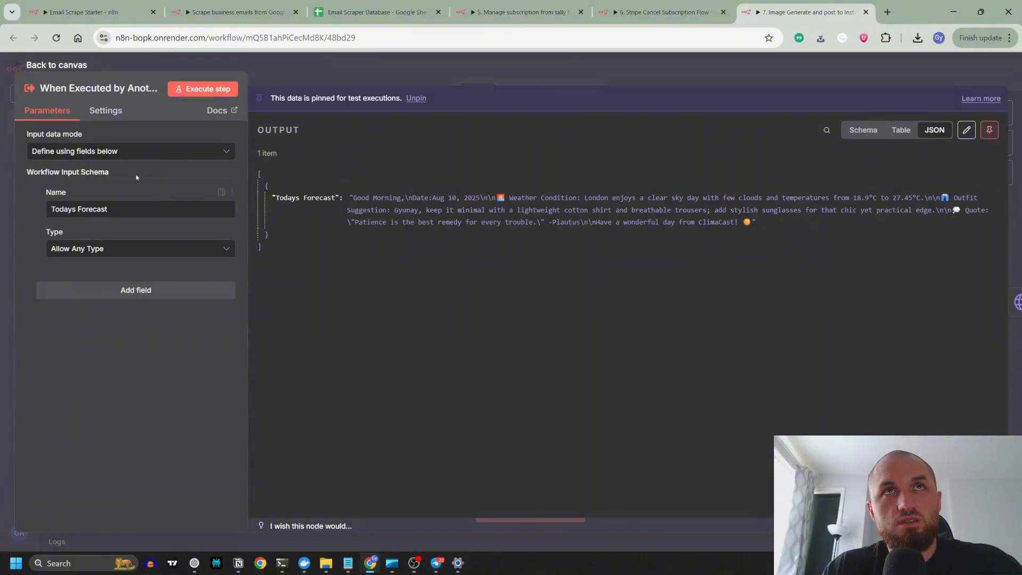
pyautogui.click(126, 152)
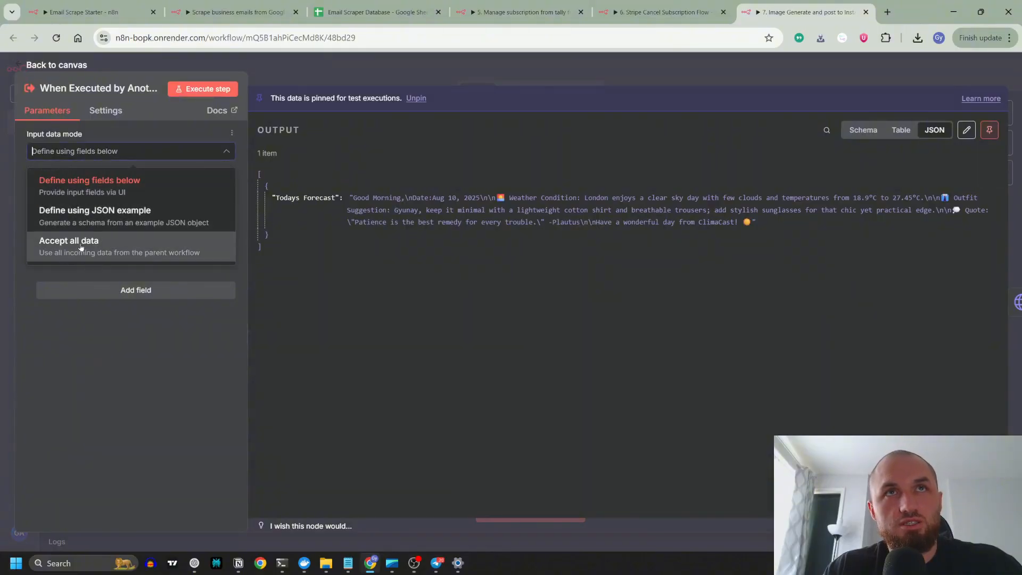
pyautogui.press('Escape')
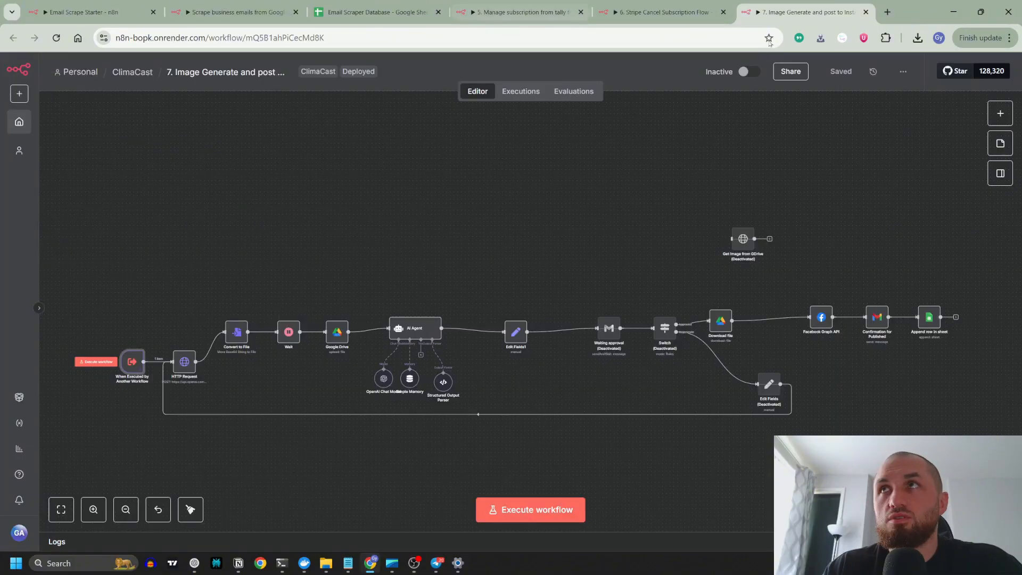
# Step: Review the workflow inputs of the Execute Workflow node in the unsubscribe branch of the Manage subscription workflow
pyautogui.click(522, 12)
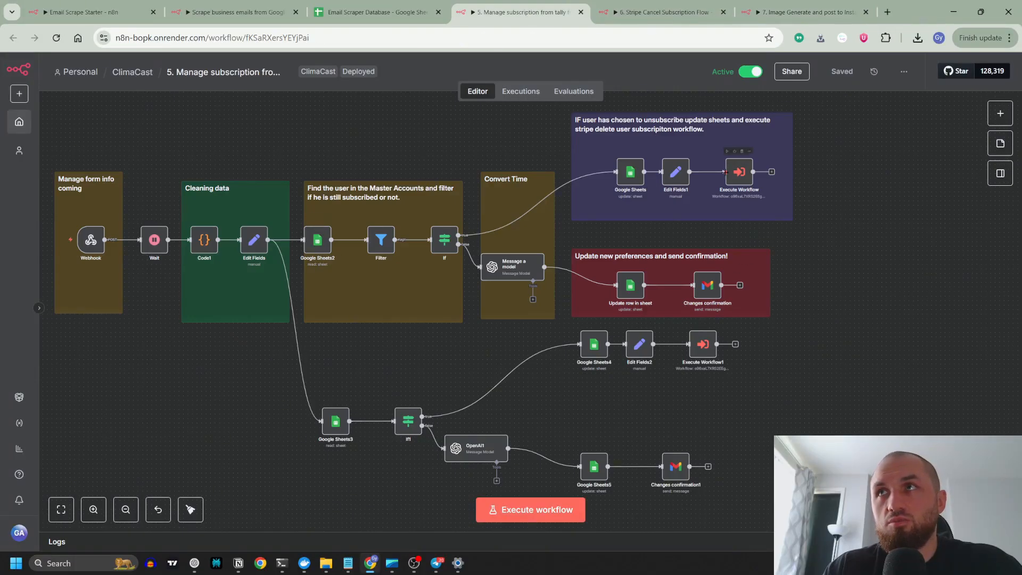
pyautogui.doubleClick(741, 173)
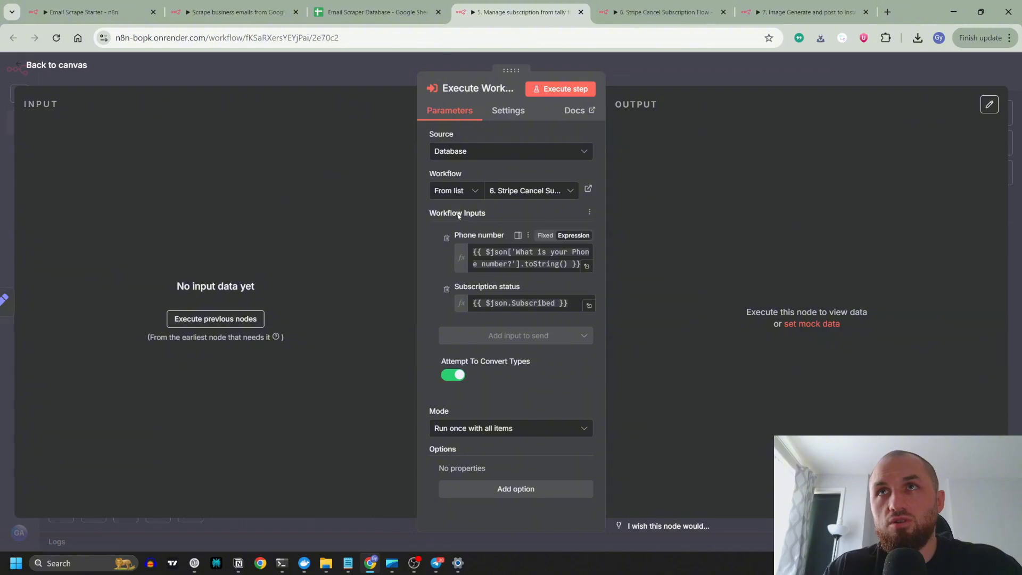
pyautogui.press('Escape')
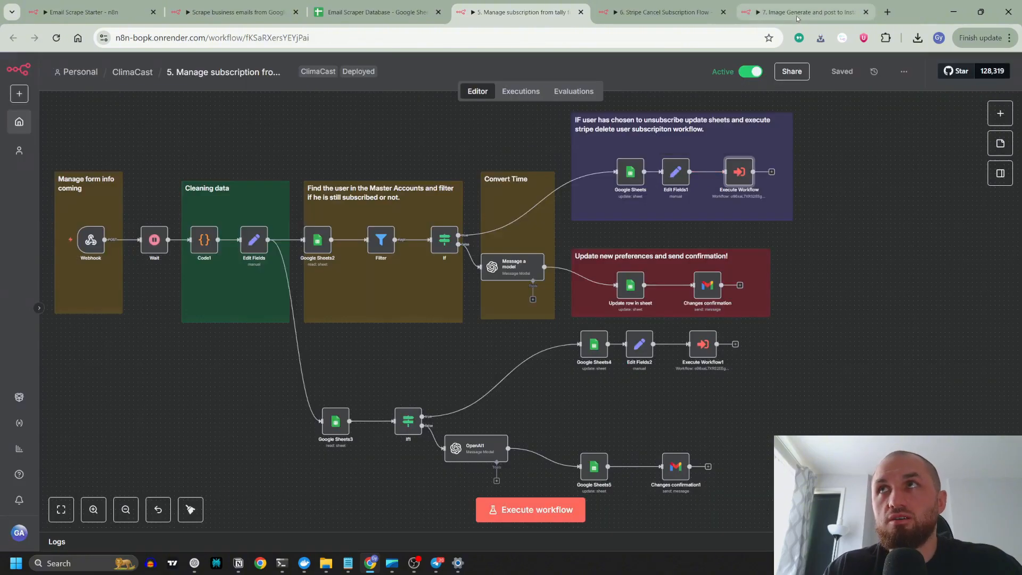
# Step: Compare the Execute Workflow inputs in the Manage subscription workflow with the input schema of the Image Generate workflow's trigger
pyautogui.doubleClick(740, 173)
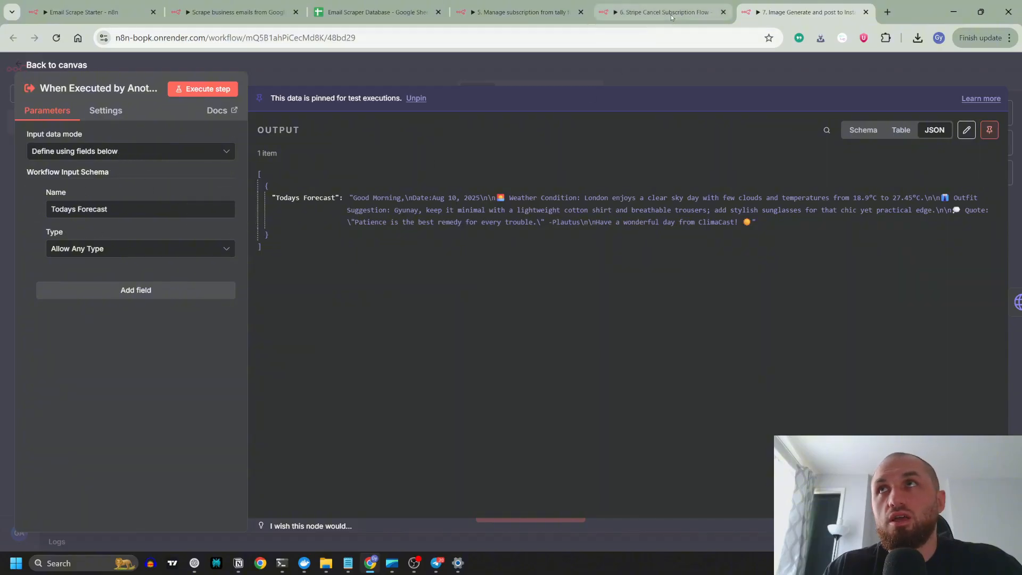
pyautogui.click(644, 20)
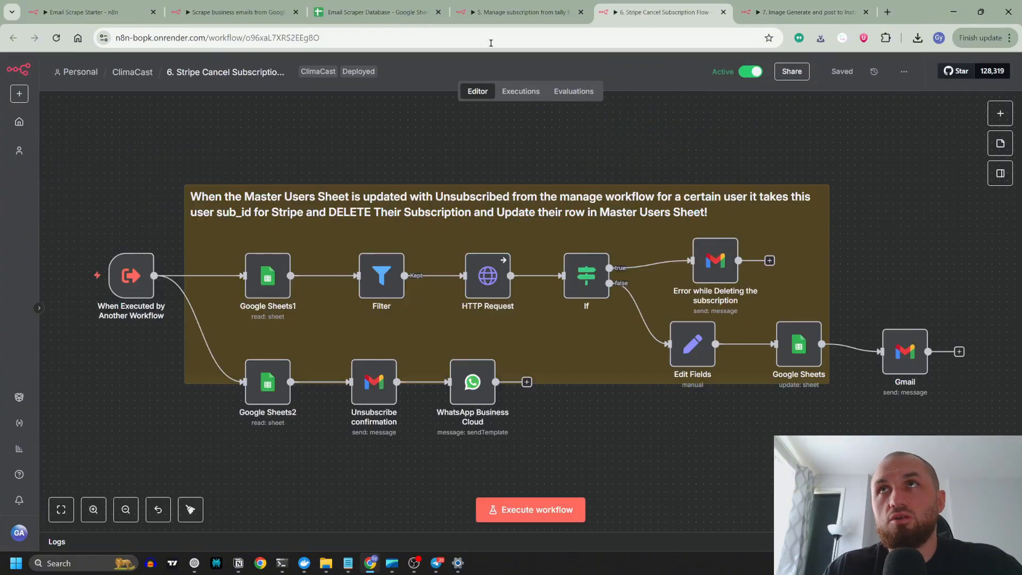
pyautogui.click(518, 11)
pyautogui.doubleClick(513, 269)
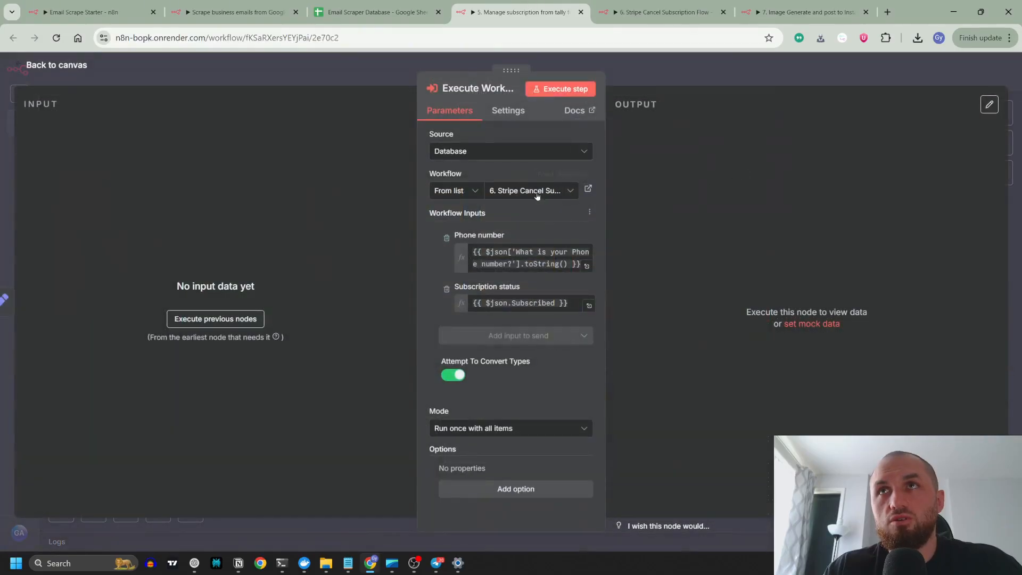
pyautogui.click(808, 14)
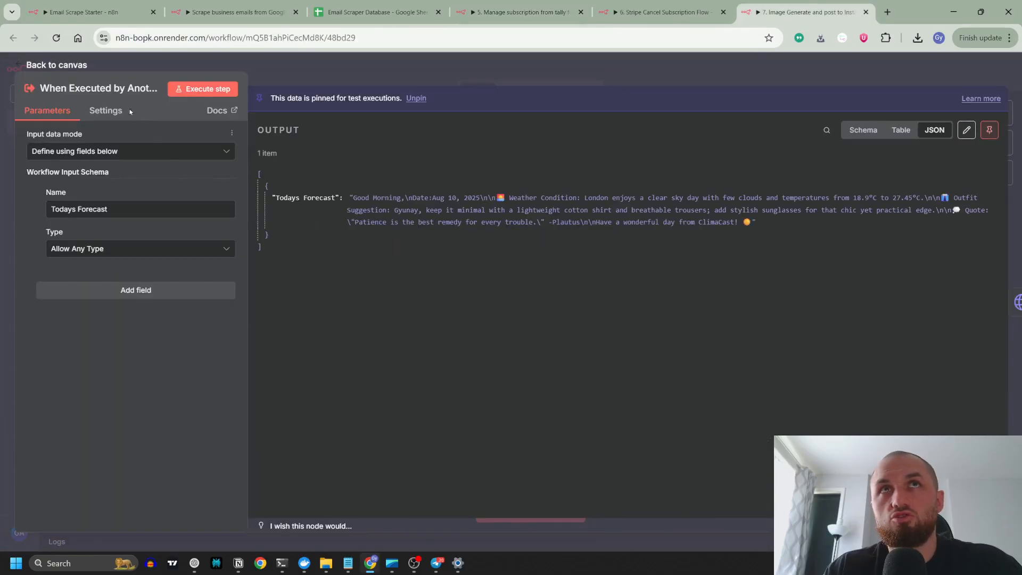
pyautogui.click(518, 12)
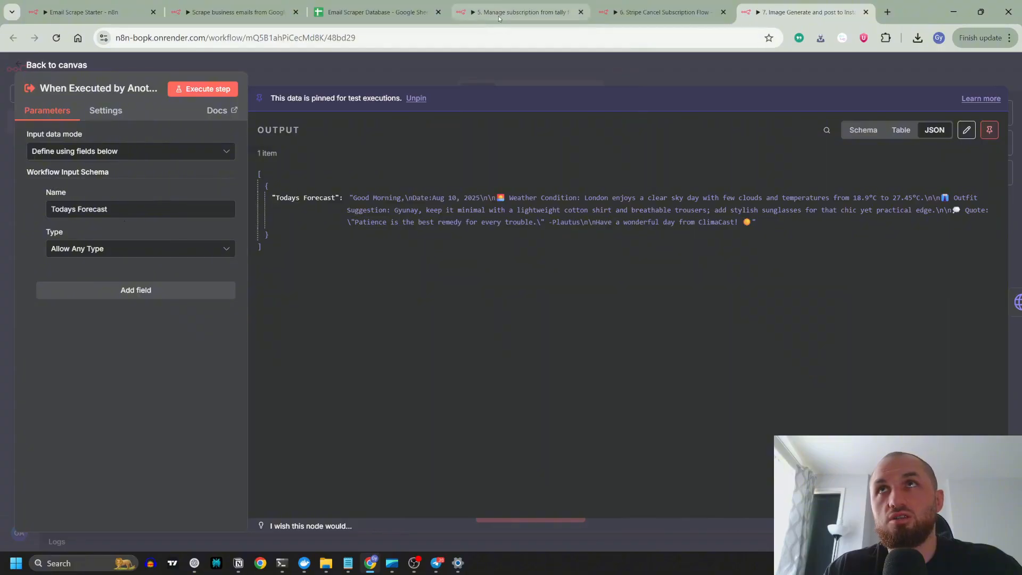
# Step: Open a new blank workflow and return the Image Generate workflow from its trigger settings to the canvas
pyautogui.press('Escape')
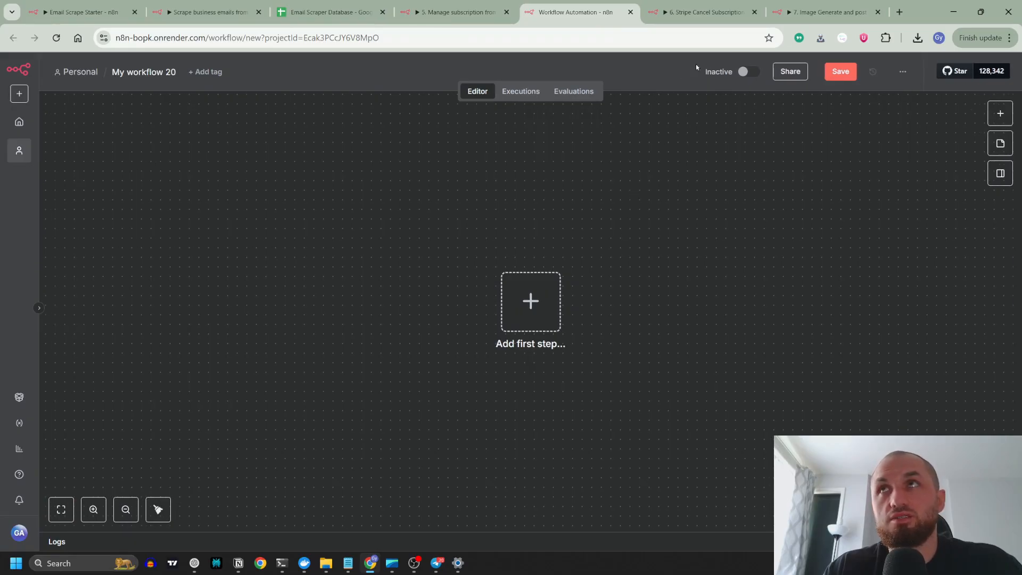
pyautogui.click(827, 12)
pyautogui.press('Escape')
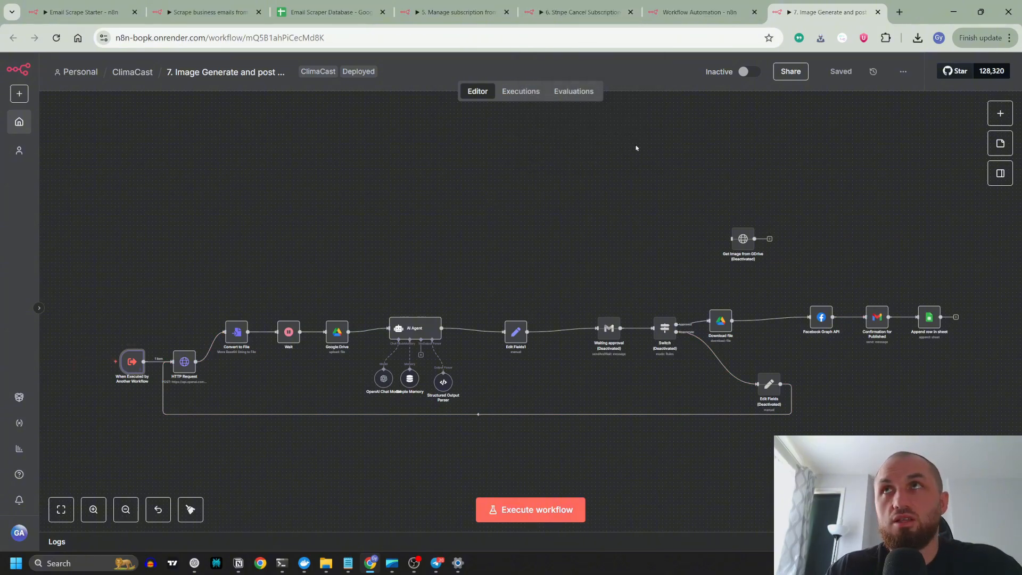
pyautogui.click(698, 11)
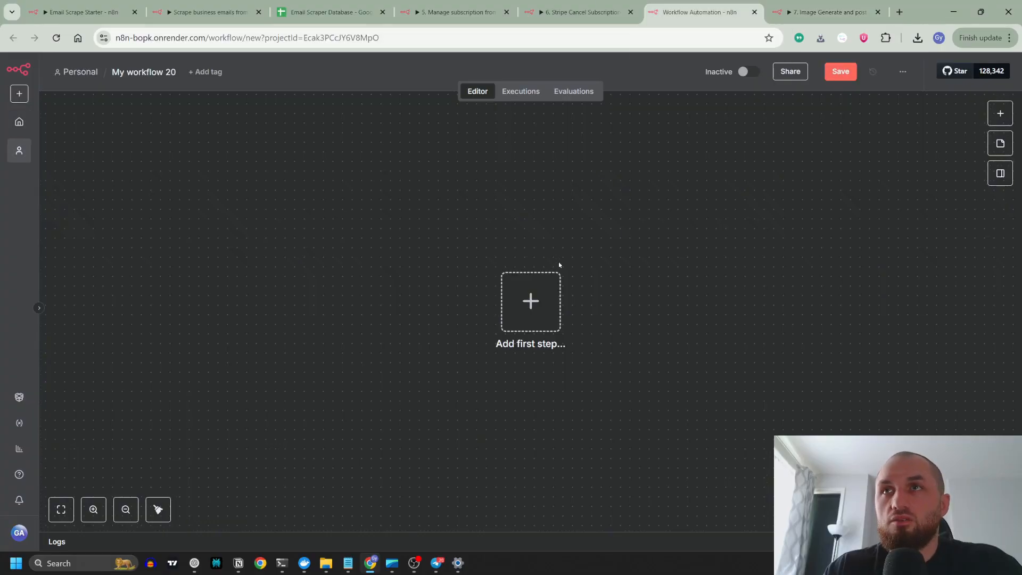
pyautogui.click(536, 307)
pyautogui.click(862, 213)
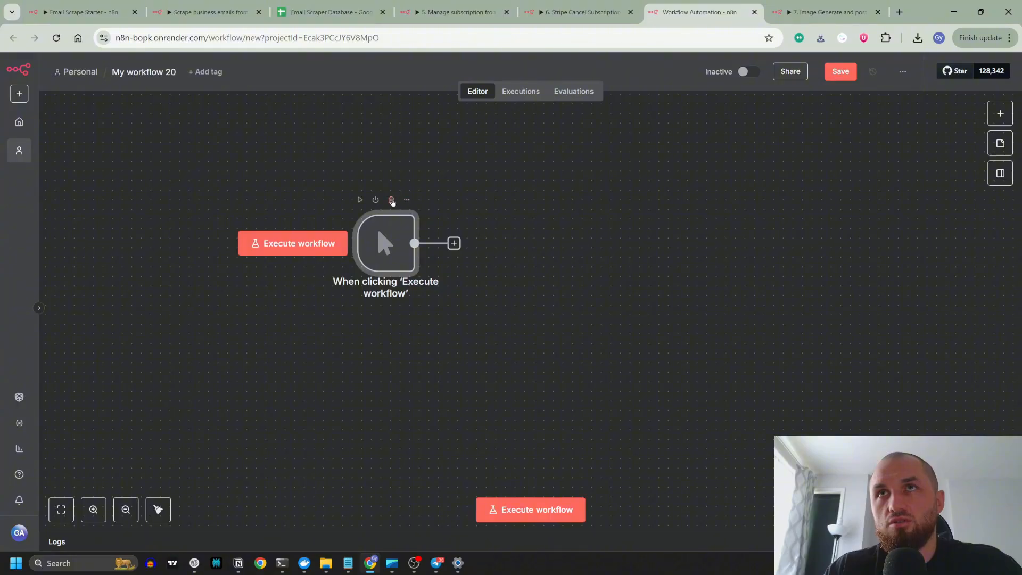
pyautogui.click(393, 202)
# Step: Add an AI Agent with a chat message trigger to the new workflow and attach an OpenAI Chat Model
pyautogui.click(1000, 113)
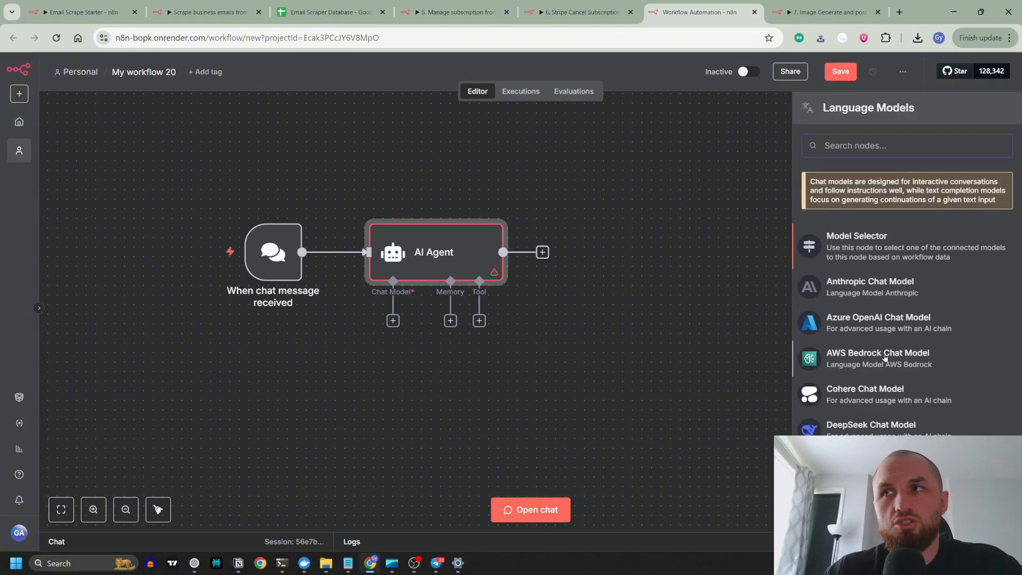
pyautogui.scroll(-3, 885, 357)
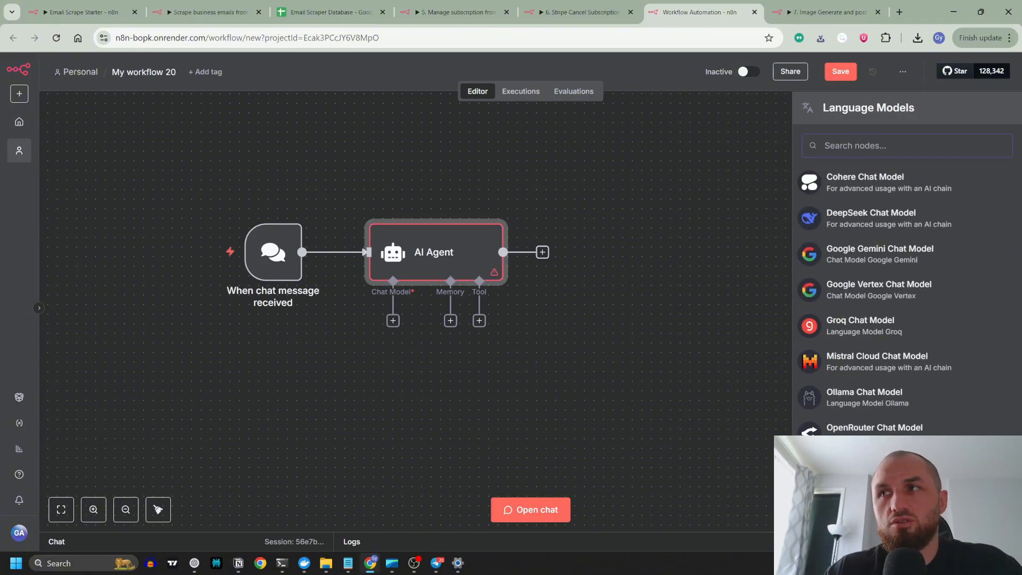
pyautogui.click(872, 425)
pyautogui.click(363, 76)
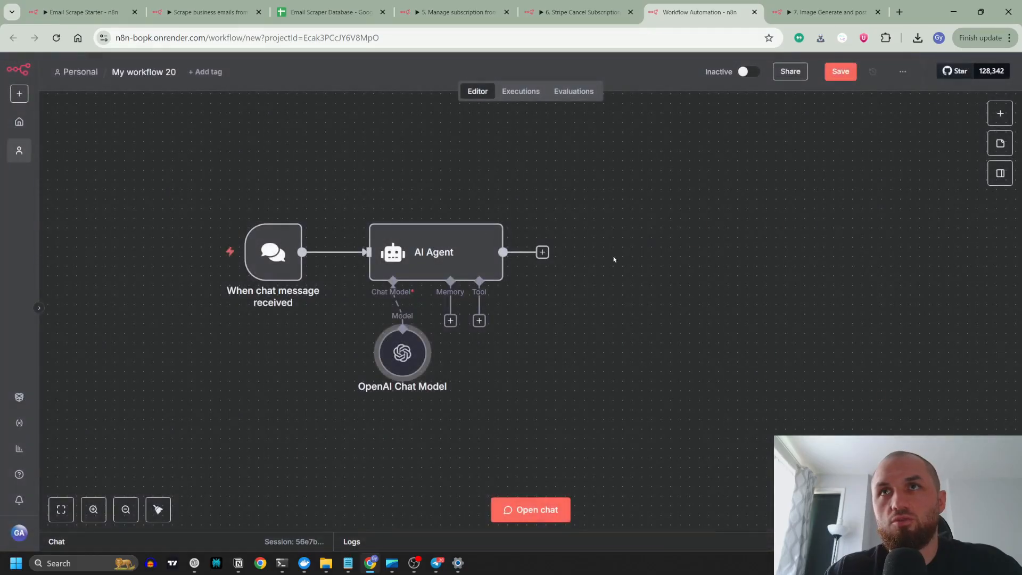
# Step: Add an Execute A Sub Workflow action after the AI Agent, with Database as its source
pyautogui.click(542, 252)
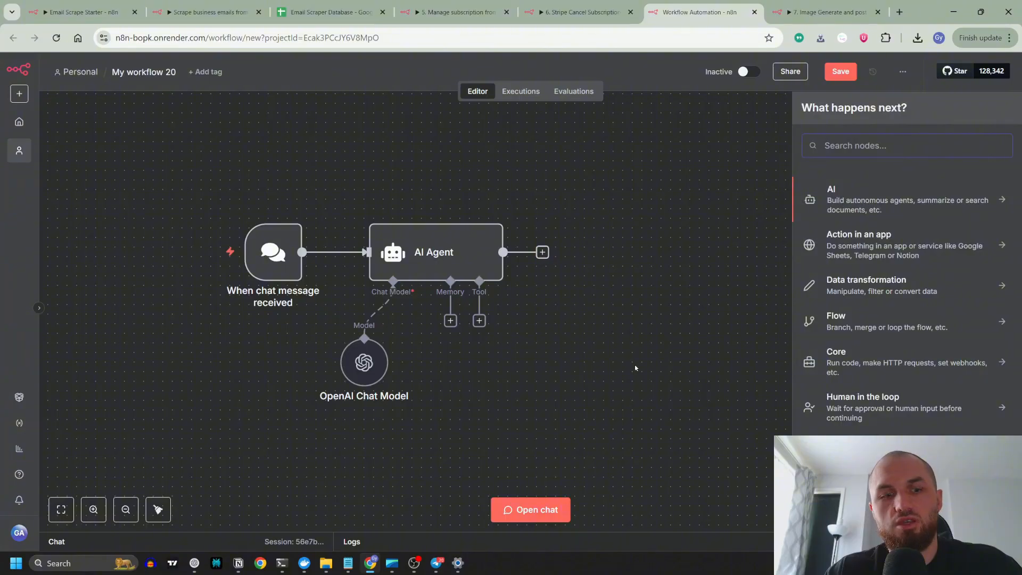
pyautogui.write('exec')
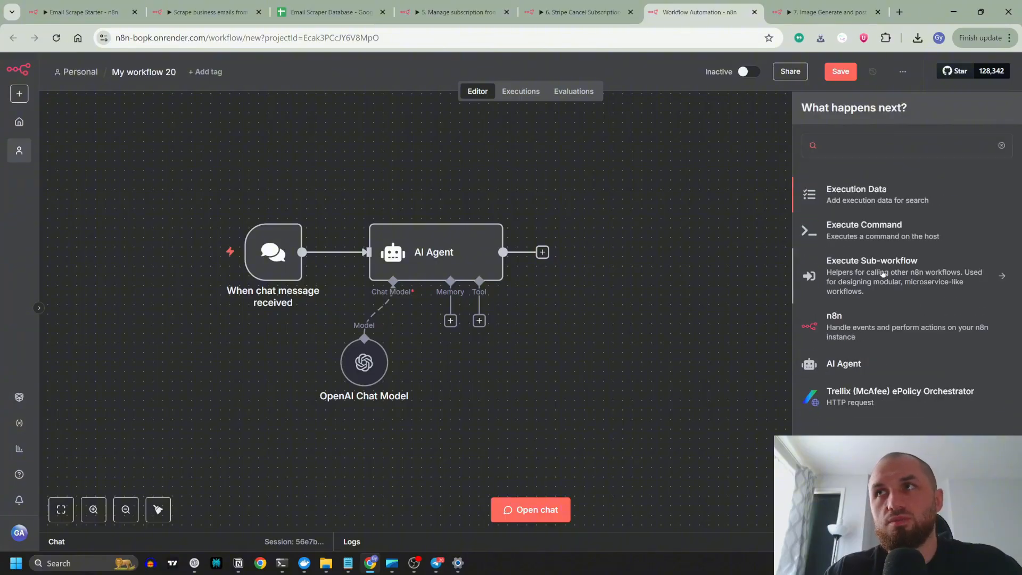
pyautogui.click(883, 274)
pyautogui.click(877, 217)
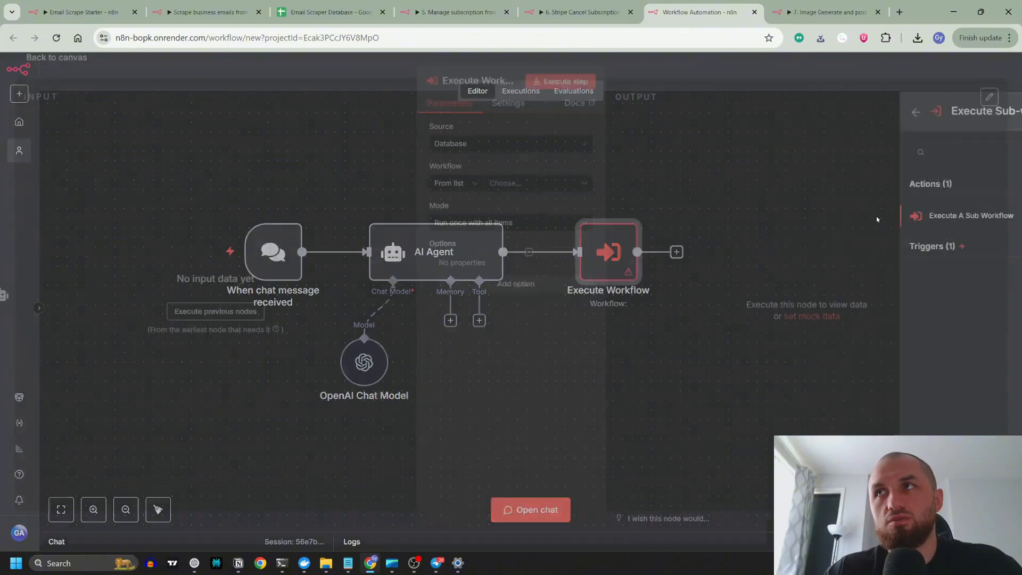
pyautogui.click(469, 152)
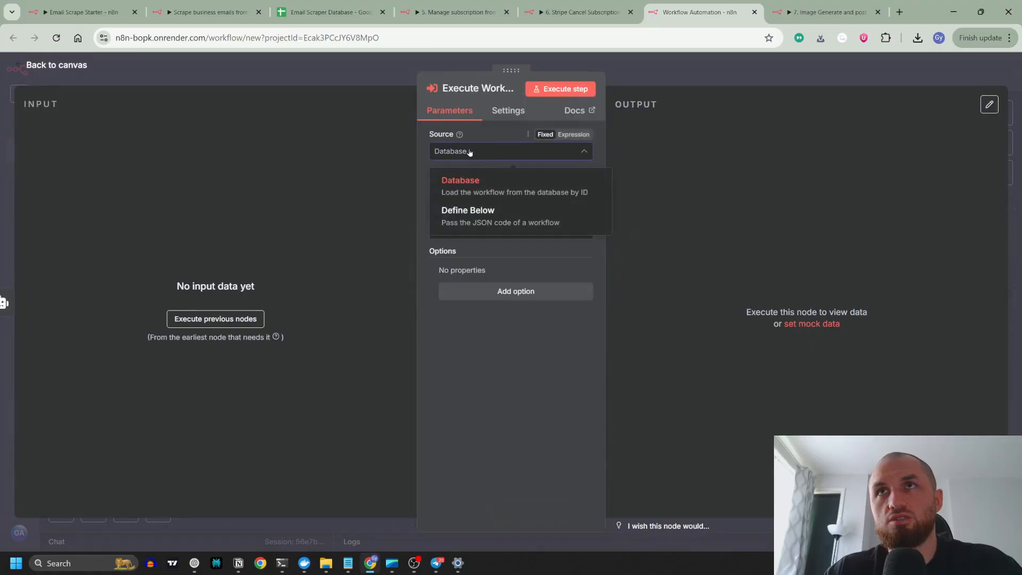
pyautogui.click(471, 186)
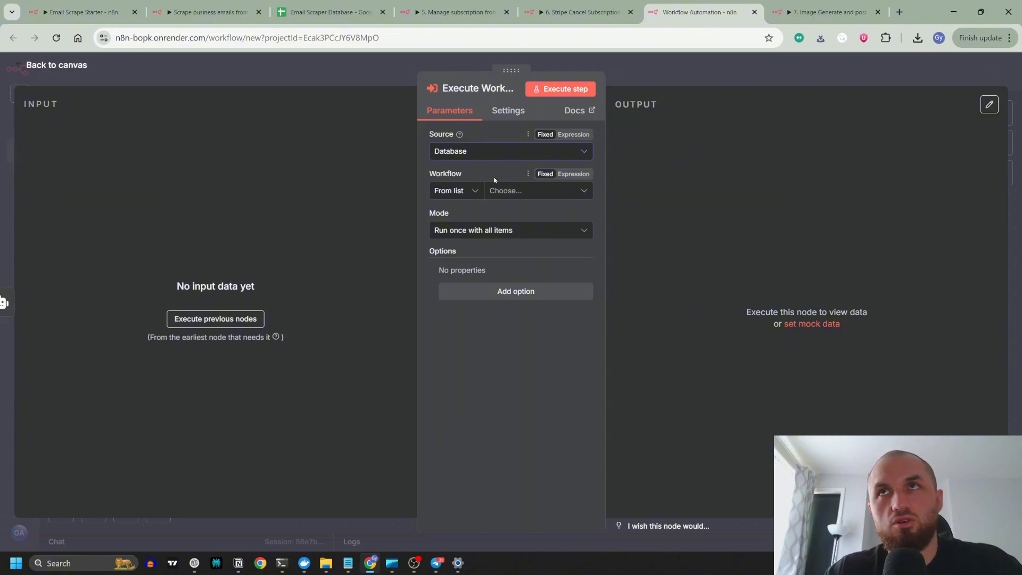
# Step: Select the workflow numbered 7, Image Generate and post to Insta, as the sub-workflow that the Execute Workflow node calls
pyautogui.click(533, 192)
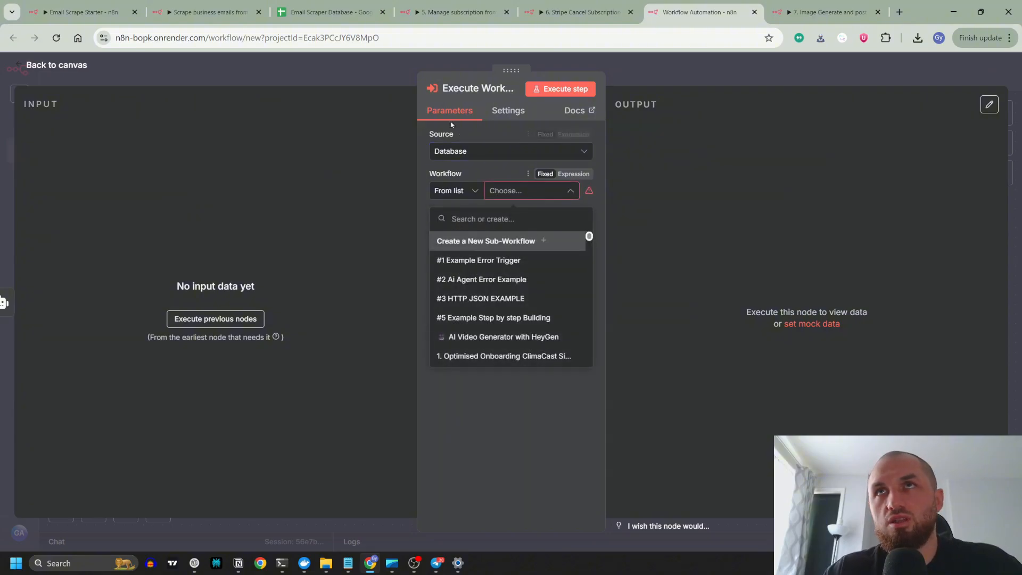
pyautogui.click(456, 62)
pyautogui.click(823, 11)
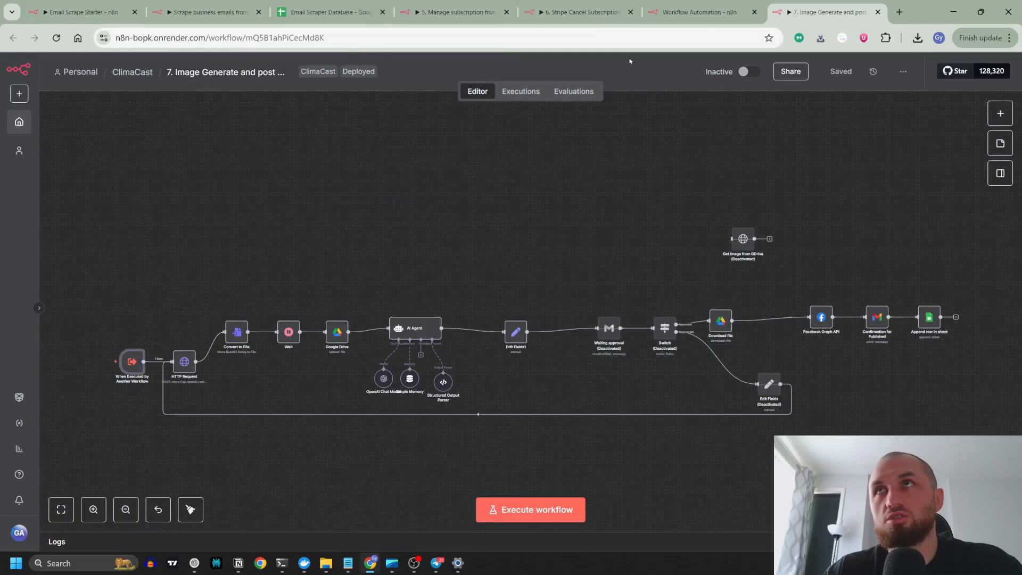
pyautogui.click(699, 12)
pyautogui.doubleClick(604, 319)
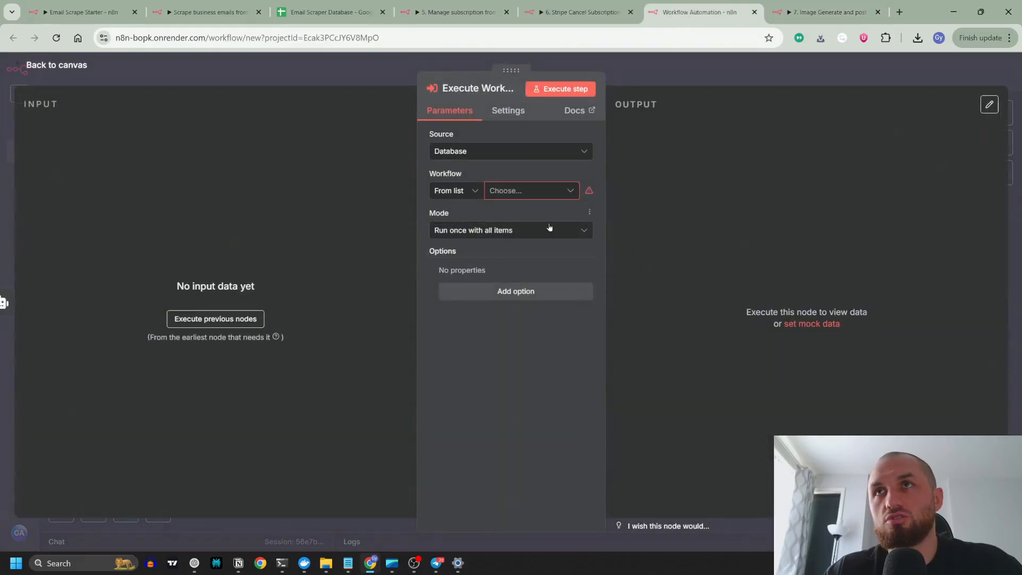
pyautogui.click(533, 191)
pyautogui.write('7.')
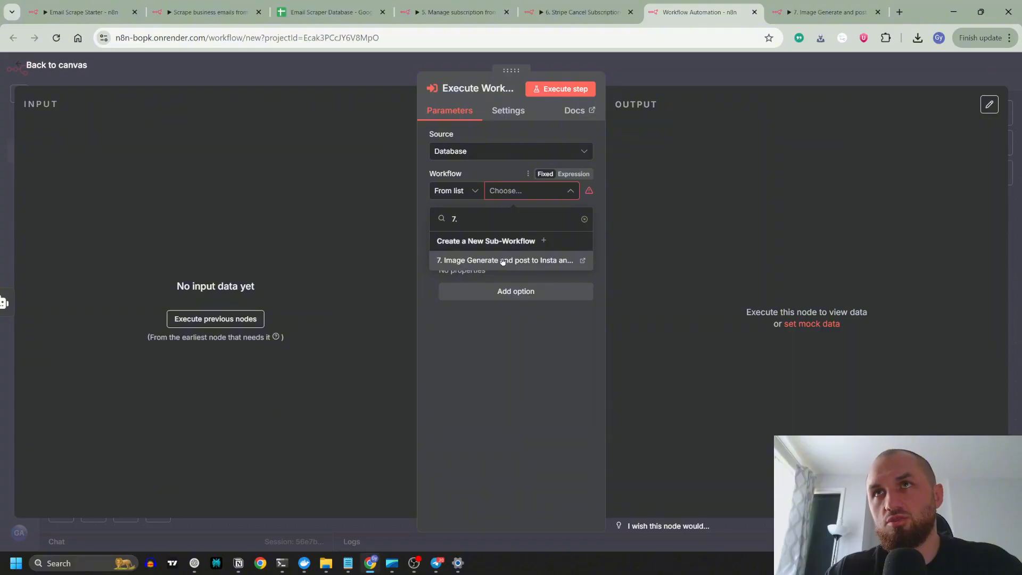
pyautogui.click(513, 260)
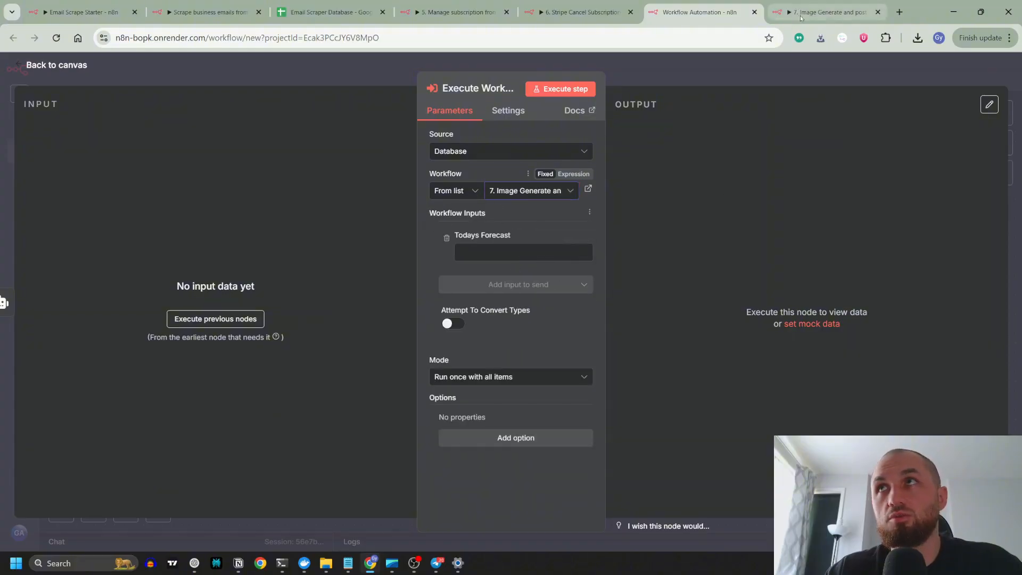
# Step: Review the data types available for the Todays Forecast field in the Image Generate trigger, keeping Allow Any Type
pyautogui.click(827, 12)
pyautogui.doubleClick(131, 360)
pyautogui.click(129, 252)
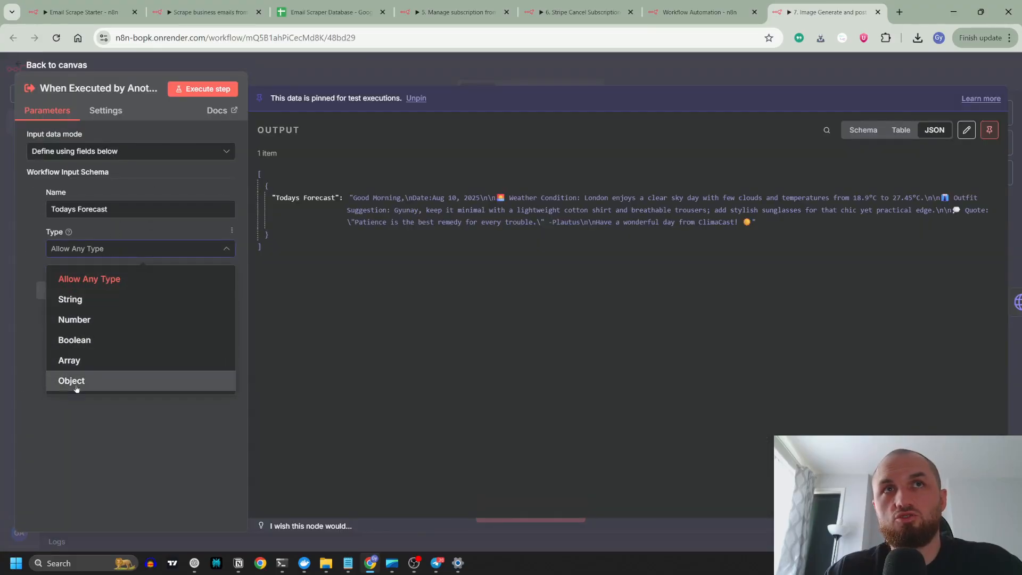
pyautogui.click(92, 270)
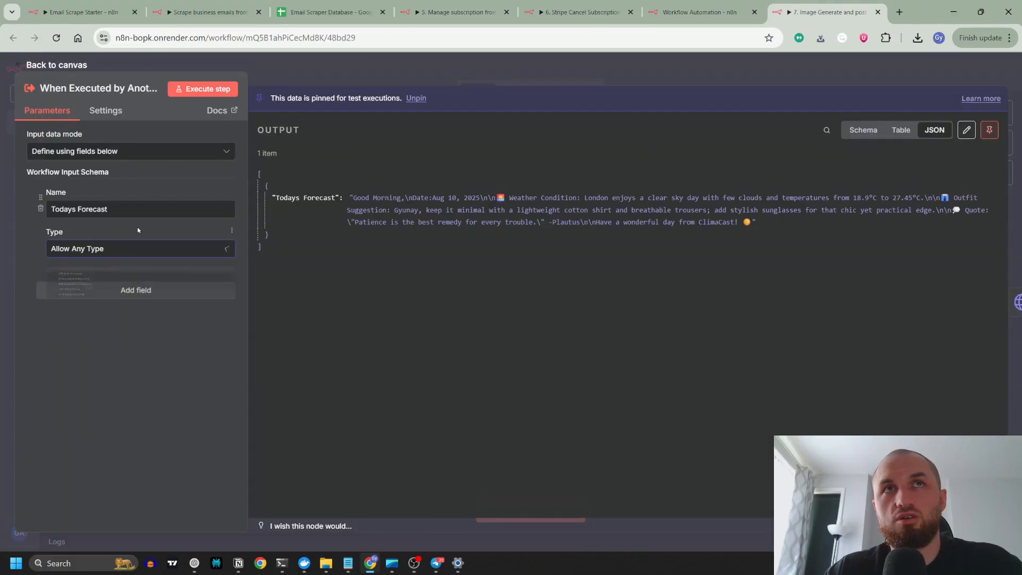
# Step: Try an additional blank field in the trigger's workflow input schema, remove it, and return to the canvas
pyautogui.click(140, 293)
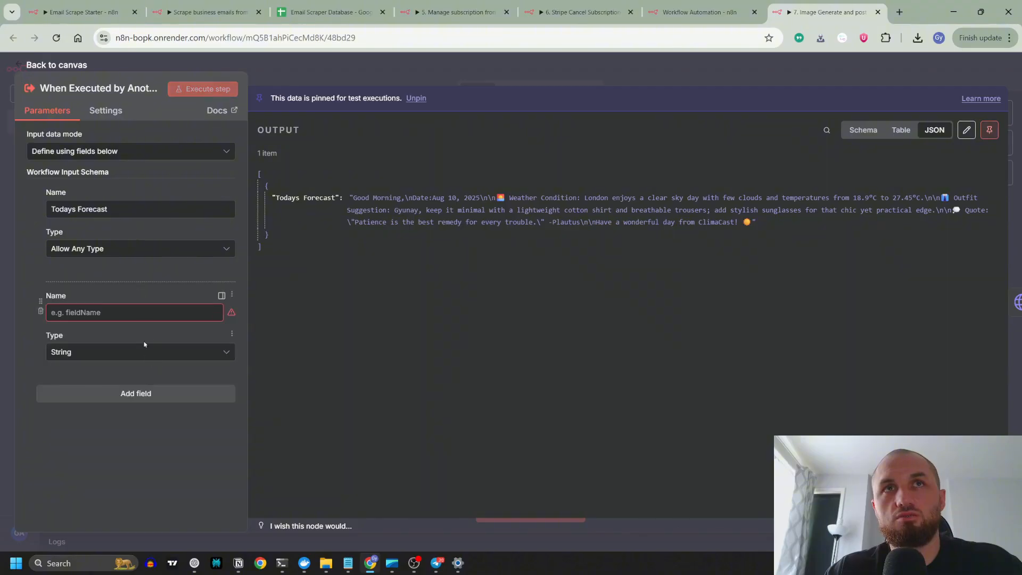
pyautogui.click(41, 315)
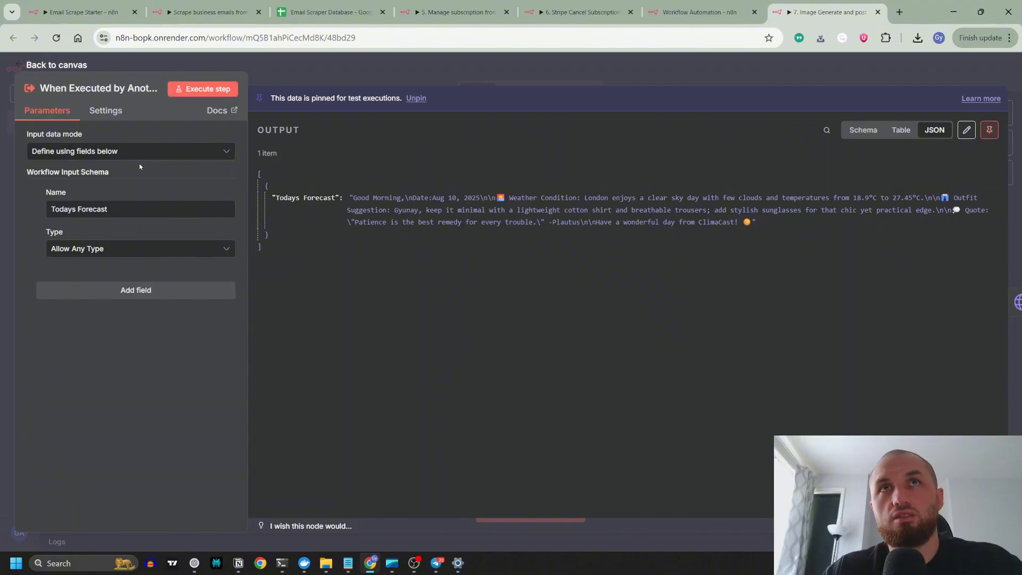
pyautogui.click(63, 66)
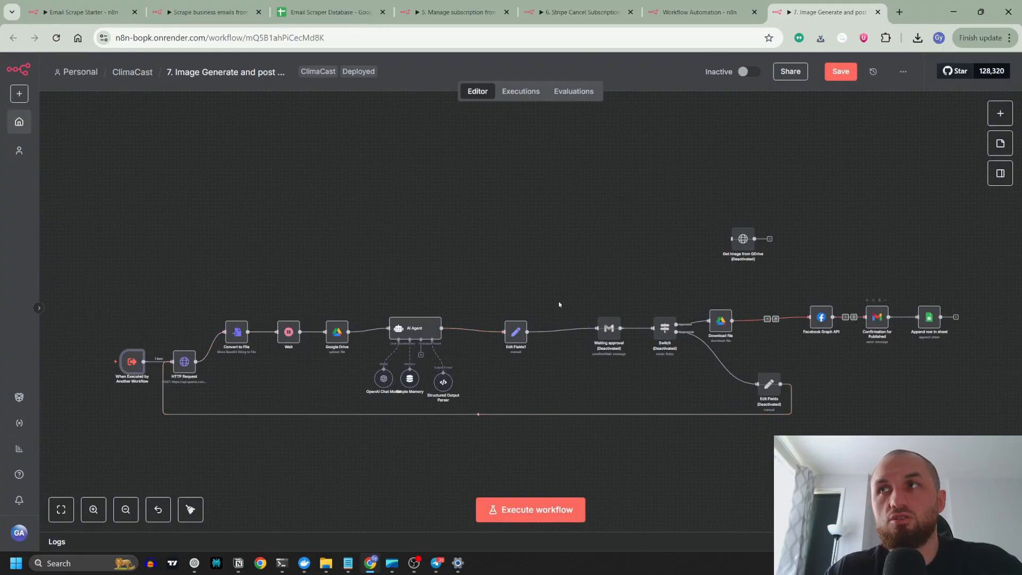
pyautogui.moveTo(132, 365)
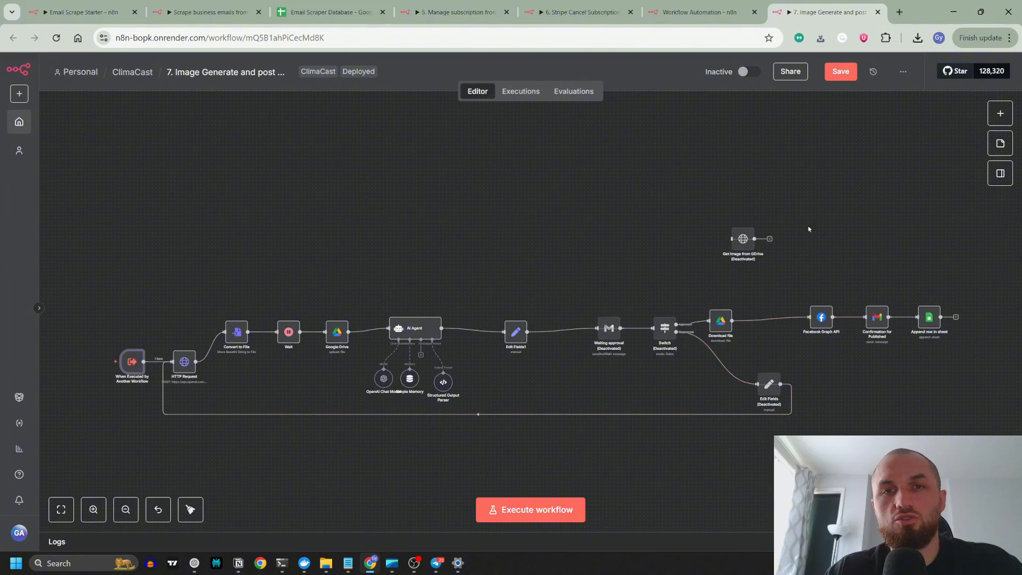
# Step: Check the Todays Forecast input on the new workflow's Execute Workflow node against the Image Generate workflow it calls
pyautogui.click(697, 12)
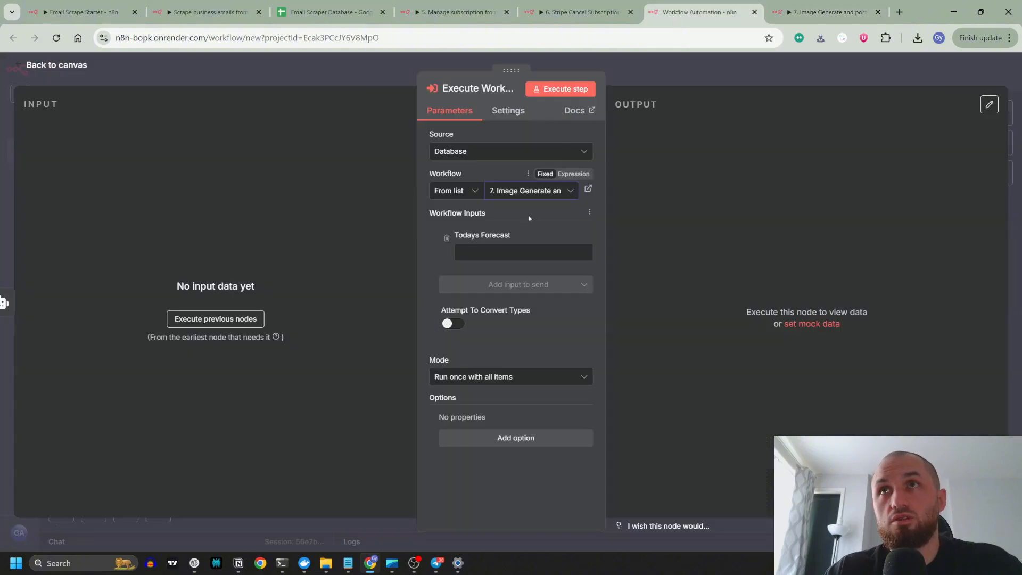
pyautogui.click(482, 246)
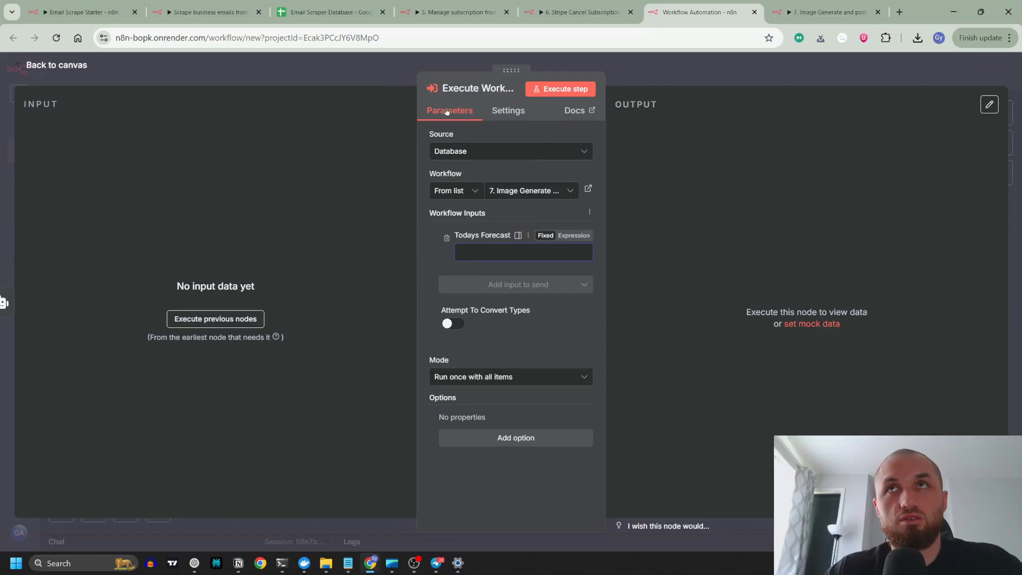
pyautogui.click(395, 80)
pyautogui.hotkey('ctrl', 'Tab')
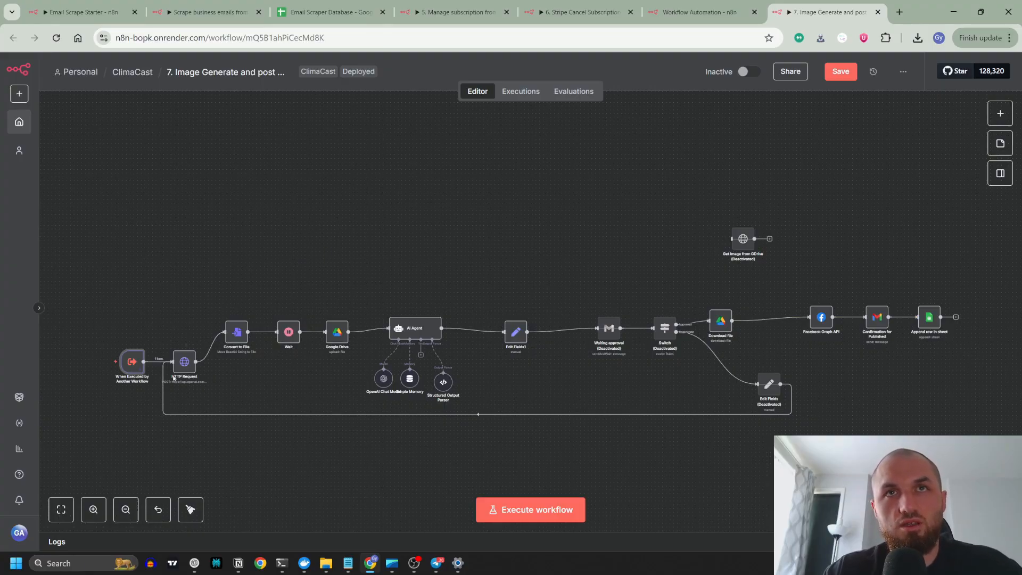
# Step: Switch to the new workflow and view the Todays Forecast input in its Execute Workflow node
pyautogui.click(697, 12)
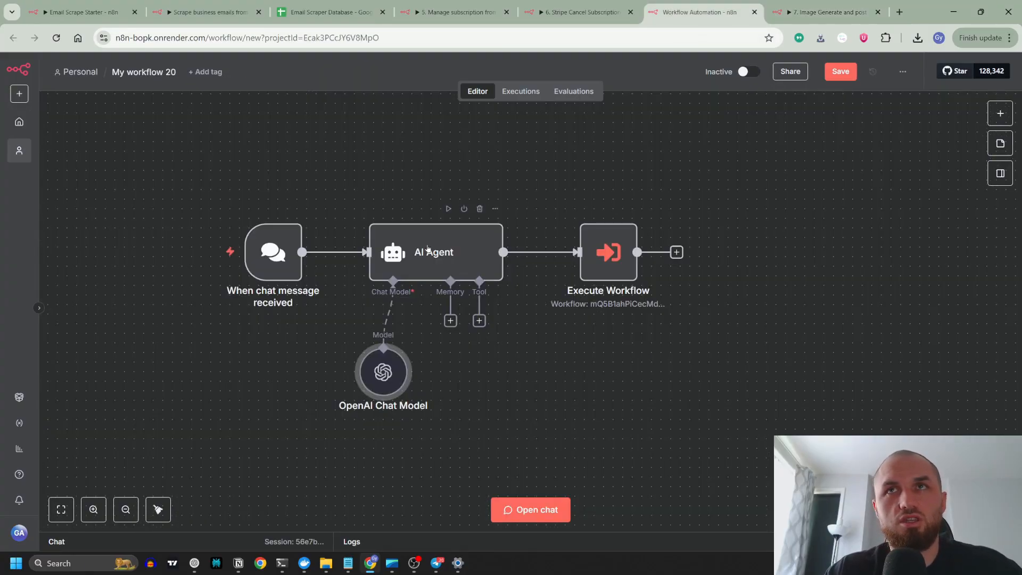
pyautogui.doubleClick(607, 264)
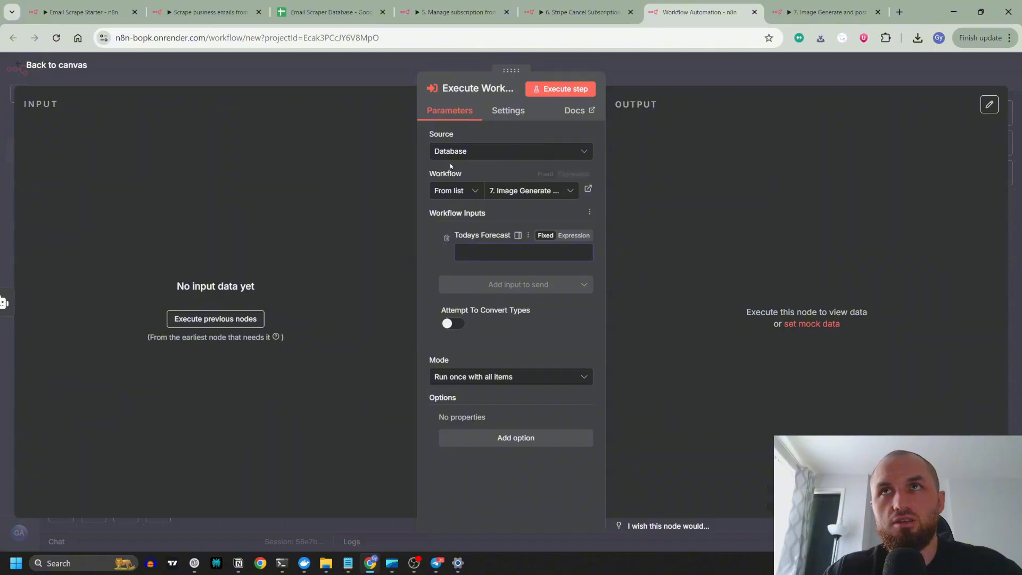
pyautogui.click(370, 73)
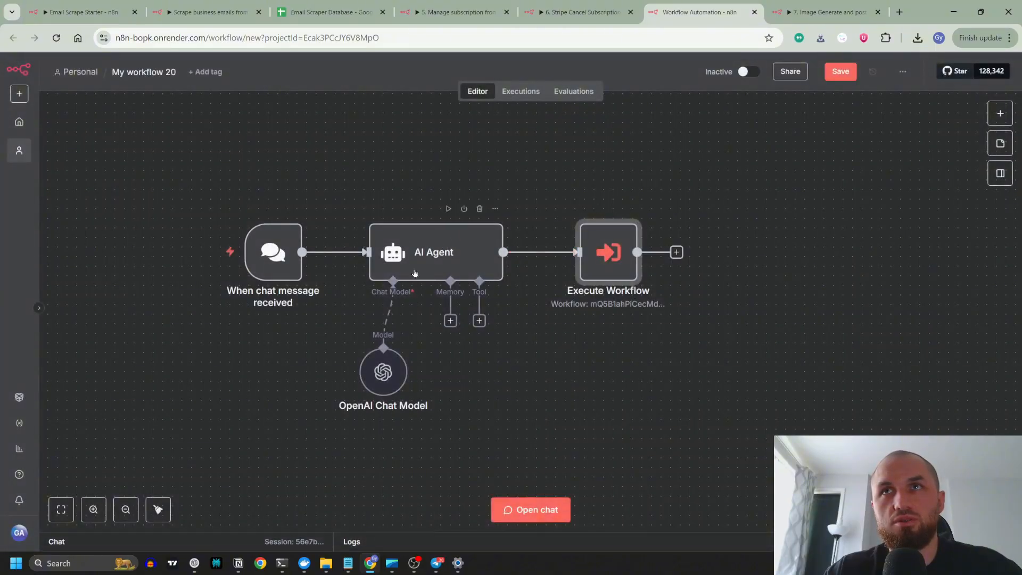
# Step: Set the Execute Workflow node's Todays Forecast input to the expression {{ $('AI Agent').item.json.output }} and return to the canvas
pyautogui.doubleClick(596, 271)
pyautogui.click(493, 252)
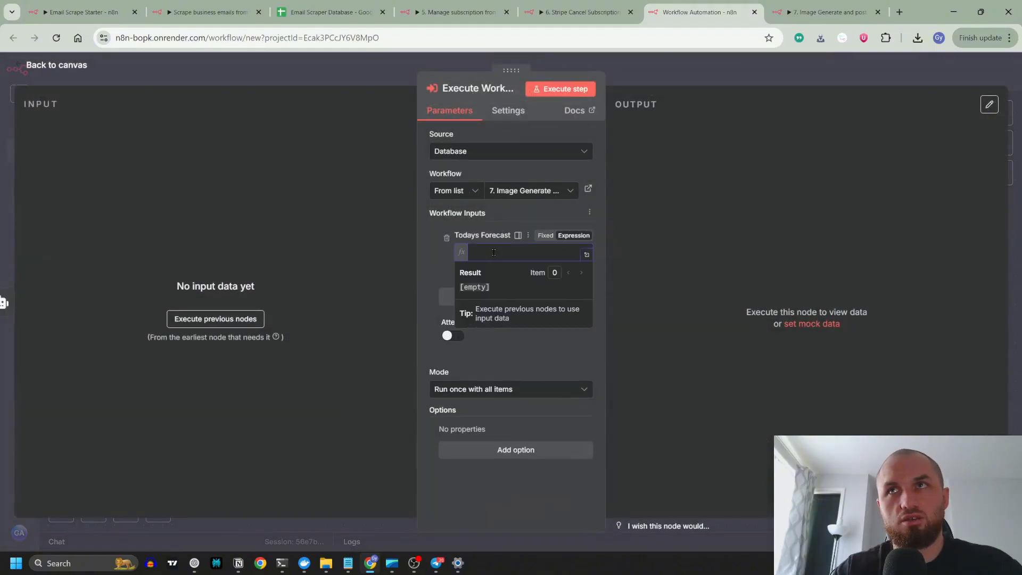
pyautogui.click(545, 235)
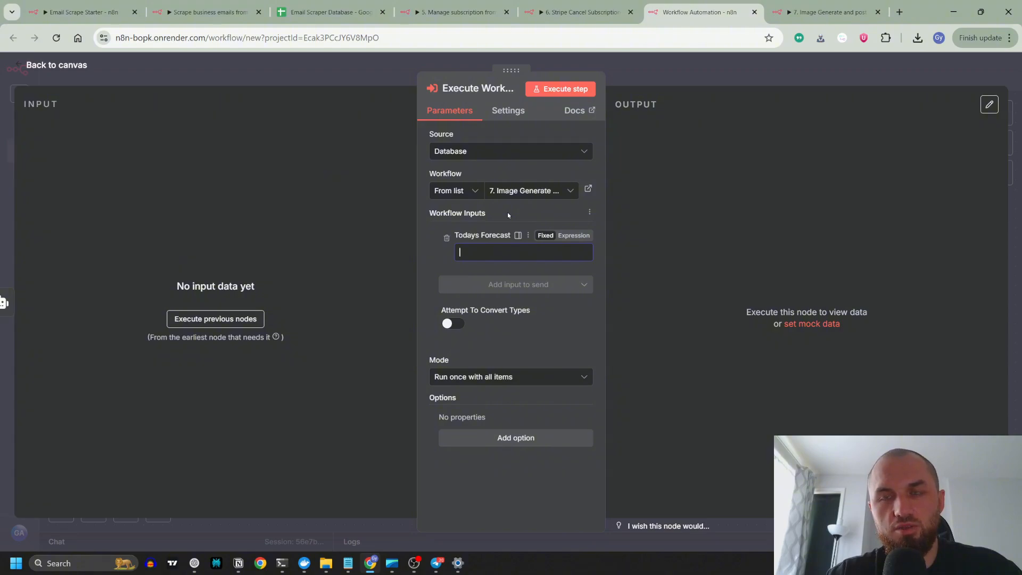
pyautogui.write('=')
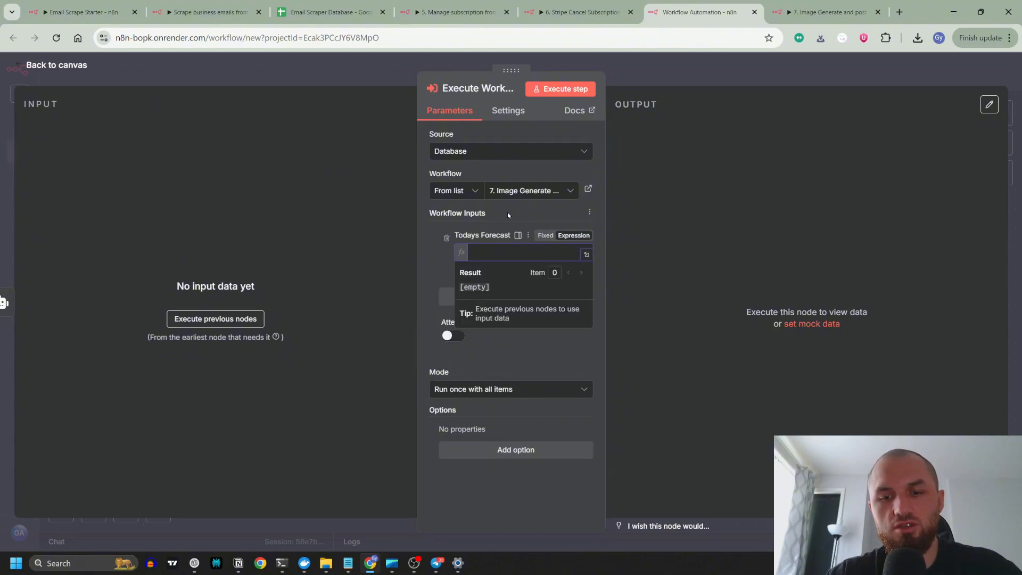
pyautogui.write('{{')
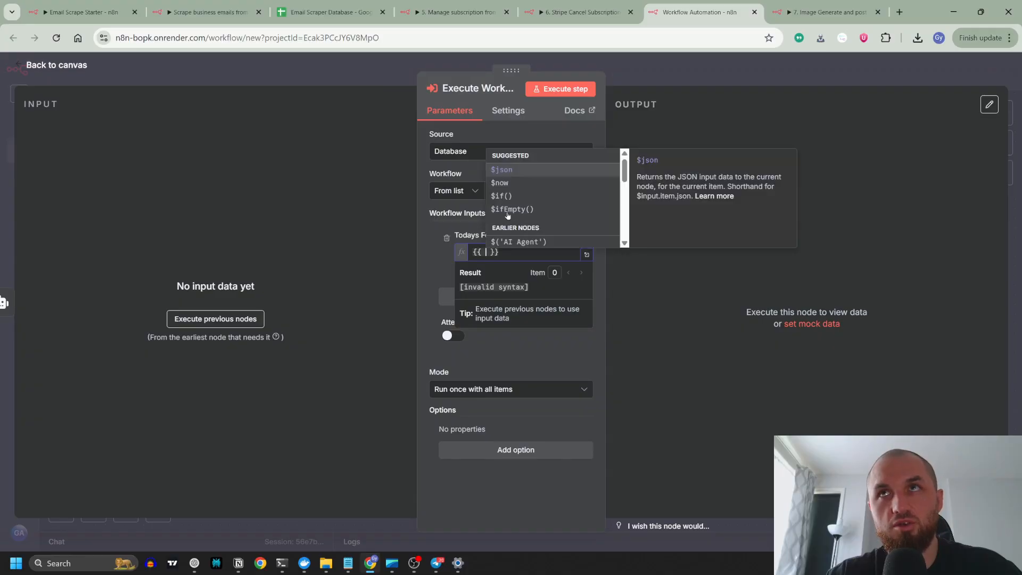
pyautogui.scroll(-1, 508, 215)
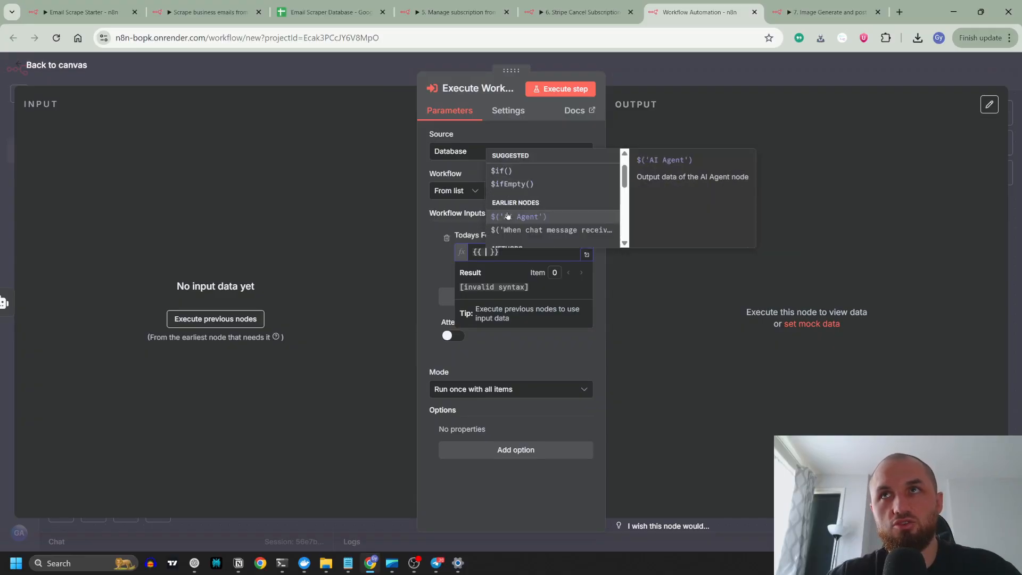
pyautogui.click(508, 215)
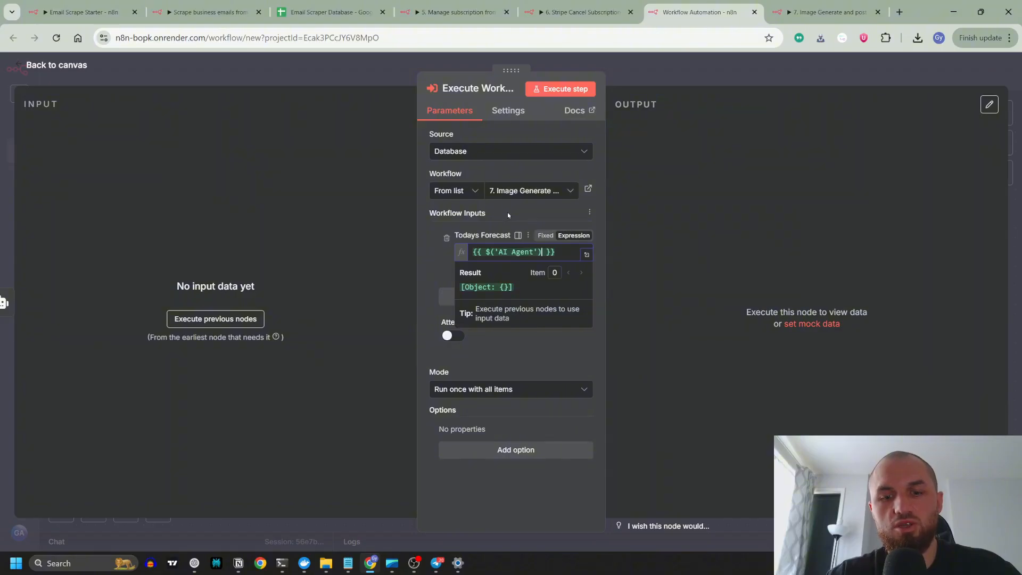
pyautogui.write('.item.')
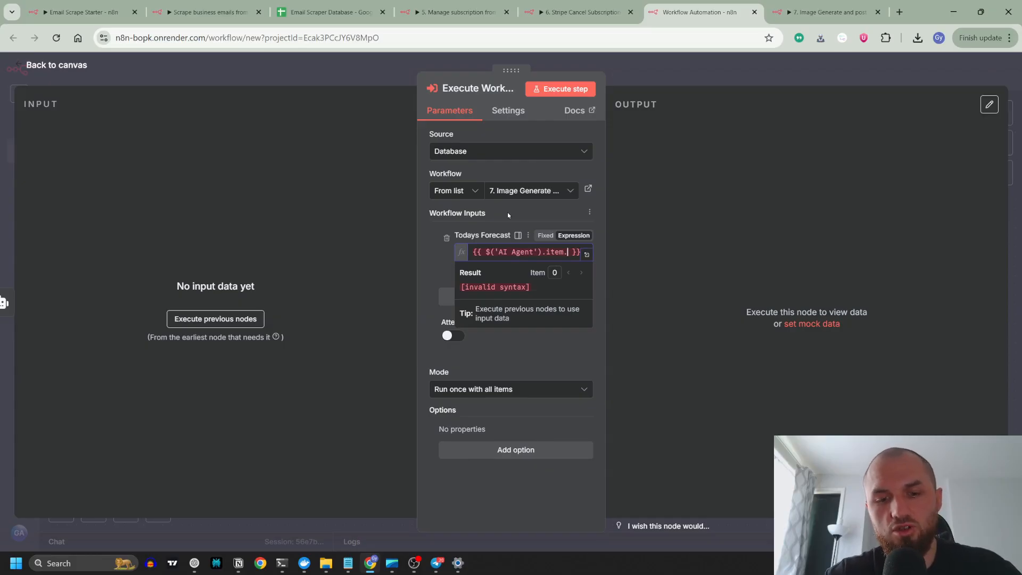
pyautogui.write('json')
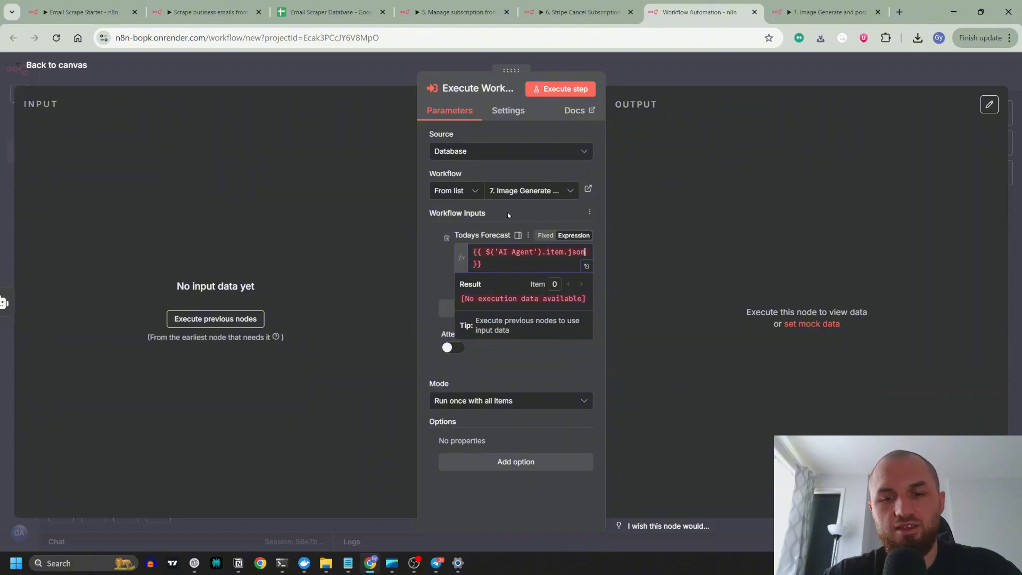
pyautogui.write('.output')
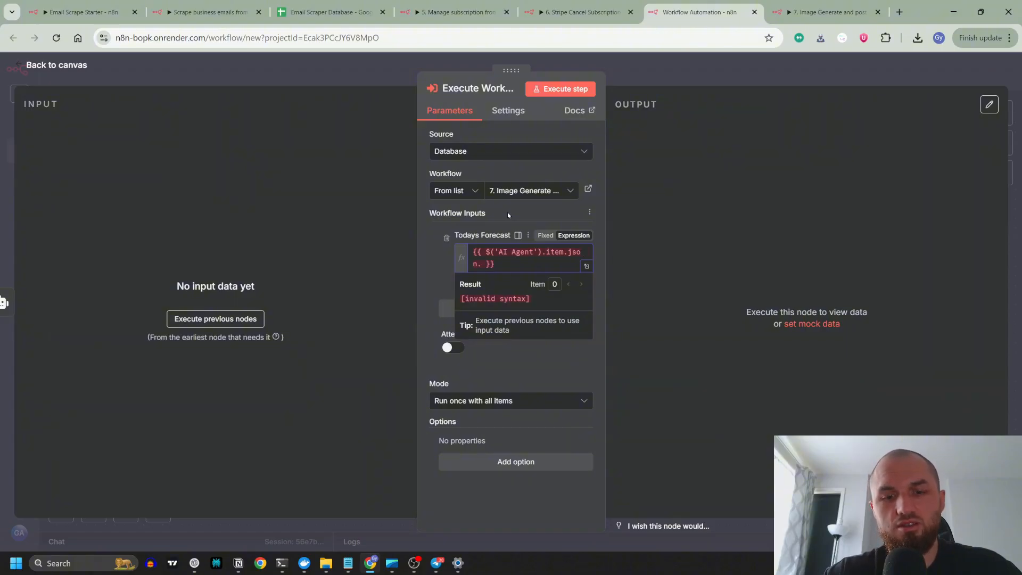
pyautogui.click(508, 215)
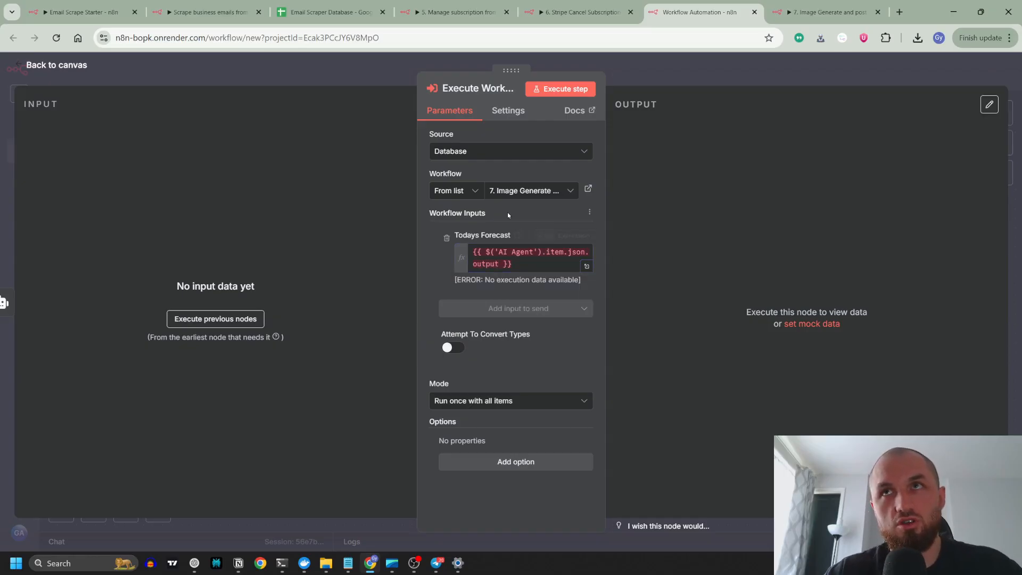
pyautogui.click(365, 82)
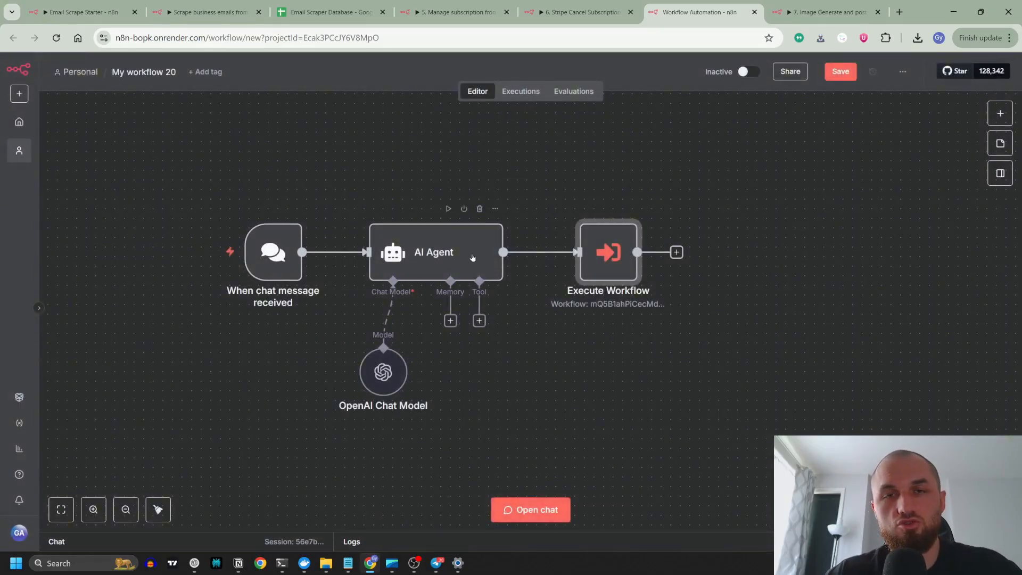
# Step: Review the Todays Forecast expression in the Execute Workflow node and return to the canvas
pyautogui.doubleClick(599, 245)
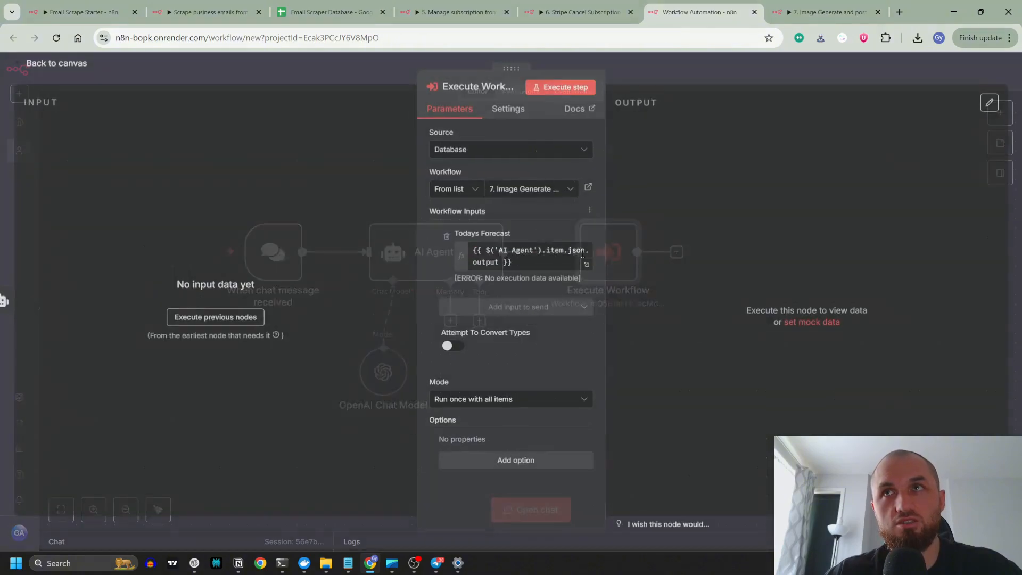
pyautogui.click(543, 264)
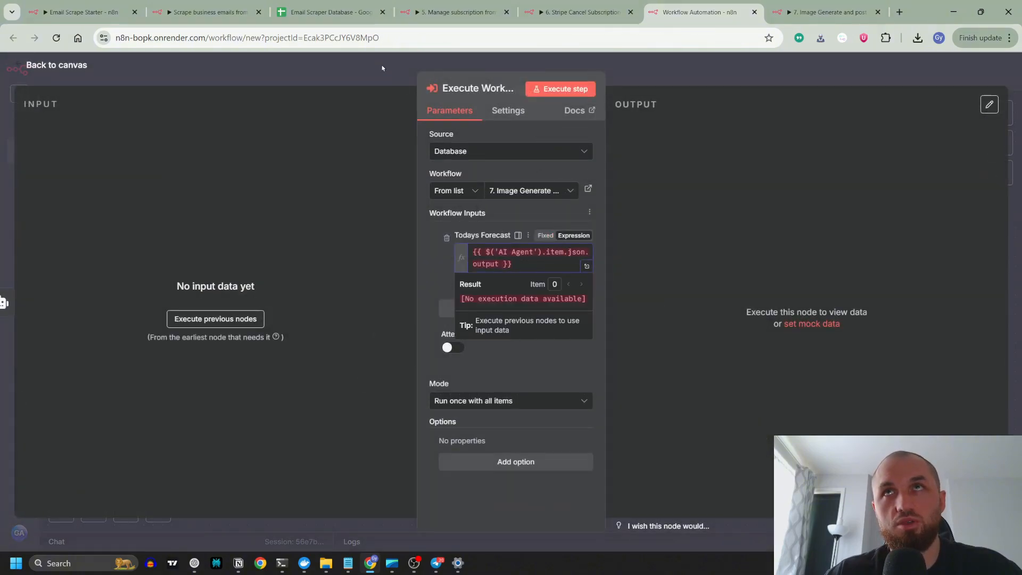
pyautogui.press('Escape')
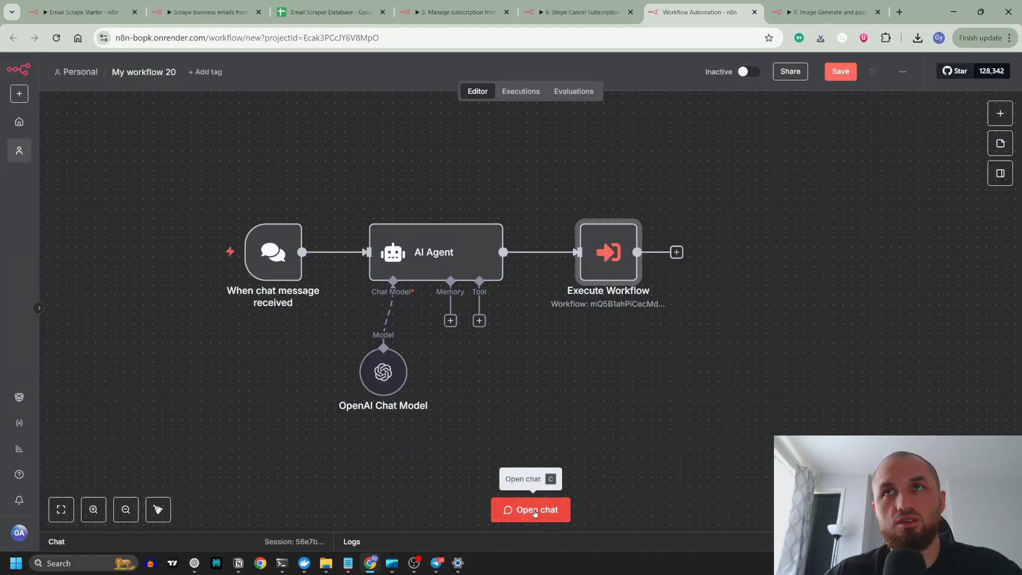
# Step: Draft the chat message "Let me know todays weather forecast for London in a funny way." in the workflow's chat without sending it
pyautogui.click(535, 512)
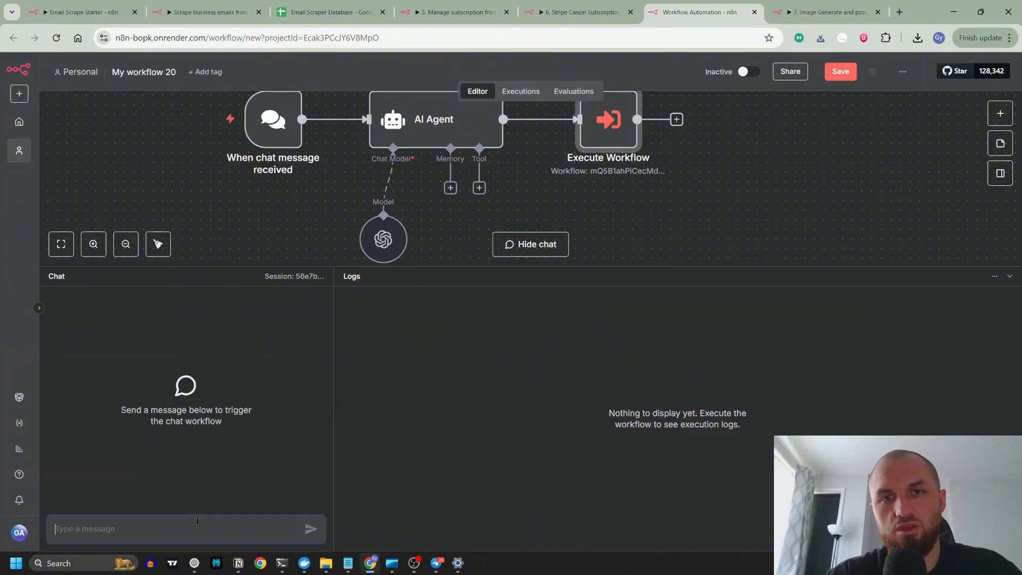
pyautogui.write('Let me know todays weather forecast for London in a funny way.')
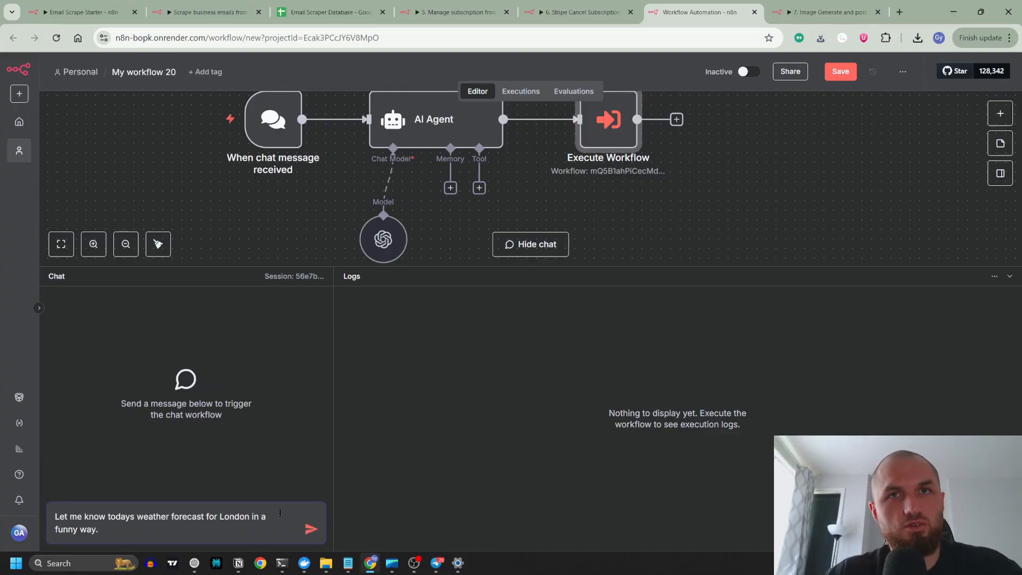
# Step: Compare the Execute Workflow node's settings with the past executions of the Image Generate workflow, then return to the node
pyautogui.scroll(2, 532, 186)
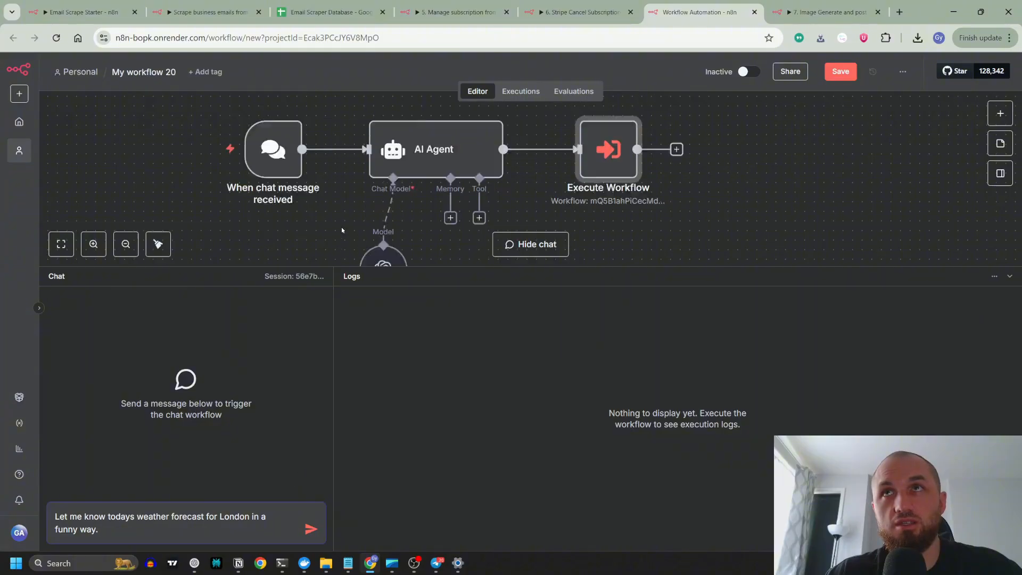
pyautogui.doubleClick(615, 188)
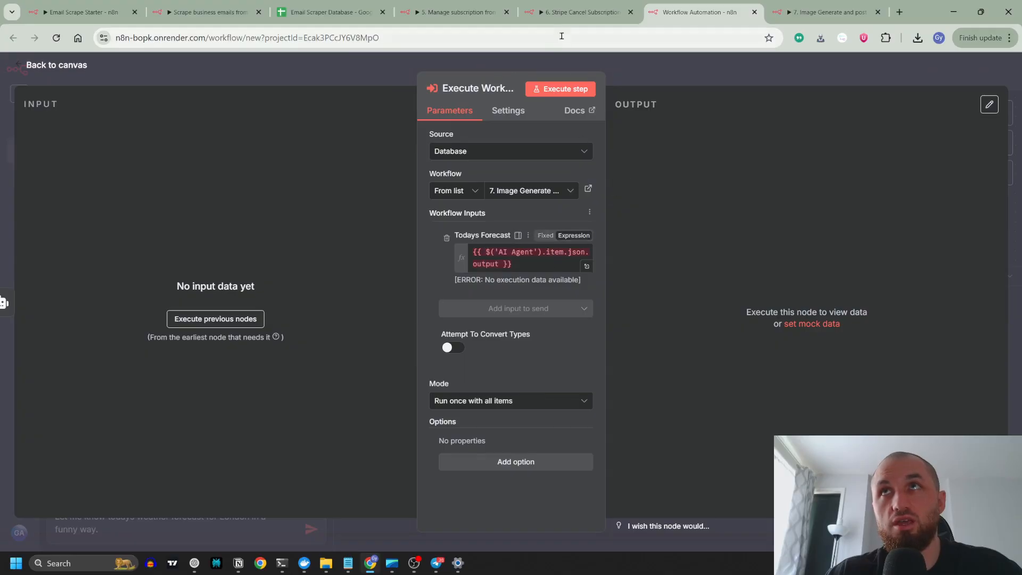
pyautogui.click(825, 12)
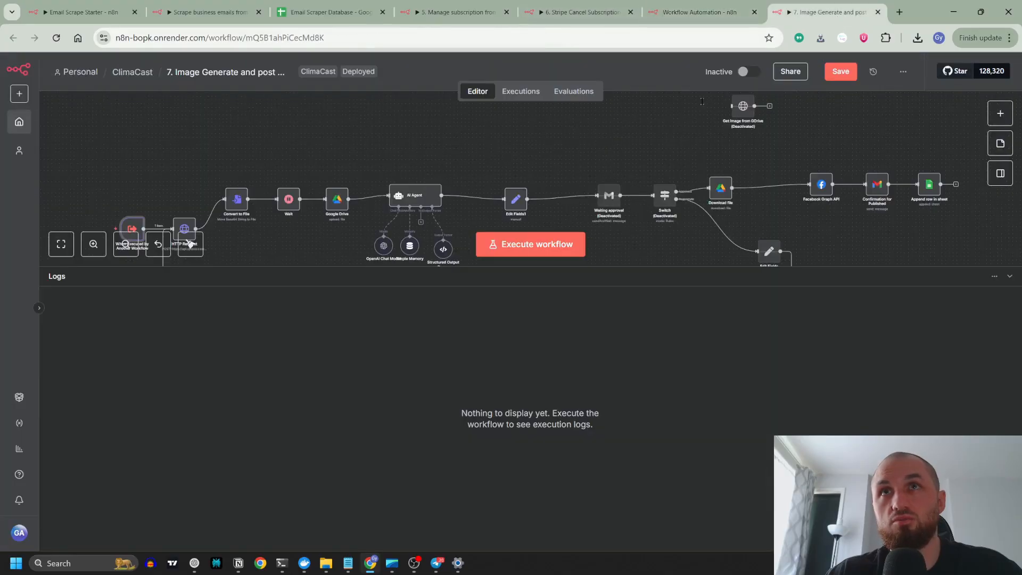
pyautogui.click(520, 91)
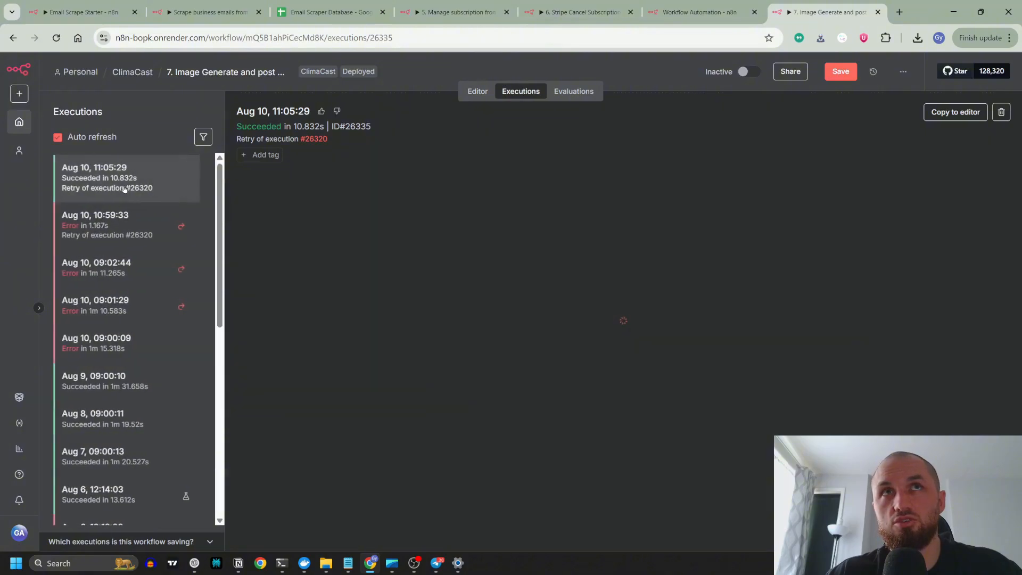
pyautogui.hotkey('ctrl', 'shift', 'Tab')
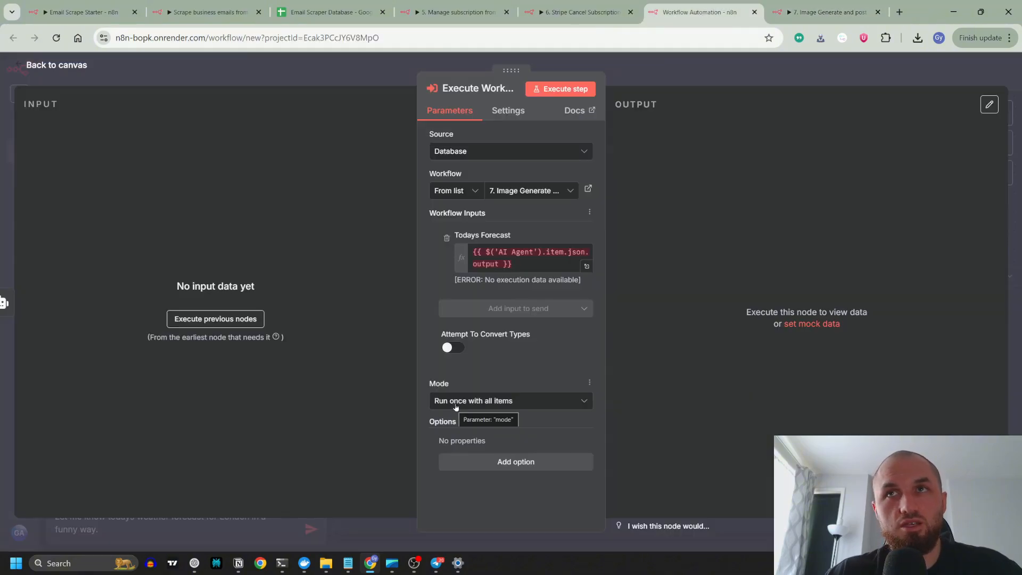
# Step: Try Run once for each item mode with Wait For Sub-Workflow Completion, restore Run once with all items, remove the option, and return to the canvas
pyautogui.click(520, 404)
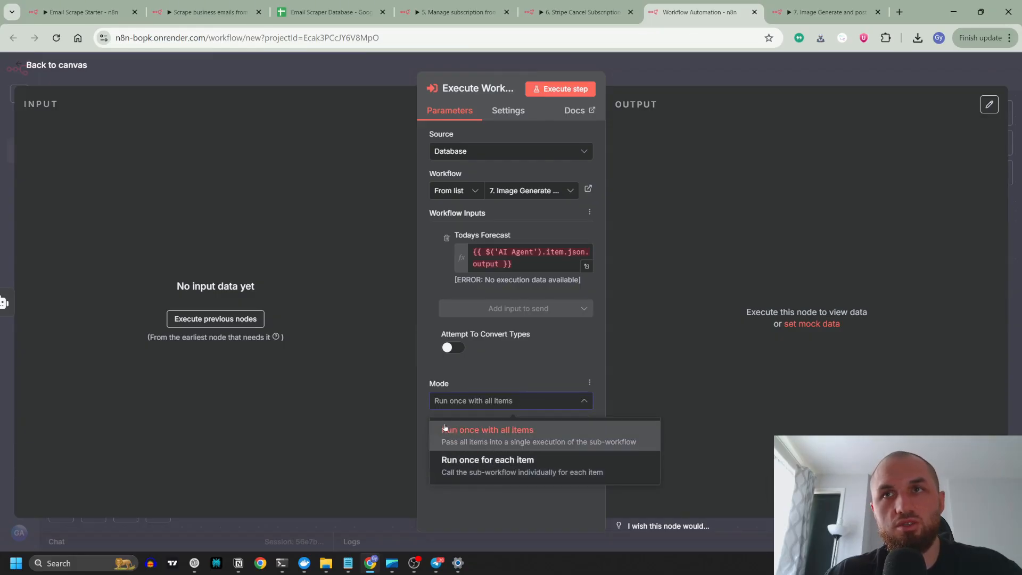
pyautogui.click(485, 463)
pyautogui.click(506, 461)
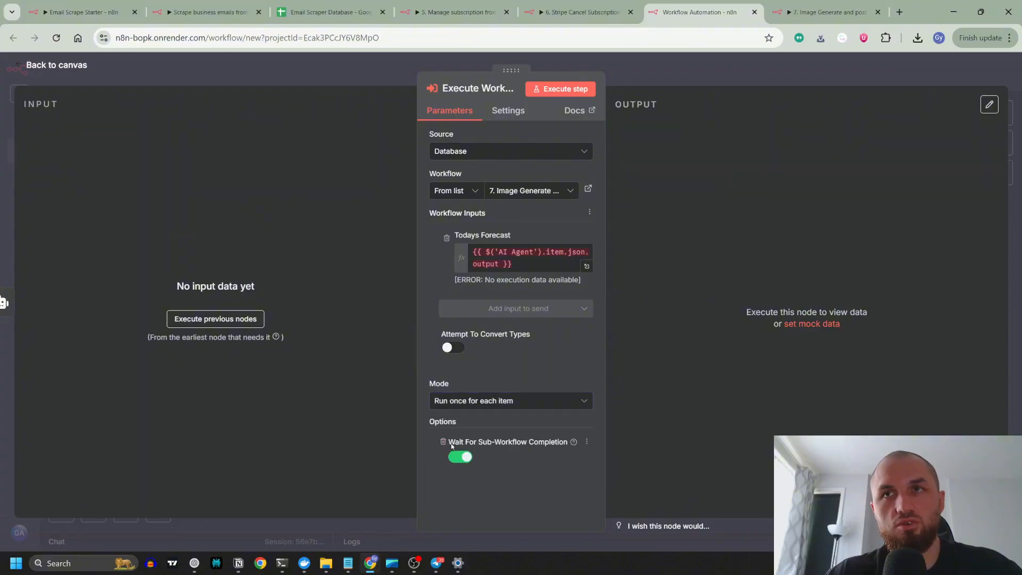
pyautogui.click(497, 400)
pyautogui.click(487, 425)
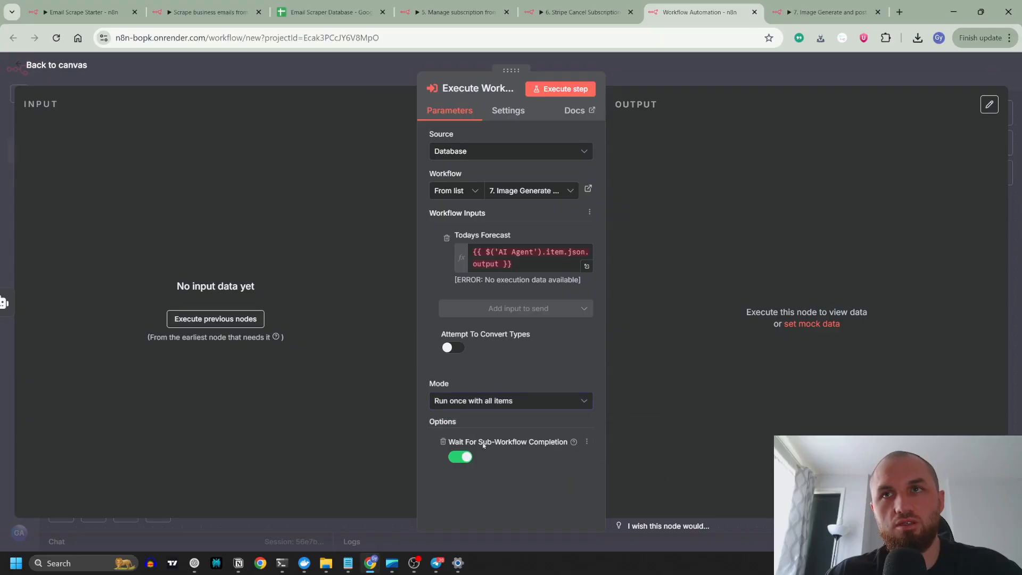
pyautogui.click(443, 441)
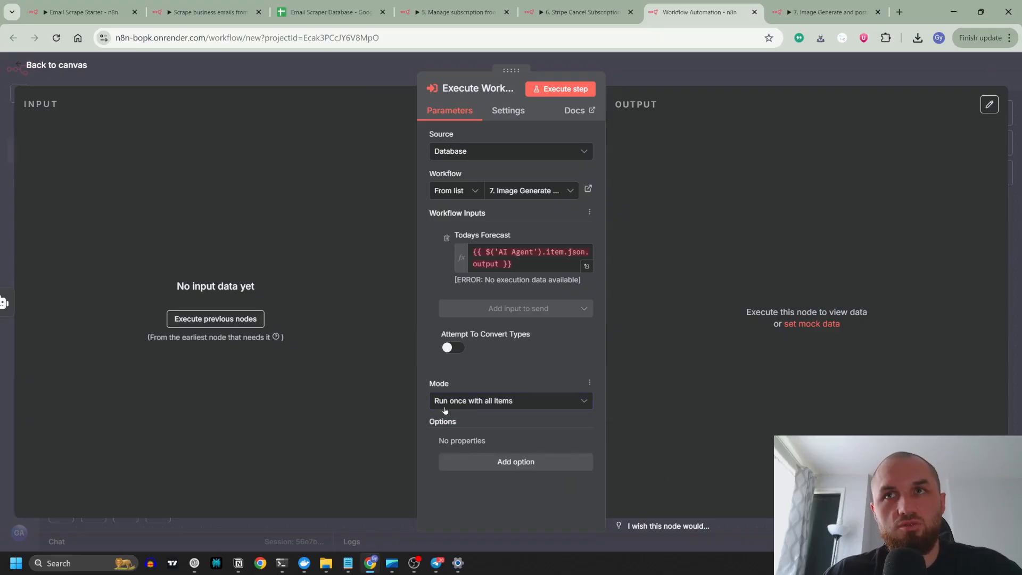
pyautogui.click(372, 69)
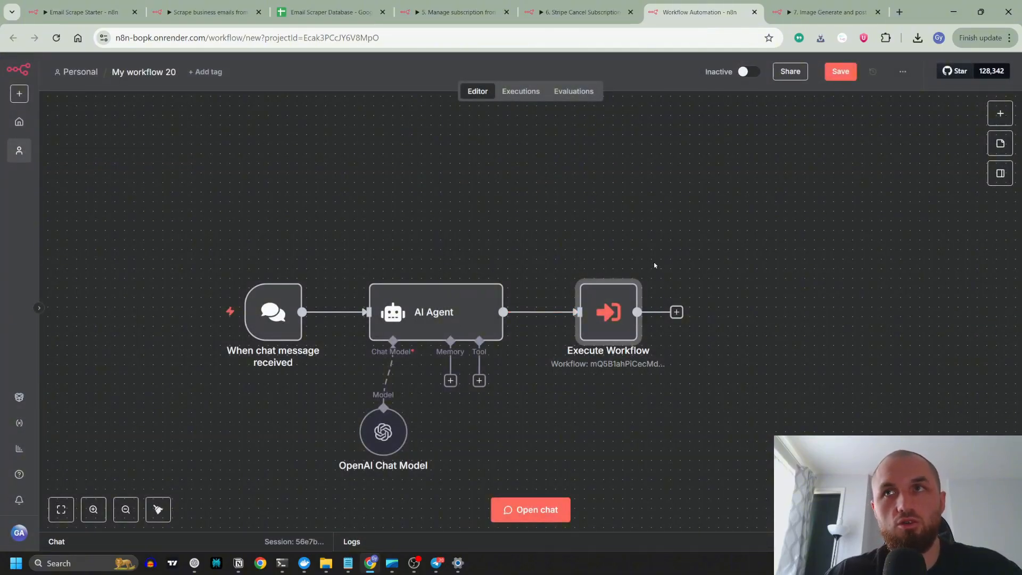
# Step: Set the Execute Workflow node's mode to Run once for each item
pyautogui.moveTo(603, 326)
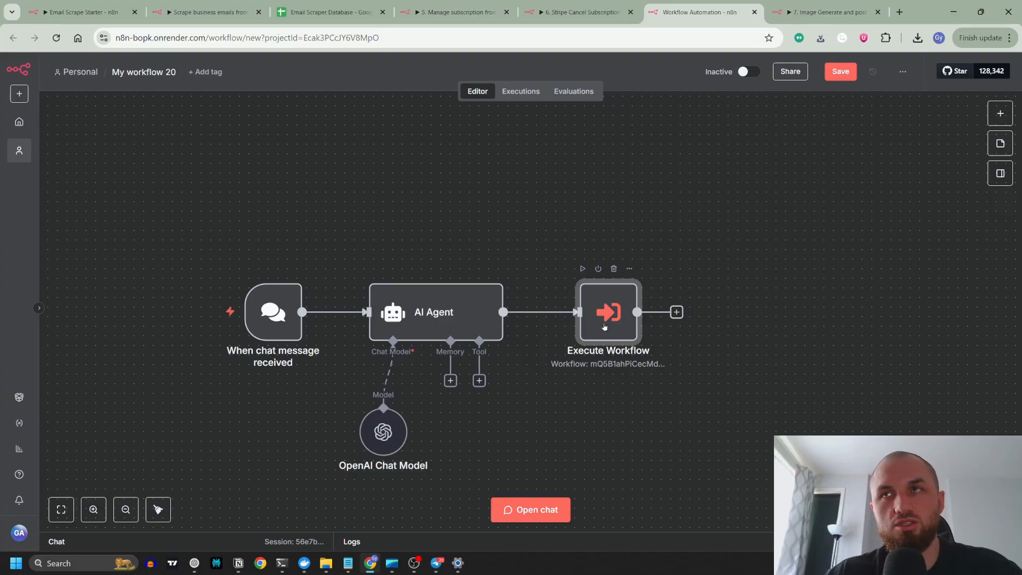
pyautogui.doubleClick(608, 315)
pyautogui.click(822, 13)
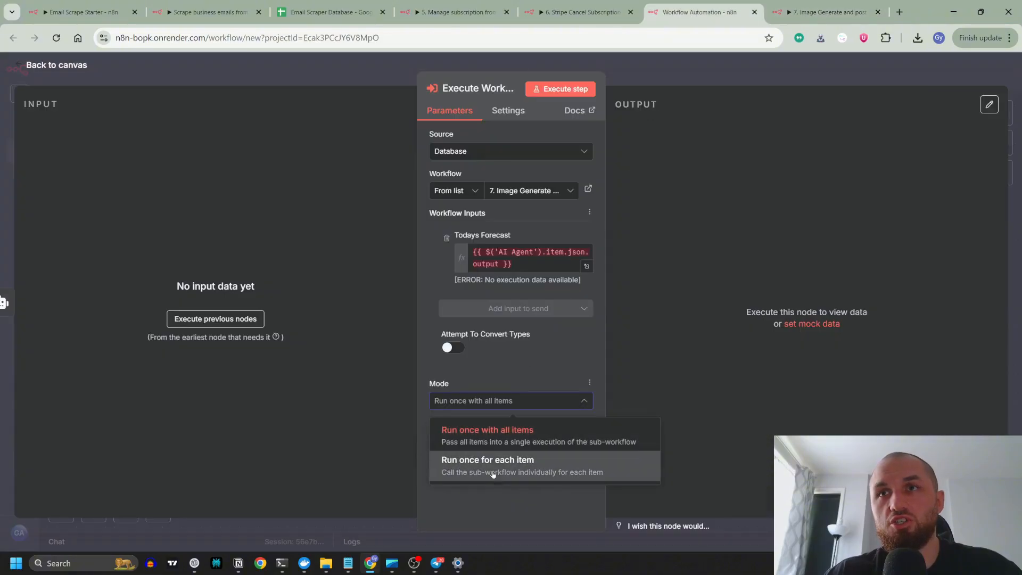
pyautogui.click(492, 464)
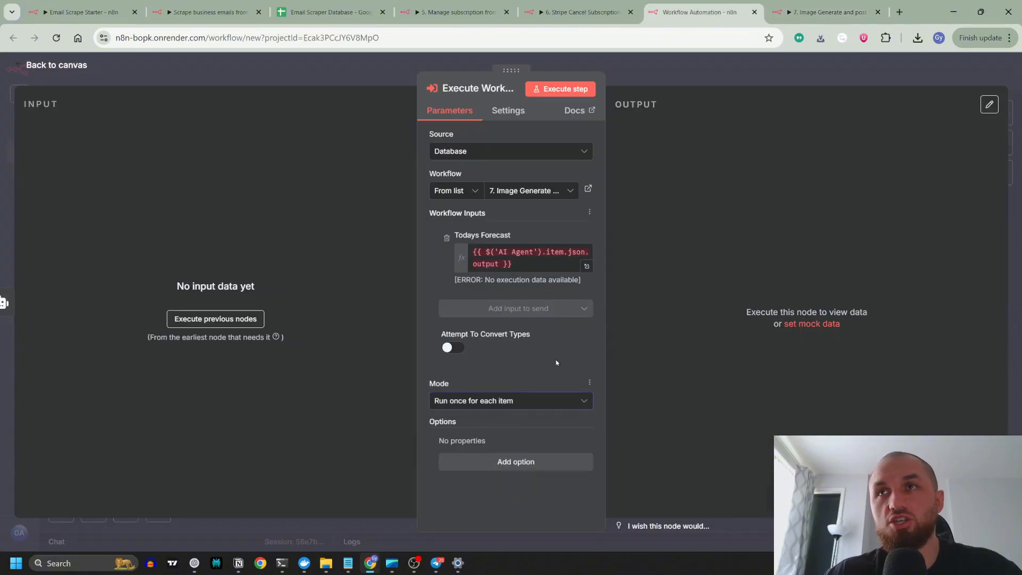
# Step: Check the Image Generate workflow's executions and the Execute Workflow node's mode choices, keep Run once for each item, and return to the canvas
pyautogui.click(825, 12)
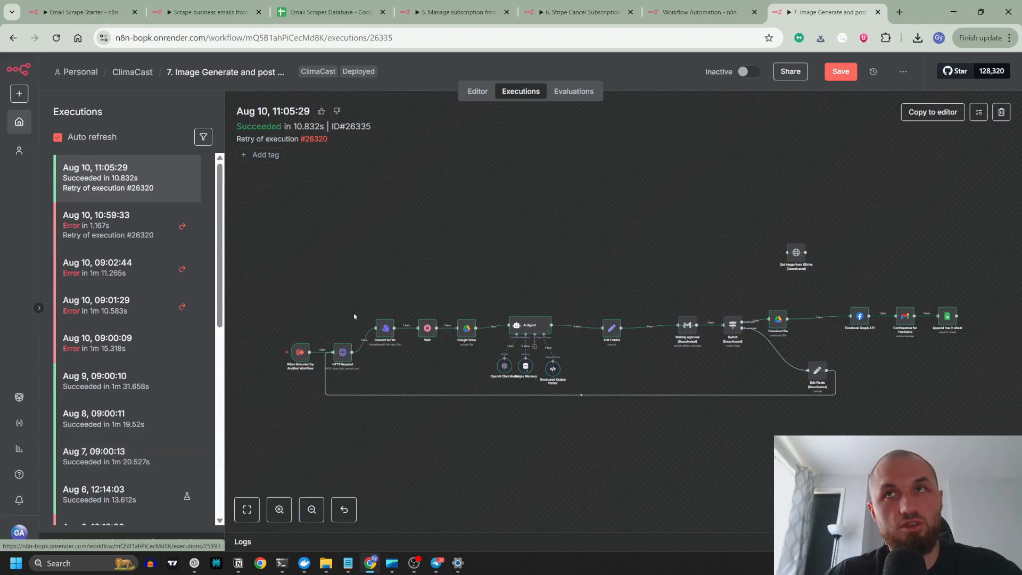
pyautogui.click(697, 11)
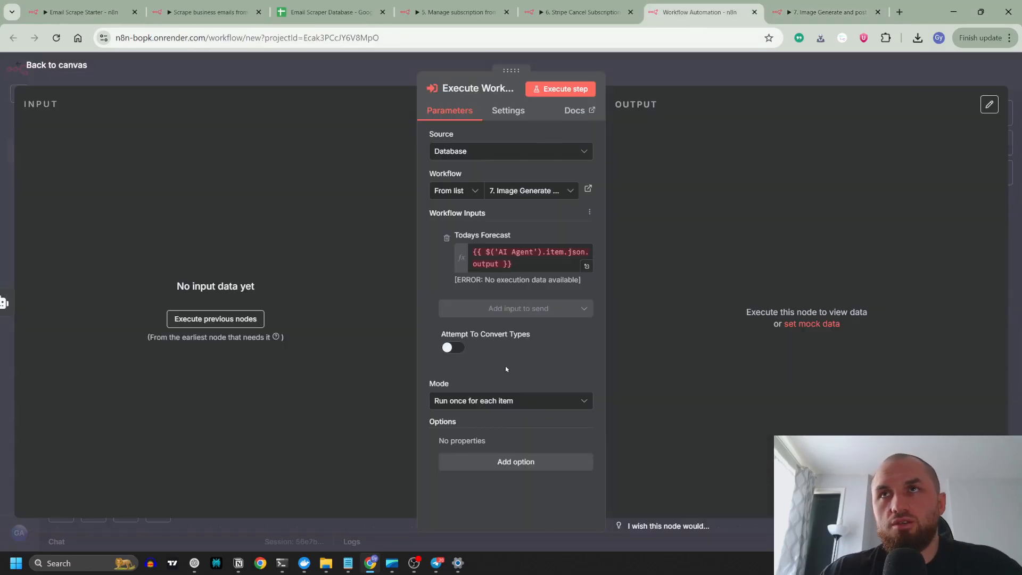
pyautogui.click(489, 402)
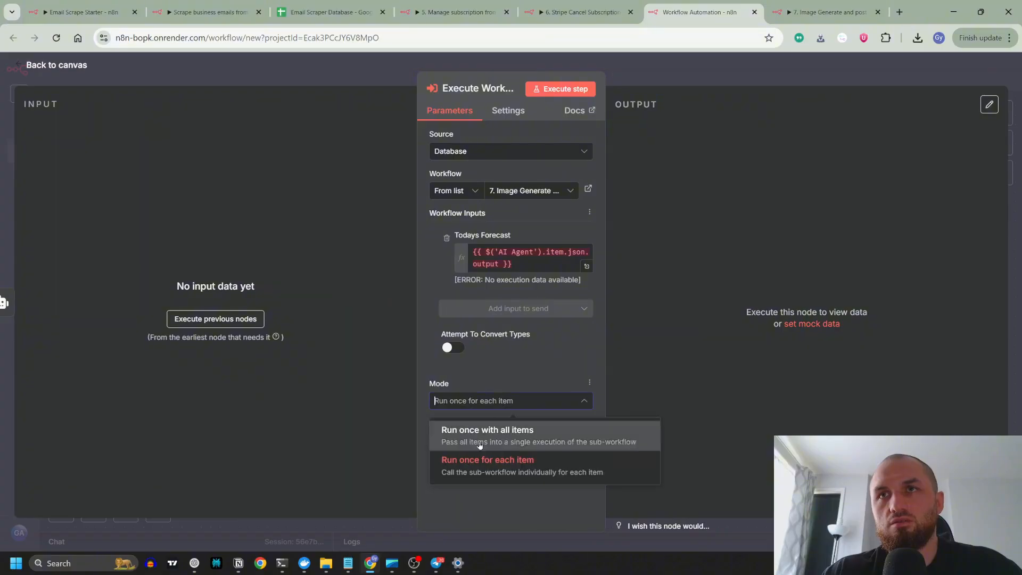
pyautogui.click(505, 351)
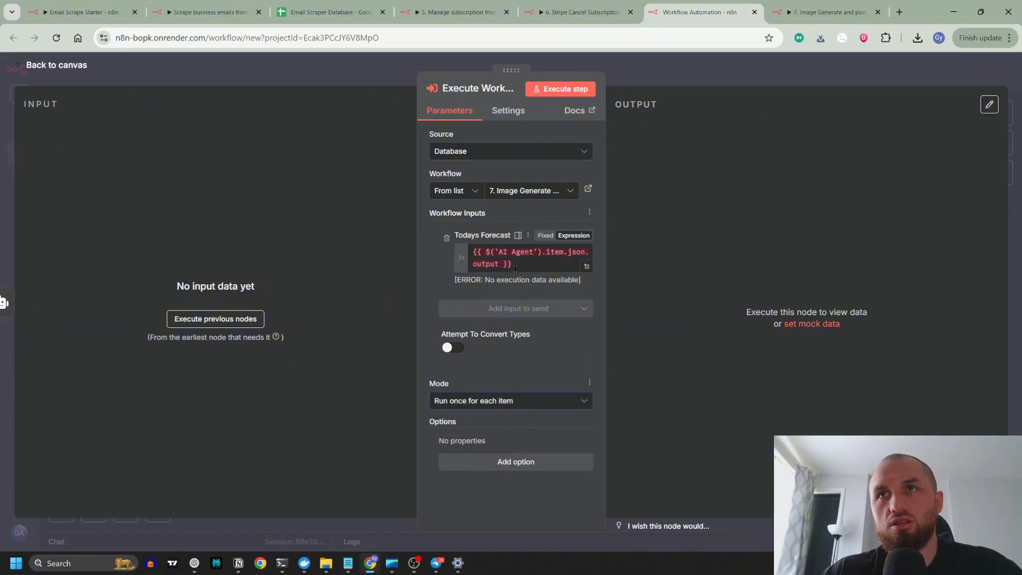
pyautogui.click(381, 69)
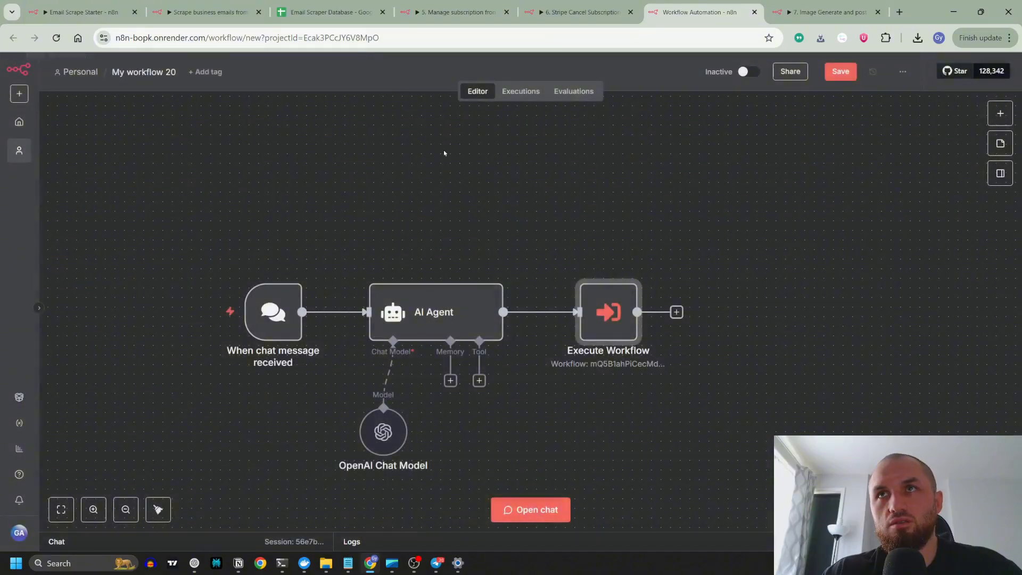
# Step: Send the chat message "Let me know todays forecast in London in a funny way." to run the workflow
pyautogui.click(540, 505)
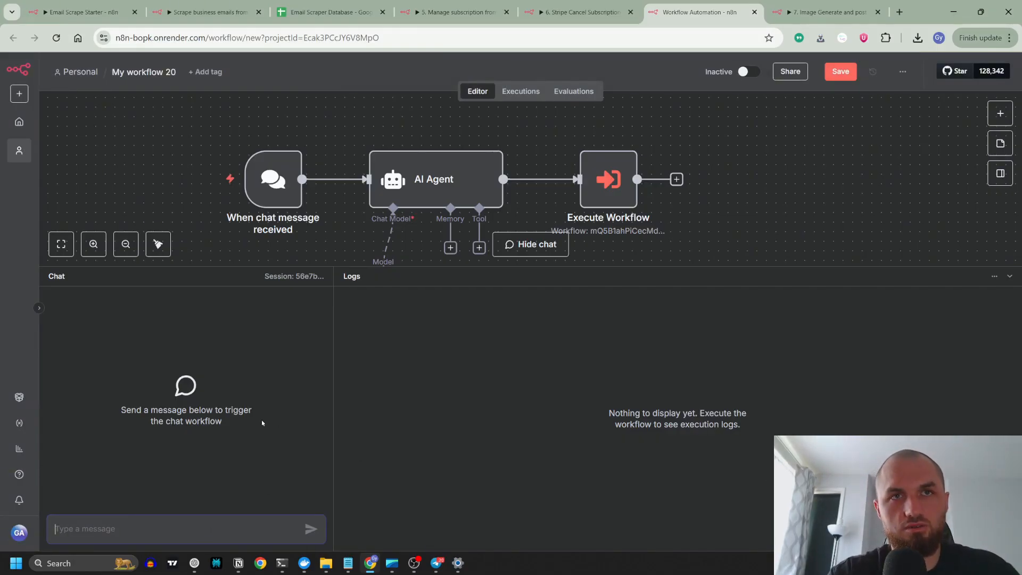
pyautogui.write('Let me know todays forecast in London in a funny way.')
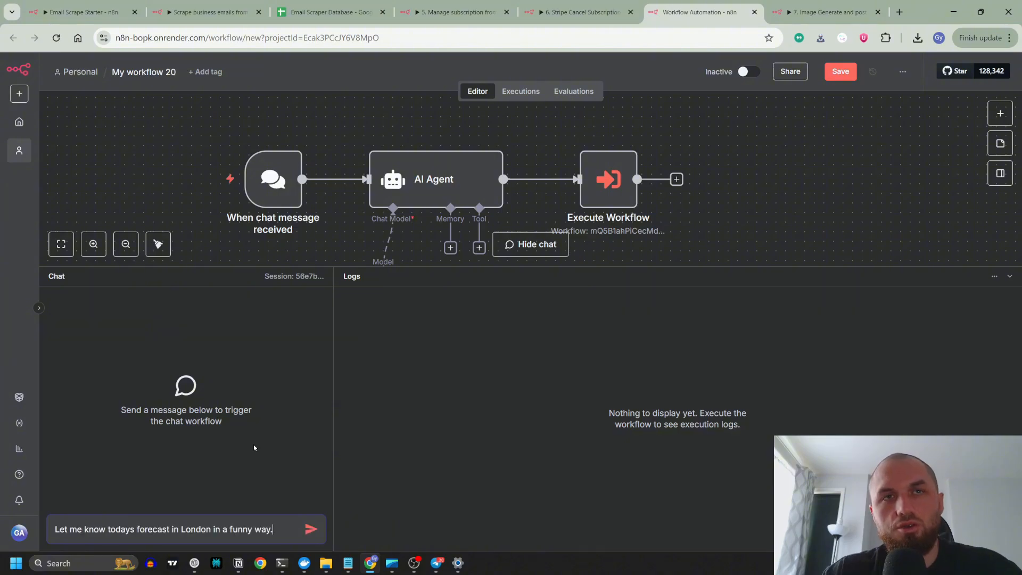
pyautogui.moveTo(390, 267); pyautogui.dragTo(391, 358)
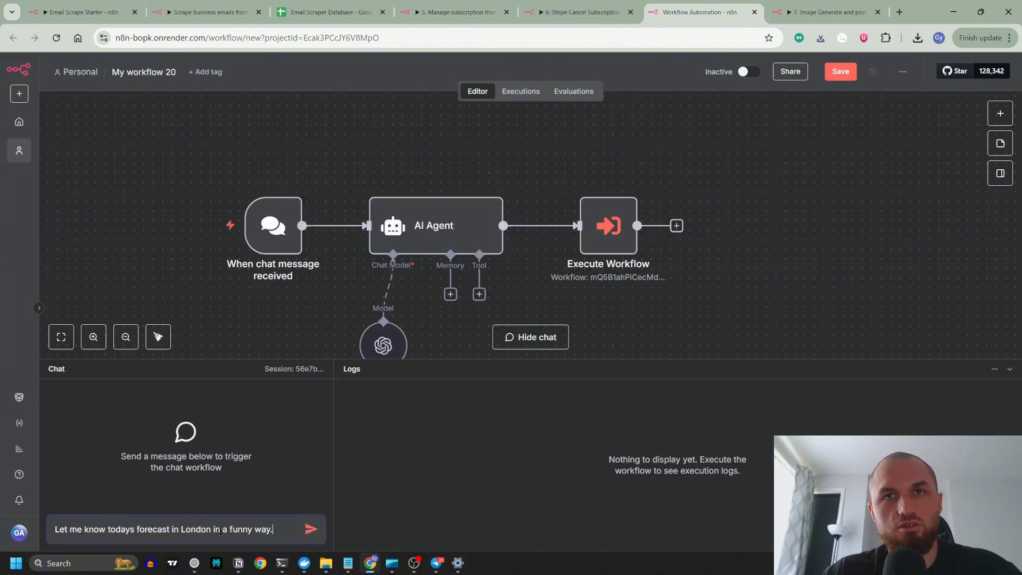
pyautogui.click(311, 530)
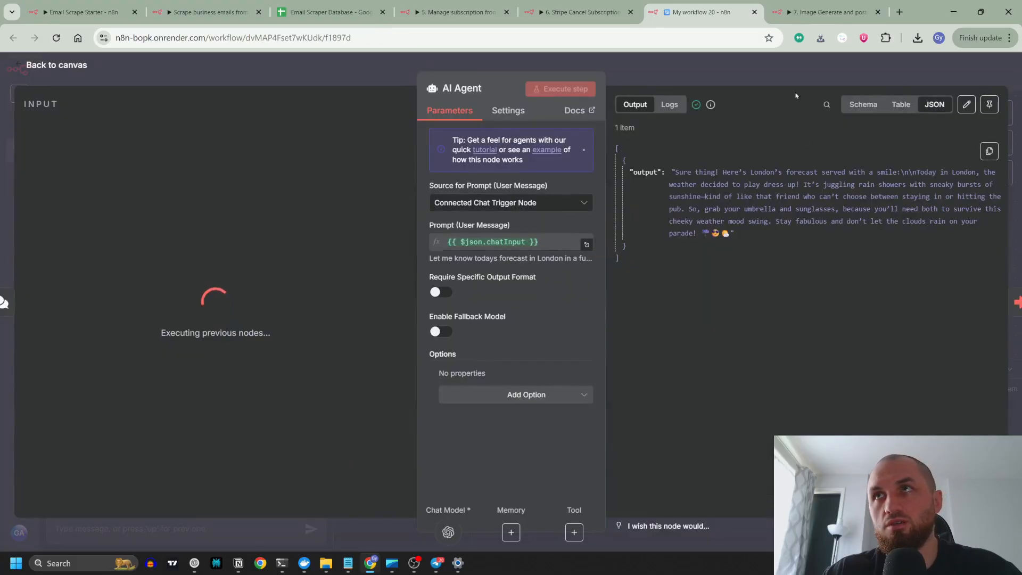
# Step: Follow the run from the Execute Workflow node to the newest execution of the Image Generate workflow
pyautogui.click(798, 74)
pyautogui.click(825, 11)
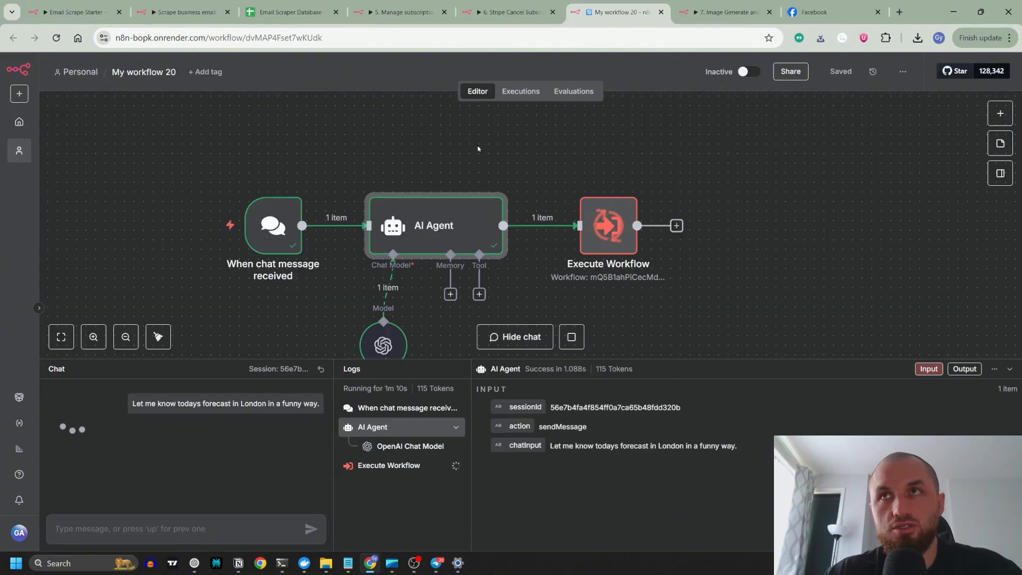
pyautogui.doubleClick(612, 228)
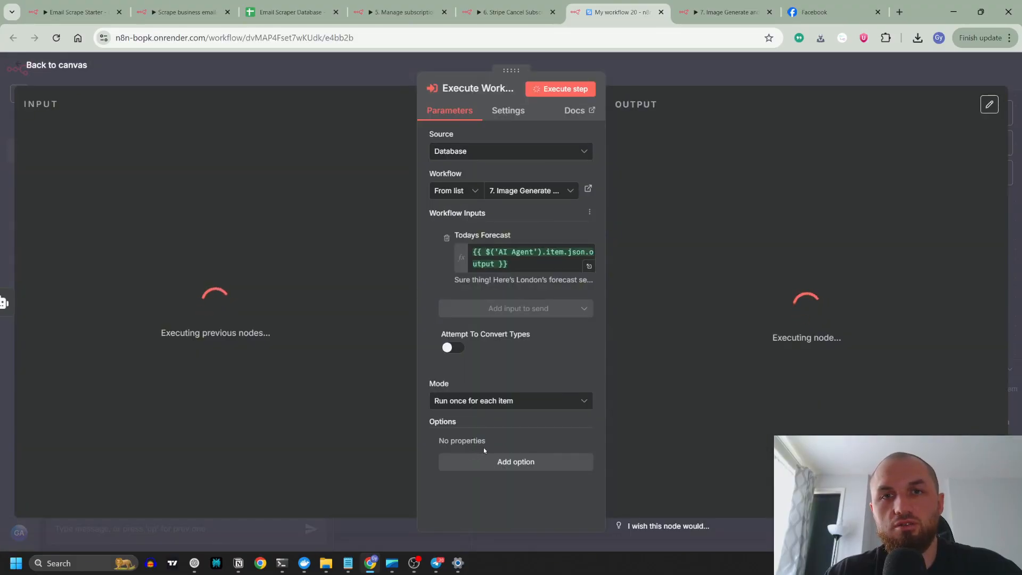
pyautogui.click(376, 66)
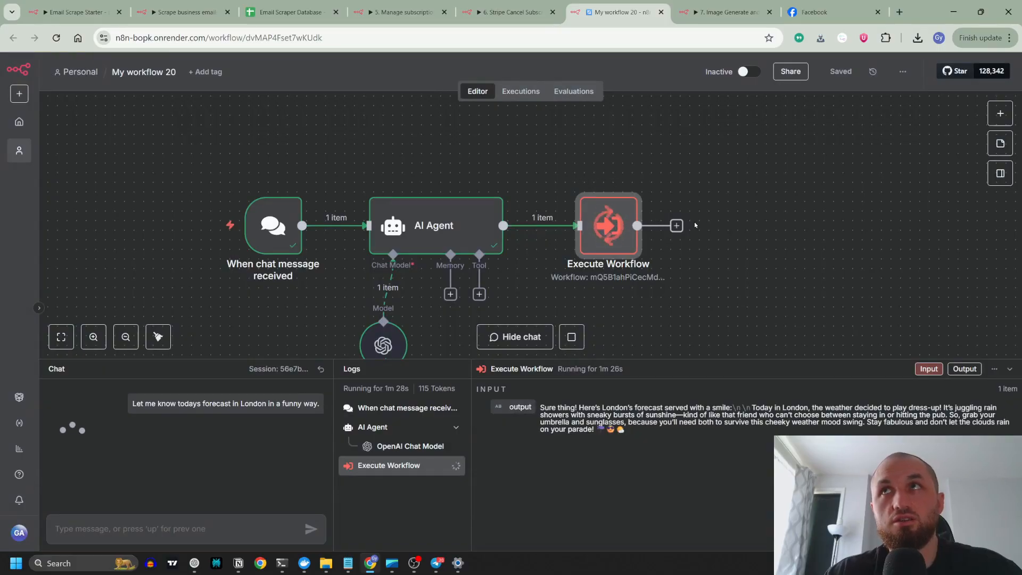
pyautogui.click(731, 17)
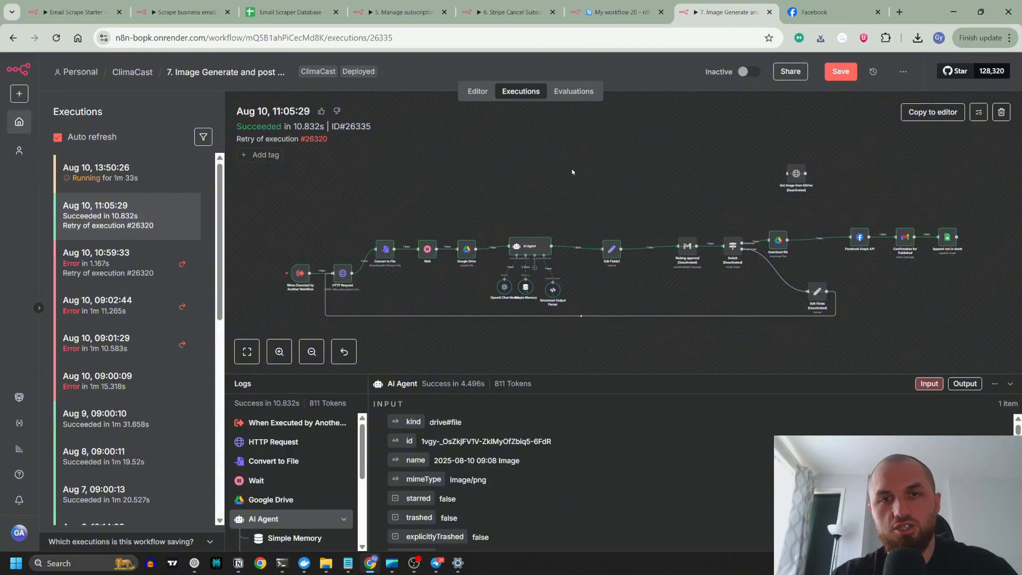
pyautogui.click(104, 168)
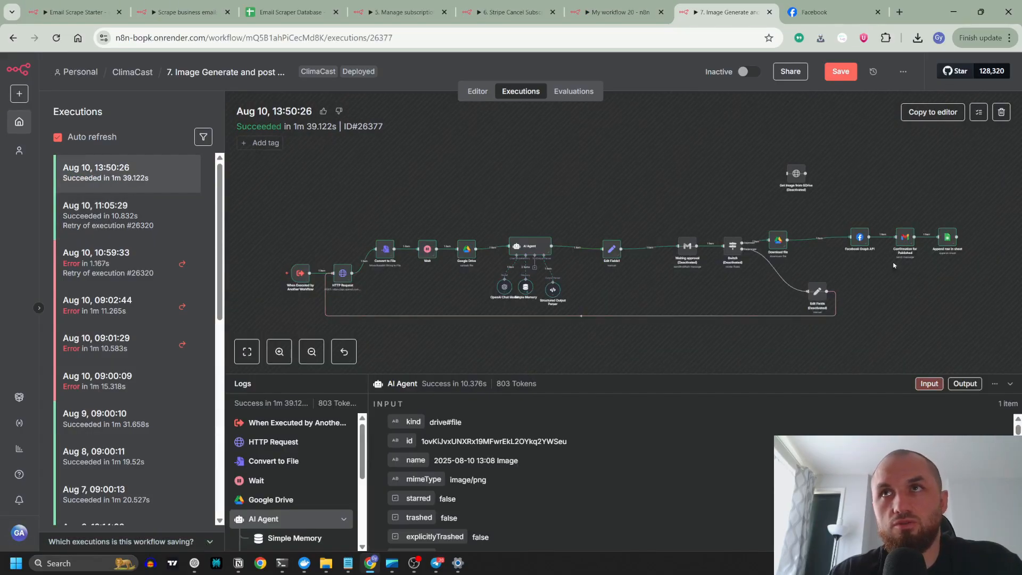
# Step: Compare the Execute Workflow node's output with the last node of the Image Generate execution, then return to the canvas
pyautogui.hotkey('ctrl', 'shift', 'Tab')
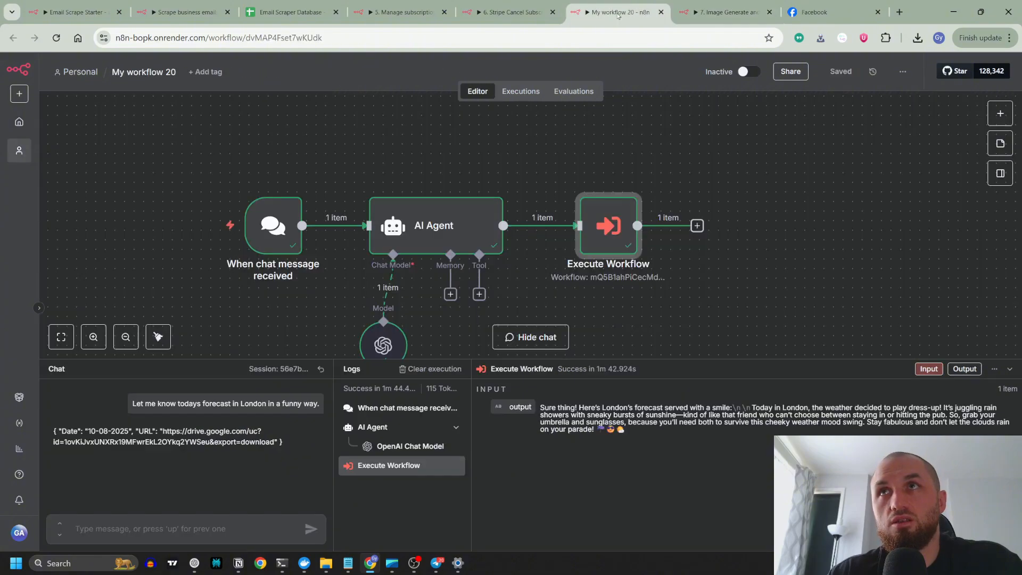
pyautogui.doubleClick(612, 225)
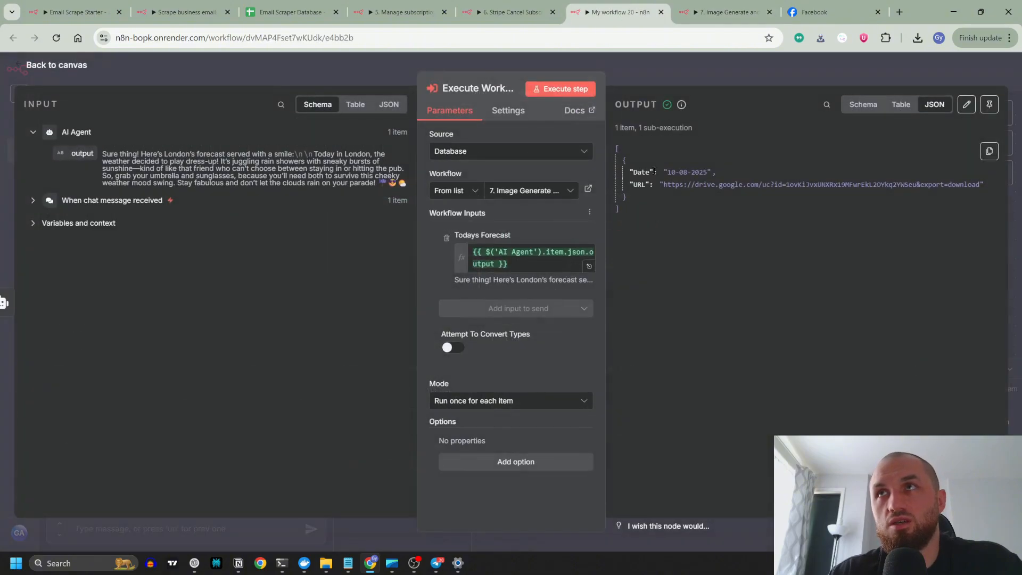
pyautogui.press('Escape')
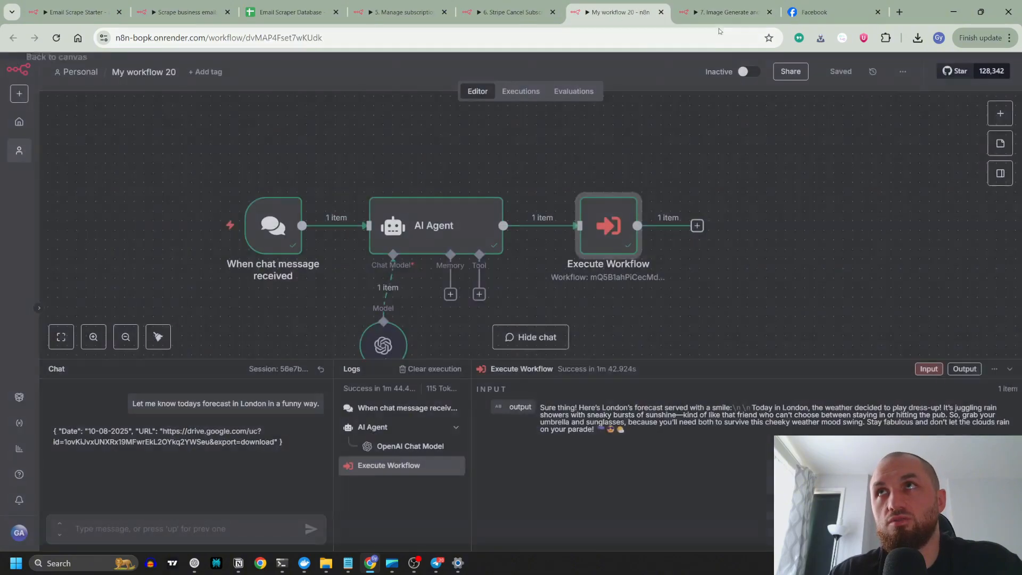
pyautogui.hotkey('ctrl', 'Tab')
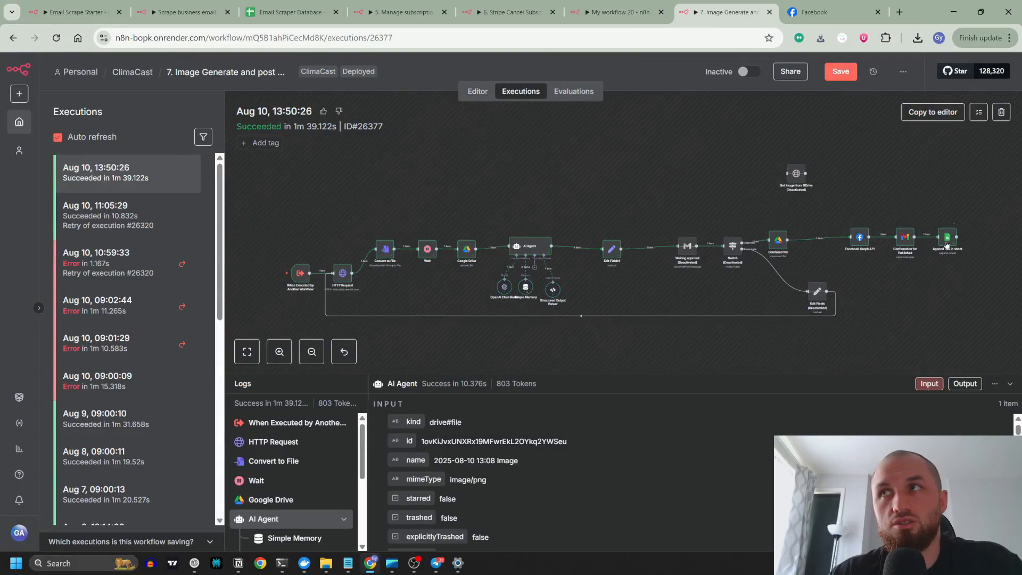
pyautogui.click(617, 14)
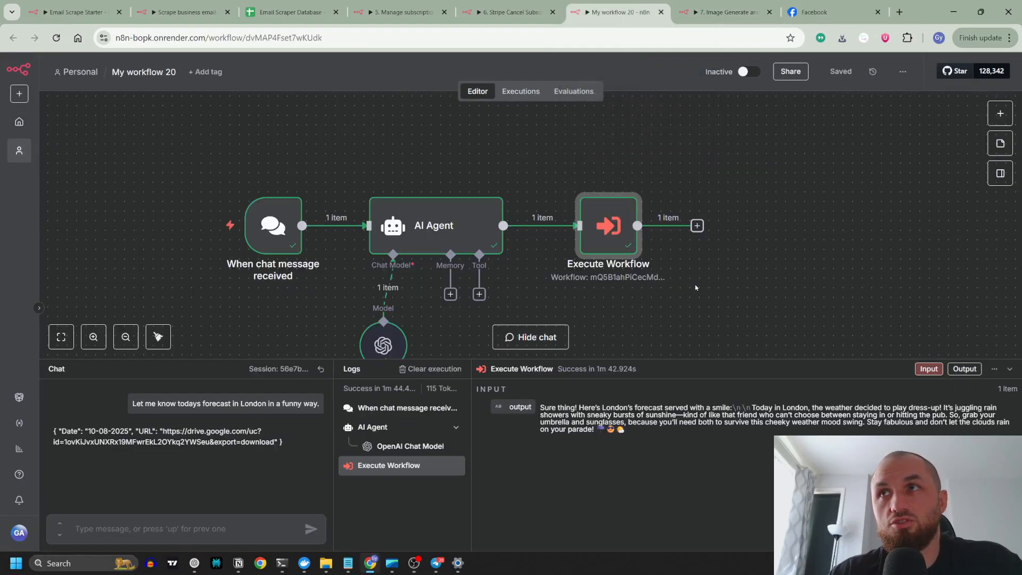
pyautogui.doubleClick(613, 231)
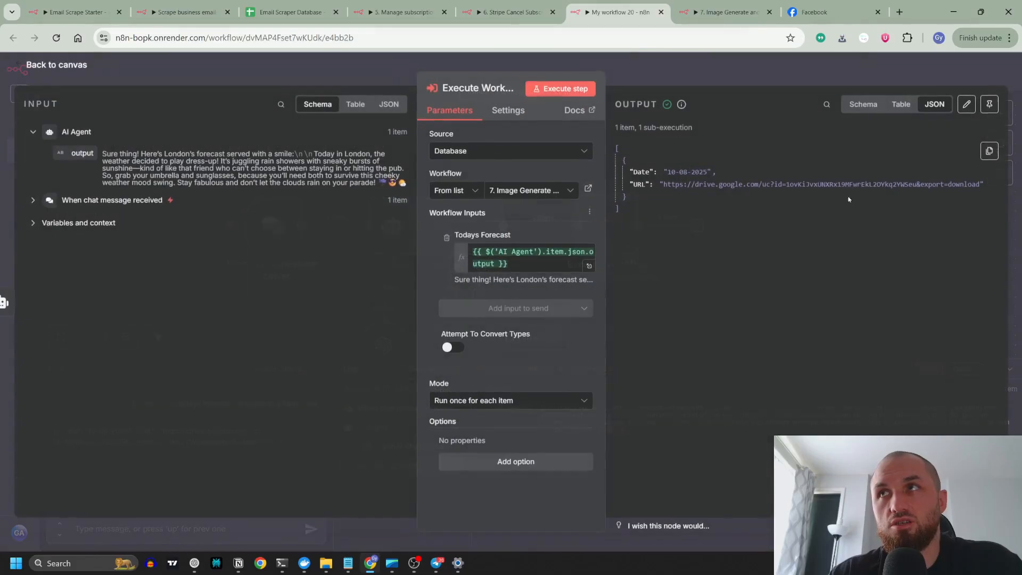
pyautogui.click(715, 68)
# Step: View the newest post image on ClimaCast's Facebook page, compare its forecast text with the AI Agent's output, and close the image
pyautogui.click(814, 12)
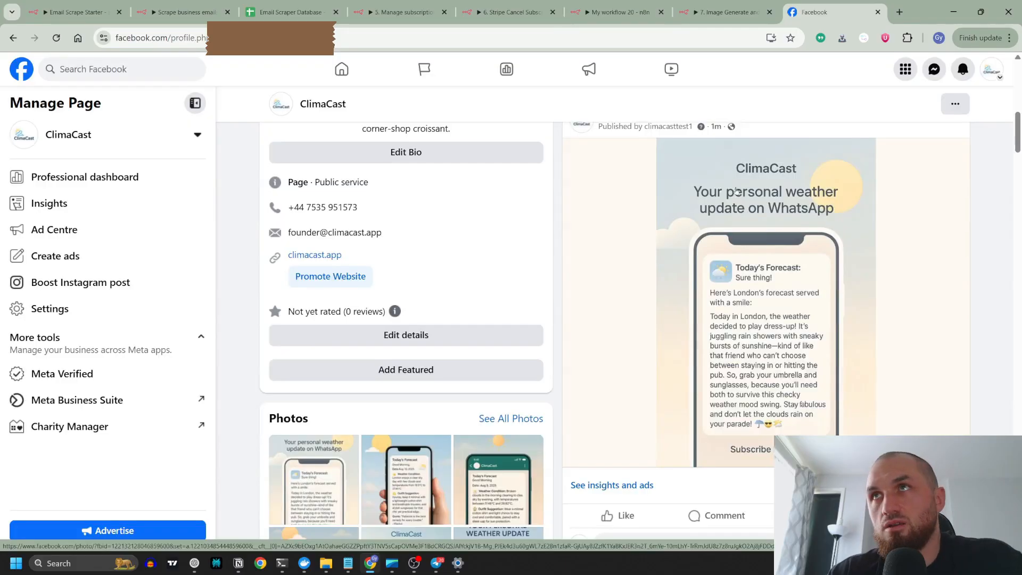
pyautogui.scroll(-3, 715, 195)
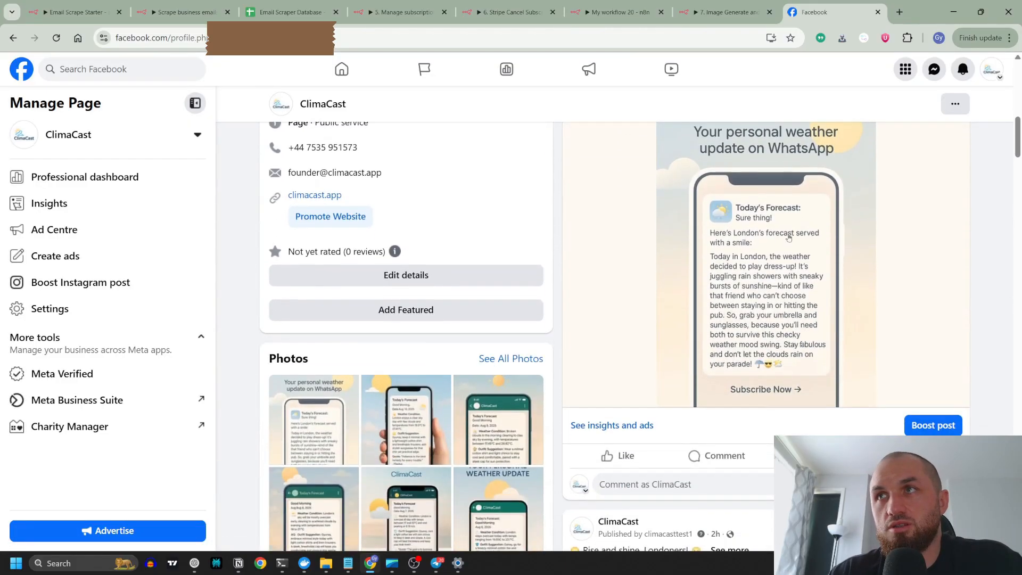
pyautogui.click(772, 276)
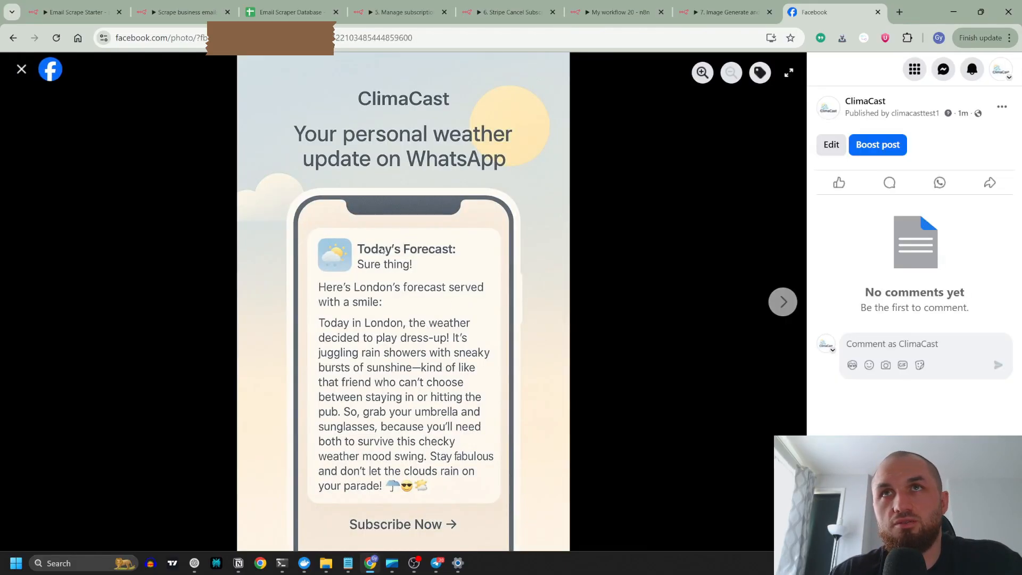
pyautogui.click(618, 12)
pyautogui.doubleClick(454, 227)
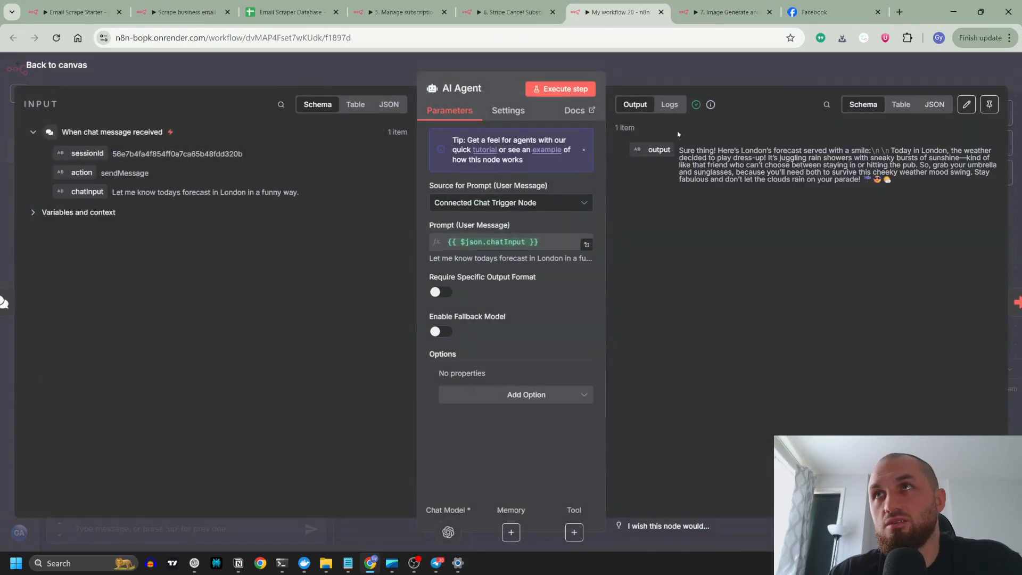
pyautogui.click(825, 12)
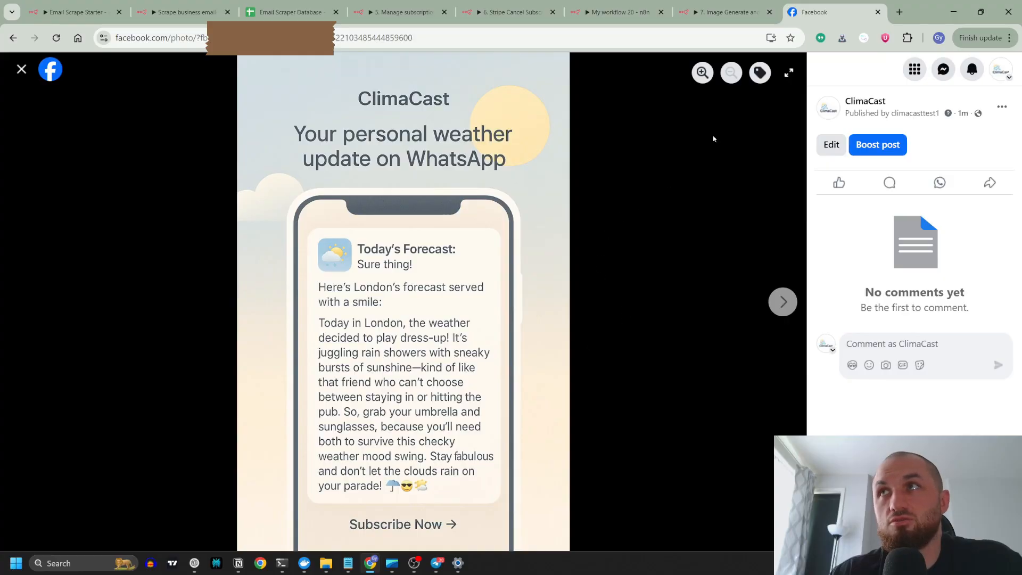
pyautogui.click(620, 12)
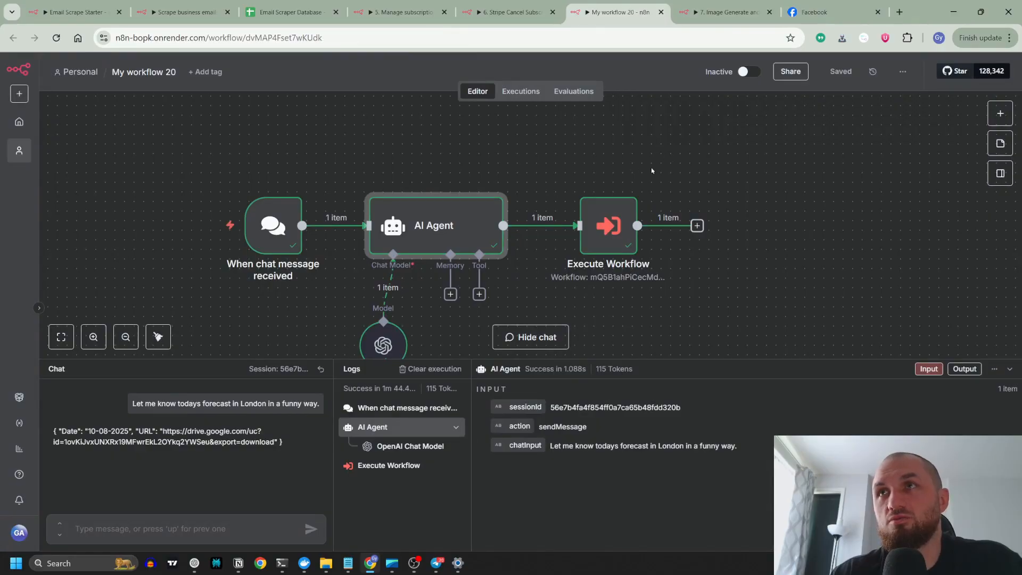
pyautogui.click(833, 18)
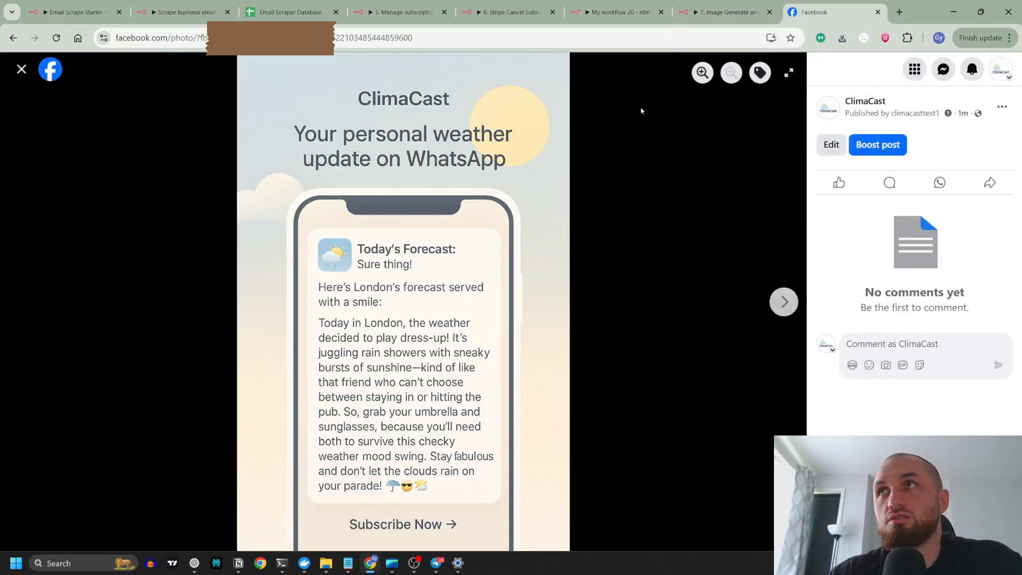
pyautogui.click(22, 69)
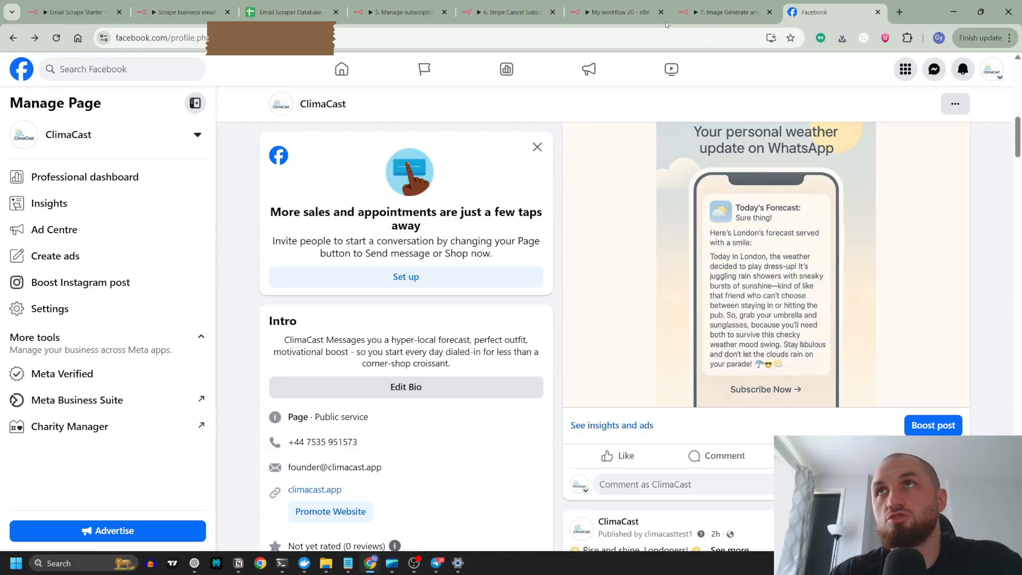
# Step: Review the Image Generate execution of Aug 10, 13:50:26 alongside the calling workflow, ending on My workflow 20
pyautogui.click(725, 12)
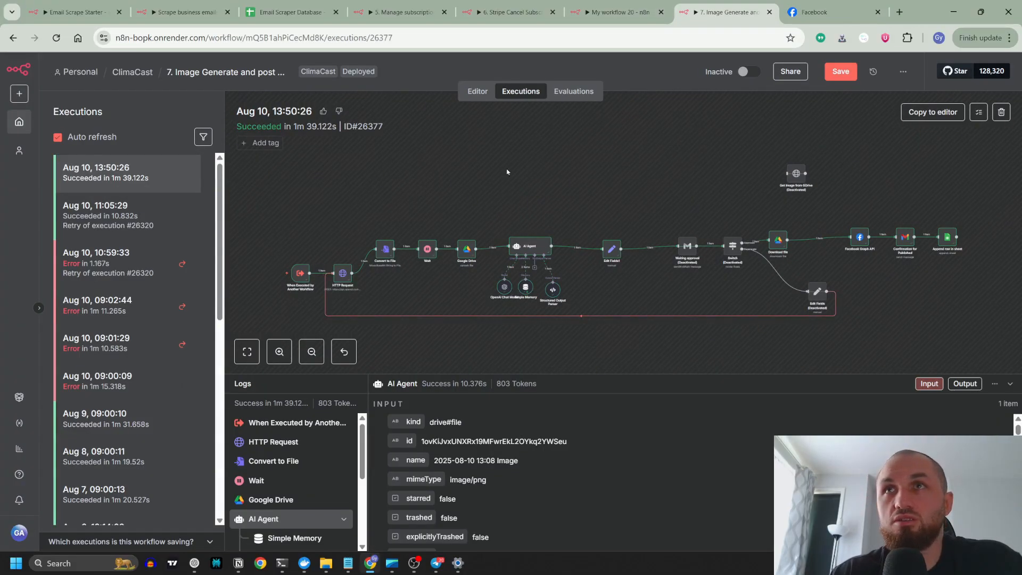
pyautogui.click(620, 11)
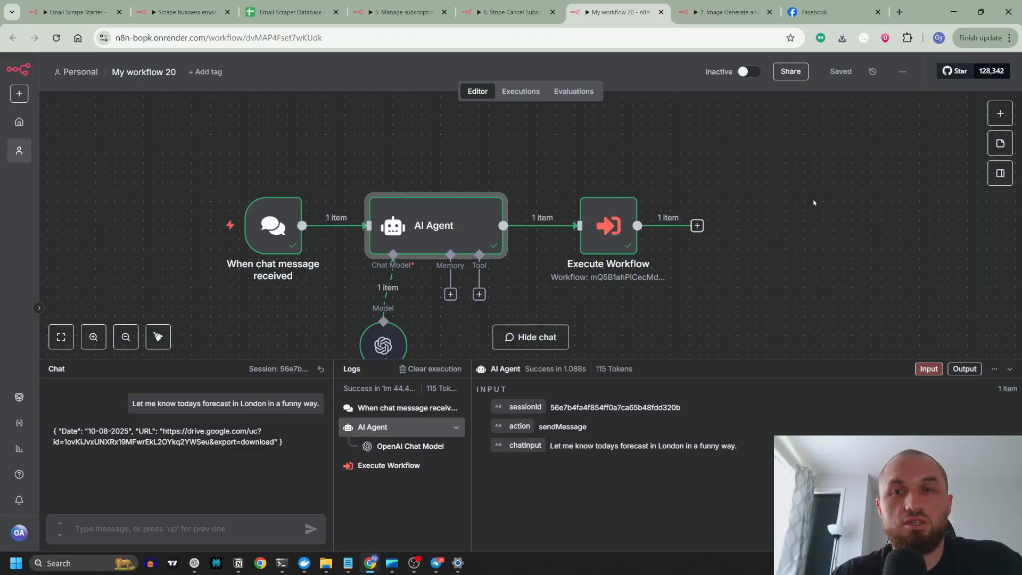
pyautogui.click(726, 11)
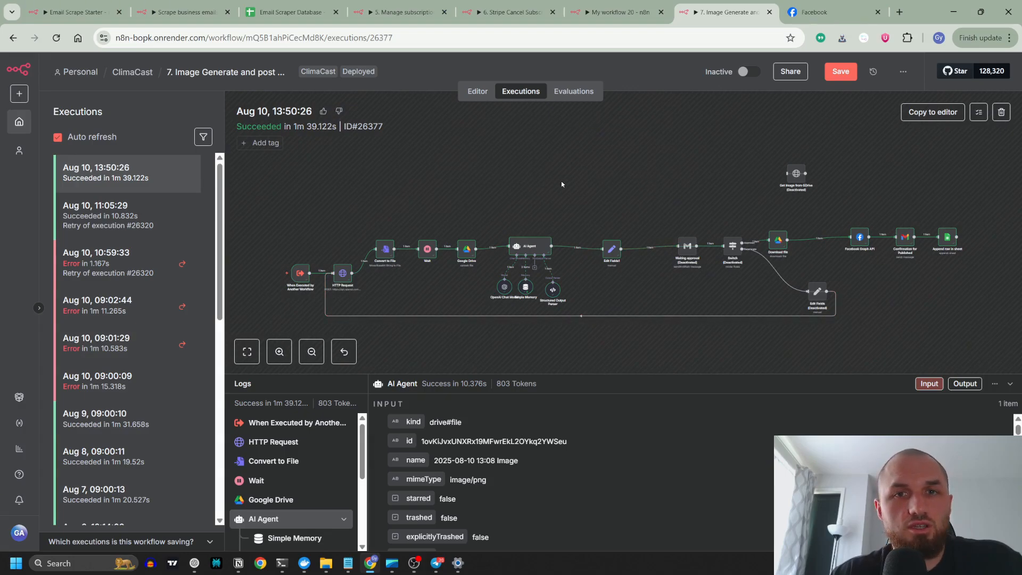
pyautogui.click(617, 12)
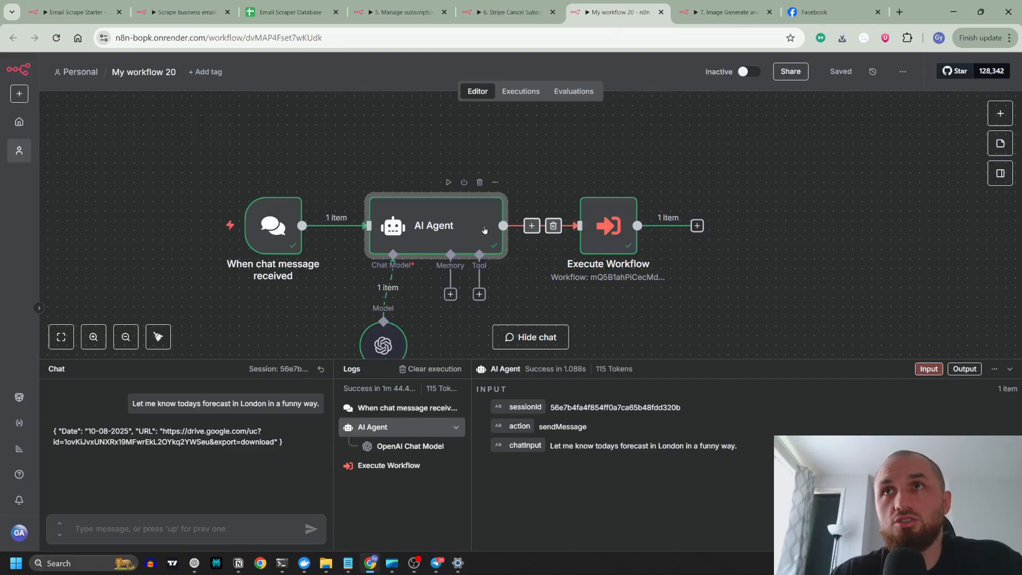
# Step: Tidy up the canvas layout and delete the Execute Workflow node after the AI Agent
pyautogui.moveTo(635, 158); pyautogui.dragTo(664, 140)
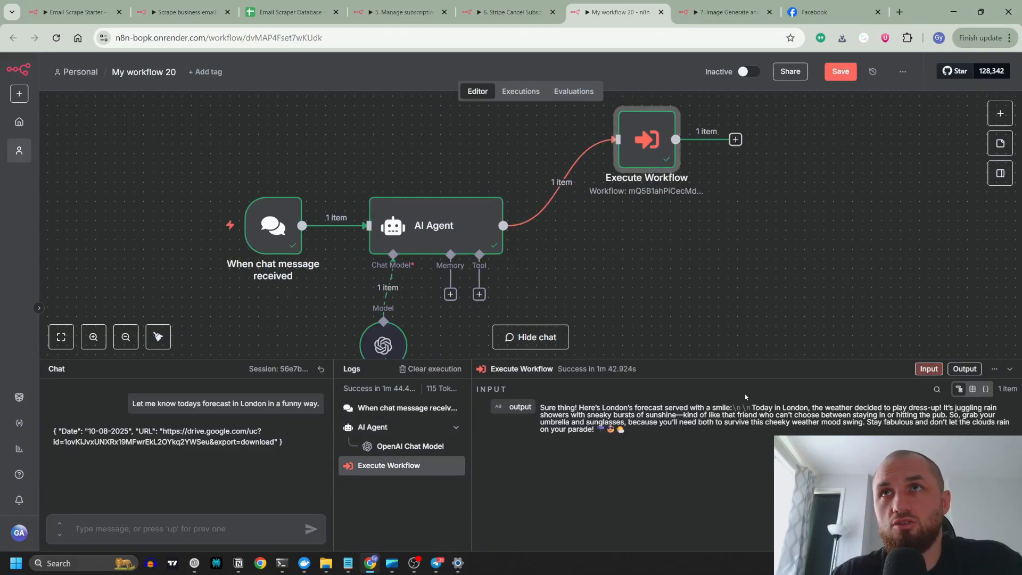
pyautogui.hotkey('shift', 'alt', 't')
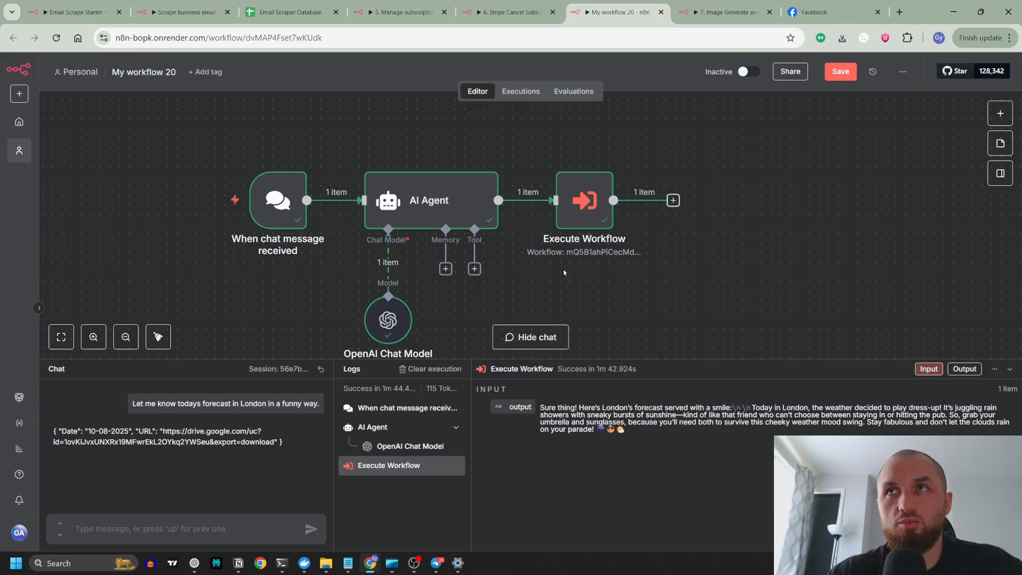
pyautogui.press('Delete')
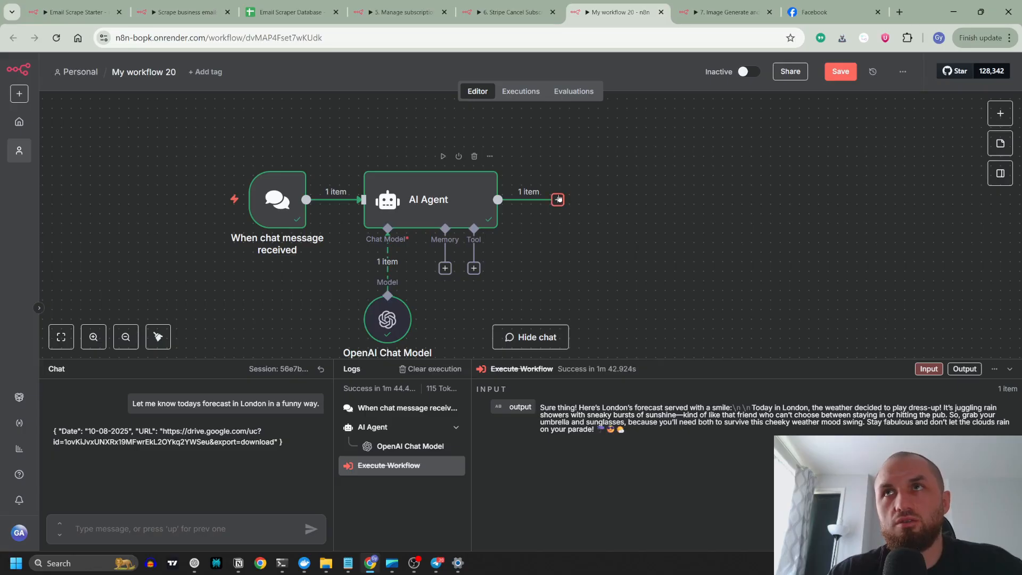
# Step: Add an Execute Sub-workflow node after the AI Agent and create a new sub-workflow from its workflow selection
pyautogui.click(558, 199)
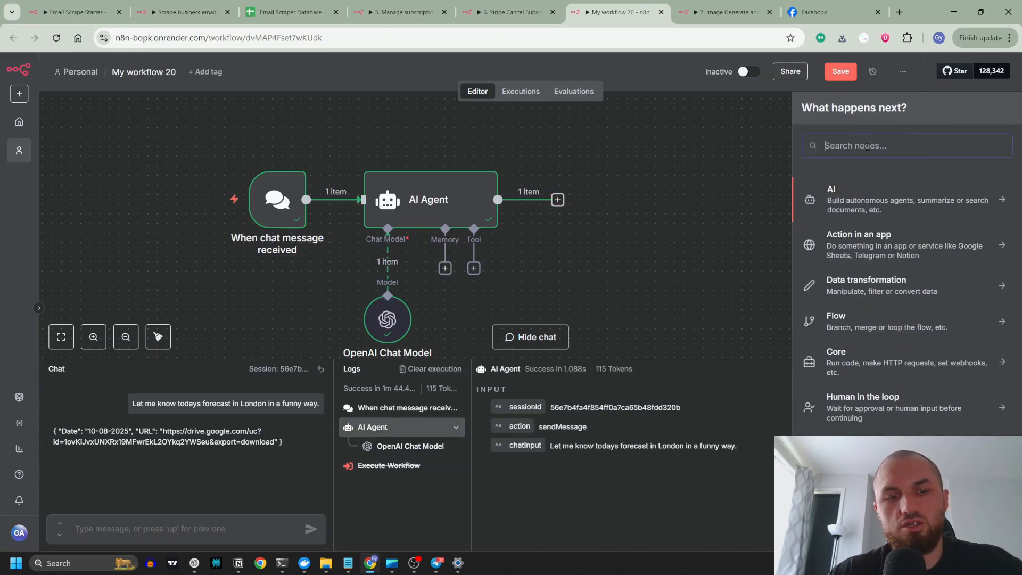
pyautogui.write('exect')
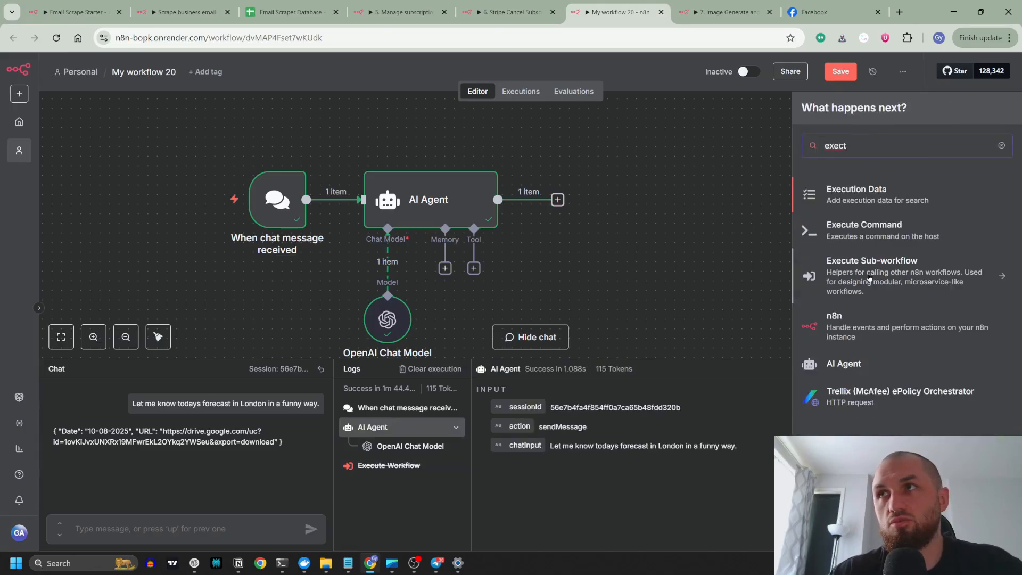
pyautogui.click(869, 278)
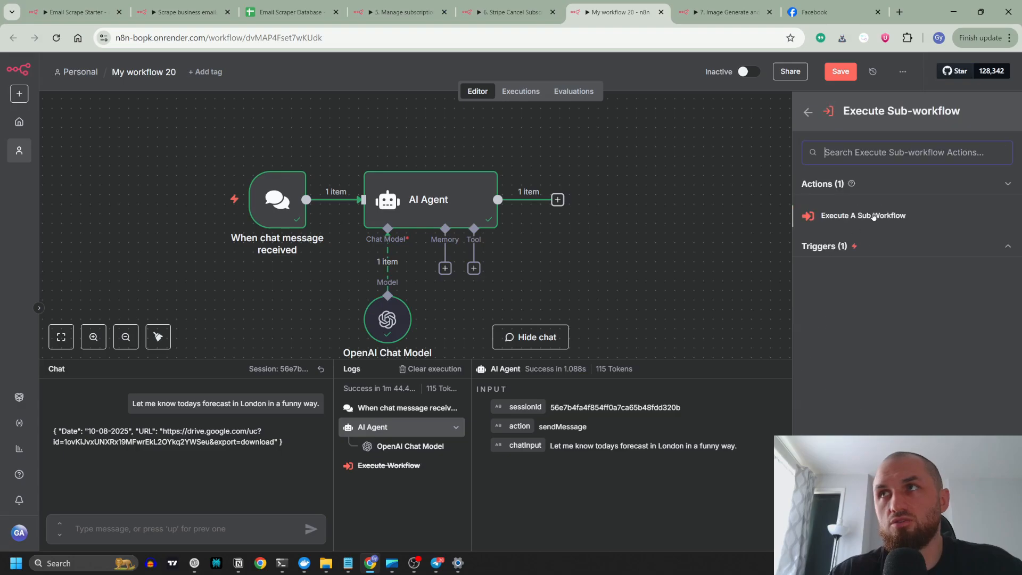
pyautogui.click(873, 216)
pyautogui.click(514, 190)
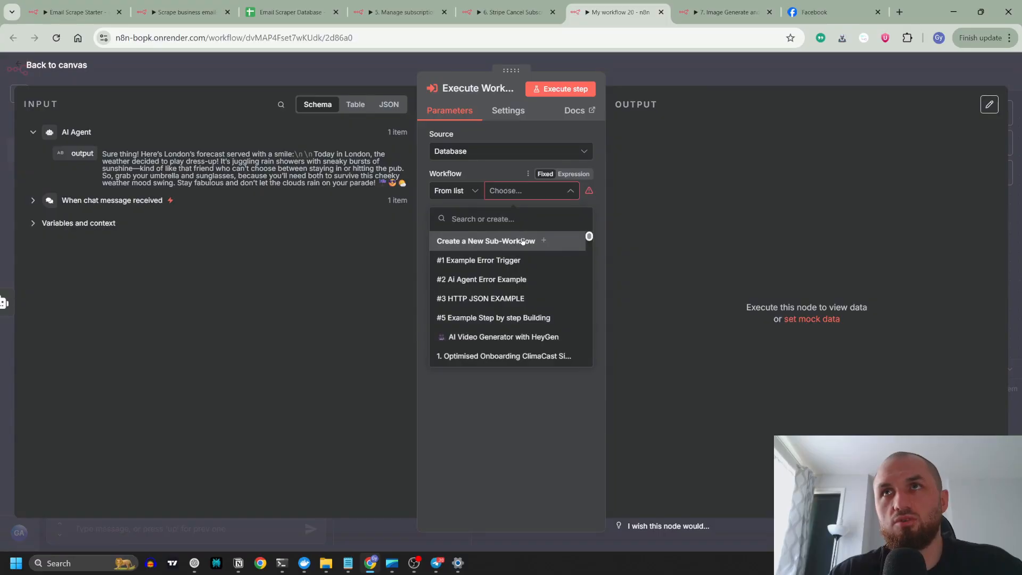
pyautogui.click(522, 241)
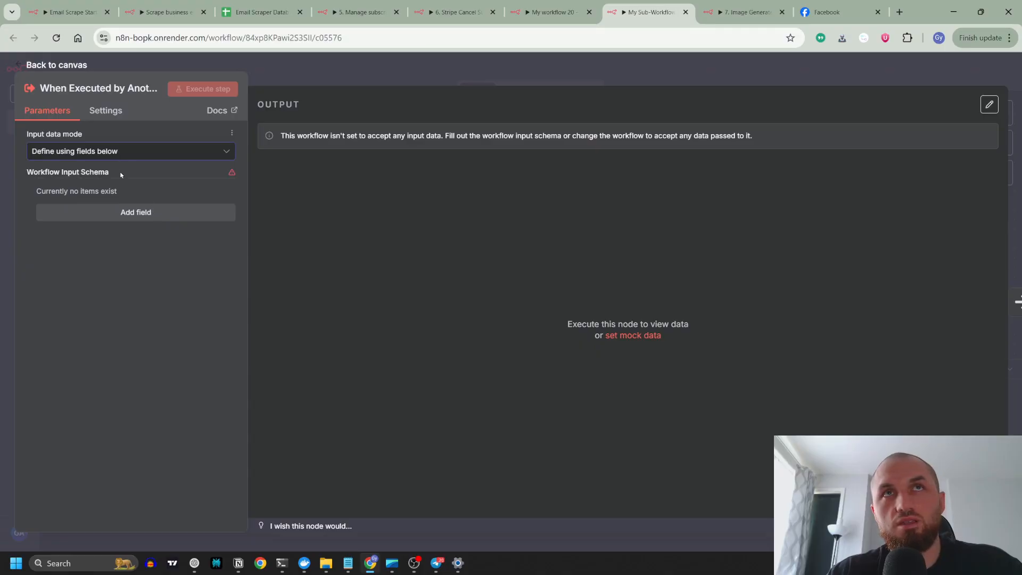
# Step: Define an input field named ImageDescription with type Allow Any Type on the sub-workflow's trigger, then return to the canvas
pyautogui.click(142, 214)
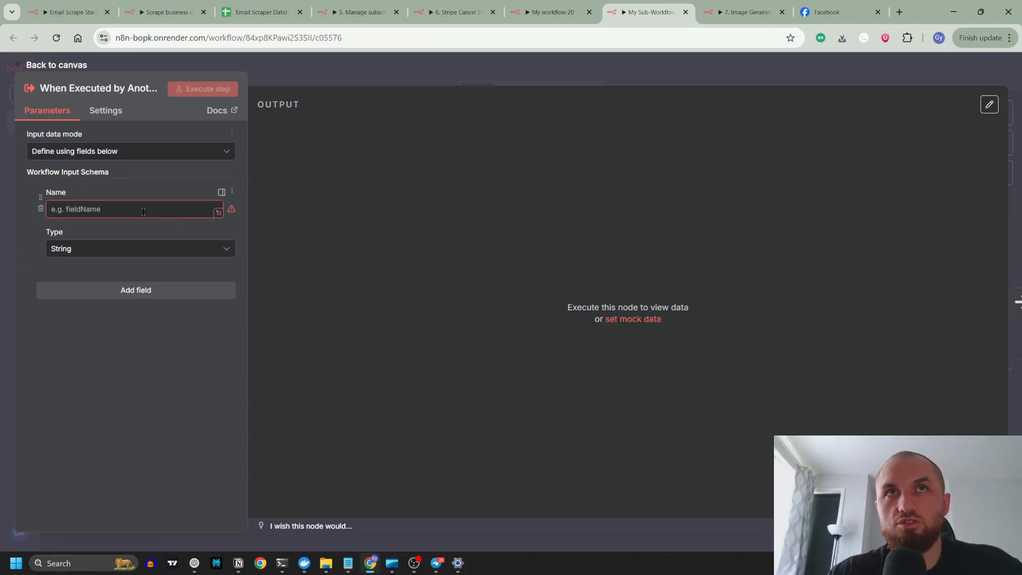
pyautogui.click(109, 209)
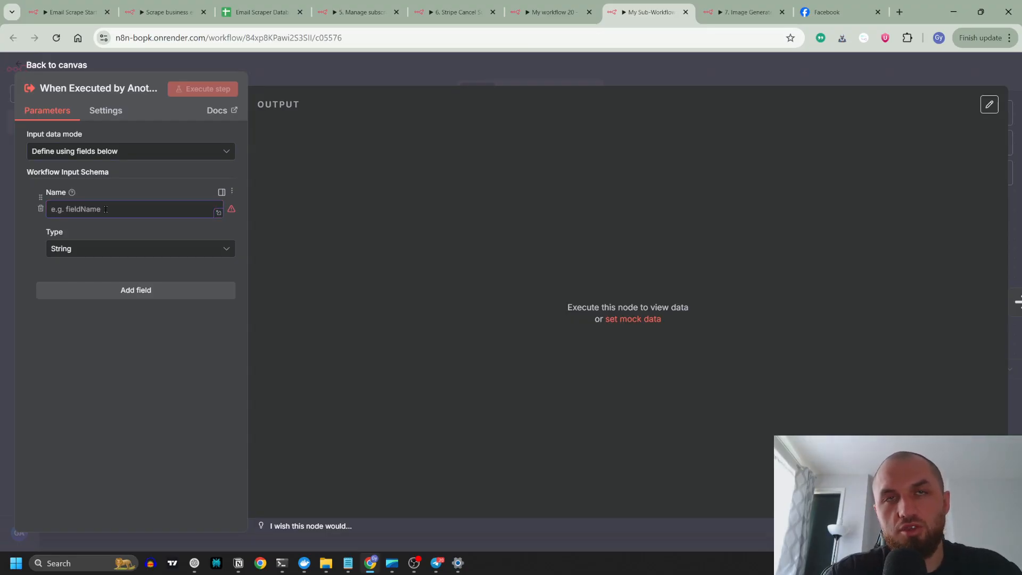
pyautogui.write('Image')
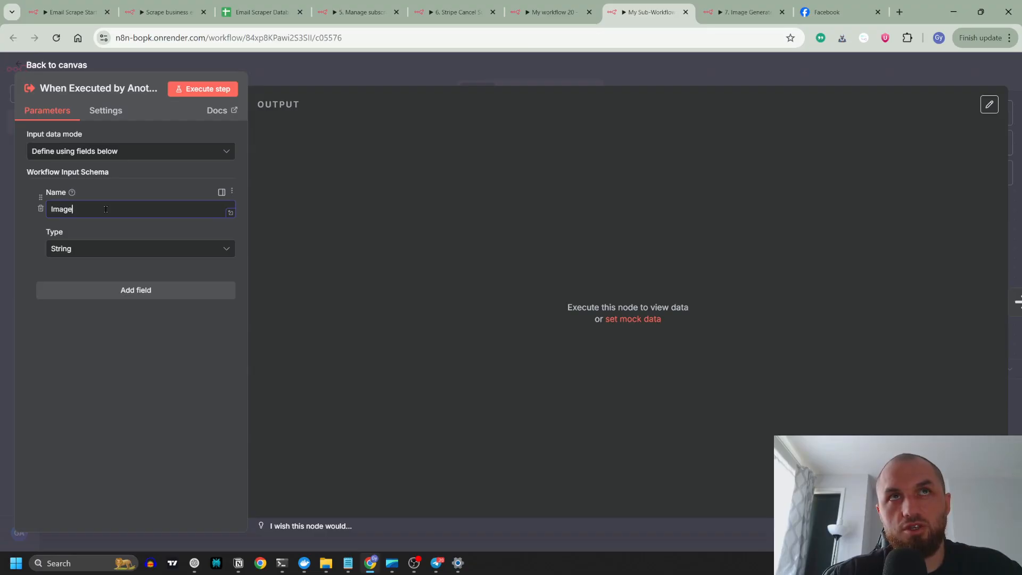
pyautogui.write('IdeDescription')
pyautogui.click(99, 247)
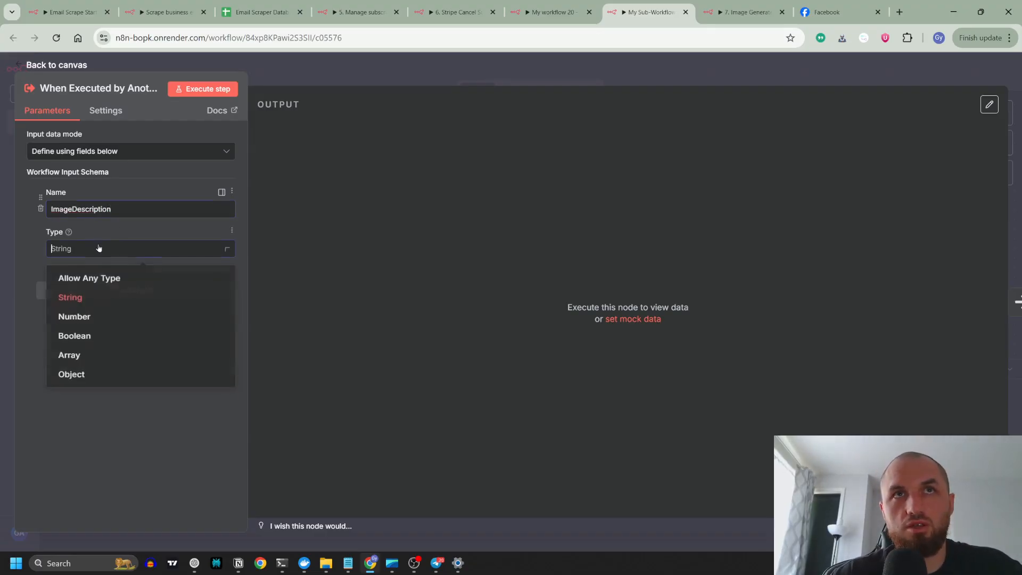
pyautogui.click(112, 277)
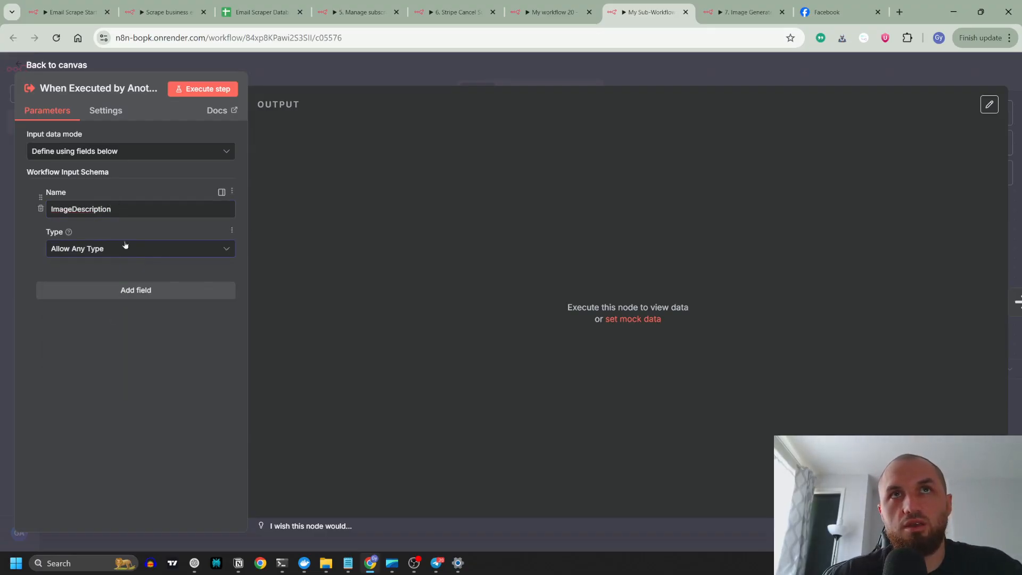
pyautogui.press('Escape')
pyautogui.moveTo(733, 226); pyautogui.dragTo(557, 216)
pyautogui.click(438, 257)
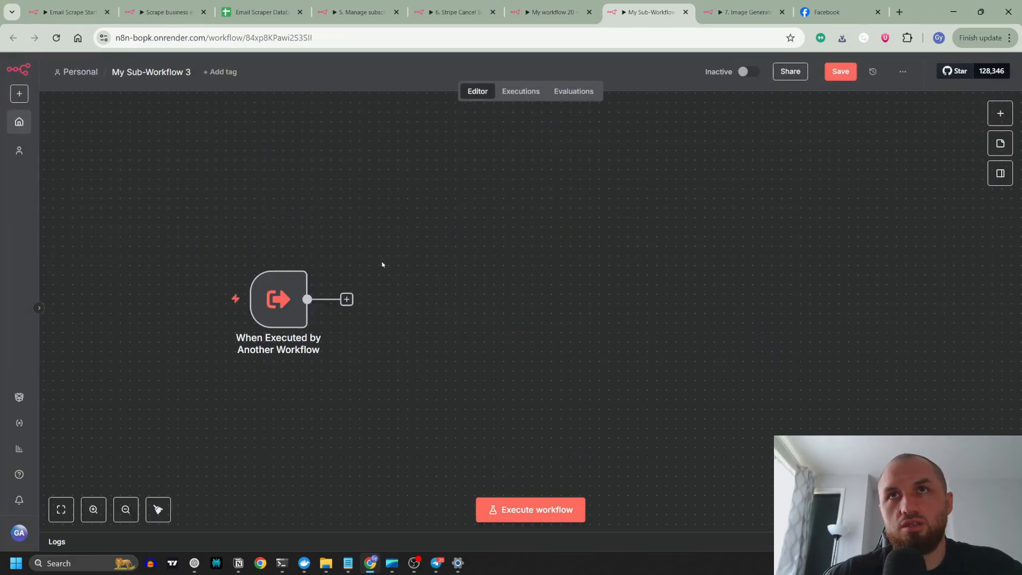
# Step: Add an AI Agent after the sub-workflow trigger and attach an OpenAI Chat Model to it
pyautogui.click(347, 299)
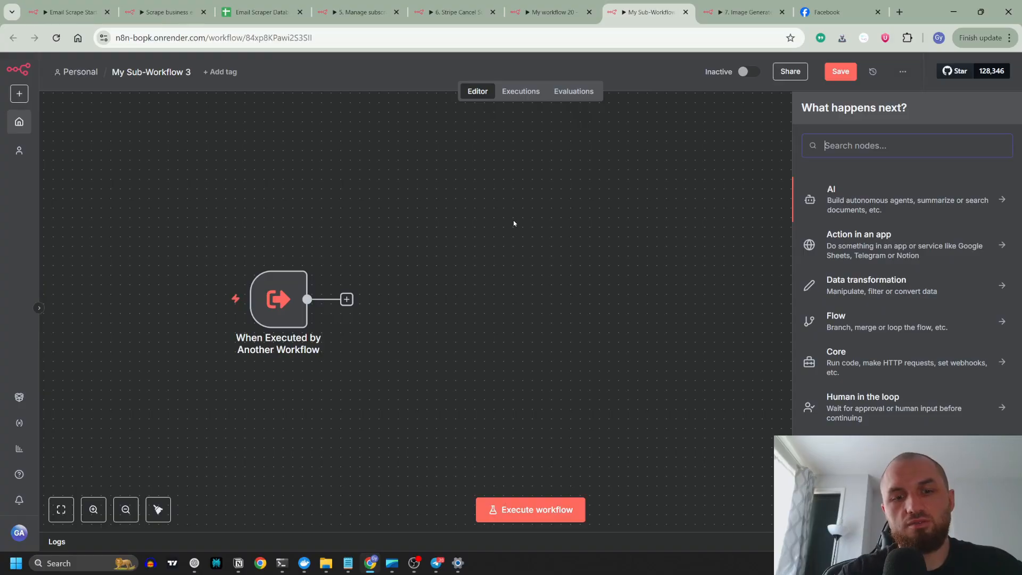
pyautogui.write('ai a')
pyautogui.press('Return')
pyautogui.click(398, 368)
pyautogui.scroll(-4, 977, 370)
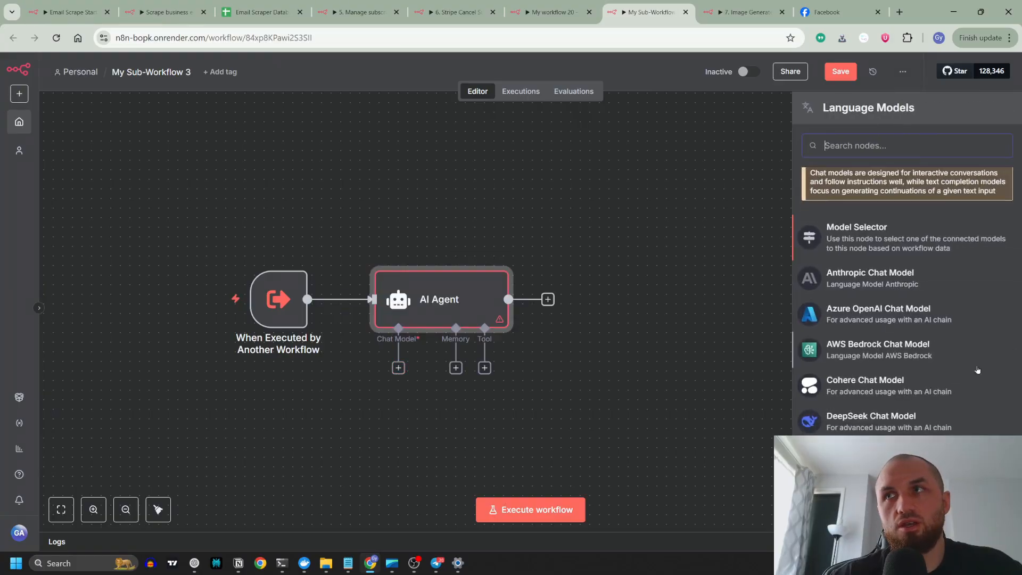
pyautogui.click(926, 503)
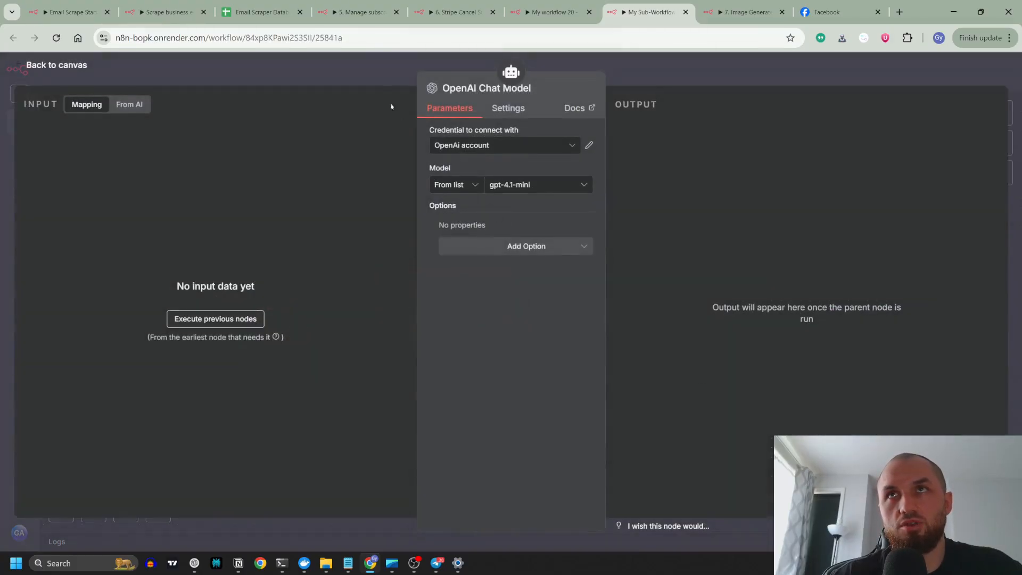
pyautogui.press('Escape')
pyautogui.moveTo(352, 422); pyautogui.dragTo(428, 421)
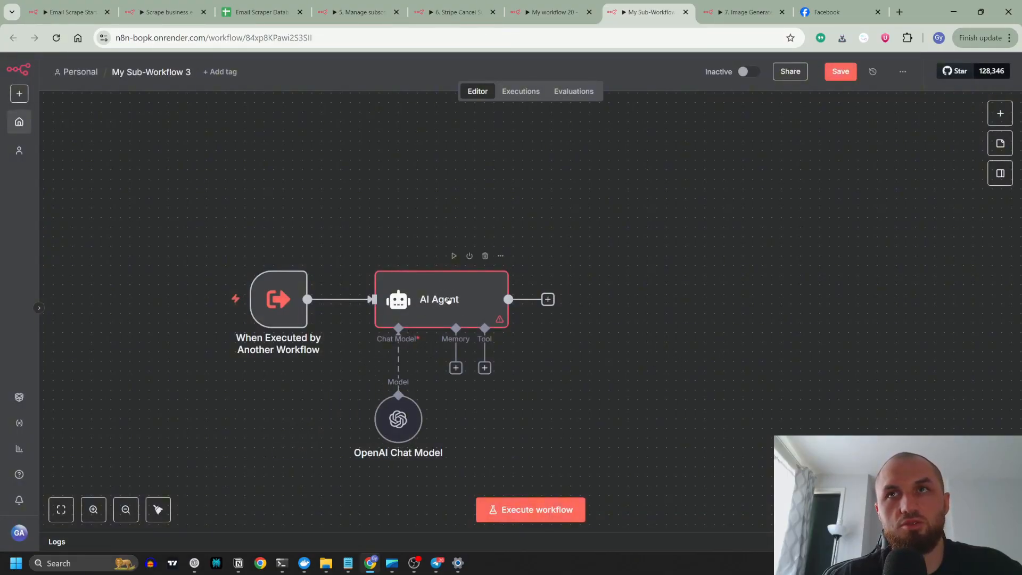
# Step: Check the trigger's input field name and start the AI Agent's user prompt with the expression {{ $('When Executed by Another Workflow').item.json. }}
pyautogui.doubleClick(279, 298)
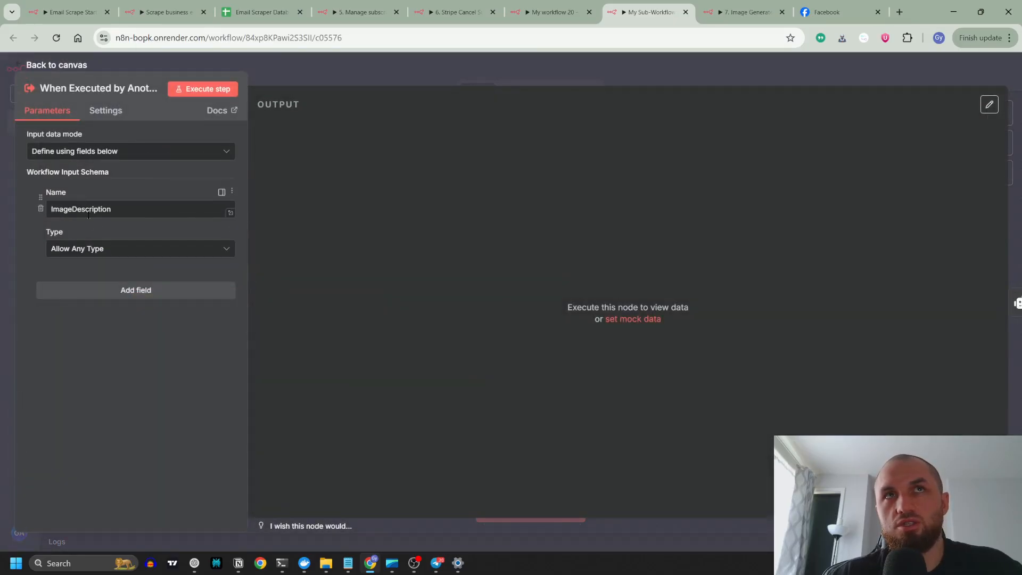
pyautogui.moveTo(50, 209); pyautogui.dragTo(118, 209)
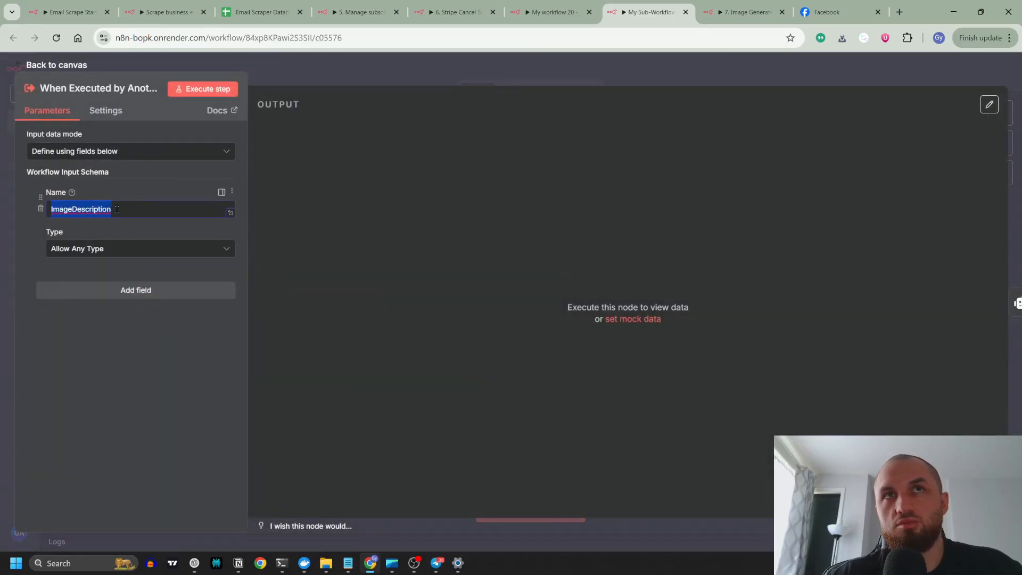
pyautogui.click(331, 72)
pyautogui.doubleClick(421, 287)
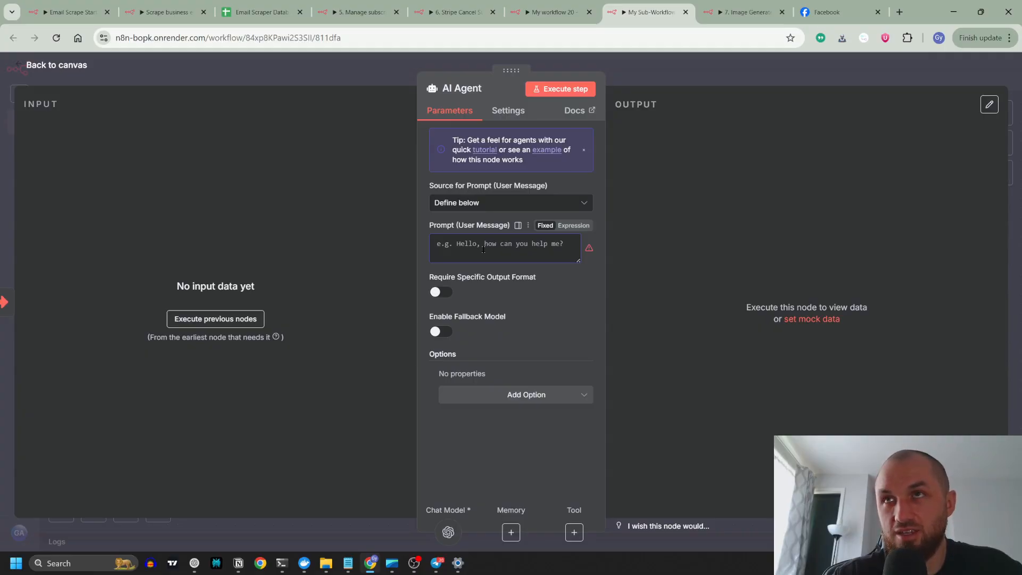
pyautogui.write('{{')
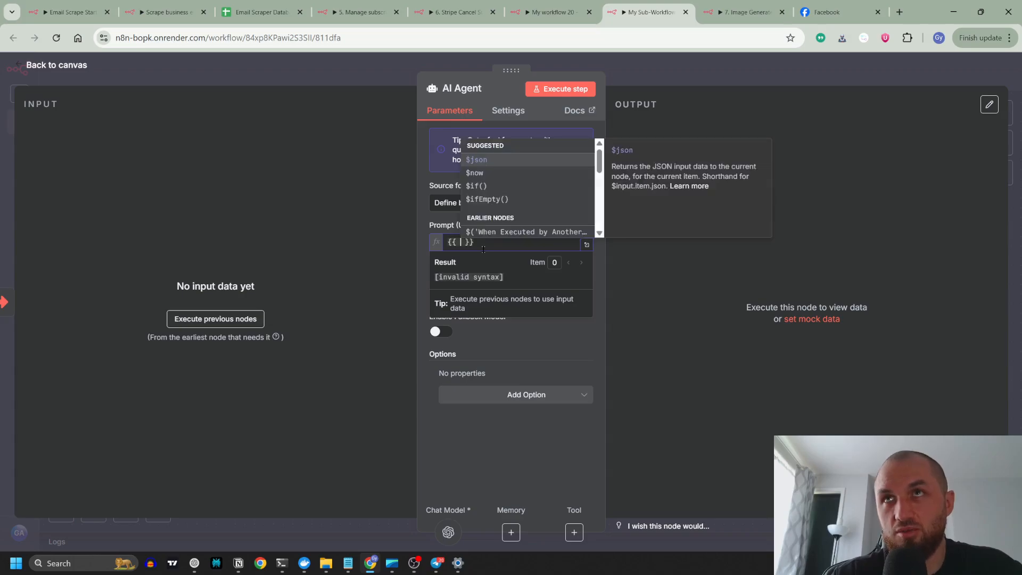
pyautogui.press('Down')
pyautogui.press('Down')
pyautogui.press('Down')
pyautogui.press('Down')
pyautogui.press('Return')
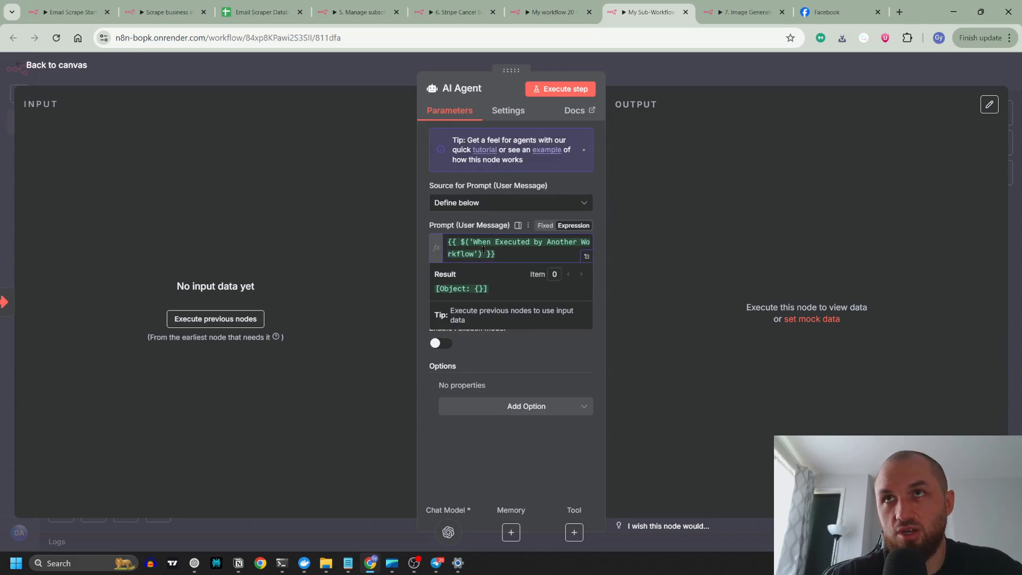
pyautogui.write('.item.')
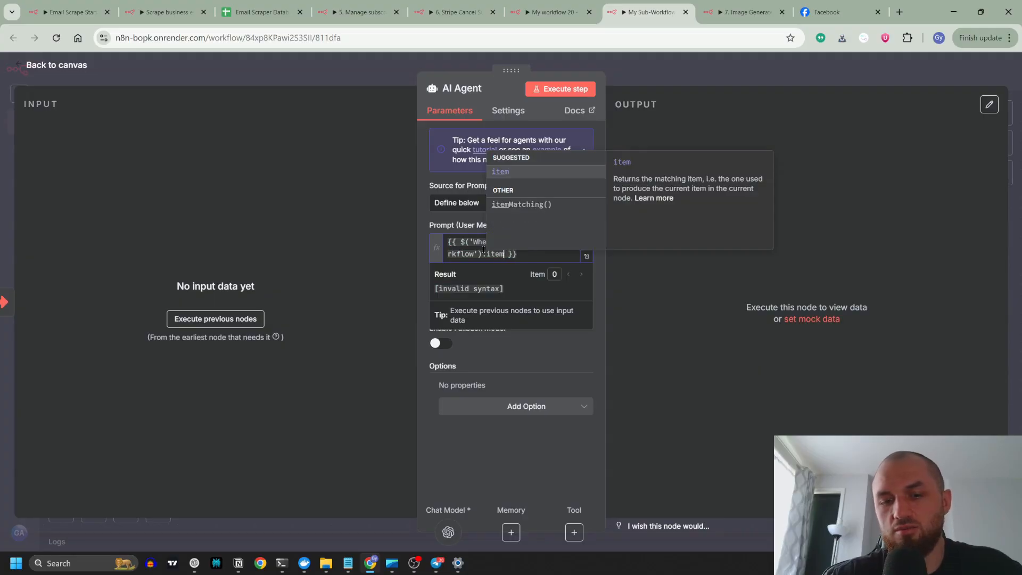
pyautogui.write('json.')
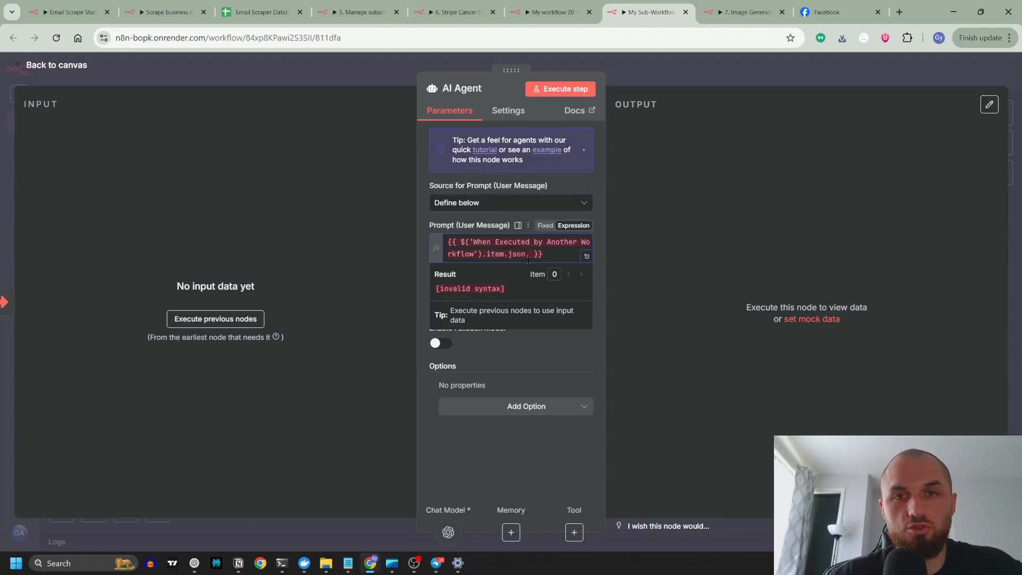
# Step: Copy the field name ImageDescription from the trigger and use it to complete the AI Agent's user prompt expression
pyautogui.click(356, 72)
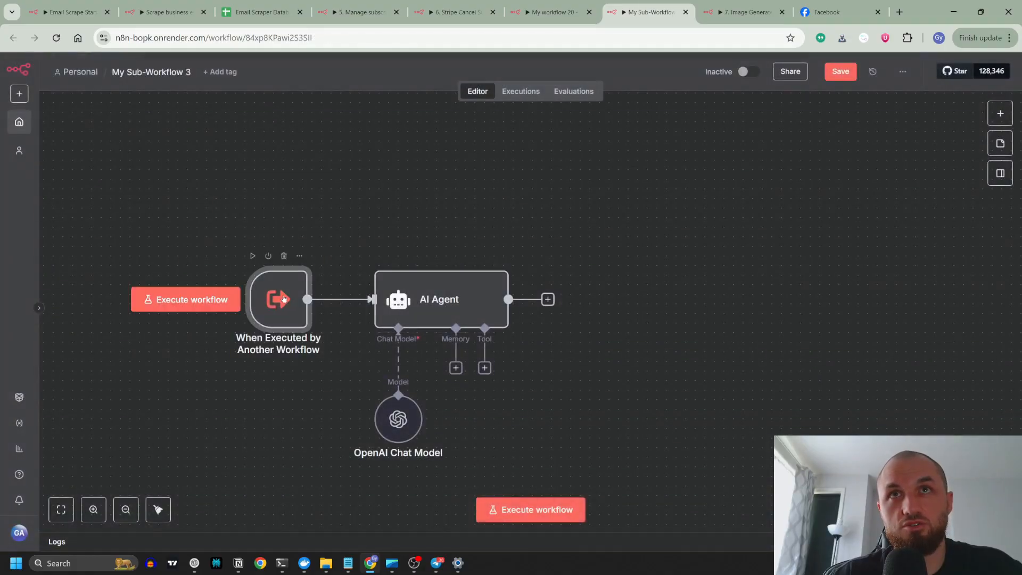
pyautogui.doubleClick(284, 298)
pyautogui.doubleClick(136, 204)
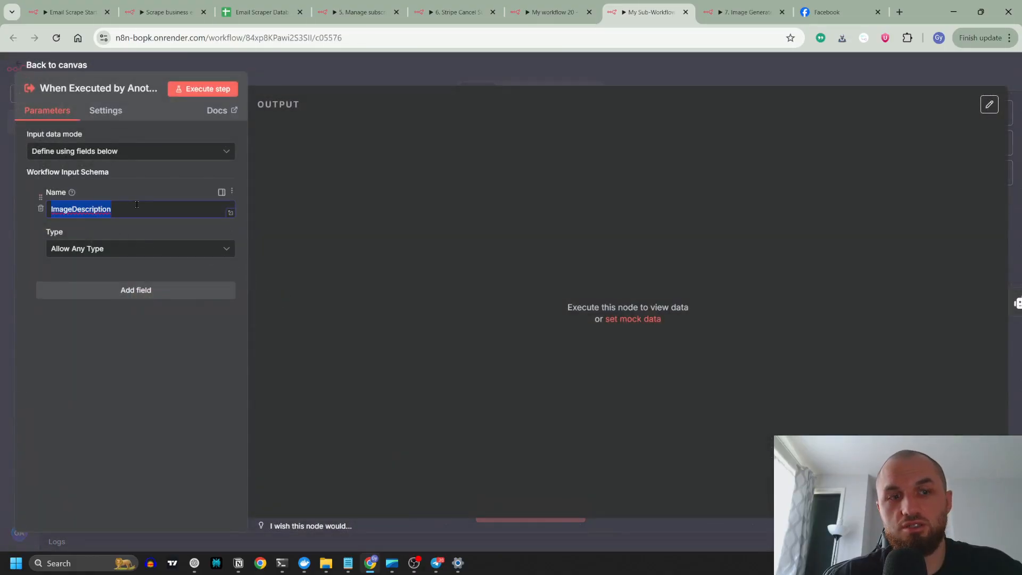
pyautogui.click(347, 74)
pyautogui.doubleClick(452, 293)
pyautogui.click(386, 69)
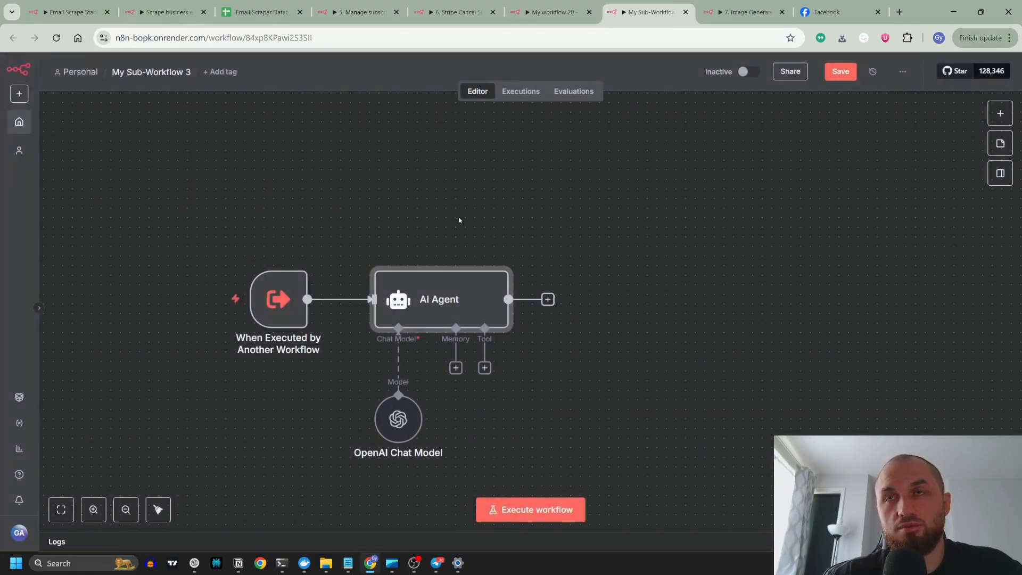
# Step: Add a system message making the AI Agent an expert image generation prompt designer that outputs only the prompt, using the user's request description
pyautogui.doubleClick(468, 299)
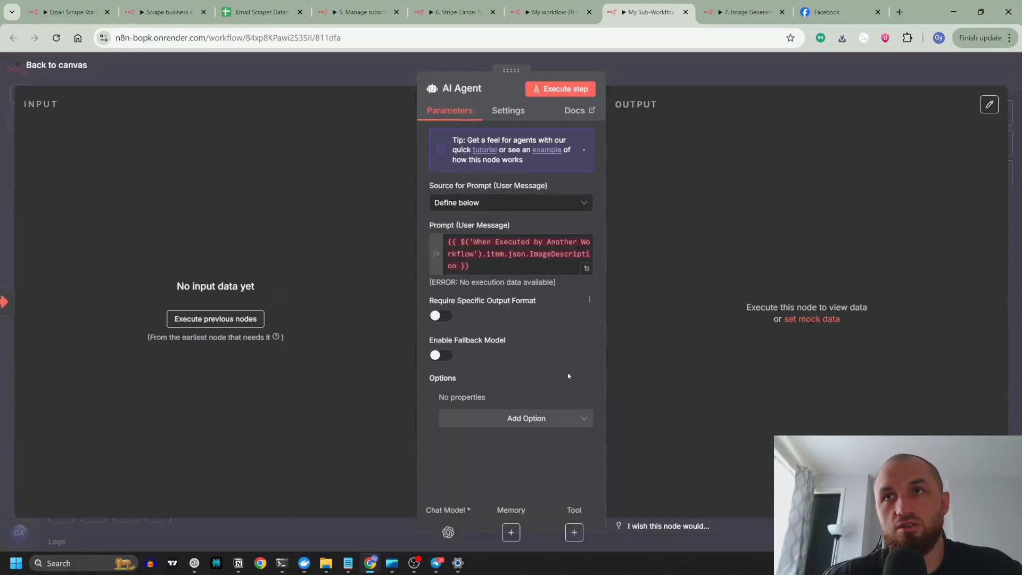
pyautogui.click(511, 418)
pyautogui.click(492, 286)
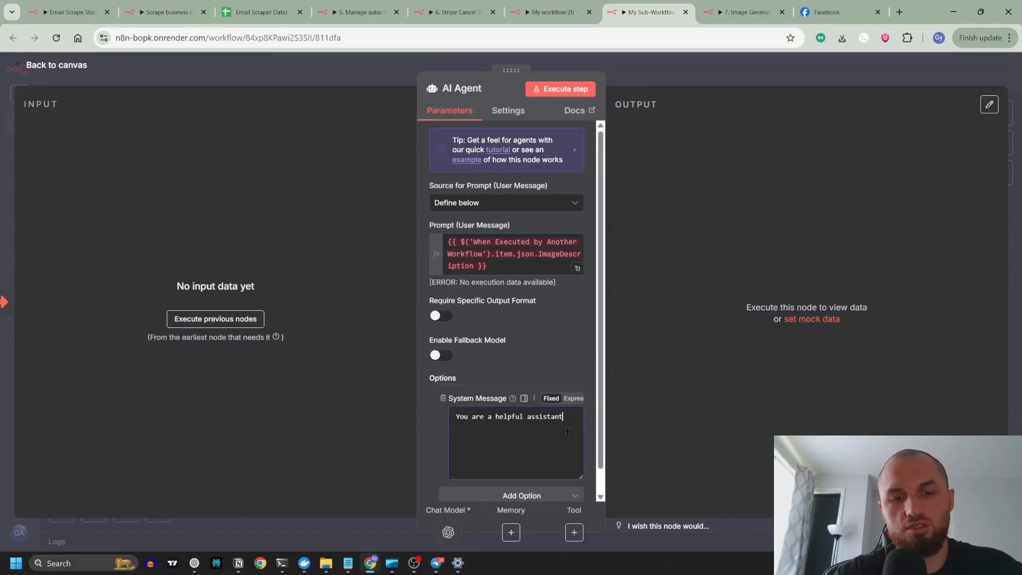
pyautogui.press('BackSpace')
pyautogui.press('BackSpace')
pyautogui.press('BackSpace')
pyautogui.press('BackSpace')
pyautogui.press('BackSpace')
pyautogui.press('BackSpace')
pyautogui.press('BackSpace')
pyautogui.press('BackSpace')
pyautogui.press('BackSpace')
pyautogui.press('BackSpace')
pyautogui.press('BackSpace')
pyautogui.press('BackSpace')
pyautogui.press('BackSpace')
pyautogui.hotkey('ctrl', 'a')
pyautogui.write('You are an expert image generation prompt designer. Your task is to write and output the image generation prompt only. You have to use the users request description.')
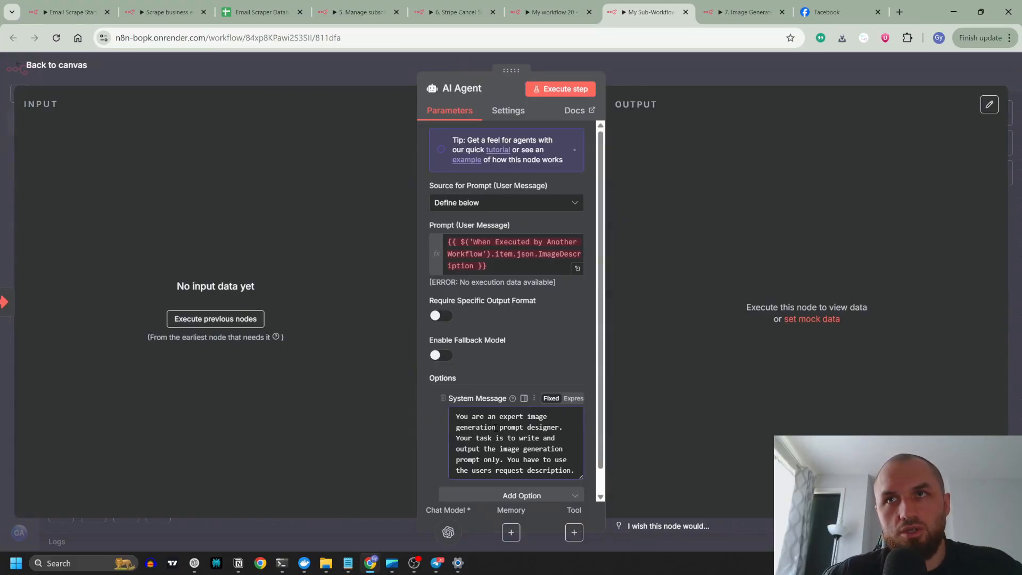
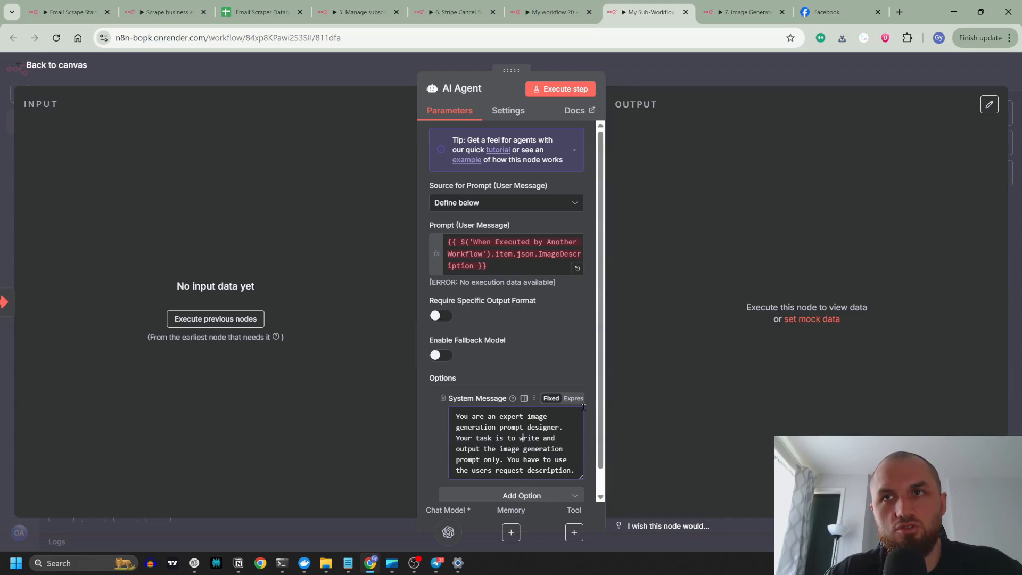
# Step: Put the label "Image Description:" before the expression in the AI Agent's user prompt
pyautogui.click(448, 241)
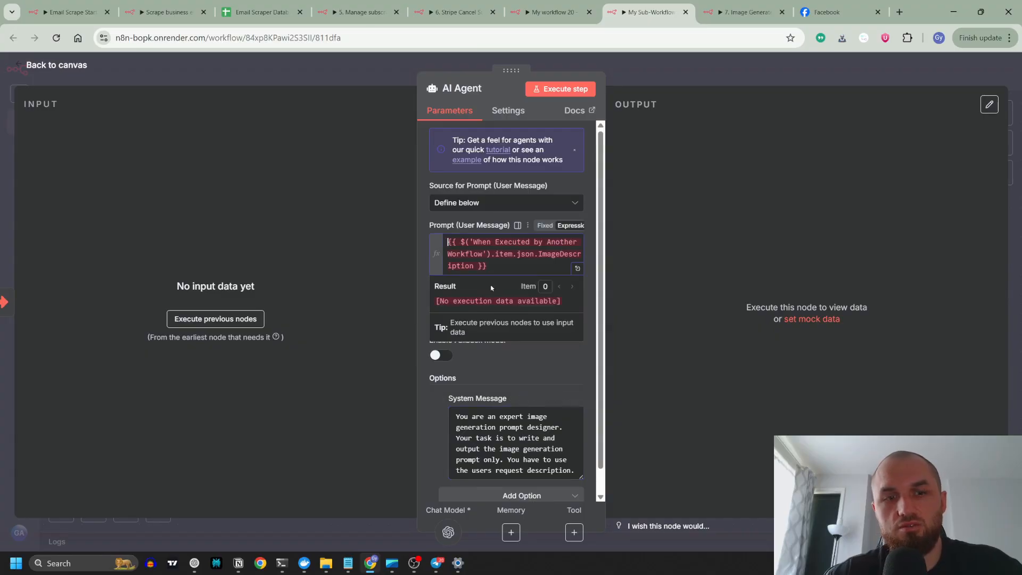
pyautogui.write('Image')
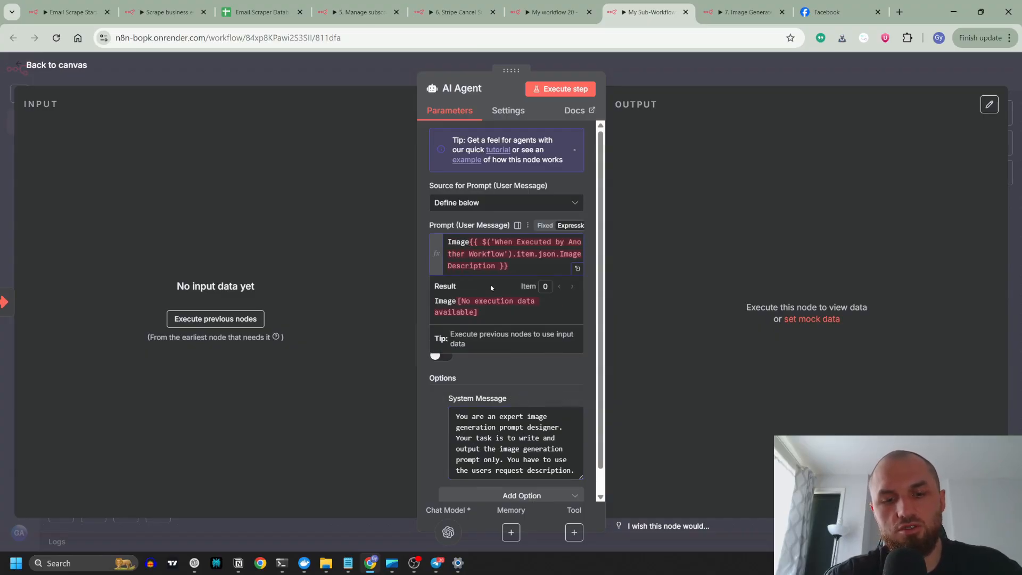
pyautogui.write(' Description:')
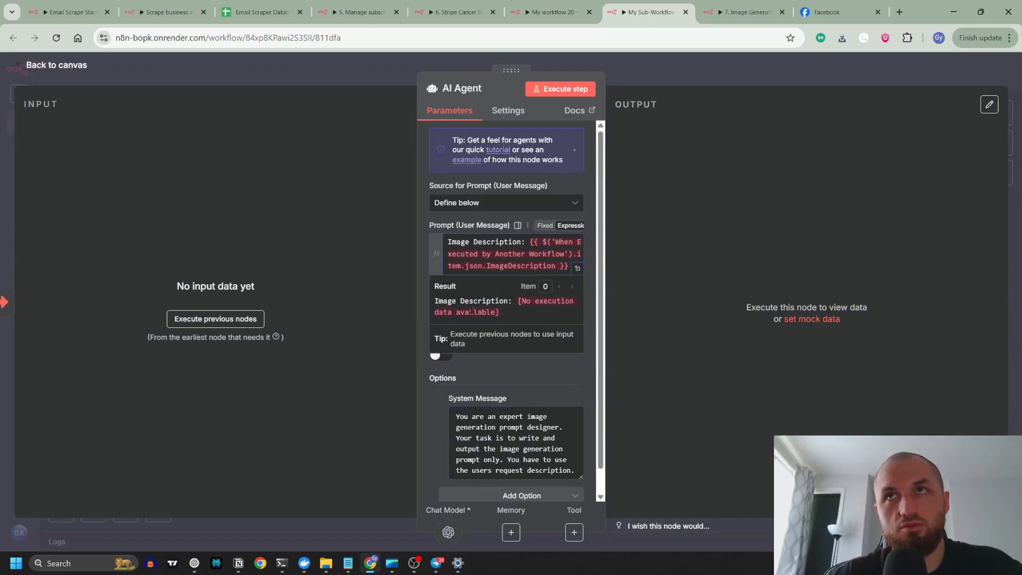
# Step: Add a Google Gemini Generate an Image node after the AI Agent and select the imagen-3.0 model
pyautogui.click(385, 65)
pyautogui.press('Tab')
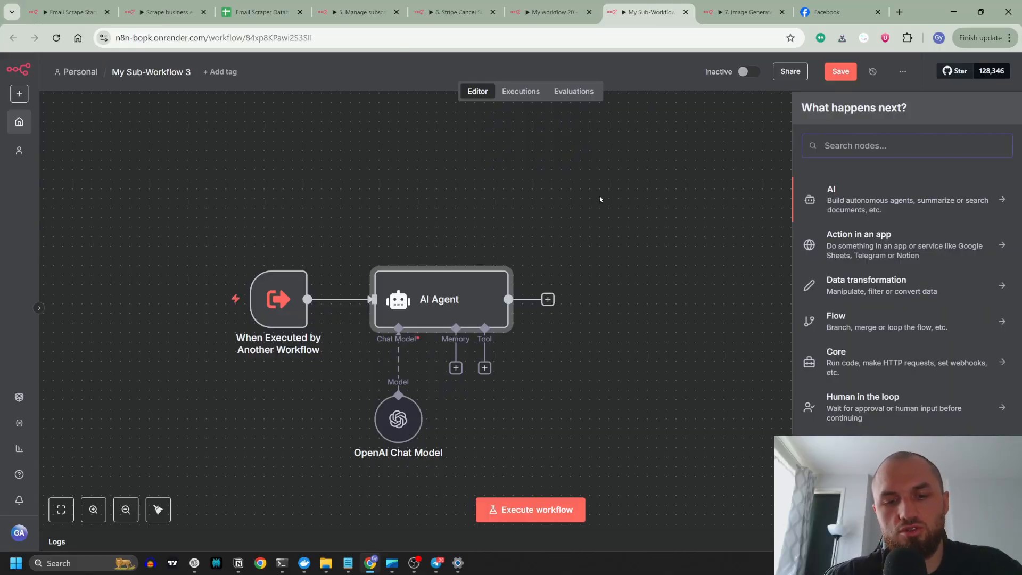
pyautogui.write('gemi')
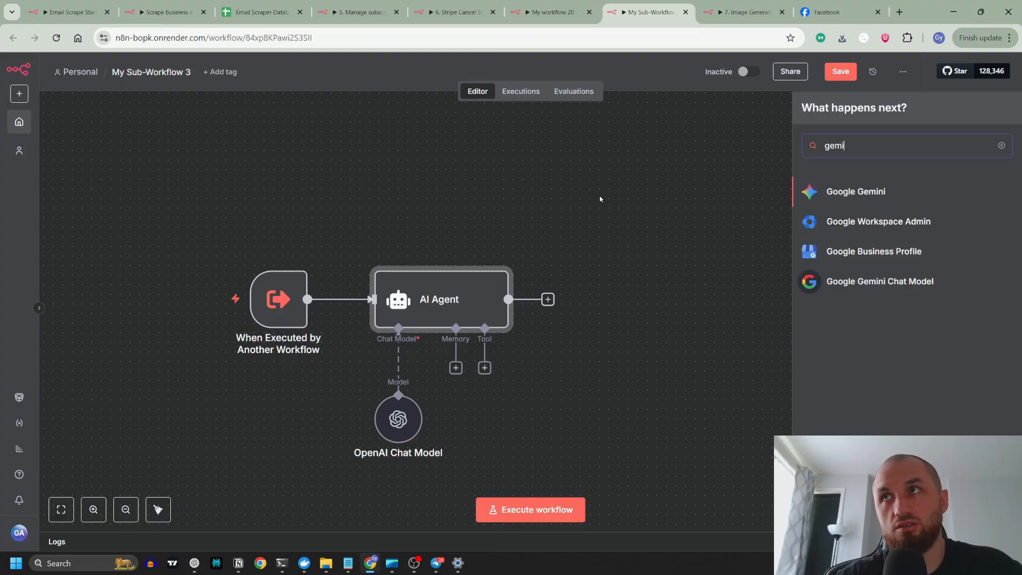
pyautogui.press('Return')
pyautogui.click(809, 399)
pyautogui.click(516, 264)
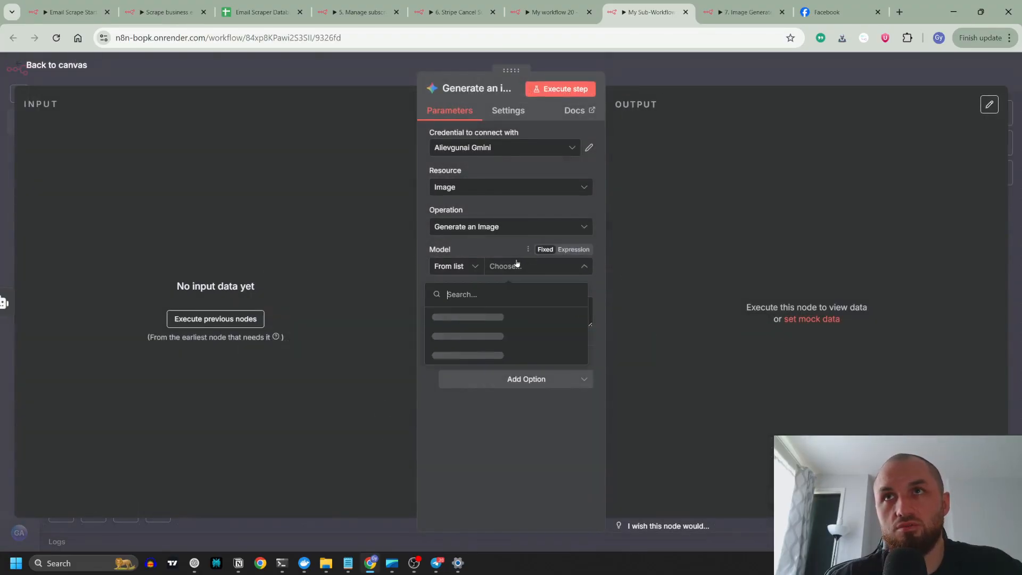
pyautogui.click(495, 317)
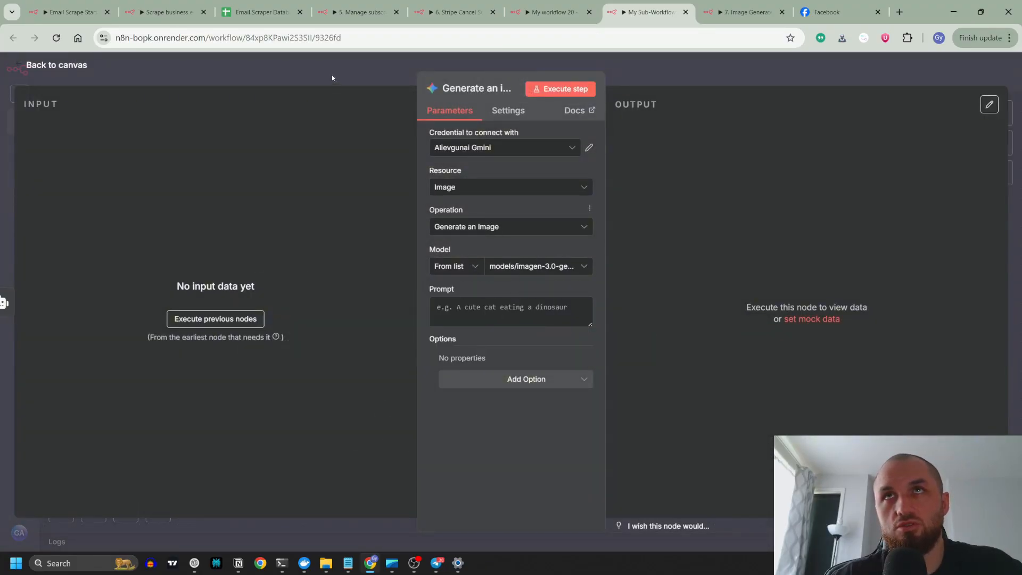
pyautogui.click(346, 69)
# Step: Switch the Generate an image node's prompt to an expression and begin a {{ }} block in it
pyautogui.doubleClick(613, 300)
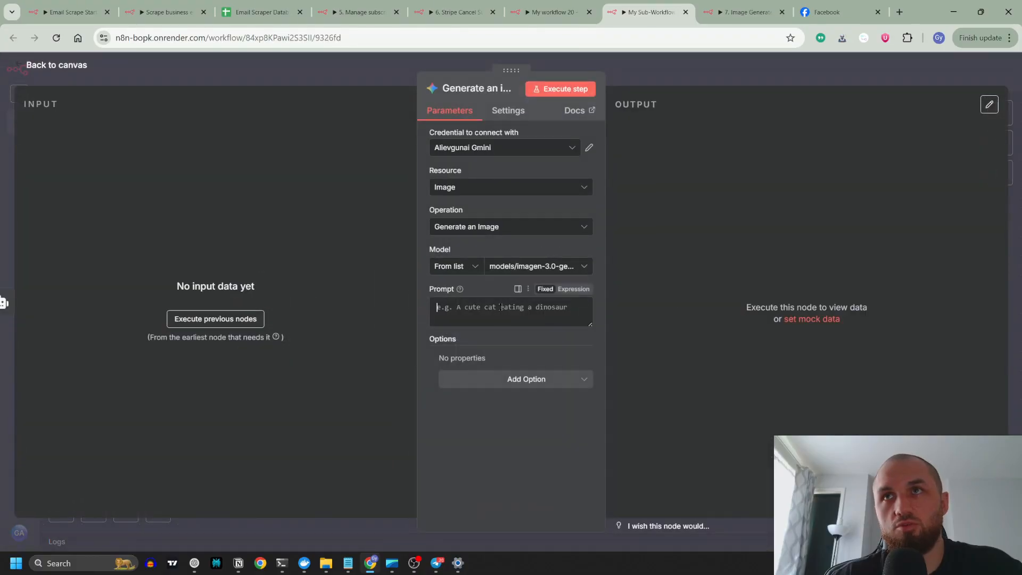
pyautogui.click(566, 290)
pyautogui.write('{{')
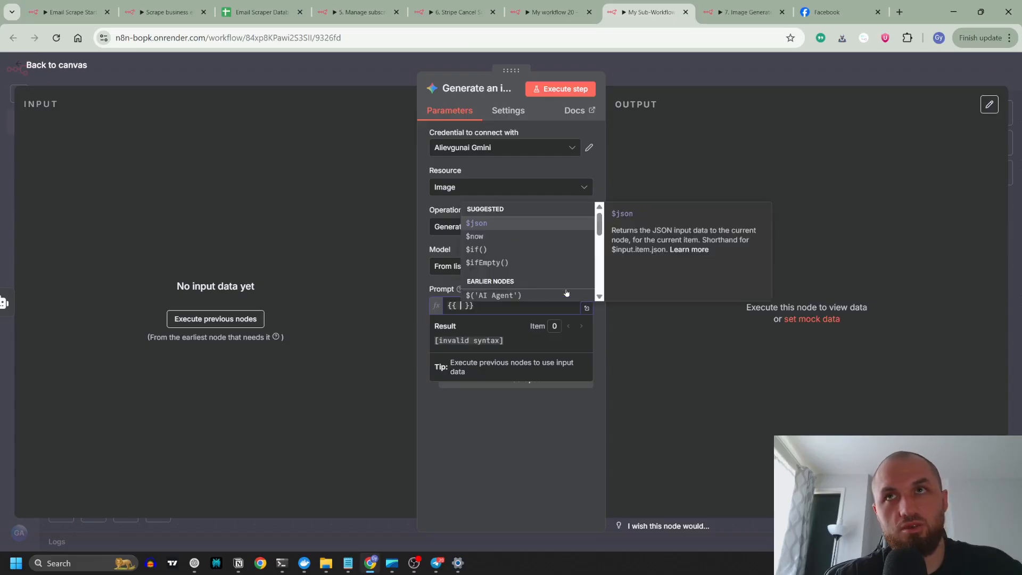
pyautogui.press('Down')
pyautogui.press('Down')
pyautogui.press('Down')
pyautogui.press('Down')
pyautogui.press('Return')
pyautogui.press('BackSpace')
pyautogui.press('BackSpace')
pyautogui.press('BackSpace')
pyautogui.press('BackSpace')
pyautogui.press('BackSpace')
pyautogui.press('BackSpace')
pyautogui.press('BackSpace')
pyautogui.press('BackSpace')
pyautogui.press('BackSpace')
pyautogui.press('BackSpace')
pyautogui.press('BackSpace')
pyautogui.press('BackSpace')
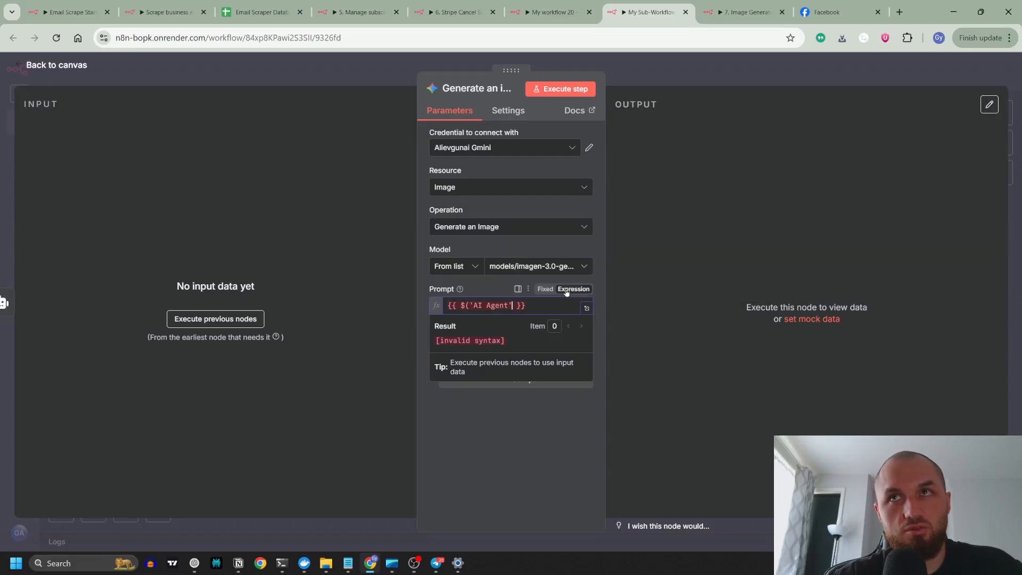
# Step: Complete the image node's prompt expression as {{ $json.item.output }}
pyautogui.write('js')
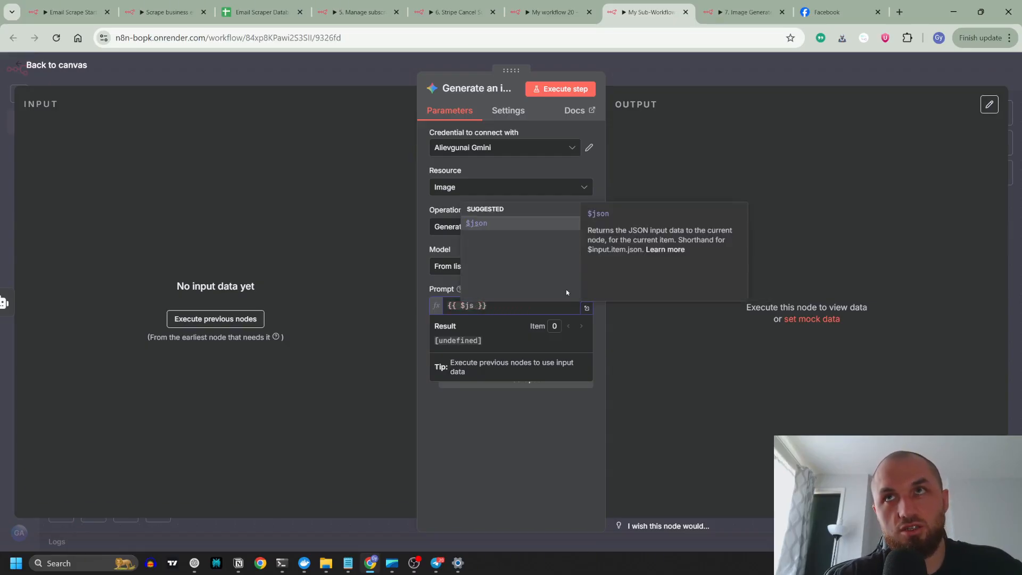
pyautogui.press('Return')
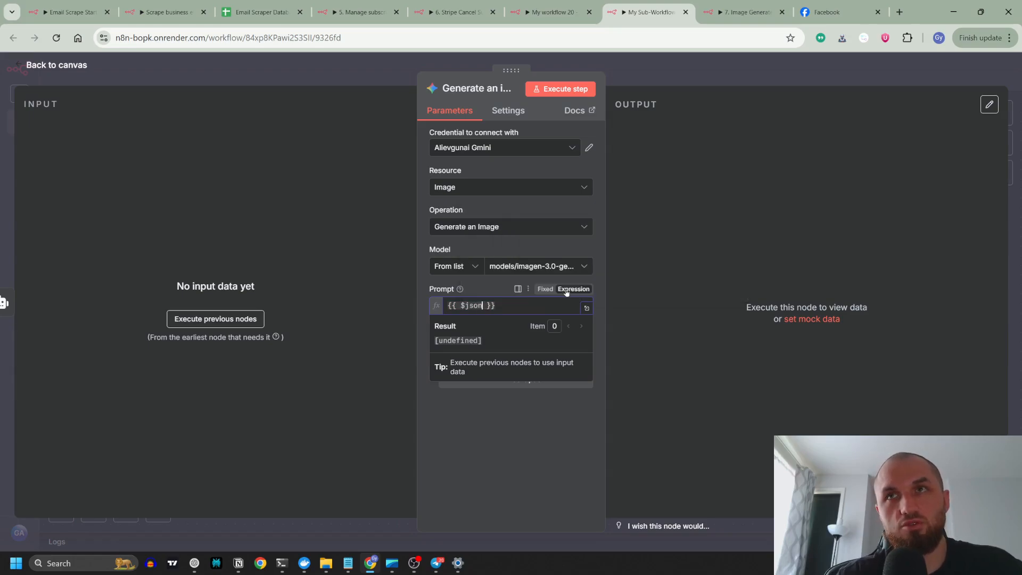
pyautogui.write('.item')
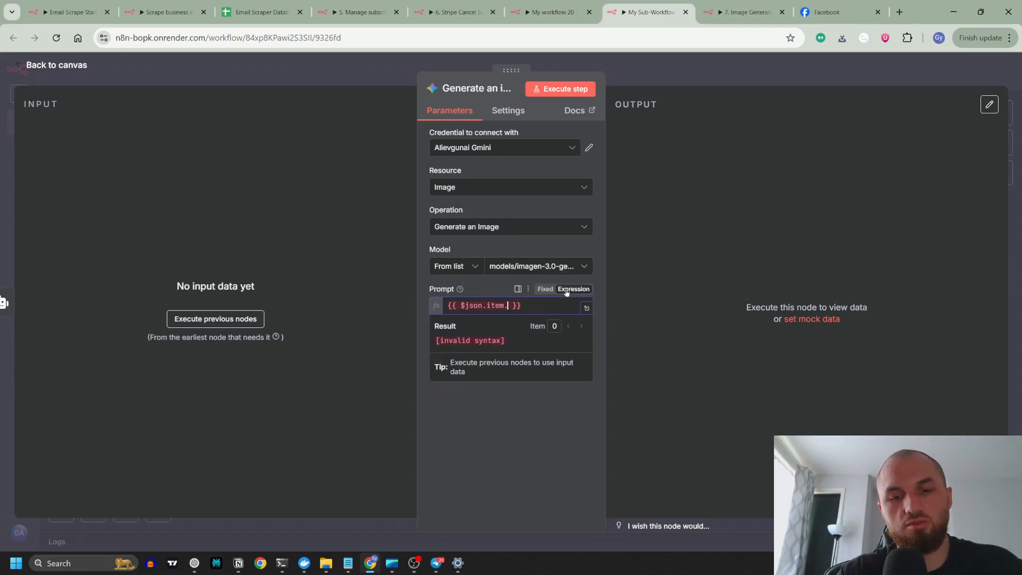
pyautogui.write('.output')
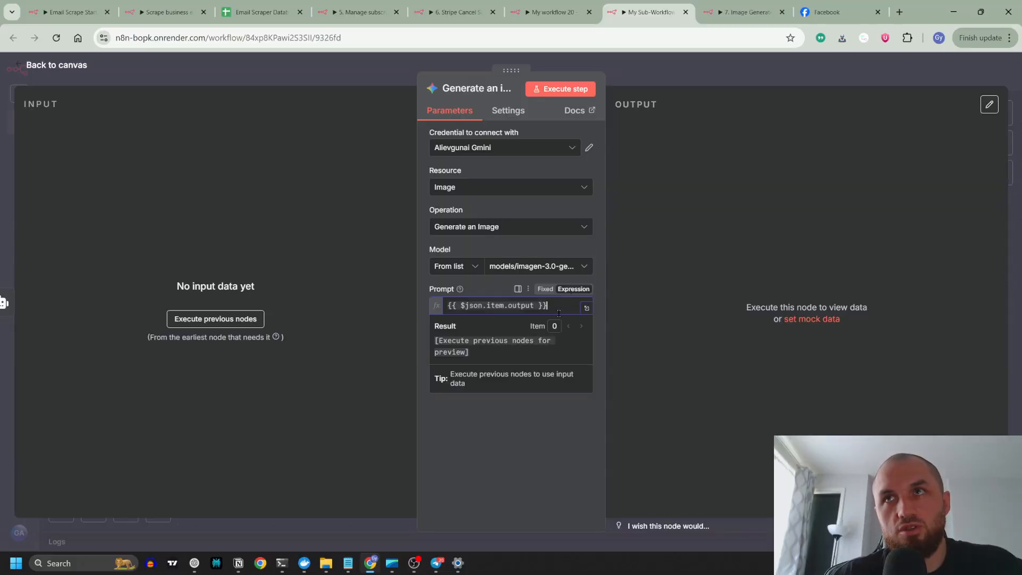
pyautogui.press('Escape')
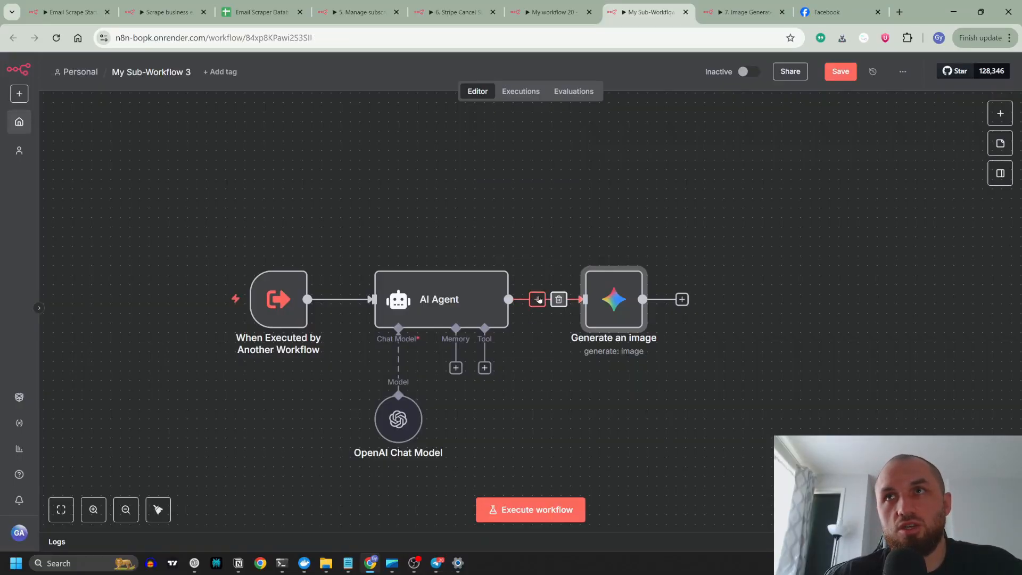
# Step: Insert an Edit Fields (Set) node between the AI Agent and Generate an image nodes
pyautogui.click(538, 299)
pyautogui.write('set')
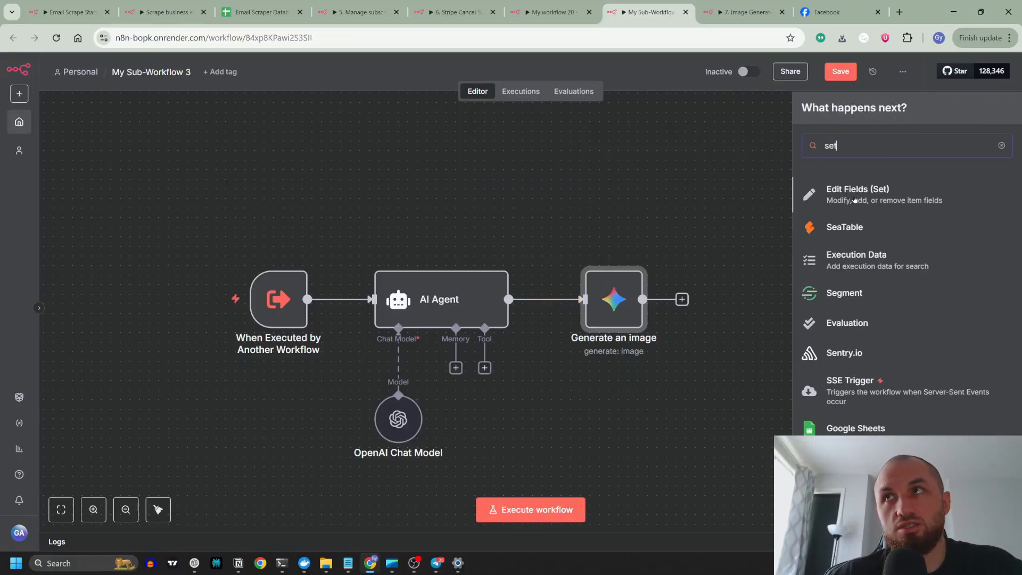
pyautogui.click(855, 197)
pyautogui.press('Escape')
pyautogui.doubleClick(738, 297)
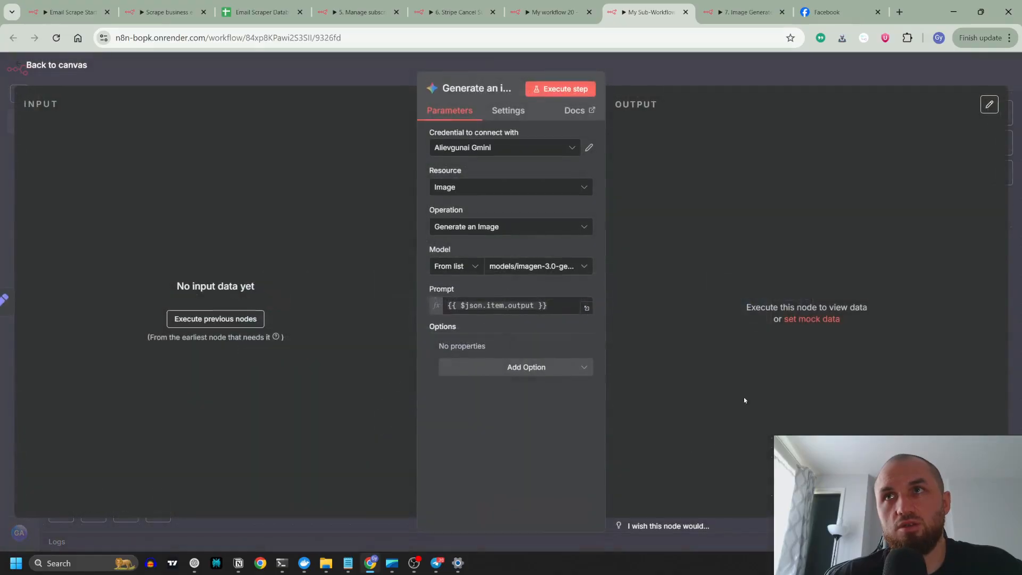
pyautogui.click(537, 305)
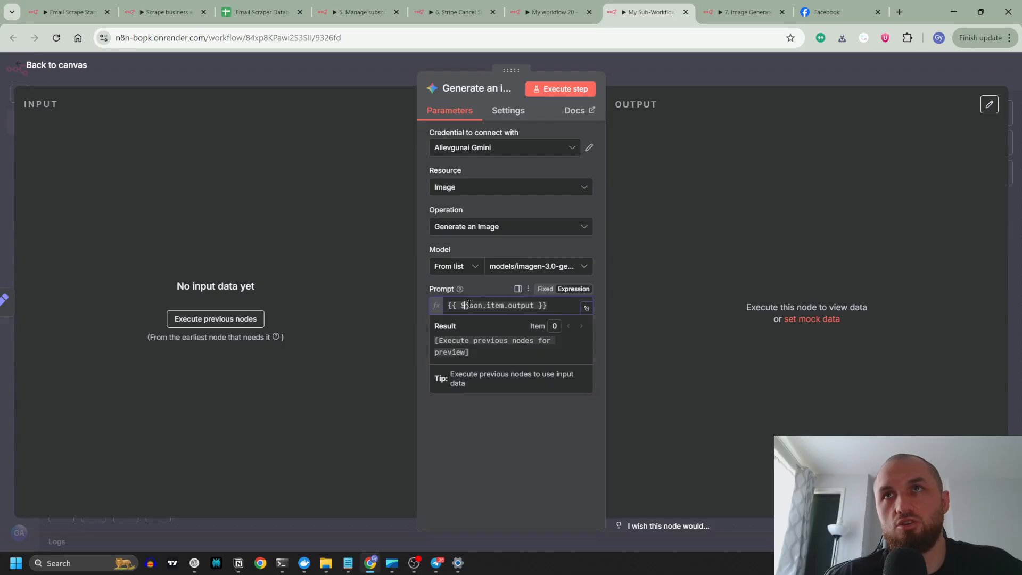
pyautogui.press('Escape')
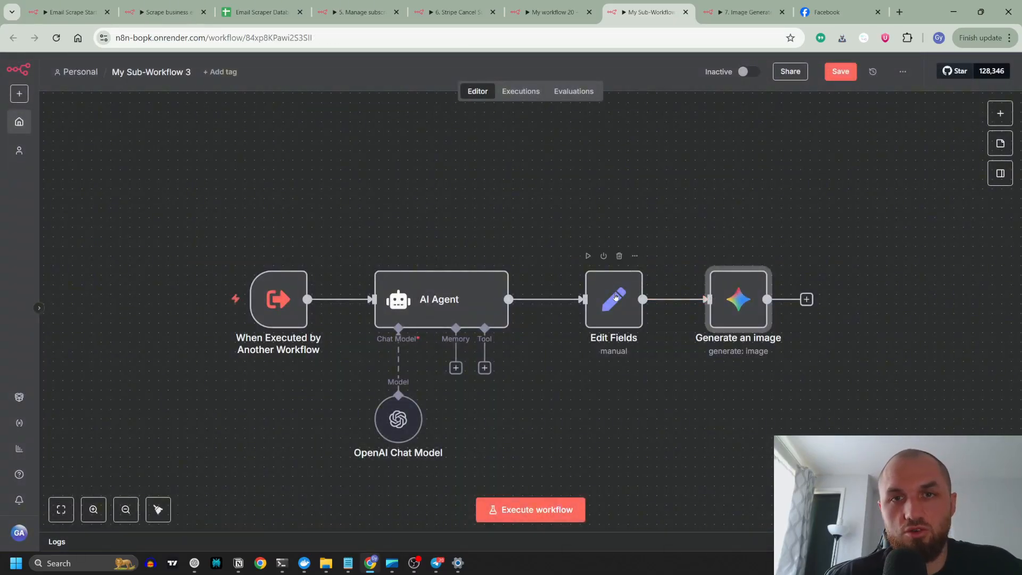
# Step: Change the Generate an image node's prompt expression to {{ $('AI Agent').item.json.output }}
pyautogui.doubleClick(738, 299)
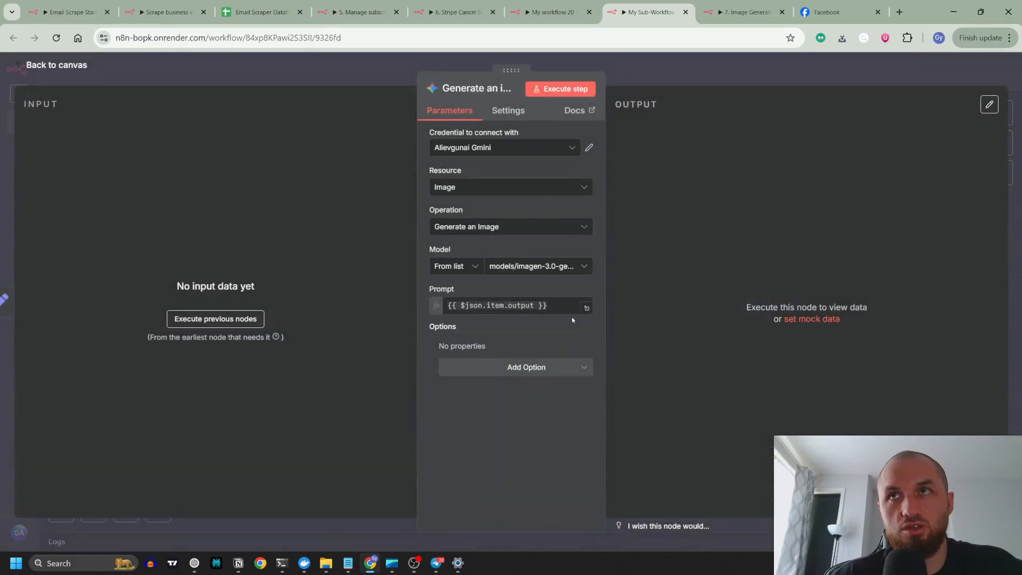
pyautogui.doubleClick(473, 305)
pyautogui.press('BackSpace')
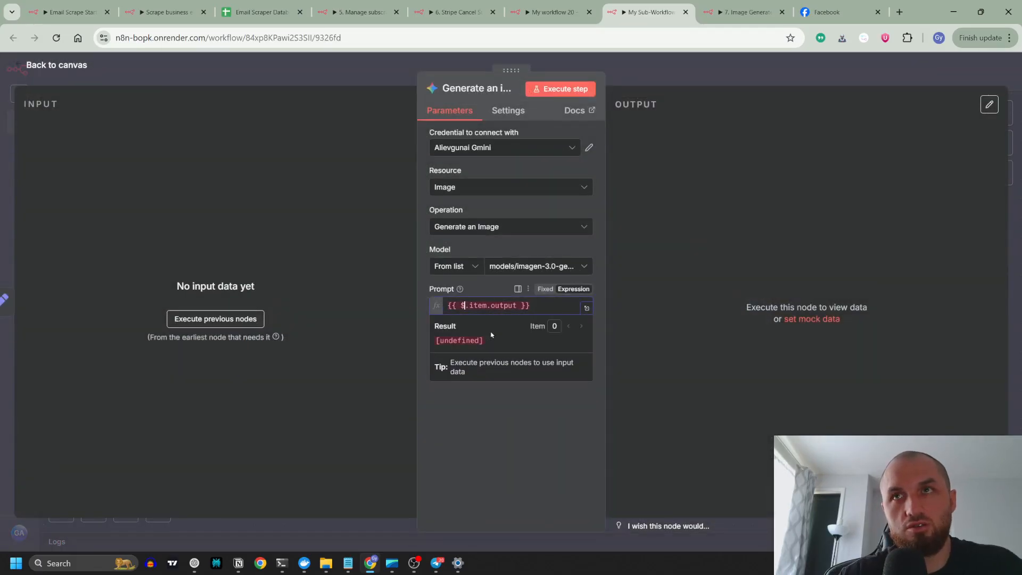
pyautogui.write('(')
pyautogui.press('Down')
pyautogui.press('Return')
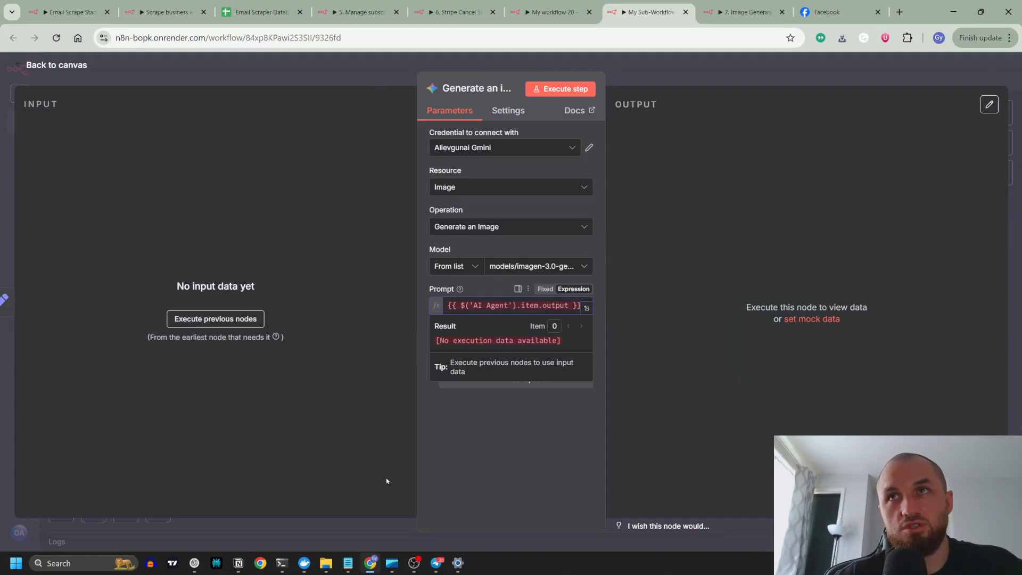
pyautogui.press('BackSpace')
pyautogui.press('BackSpace')
pyautogui.press('BackSpace')
pyautogui.press('BackSpace')
pyautogui.press('BackSpace')
pyautogui.press('BackSpace')
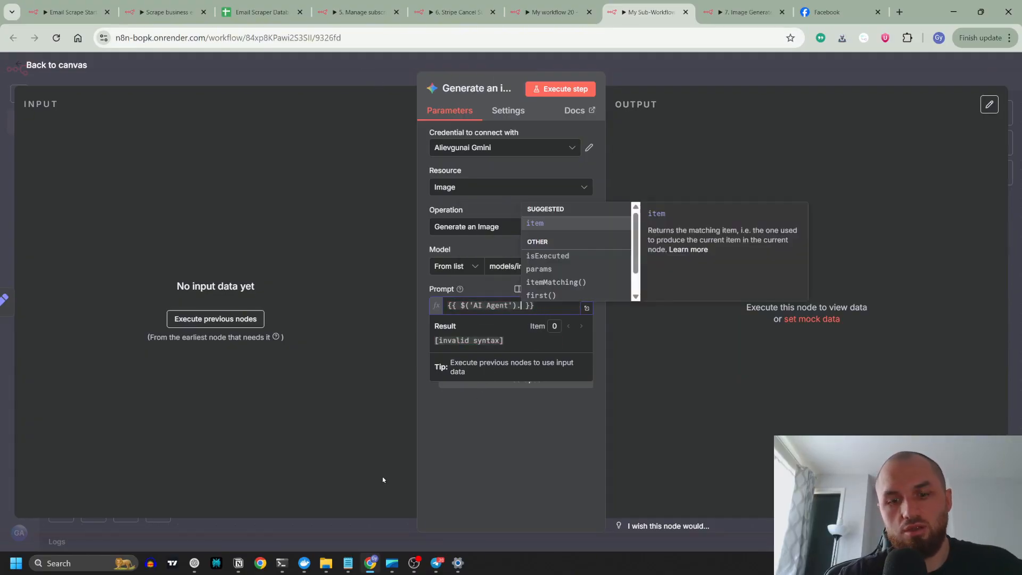
pyautogui.press('Escape')
pyautogui.write('json.output')
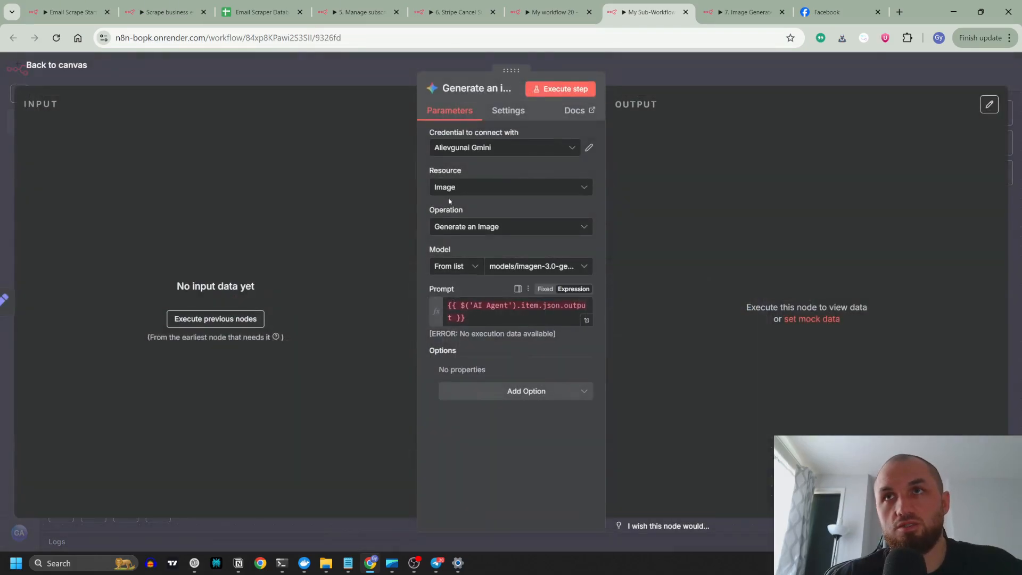
pyautogui.click(377, 76)
pyautogui.moveTo(738, 302); pyautogui.dragTo(821, 262)
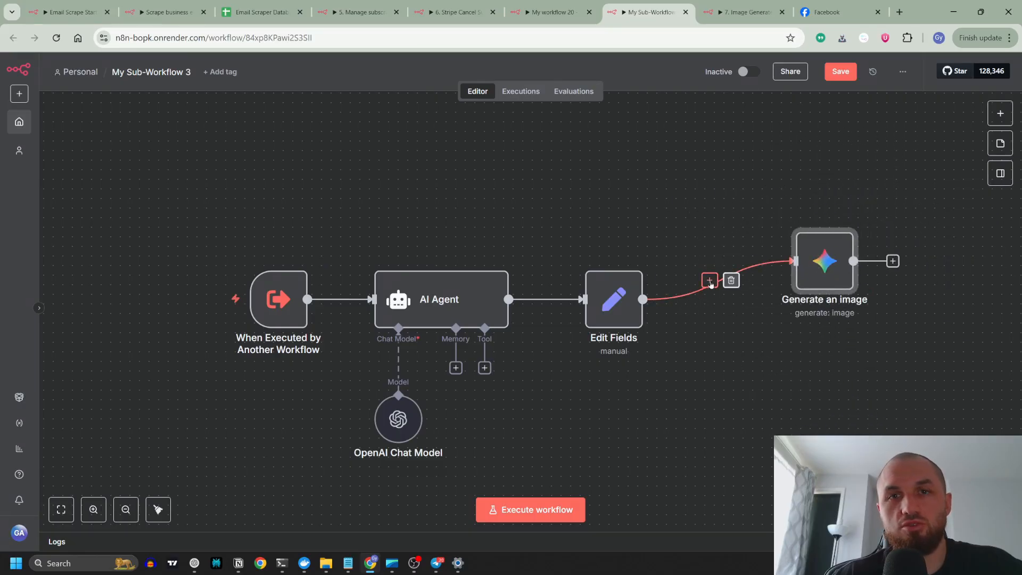
pyautogui.doubleClick(822, 260)
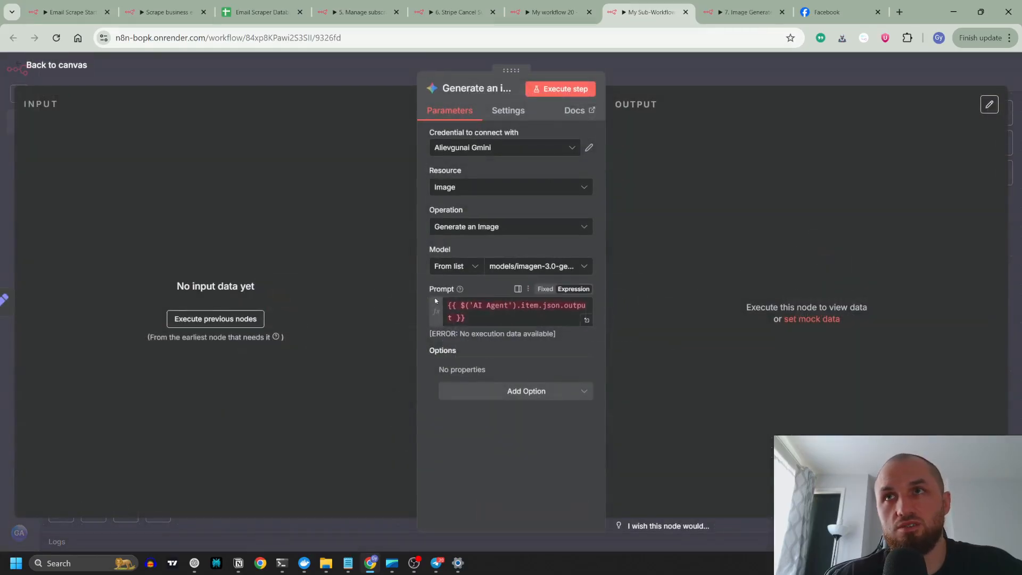
pyautogui.click(392, 77)
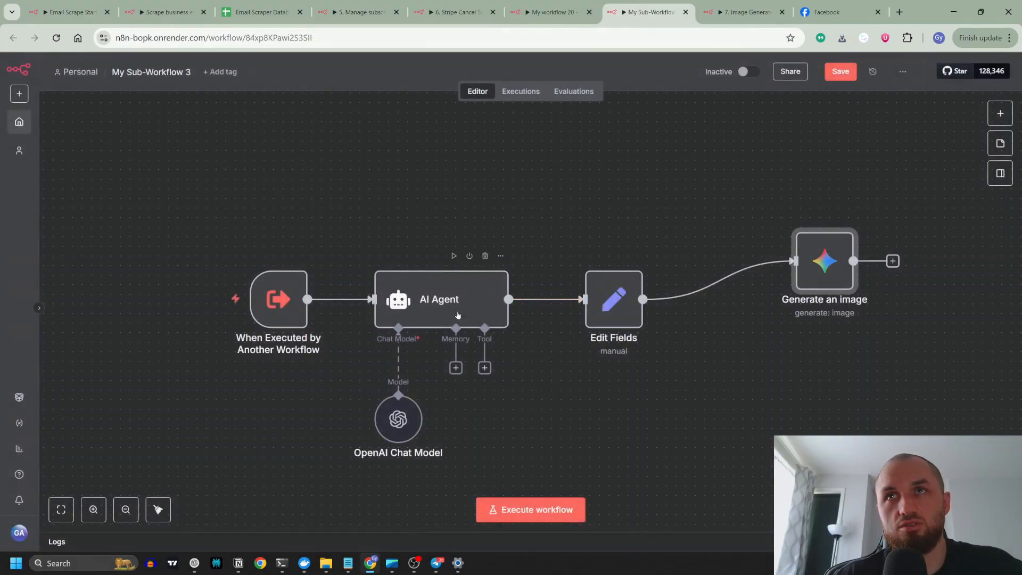
pyautogui.moveTo(819, 268); pyautogui.dragTo(752, 298)
pyautogui.doubleClick(752, 297)
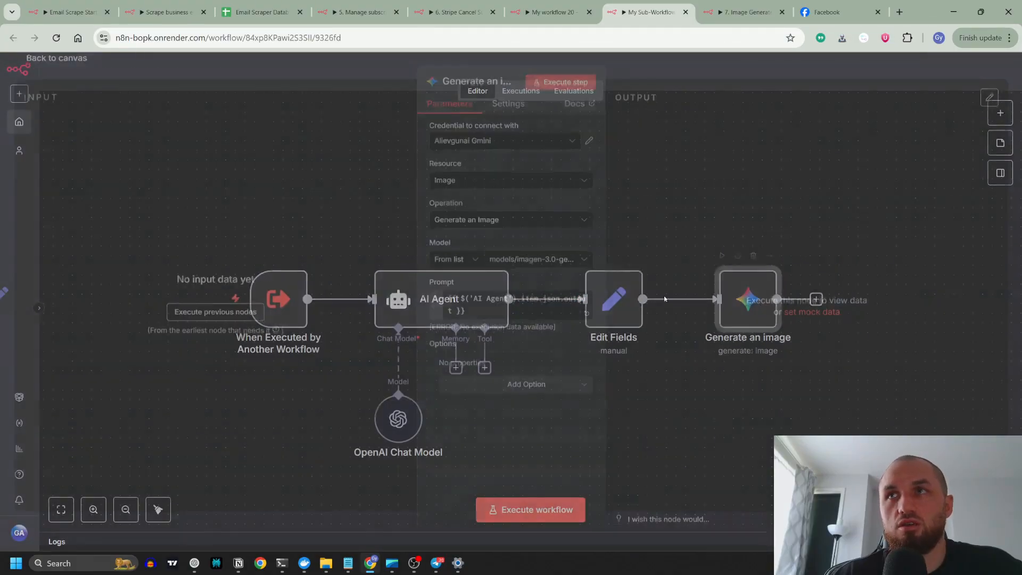
pyautogui.click(516, 391)
pyautogui.click(472, 282)
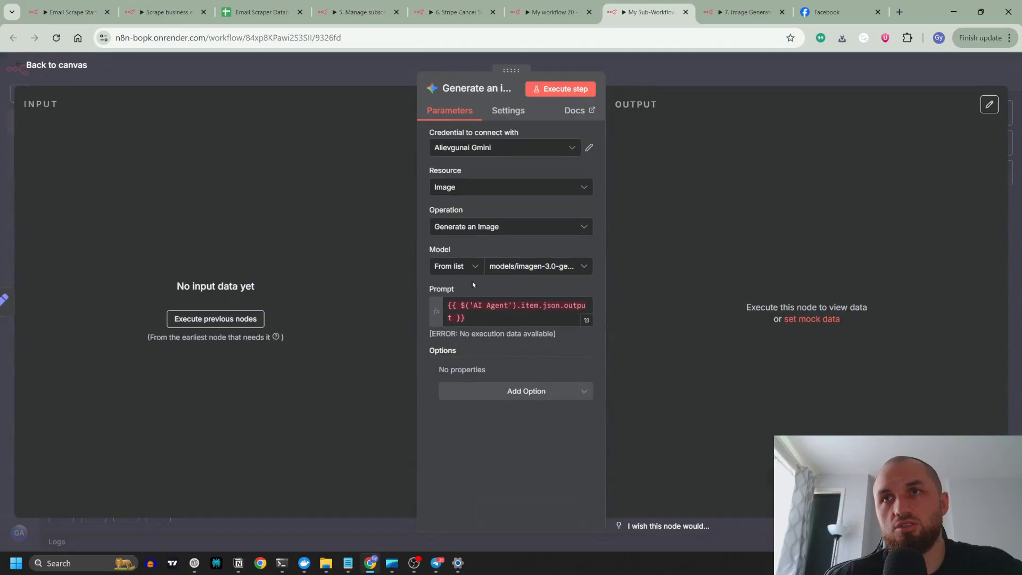
pyautogui.press('Escape')
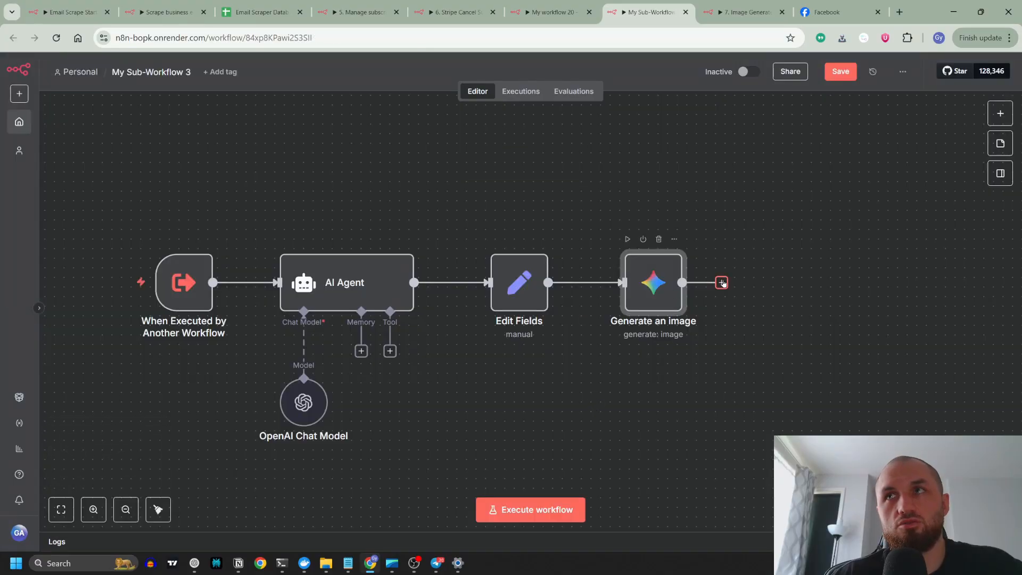
# Step: In My workflow 20, choose the run mode of the Execute Workflow node and return to My Sub-Workflow 3
pyautogui.hotkey('ctrl', 'shift', 'Tab')
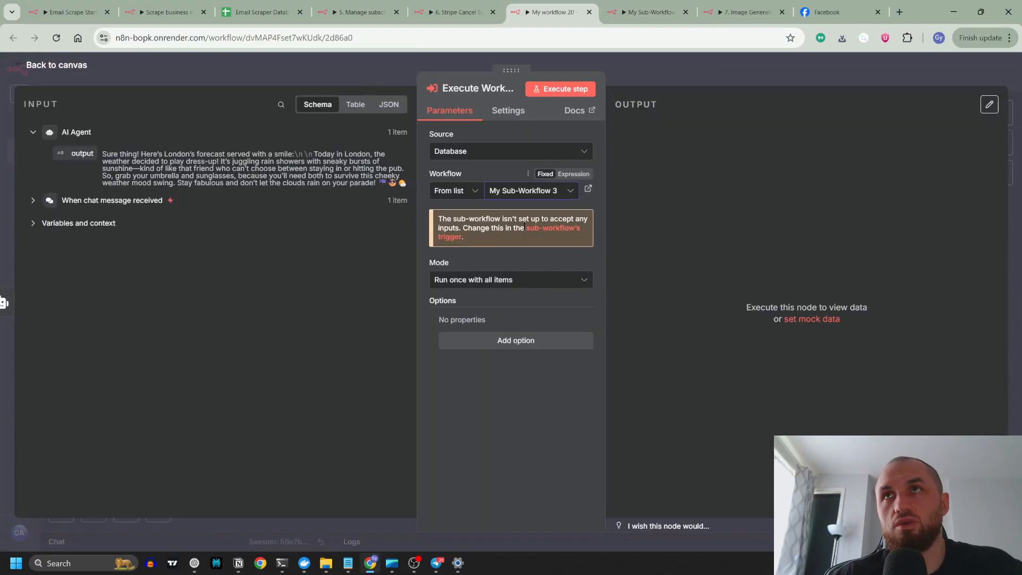
pyautogui.click(484, 281)
pyautogui.click(490, 340)
pyautogui.click(652, 13)
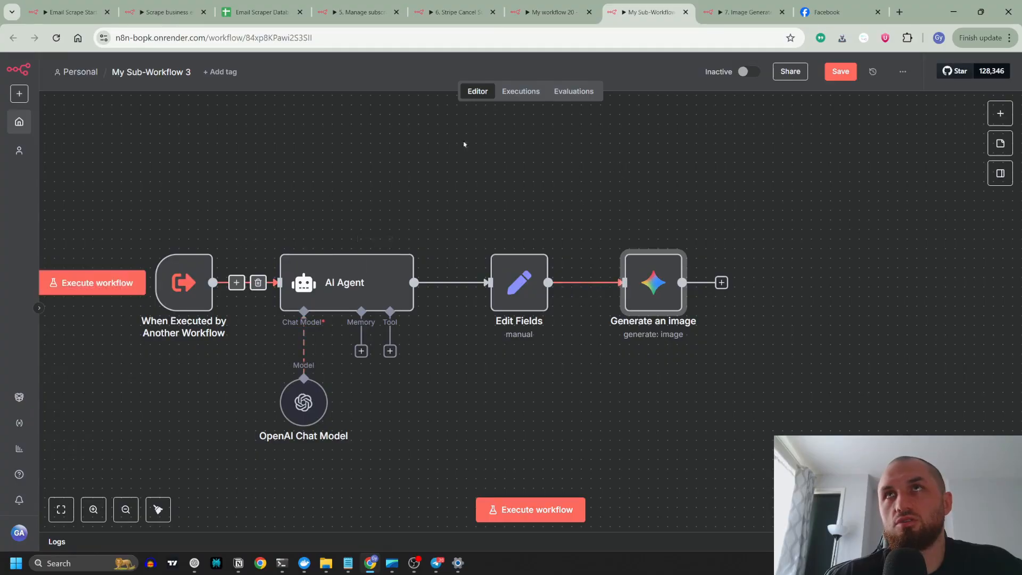
# Step: Add another Execute Workflow node to My workflow 20 and create a new sub-workflow for it
pyautogui.hotkey('ctrl', 'shift', 'Tab')
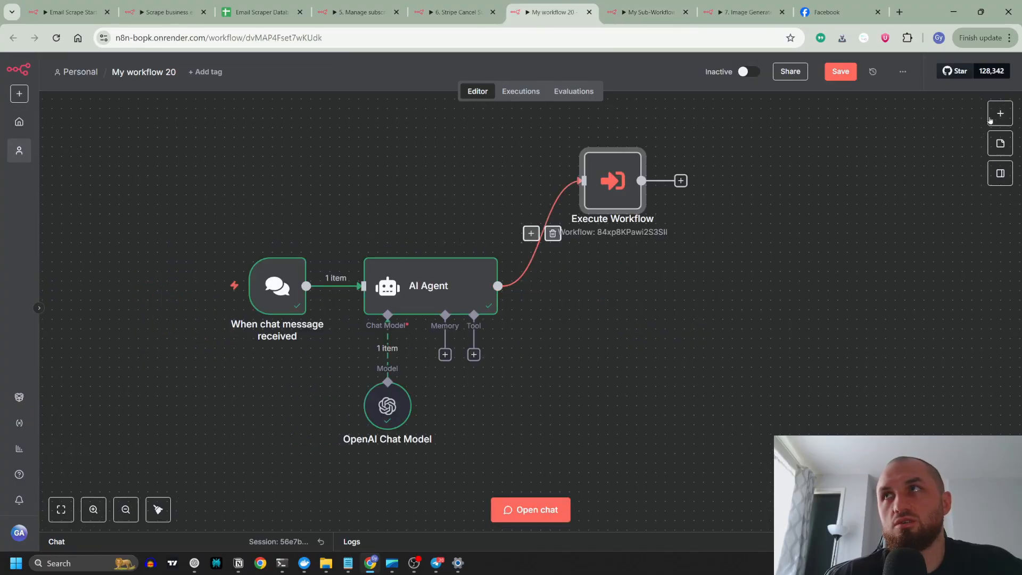
pyautogui.click(1000, 113)
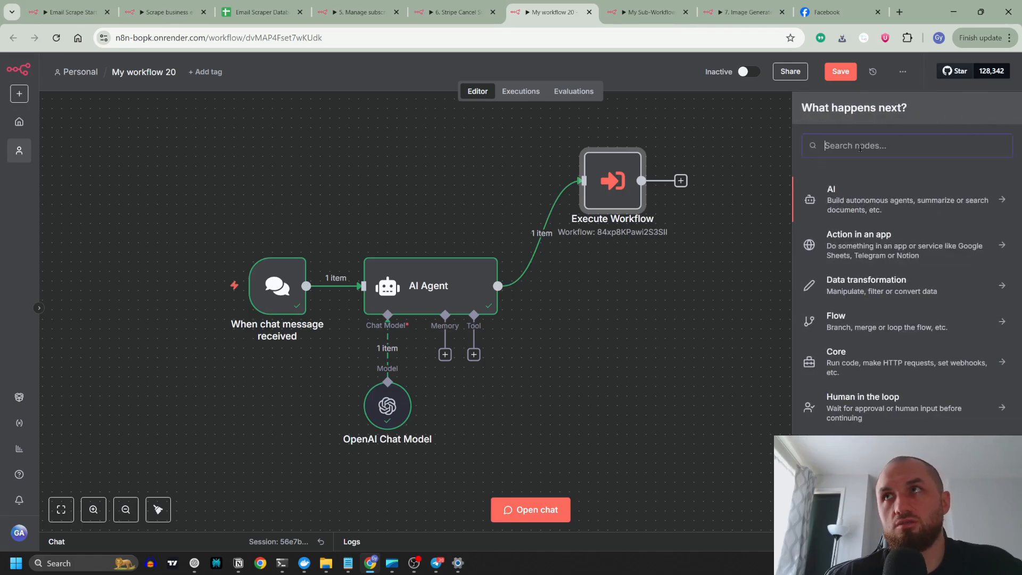
pyautogui.click(860, 192)
pyautogui.click(808, 111)
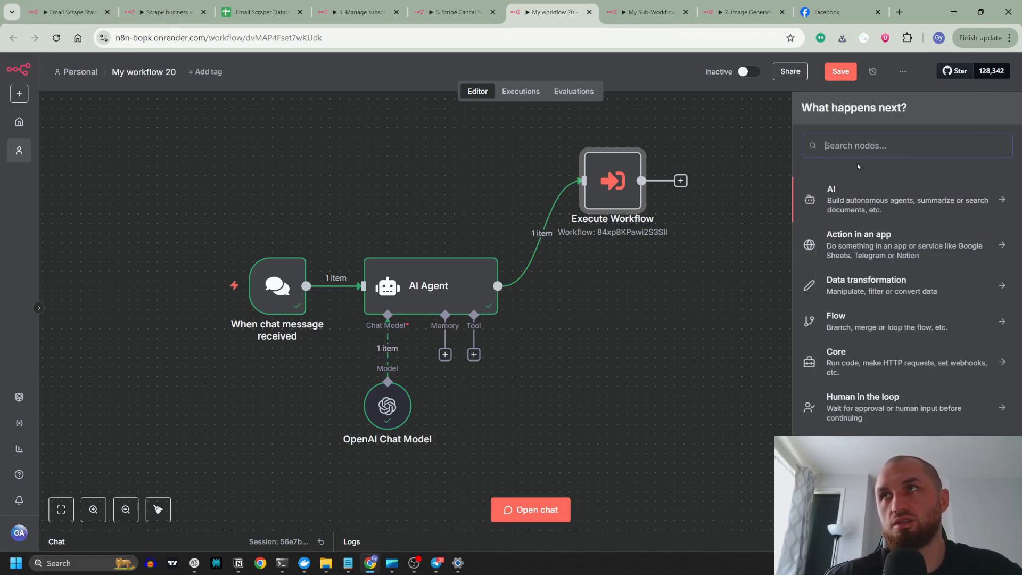
pyautogui.write('exe')
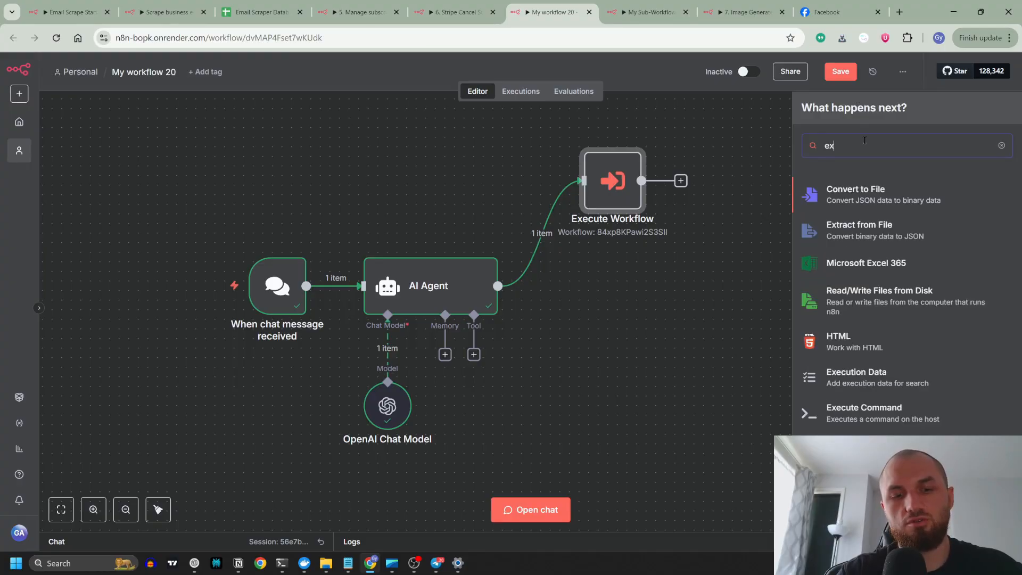
pyautogui.click(872, 242)
pyautogui.click(865, 215)
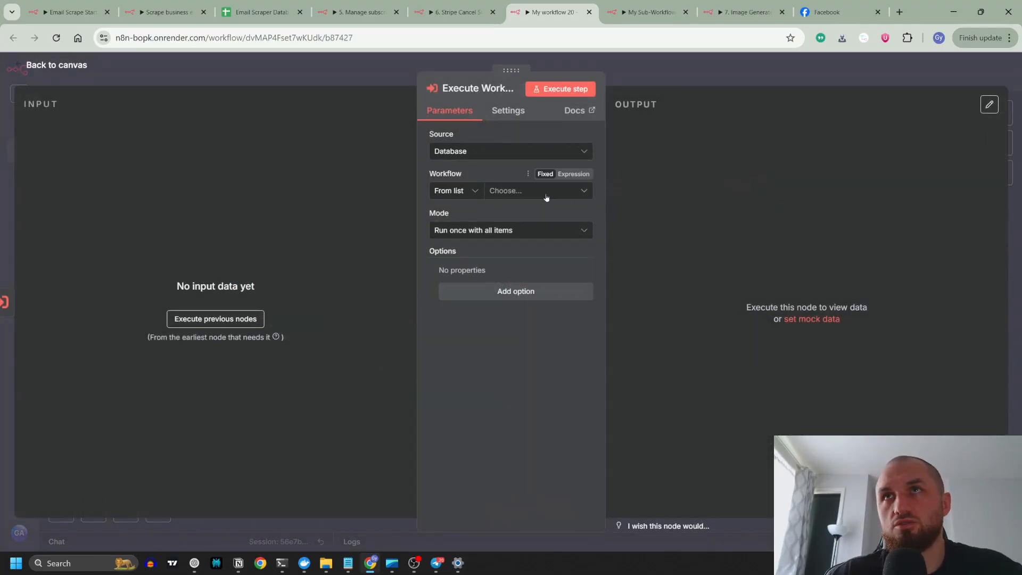
pyautogui.click(529, 191)
pyautogui.click(508, 242)
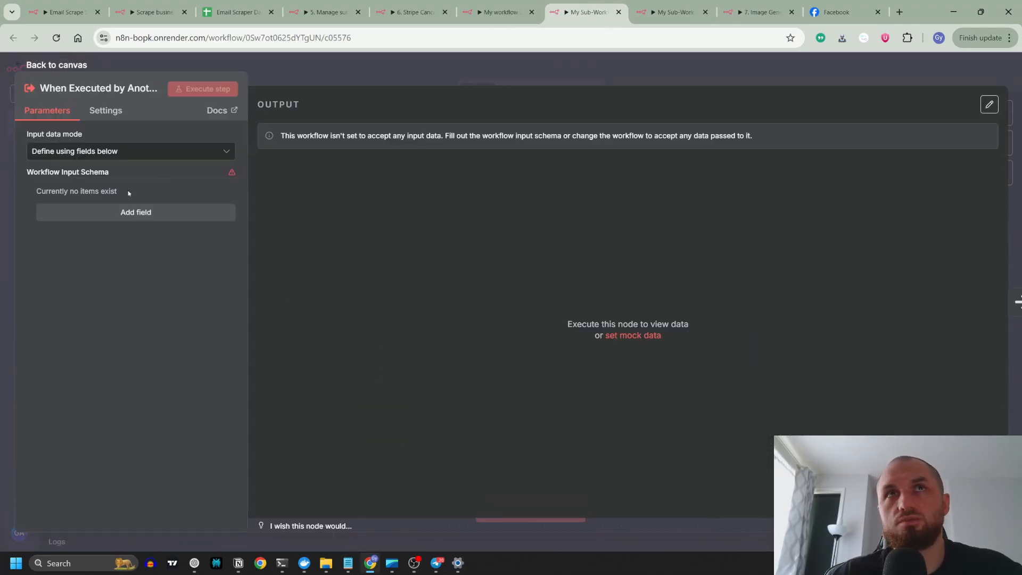
# Step: Add a workflow input field named postDescription with the type Allow Any Type to the sub-workflow trigger, keeping the fields-based input mode
pyautogui.click(105, 208)
pyautogui.write('post')
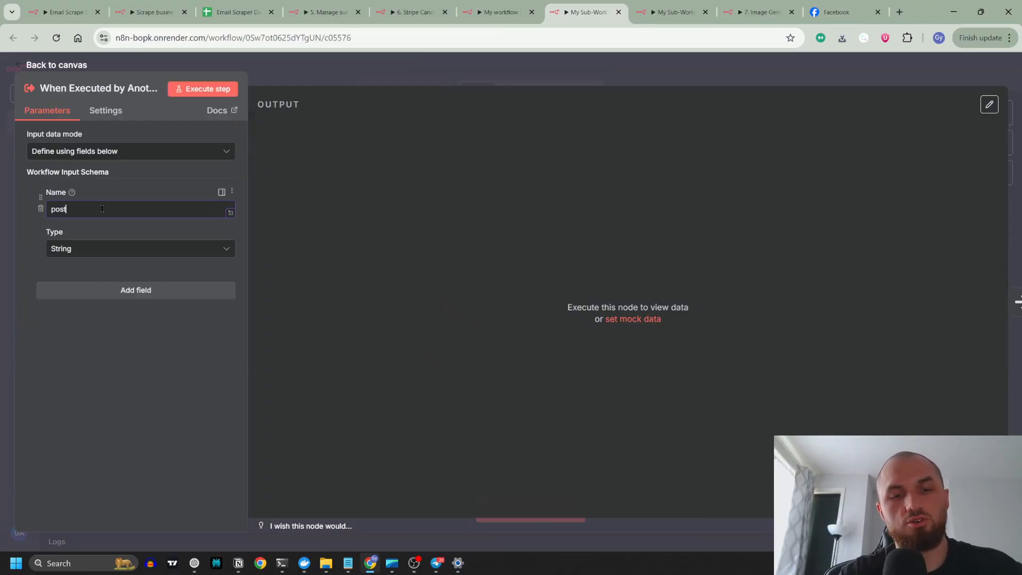
pyautogui.write('Description')
pyautogui.click(140, 249)
pyautogui.click(119, 276)
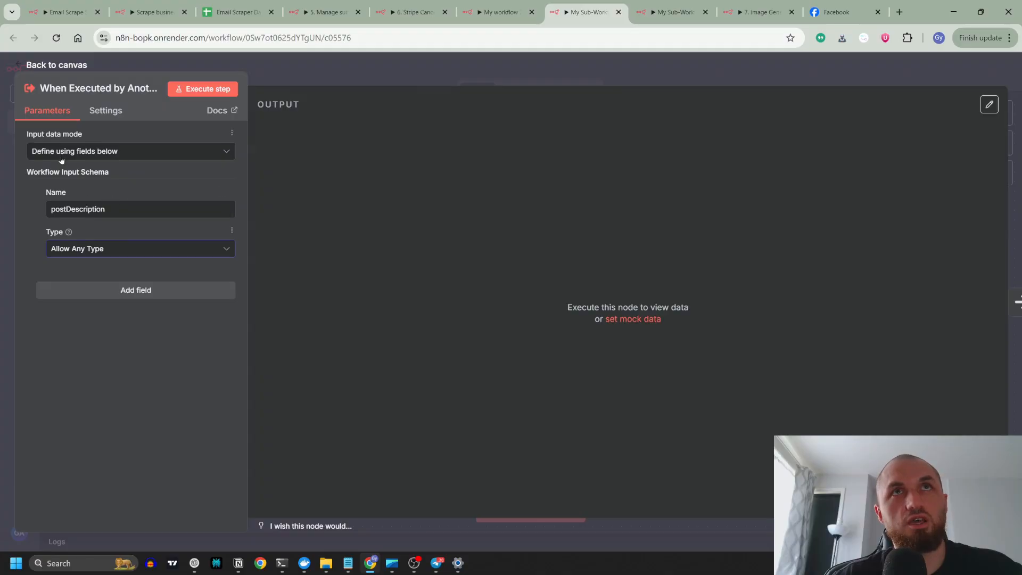
pyautogui.click(127, 153)
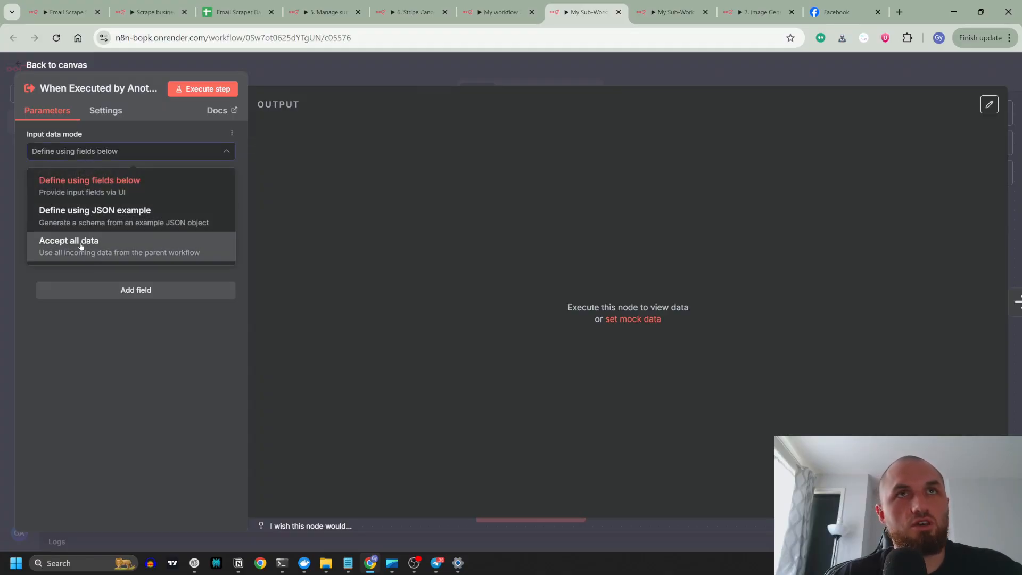
pyautogui.click(109, 184)
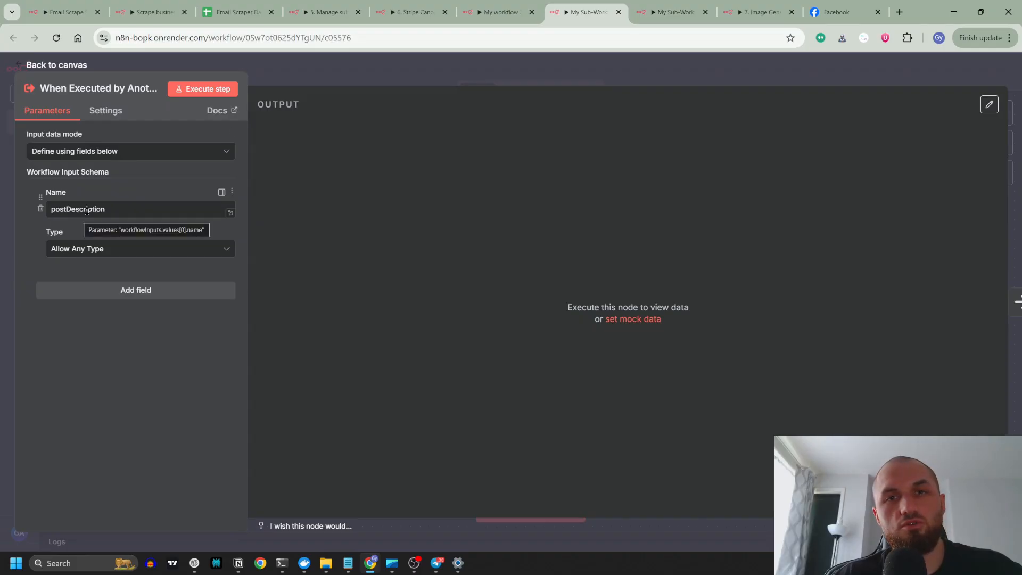
pyautogui.press('Escape')
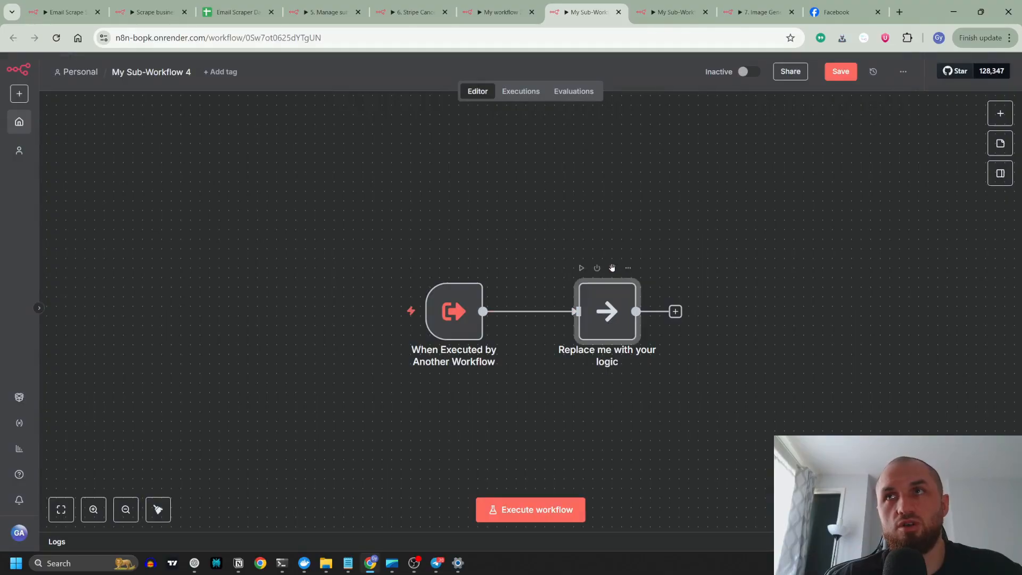
# Step: Delete the "Replace me with your logic" placeholder and add an Edit Fields (Set) node to the sub-workflow
pyautogui.click(612, 267)
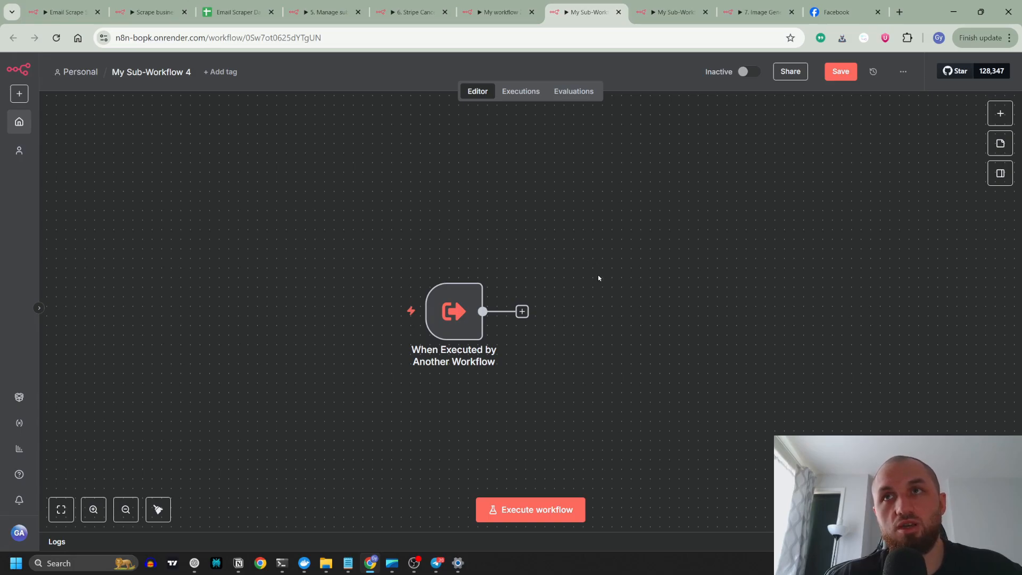
pyautogui.moveTo(598, 276); pyautogui.dragTo(469, 243)
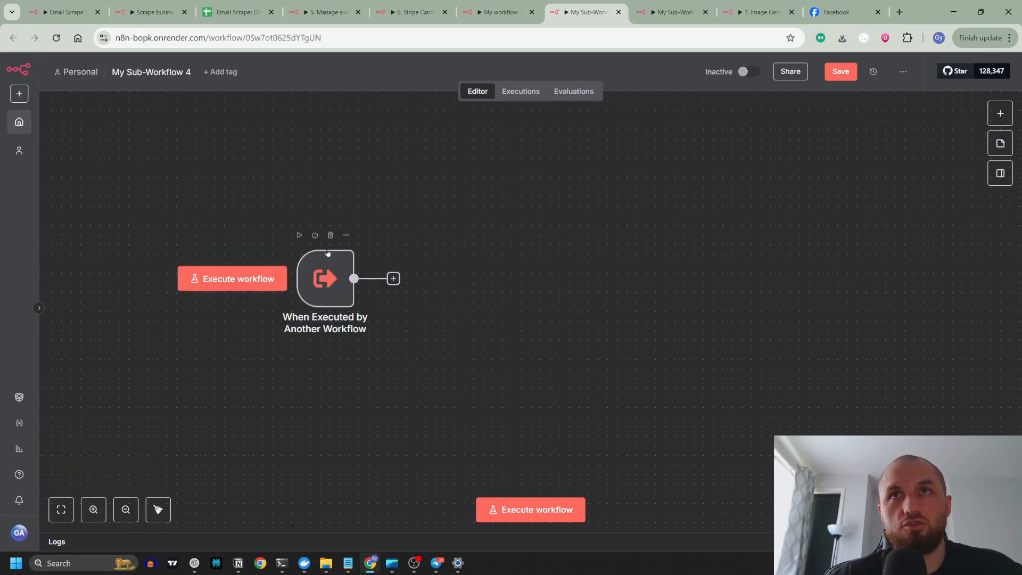
pyautogui.click(393, 278)
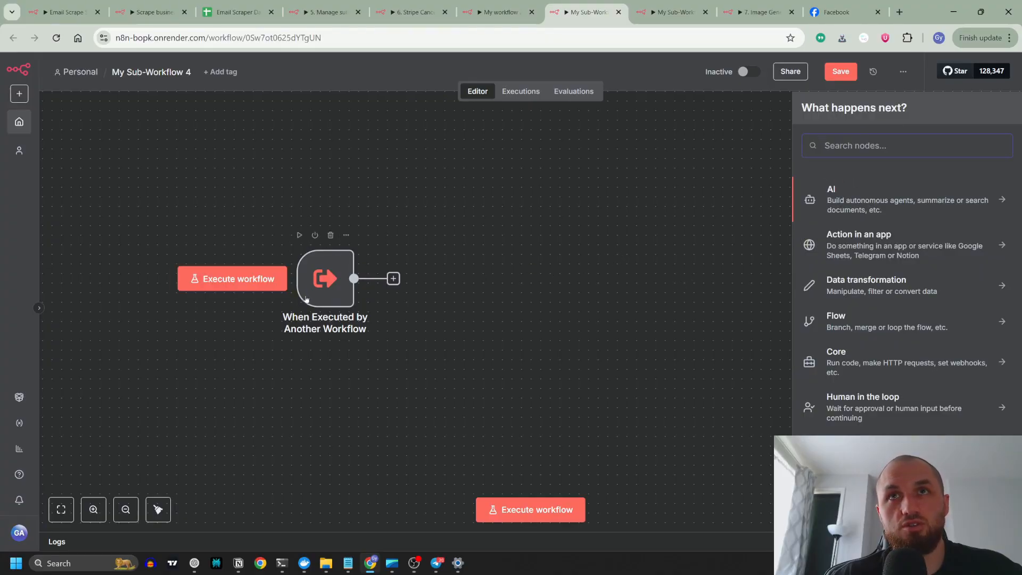
pyautogui.write('ed')
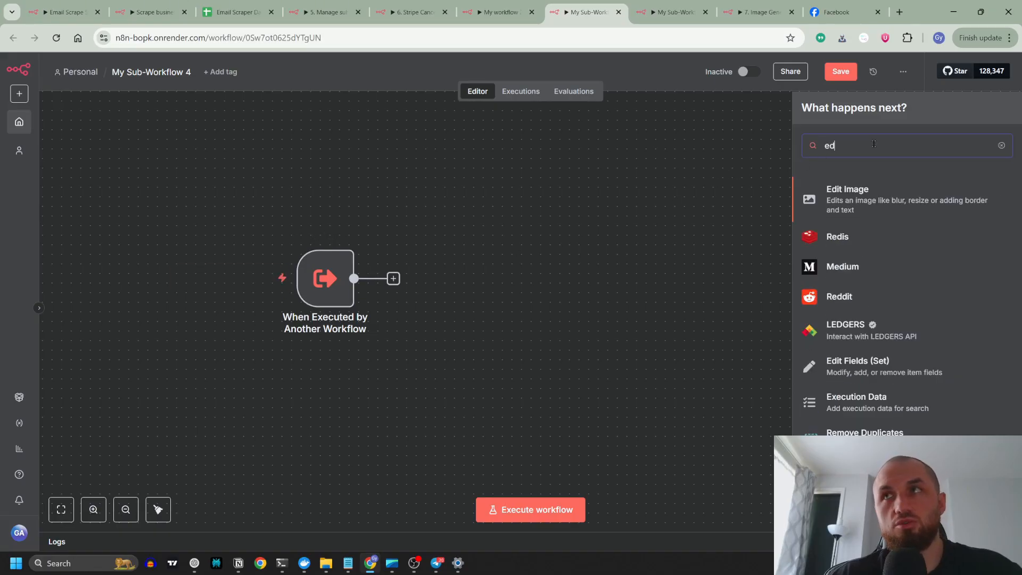
pyautogui.press('BackSpace')
pyautogui.press('BackSpace')
pyautogui.write('s')
pyautogui.write('et')
pyautogui.press('Return')
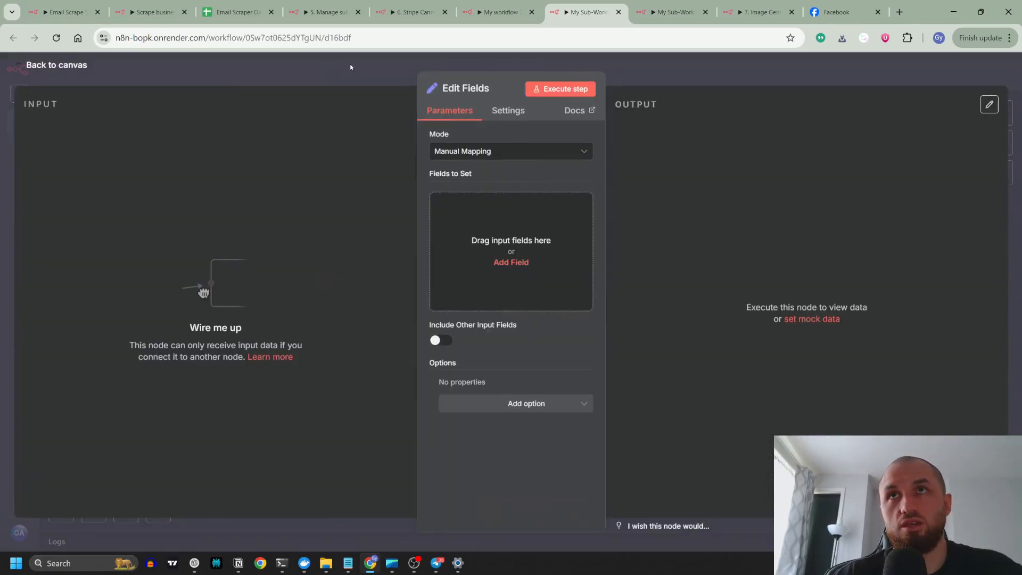
# Step: Add empty string fields Post Title and Post Text to the Edit Fields node and move it well away from the trigger
pyautogui.click(479, 203)
pyautogui.write('Post Title')
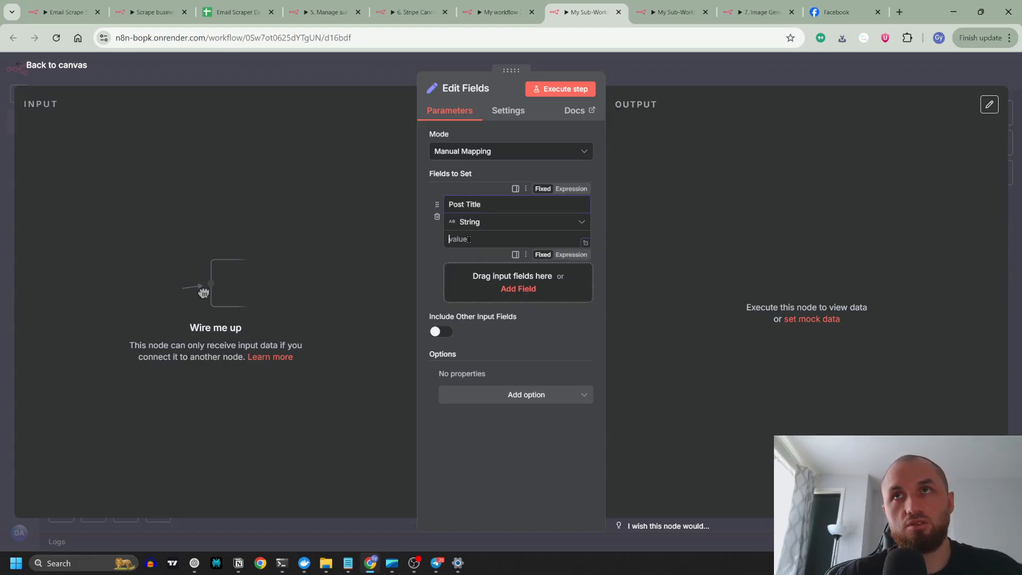
pyautogui.click(516, 289)
pyautogui.write('Po')
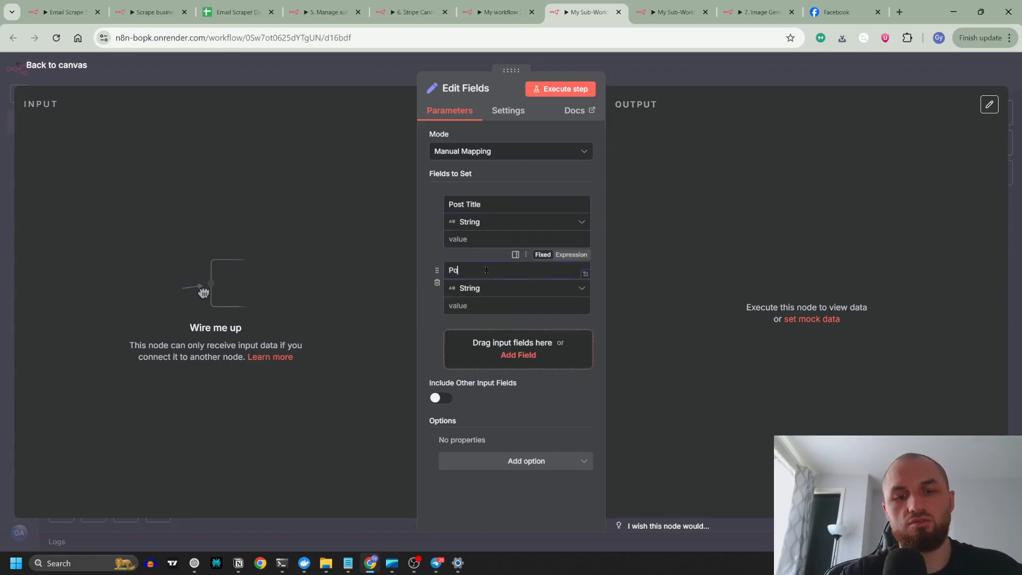
pyautogui.write('st Caption')
pyautogui.doubleClick(487, 270)
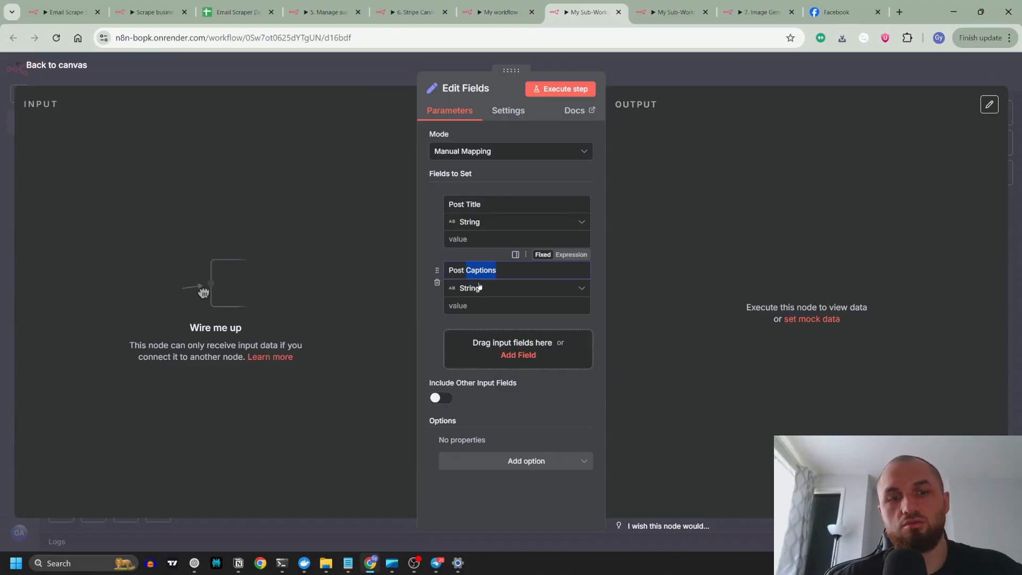
pyautogui.write('Text')
pyautogui.press('Escape')
pyautogui.moveTo(509, 328); pyautogui.dragTo(816, 291)
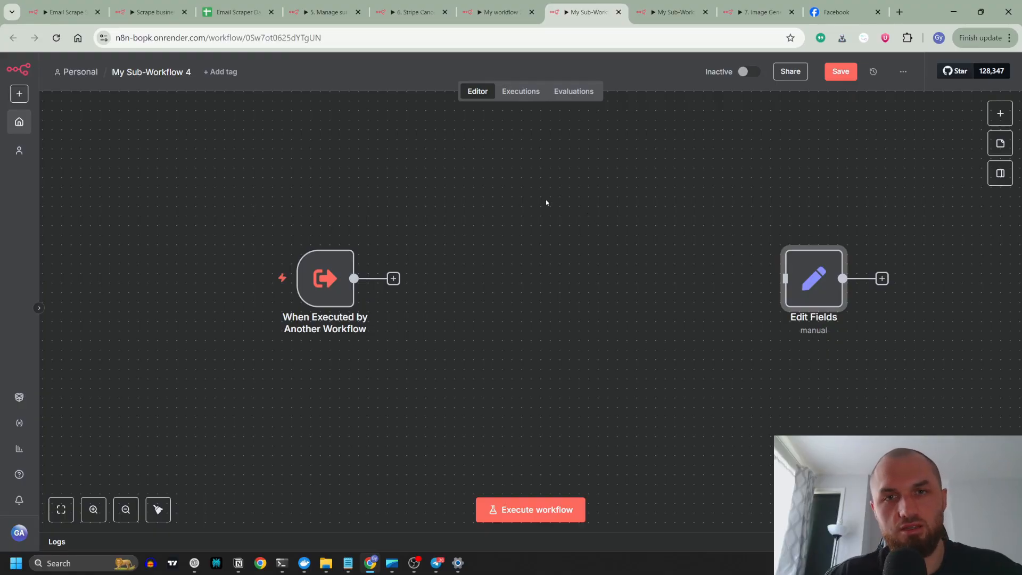
# Step: Add an AI Agent after the trigger with the user prompt {{ $('When Executed by Another Workflow').item.postDescription }}
pyautogui.click(393, 278)
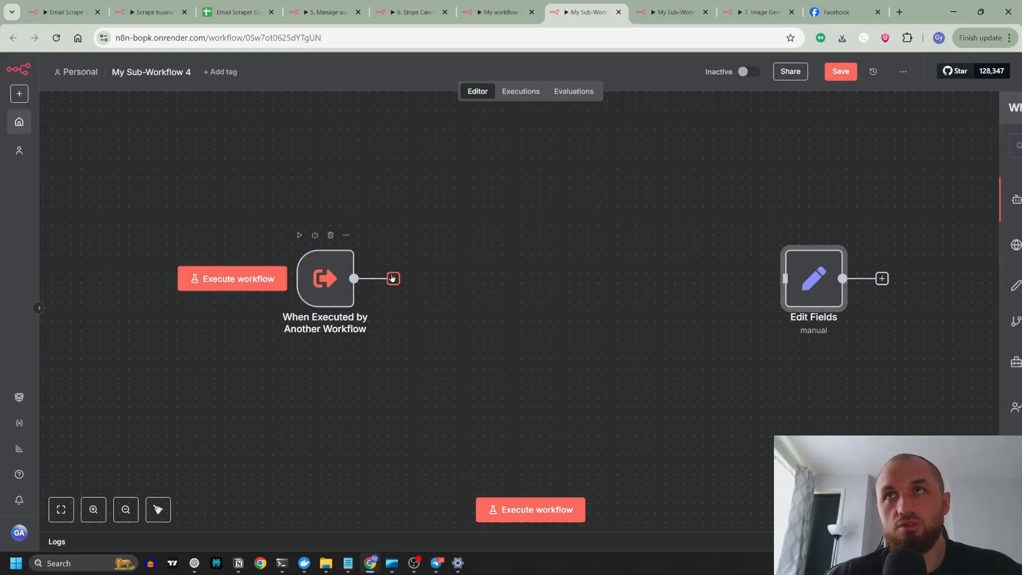
pyautogui.click(846, 210)
pyautogui.click(854, 276)
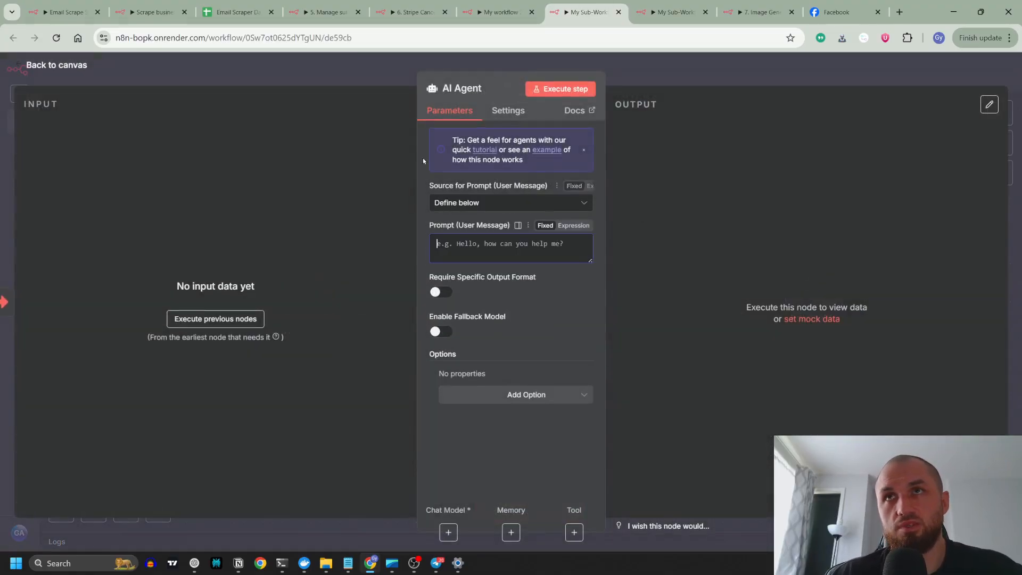
# Step: Add a system message making the agent an expert Facebook post writer that outputs only JSON with postTitle and postText
pyautogui.click(526, 406)
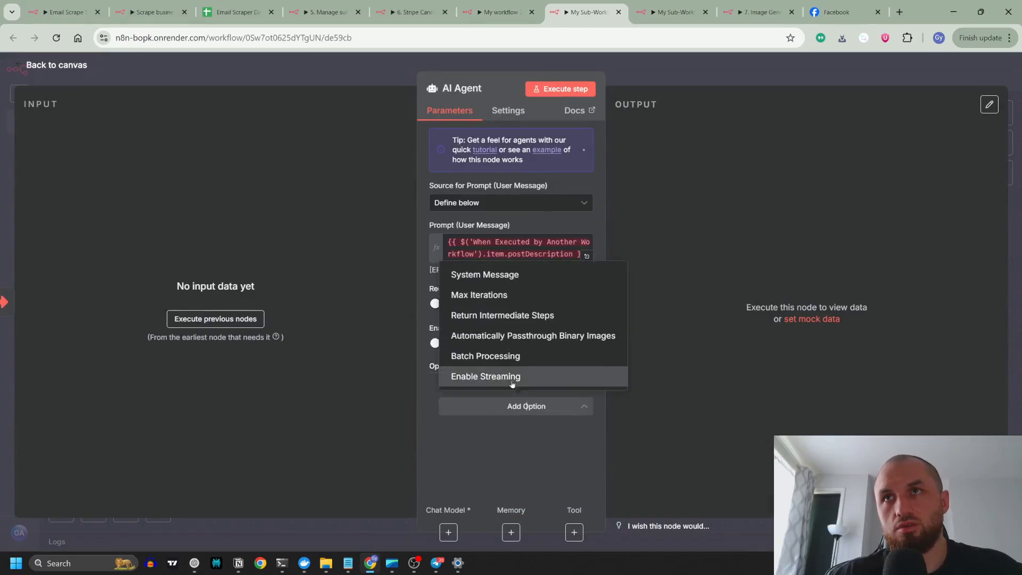
pyautogui.click(481, 273)
pyautogui.click(570, 415)
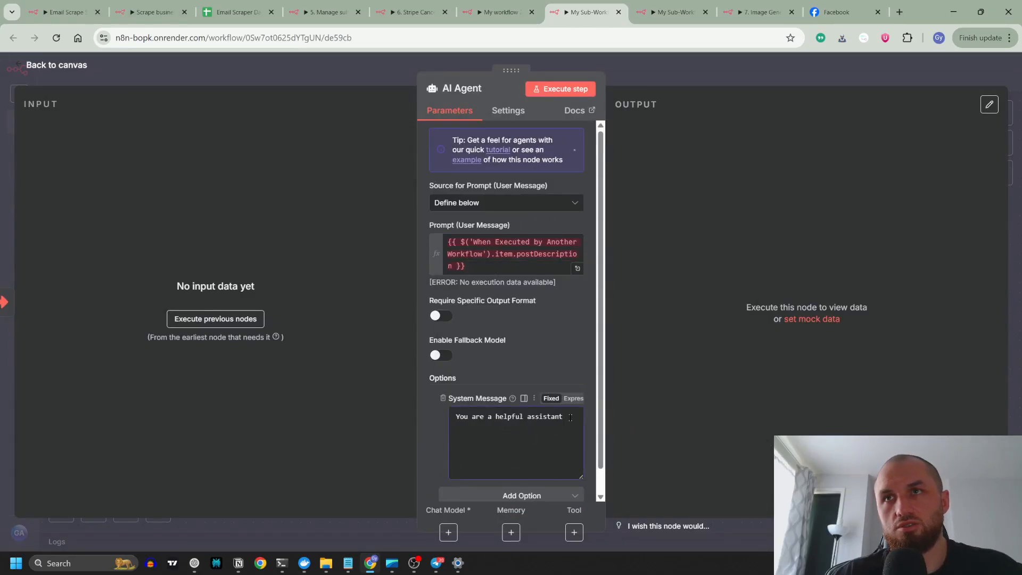
pyautogui.moveTo(570, 418); pyautogui.dragTo(492, 417)
pyautogui.write('n expert ')
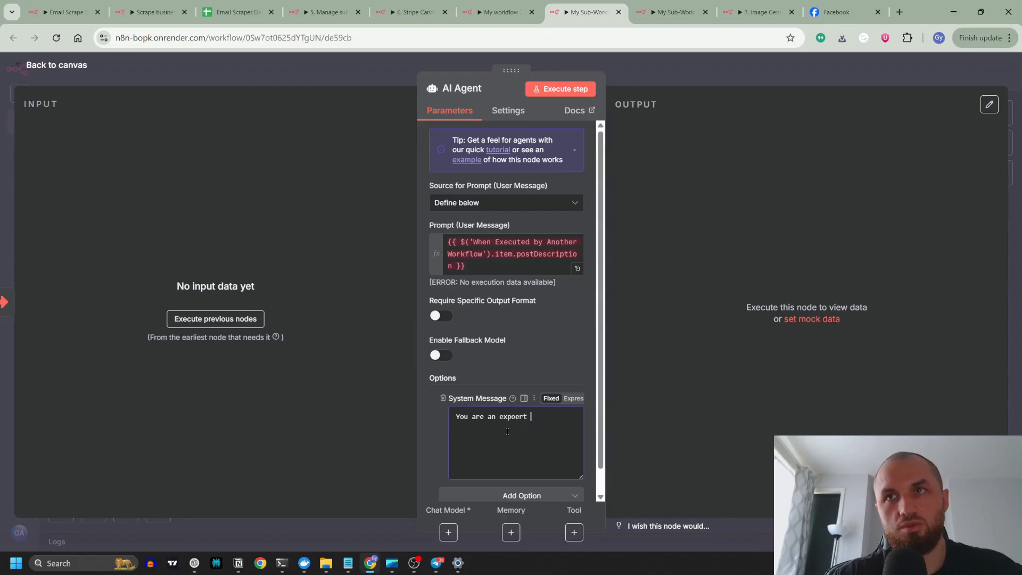
pyautogui.write('facebook post writer.')
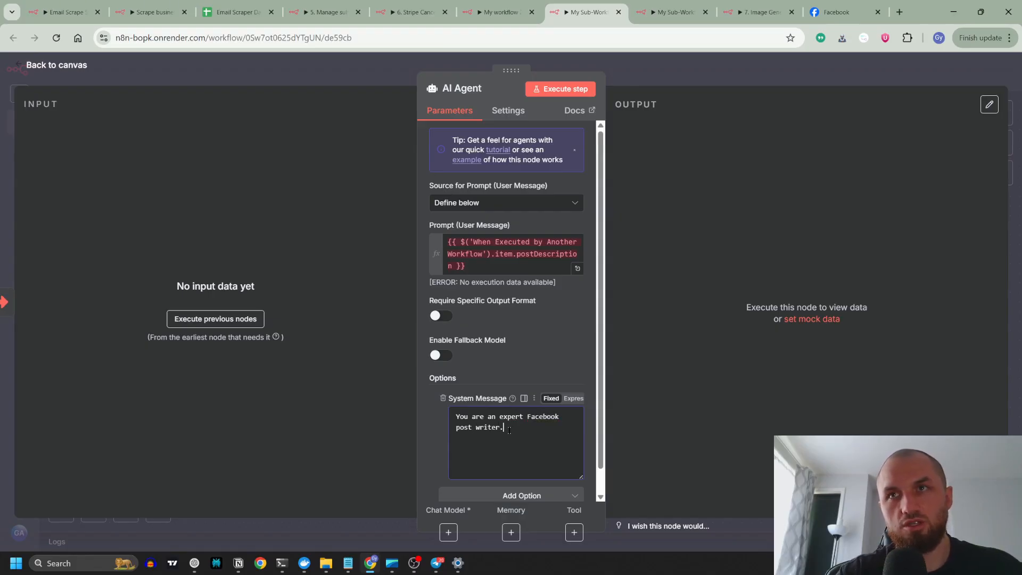
pyautogui.write(' You use')
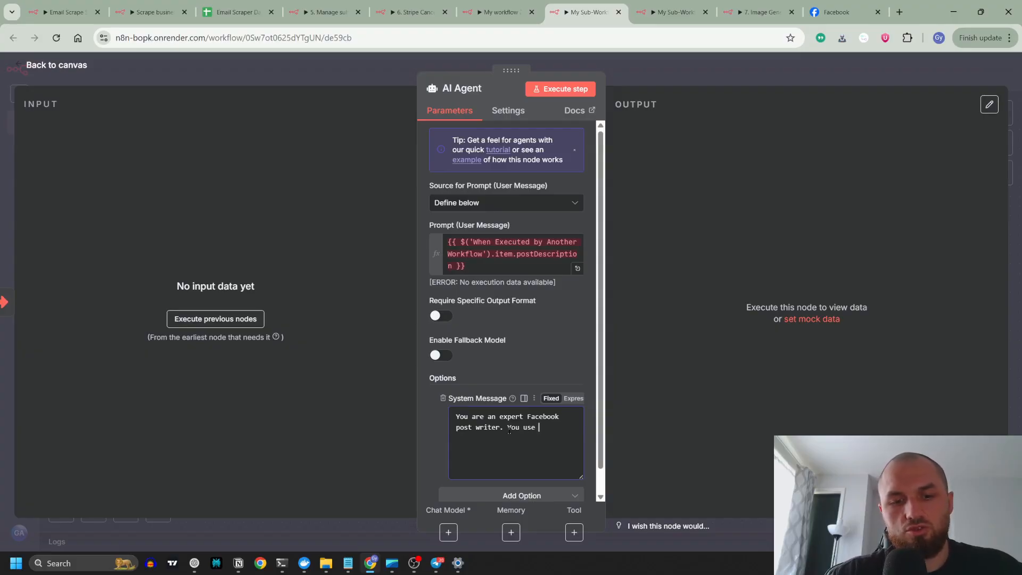
pyautogui.write('al')
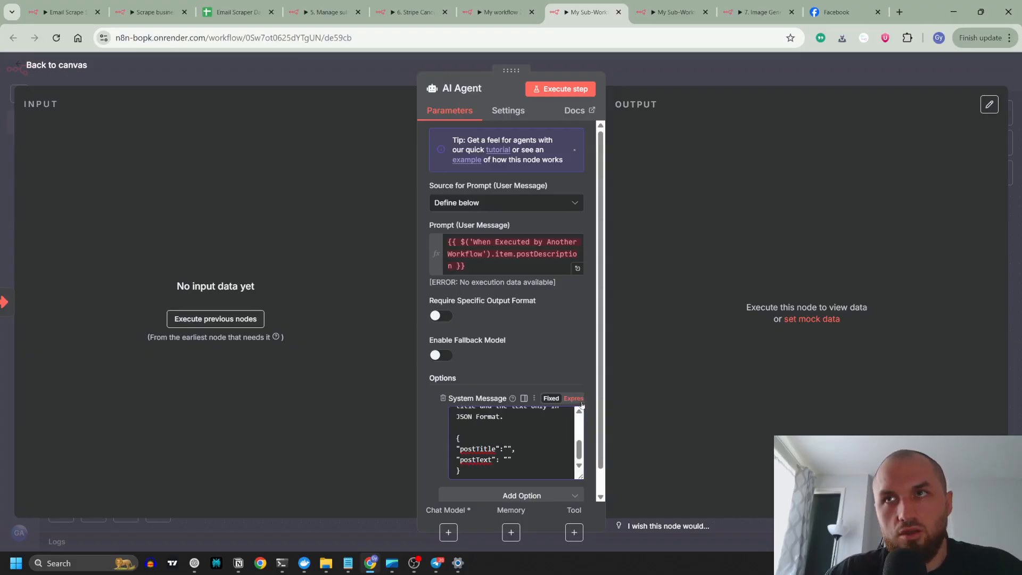
# Step: Turn the system message into an expression and correct "he posts" to "the posts"
pyautogui.click(573, 398)
pyautogui.click(577, 497)
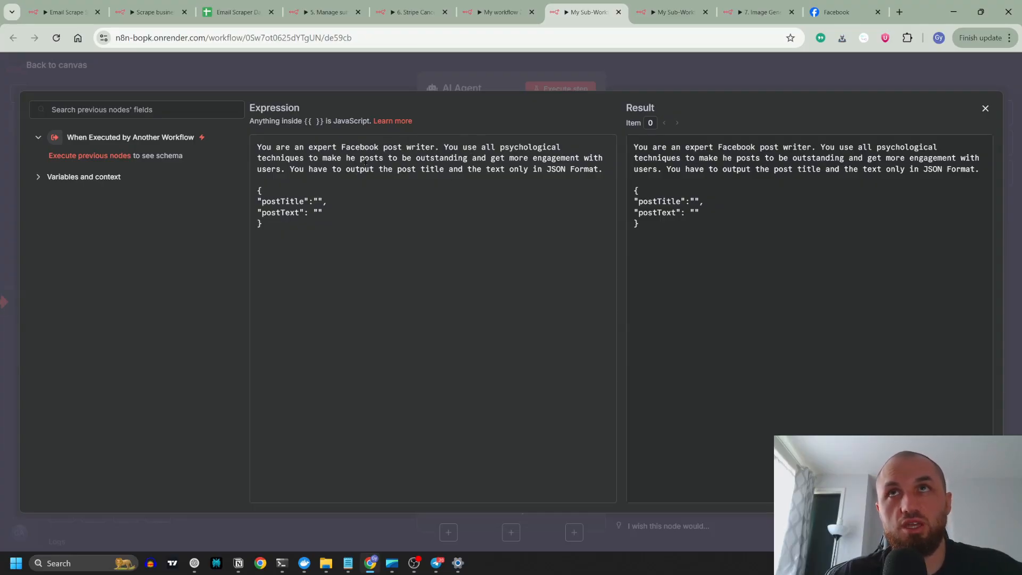
pyautogui.write('t')
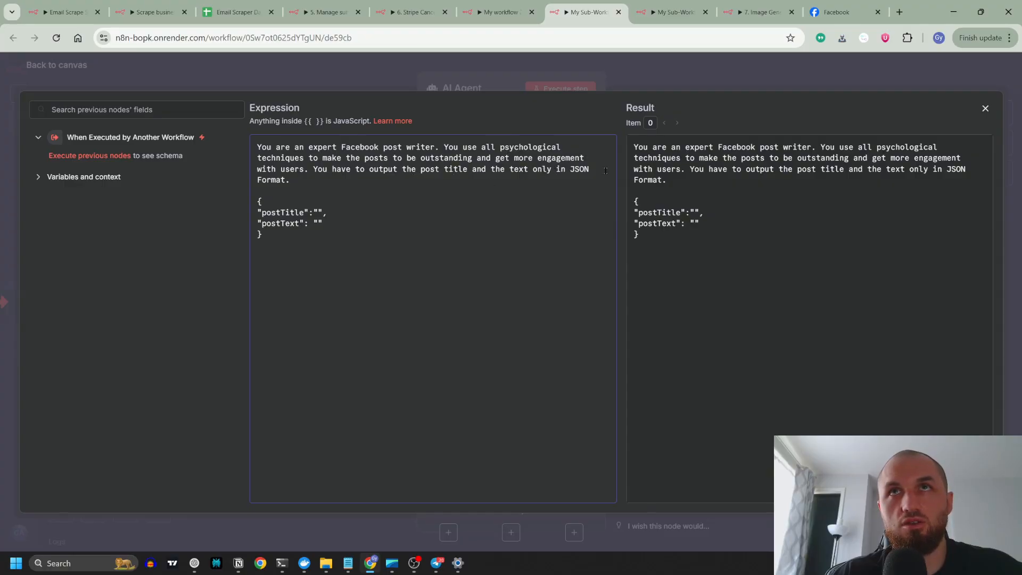
# Step: Require a specific output format on the AI Agent and attach a Structured Output Parser using the system message's postTitle and postText JSON example
pyautogui.moveTo(265, 232); pyautogui.dragTo(260, 191)
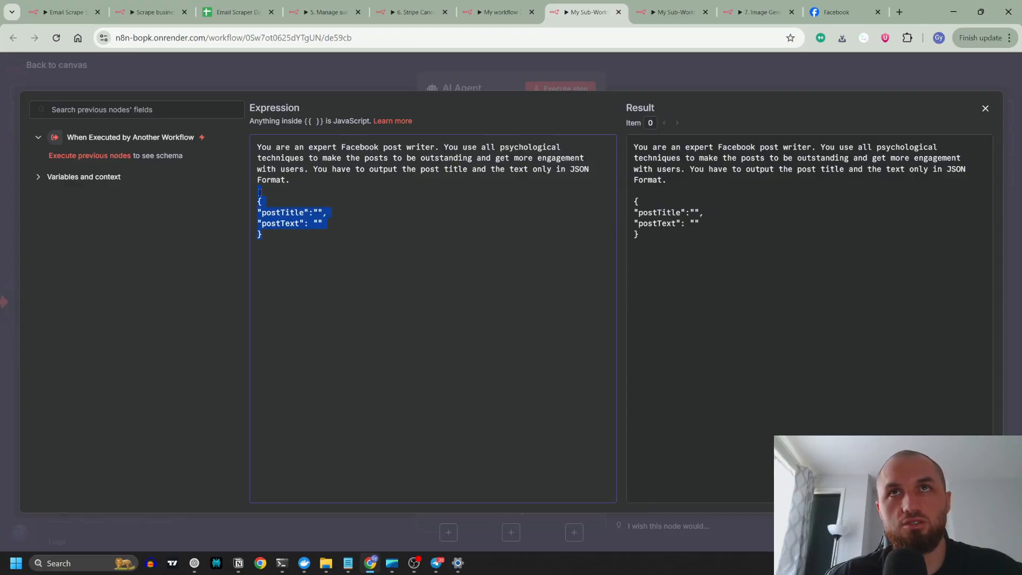
pyautogui.press('Escape')
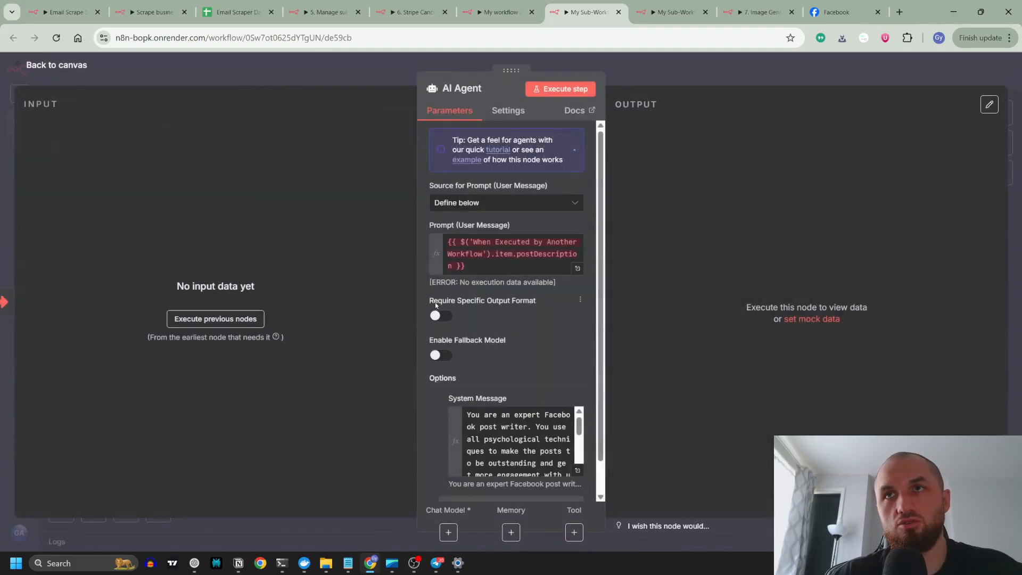
pyautogui.click(440, 317)
pyautogui.click(581, 532)
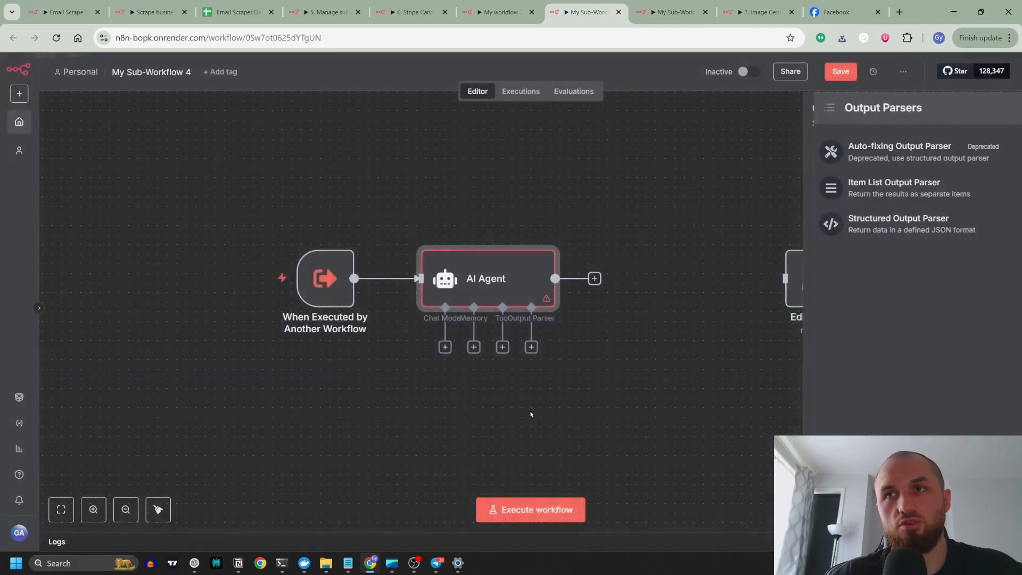
pyautogui.click(859, 224)
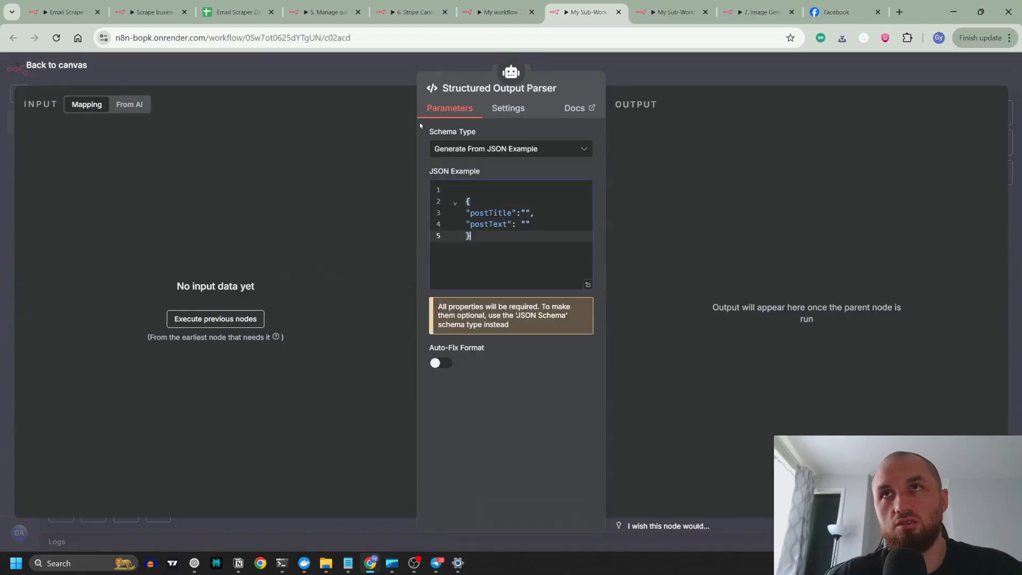
pyautogui.click(391, 62)
# Step: Attach an OpenAI Chat Model to the AI Agent
pyautogui.click(445, 346)
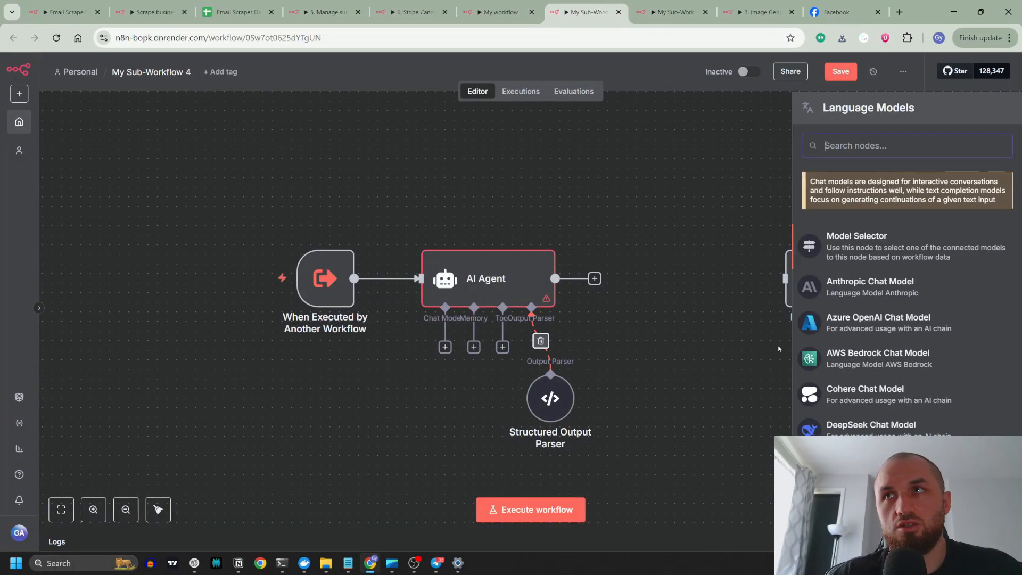
pyautogui.scroll(-5, 904, 319)
pyautogui.click(873, 469)
pyautogui.click(340, 68)
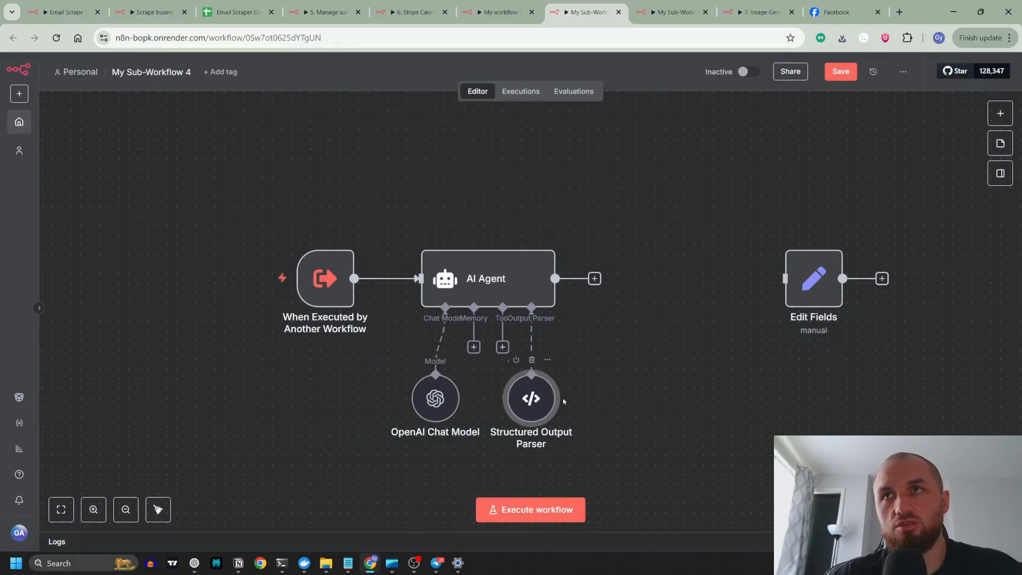
# Step: Connect the AI Agent's output to the Edit Fields node and reposition that node beside the agent
pyautogui.moveTo(595, 279); pyautogui.dragTo(639, 282)
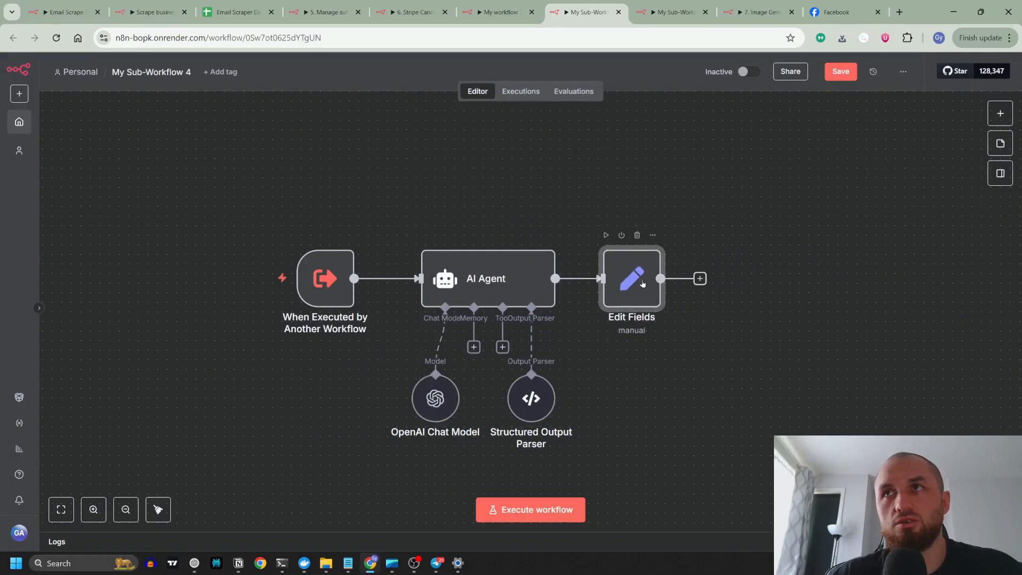
pyautogui.doubleClick(640, 282)
pyautogui.click(472, 240)
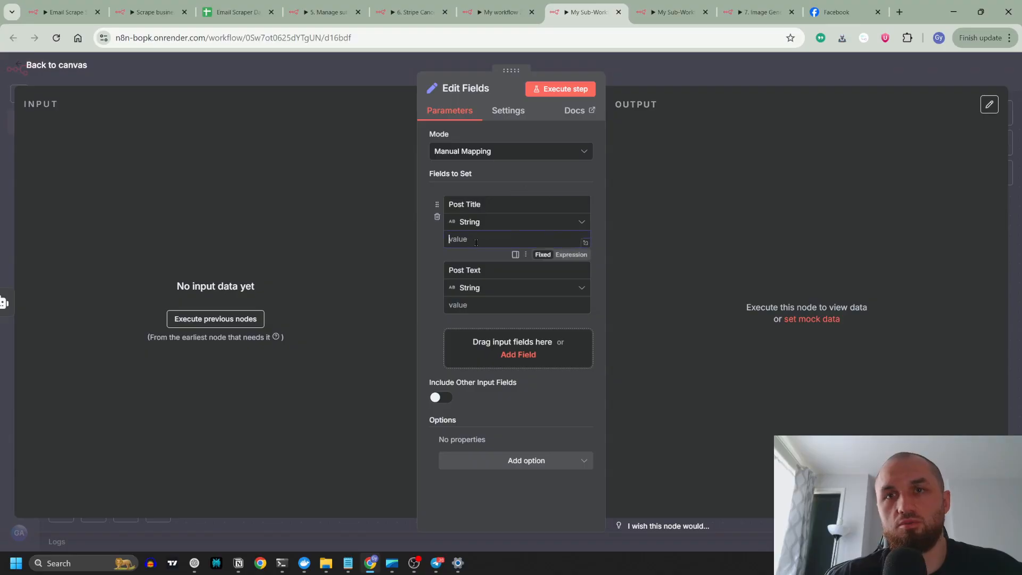
pyautogui.press('Escape')
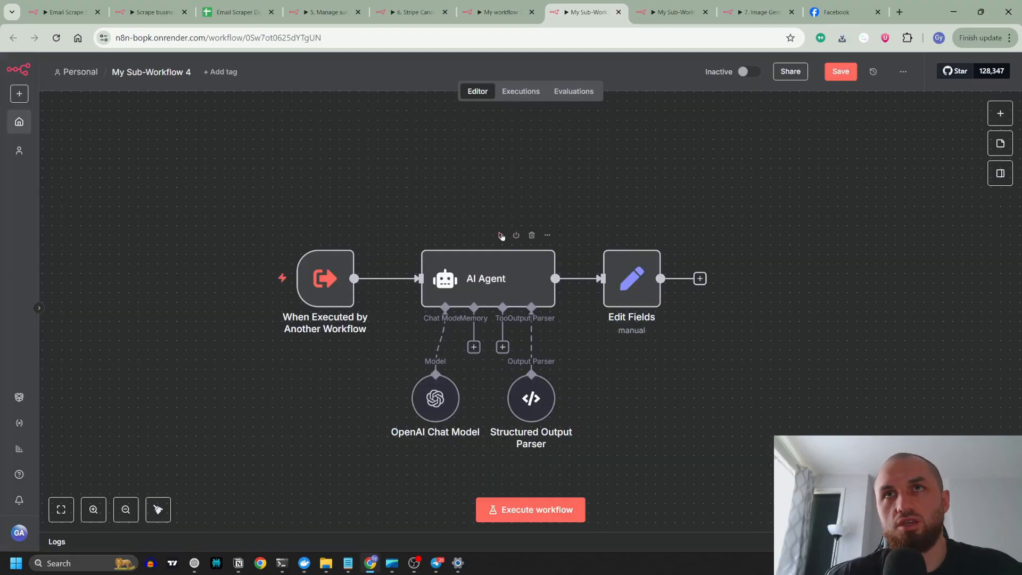
pyautogui.moveTo(633, 279); pyautogui.dragTo(690, 280)
# Step: Check the sub-workflow call settings in the main workflow and the Edit Fields parameters in My Sub-Workflow 4
pyautogui.click(505, 12)
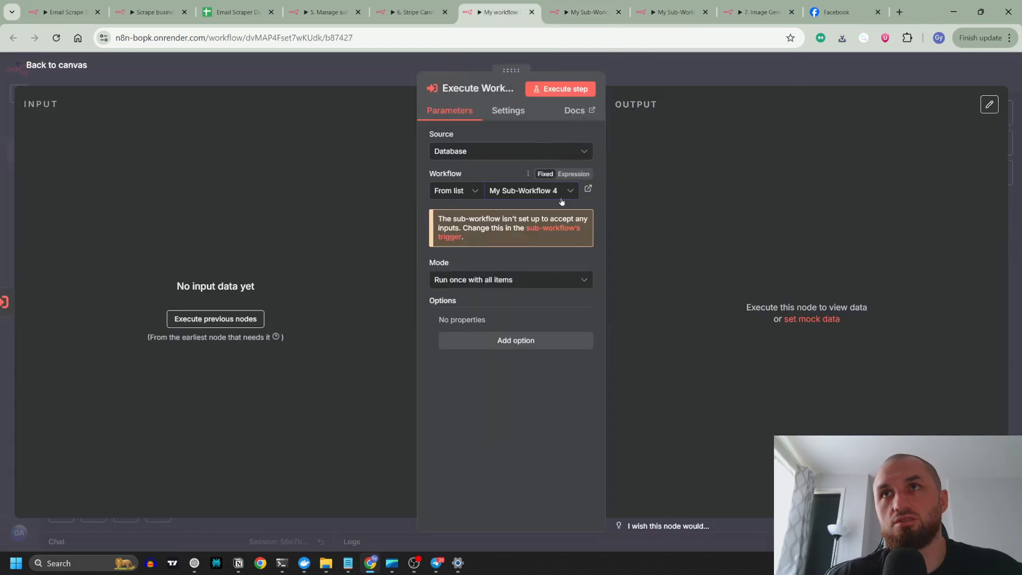
pyautogui.click(588, 12)
pyautogui.doubleClick(683, 281)
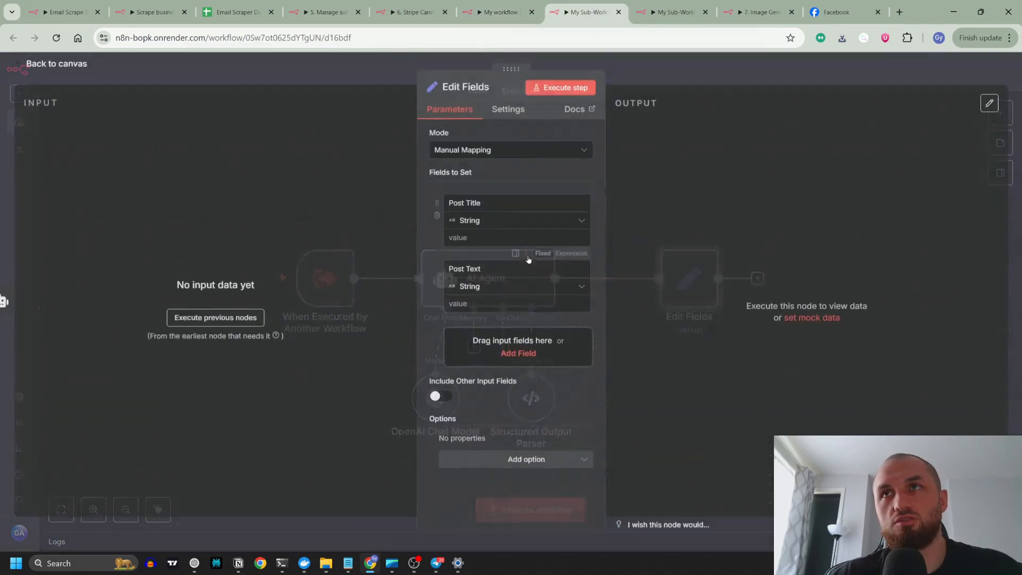
pyautogui.click(383, 79)
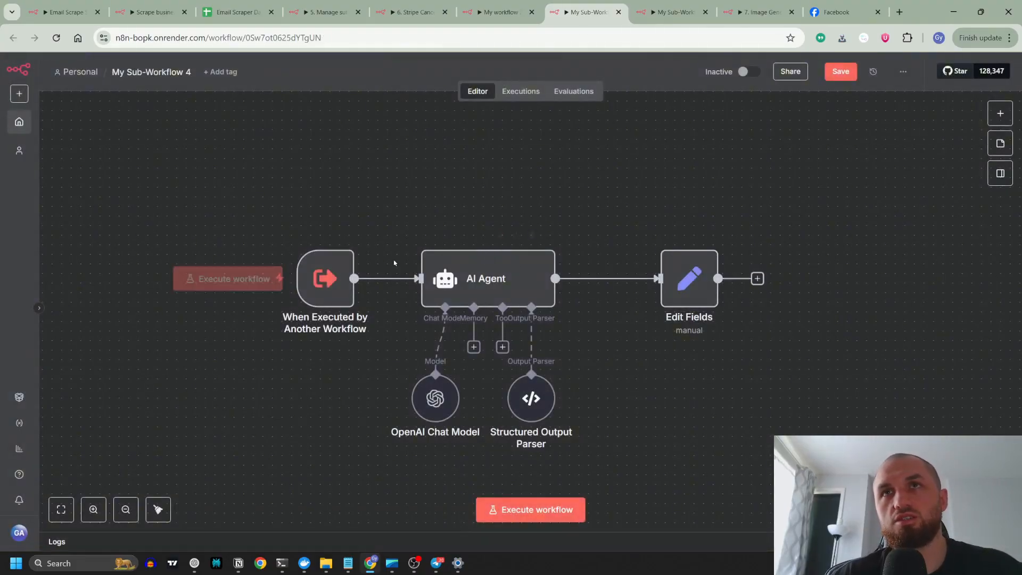
# Step: Start mock output data for the When Executed by Another Workflow trigger, keeping a single key named postDescription
pyautogui.doubleClick(334, 284)
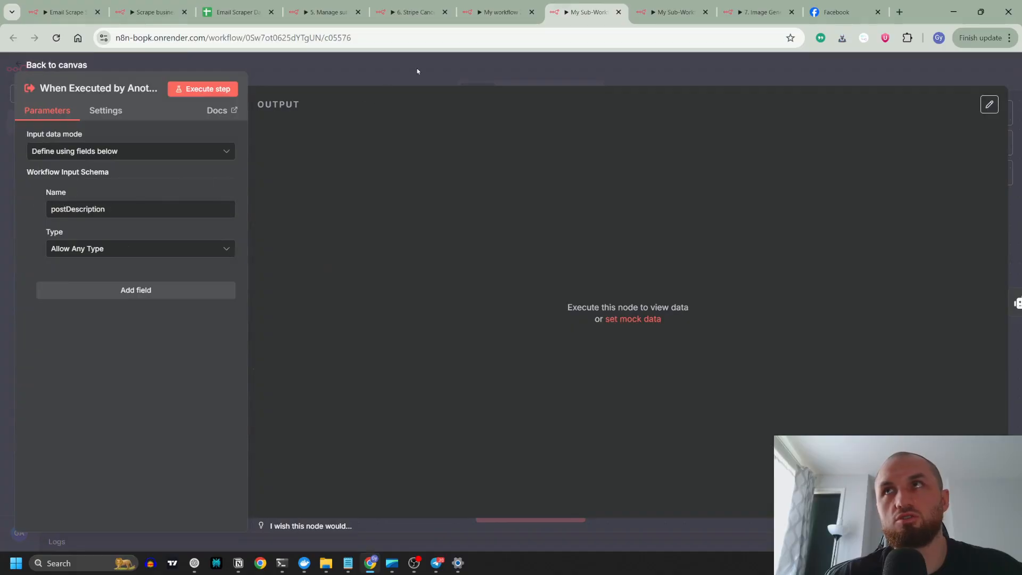
pyautogui.click(989, 105)
pyautogui.moveTo(320, 225); pyautogui.dragTo(313, 167)
pyautogui.press('BackSpace')
pyautogui.press('BackSpace')
pyautogui.click(411, 156)
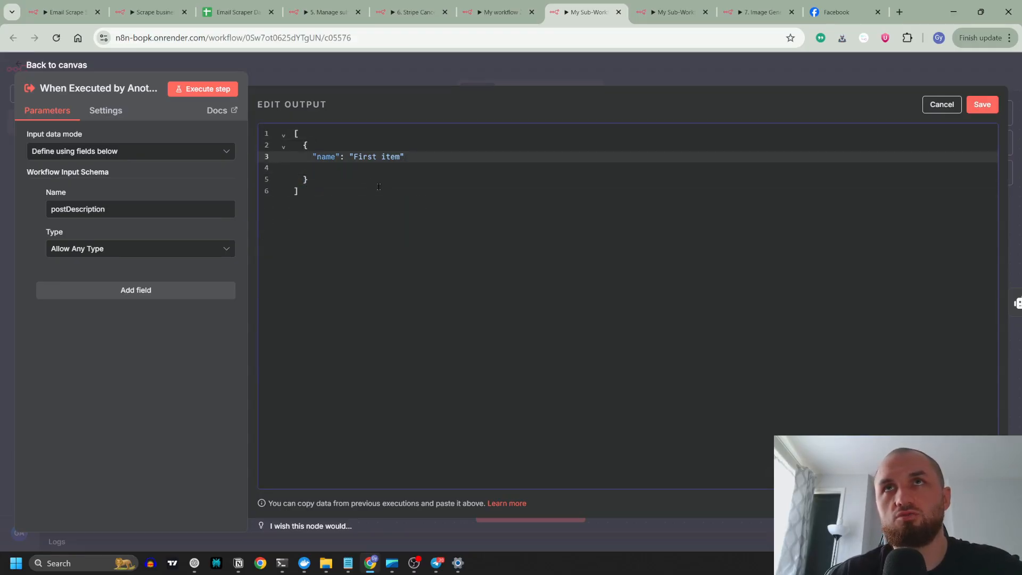
pyautogui.doubleClick(322, 157)
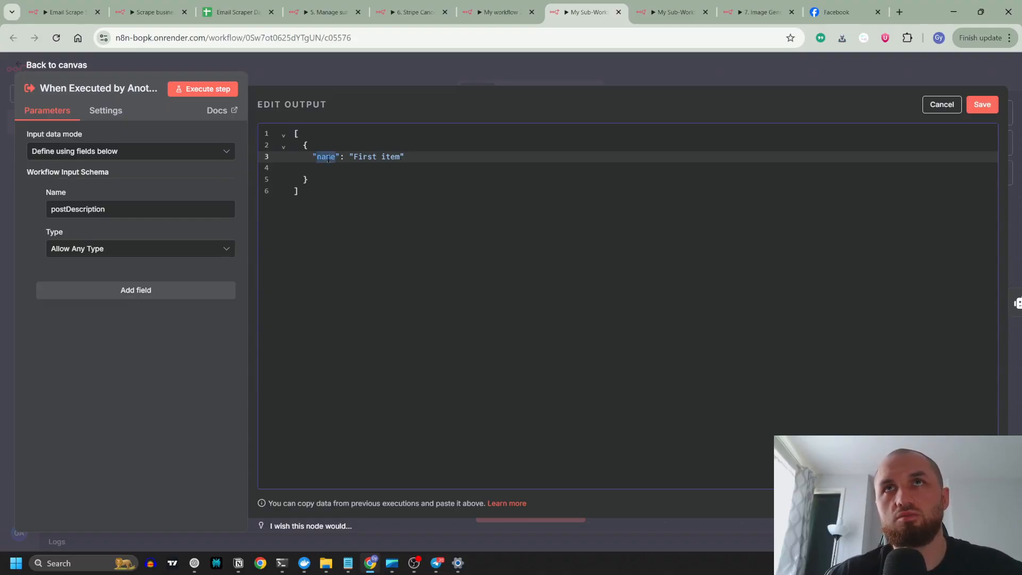
pyautogui.write('postDes')
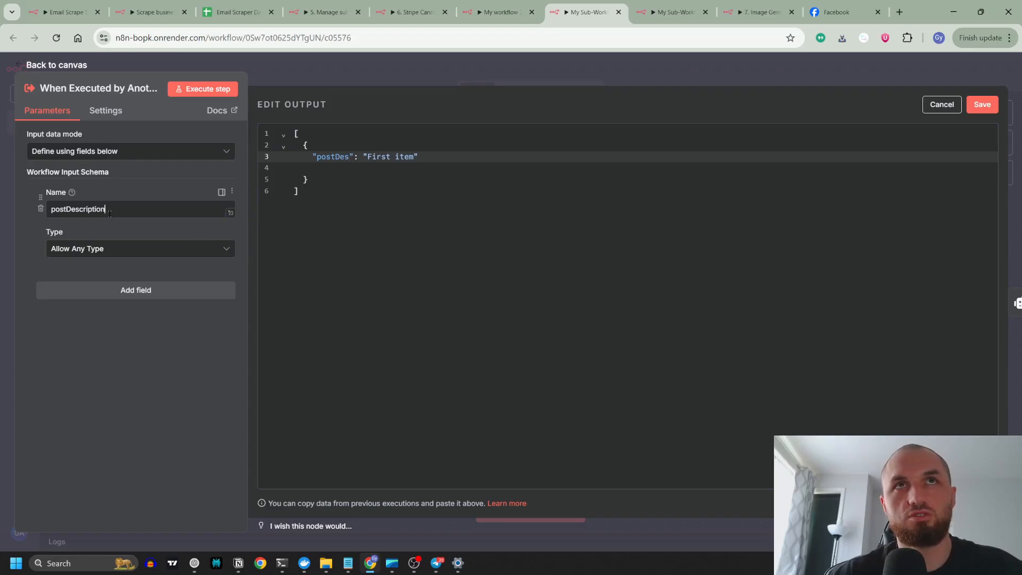
pyautogui.moveTo(107, 210); pyautogui.dragTo(4, 215)
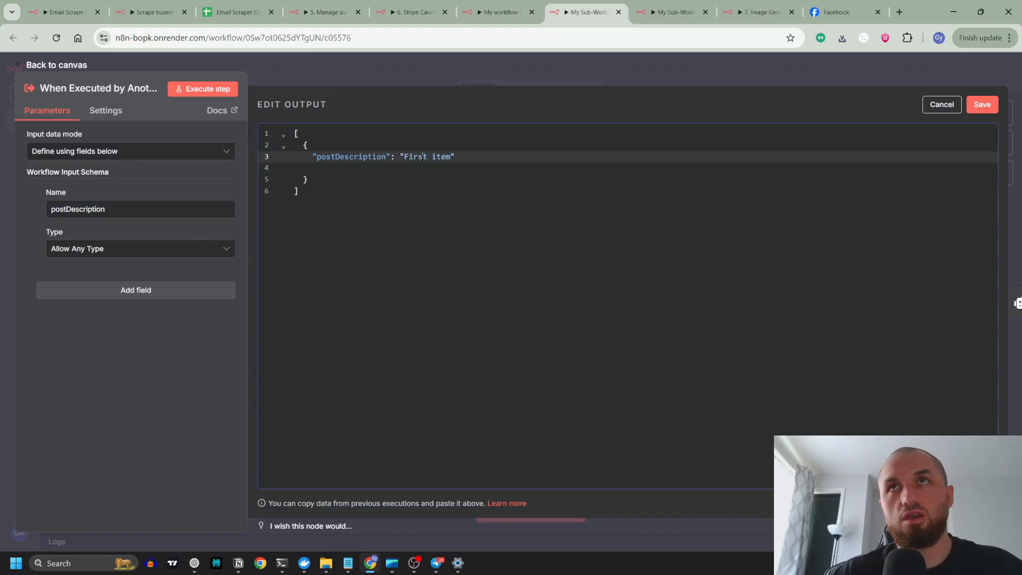
# Step: Set the mock postDescription value to "Make a post for a small win that i made 100 pushups today" and save the pinned data
pyautogui.doubleClick(411, 157)
pyautogui.click(413, 156)
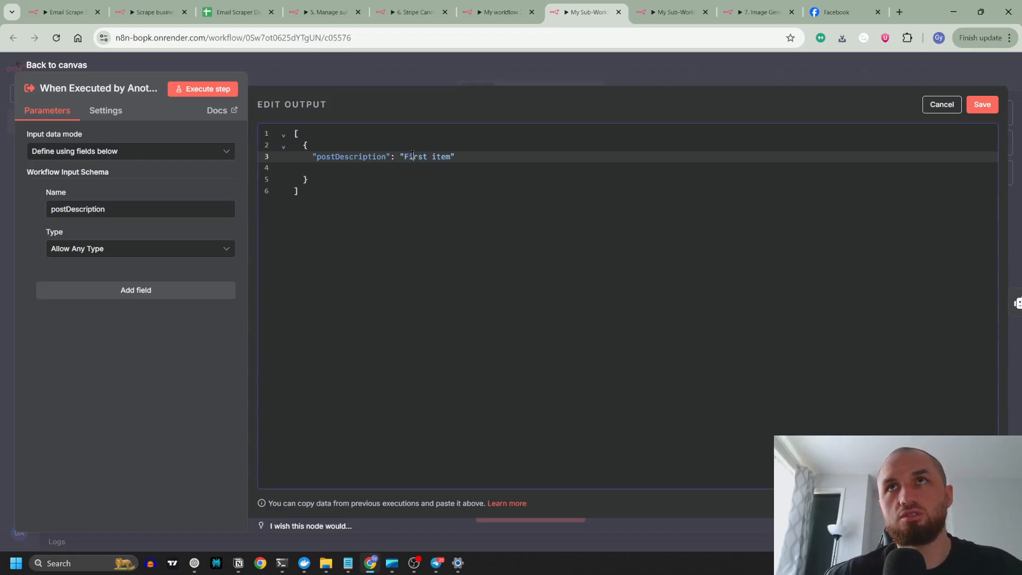
pyautogui.moveTo(404, 156); pyautogui.dragTo(450, 156)
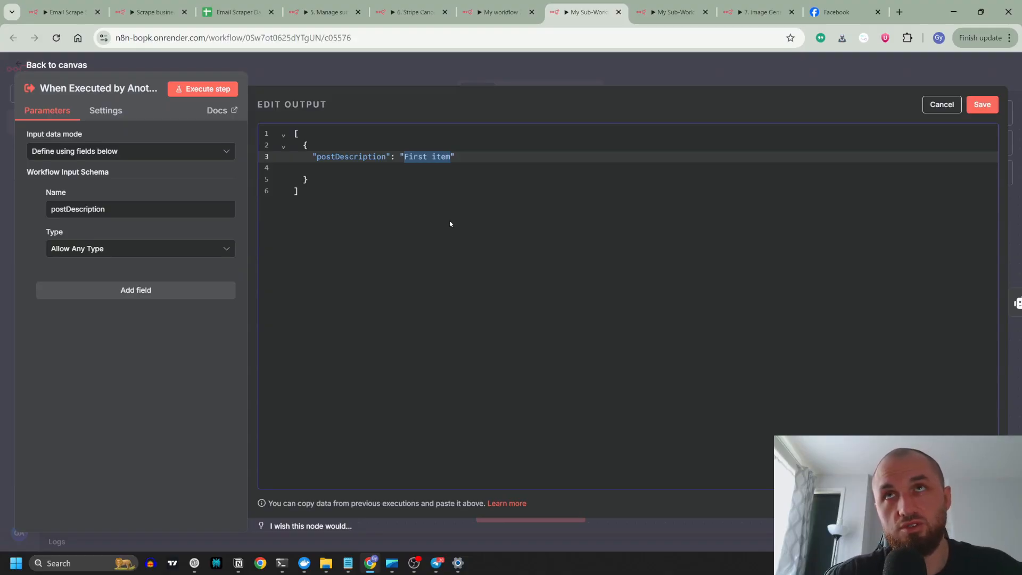
pyautogui.write('Make a post for a small')
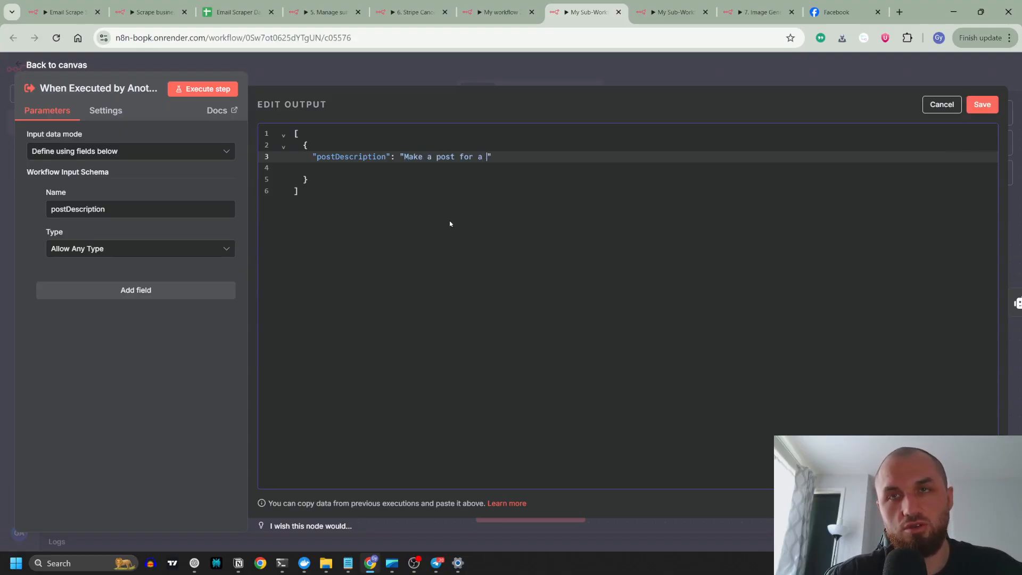
pyautogui.write(' win that i ma')
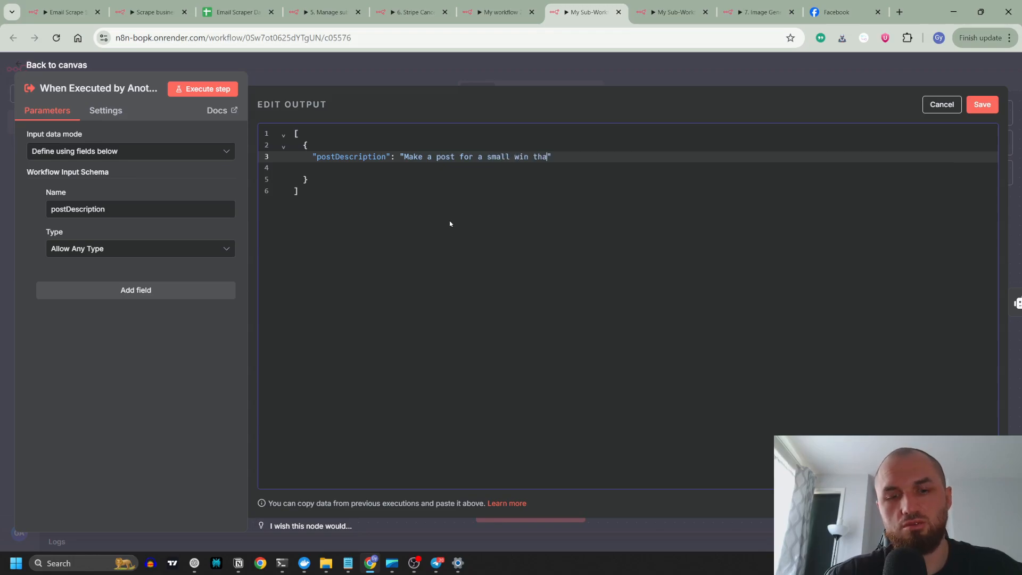
pyautogui.write('de 100 pushup')
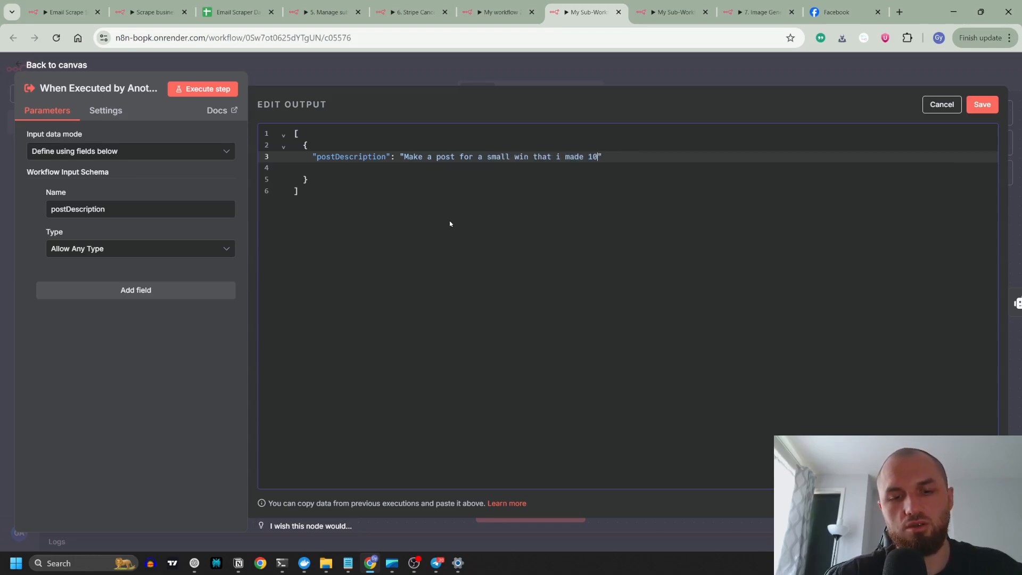
pyautogui.write('s today')
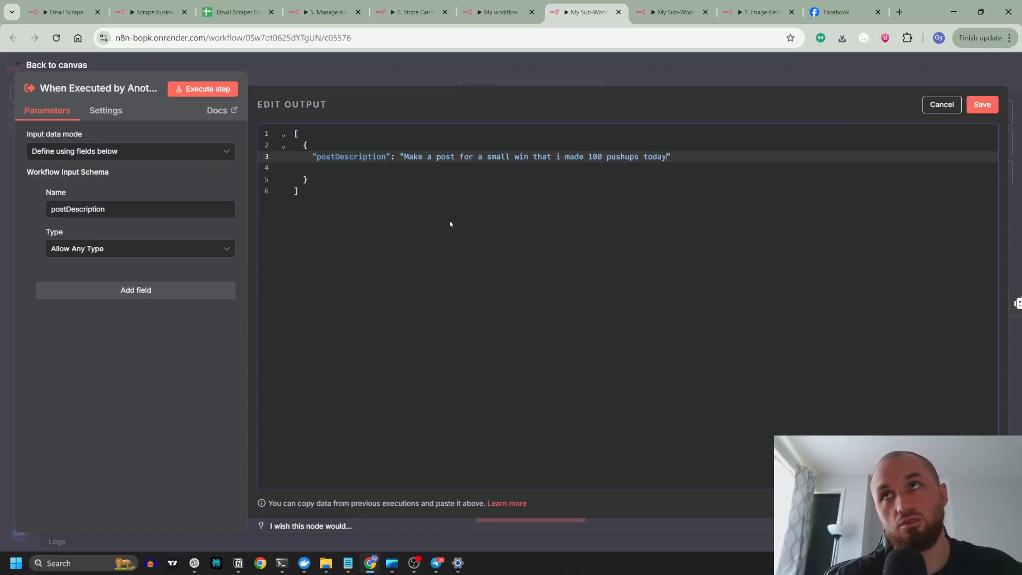
pyautogui.hotkey('ctrl', 's')
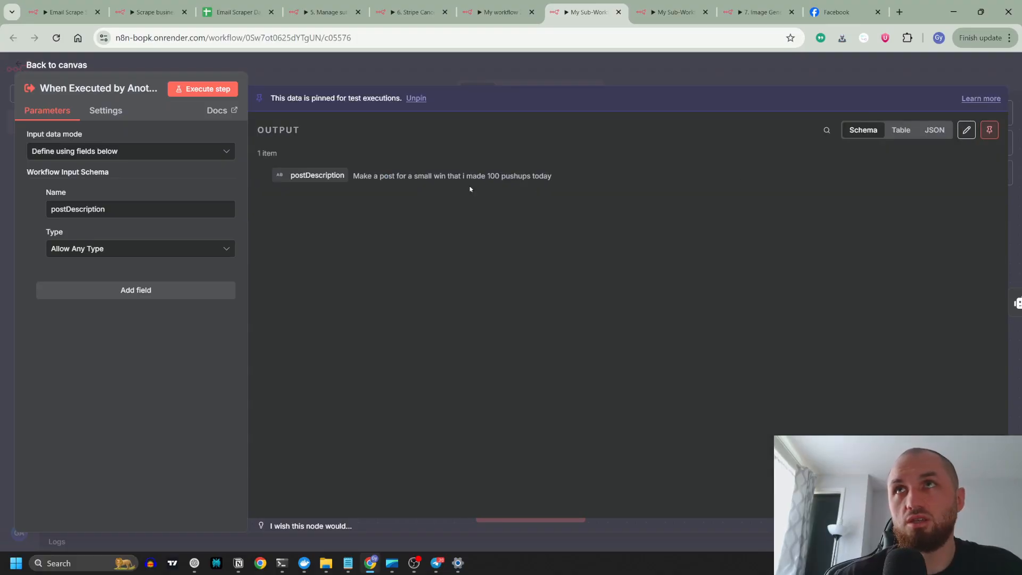
# Step: Review the trigger's pinned data and the AI Agent's user prompt, and test-run the AI Agent node
pyautogui.click(382, 72)
pyautogui.doubleClick(335, 280)
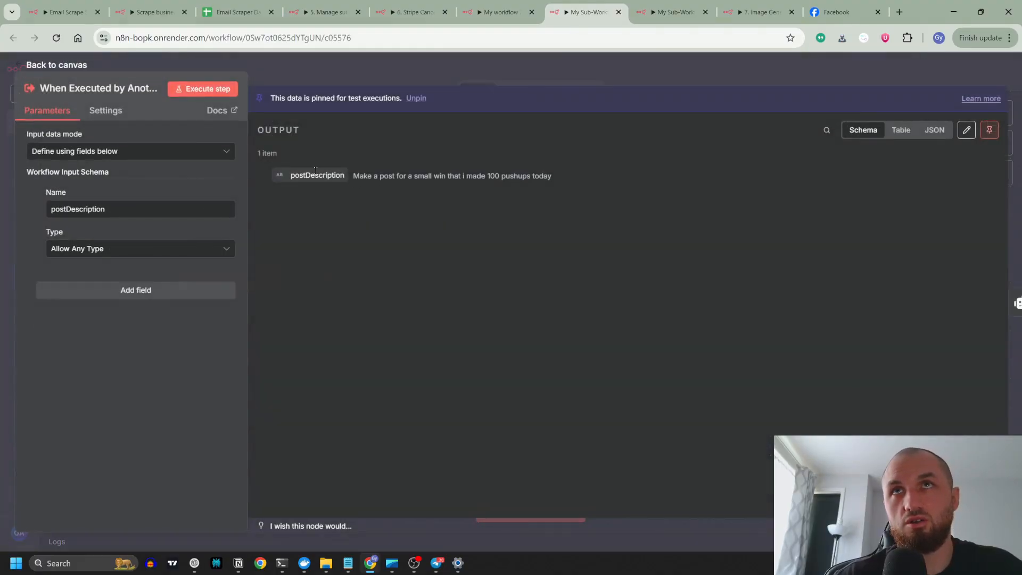
pyautogui.click(390, 75)
pyautogui.doubleClick(473, 276)
pyautogui.click(481, 271)
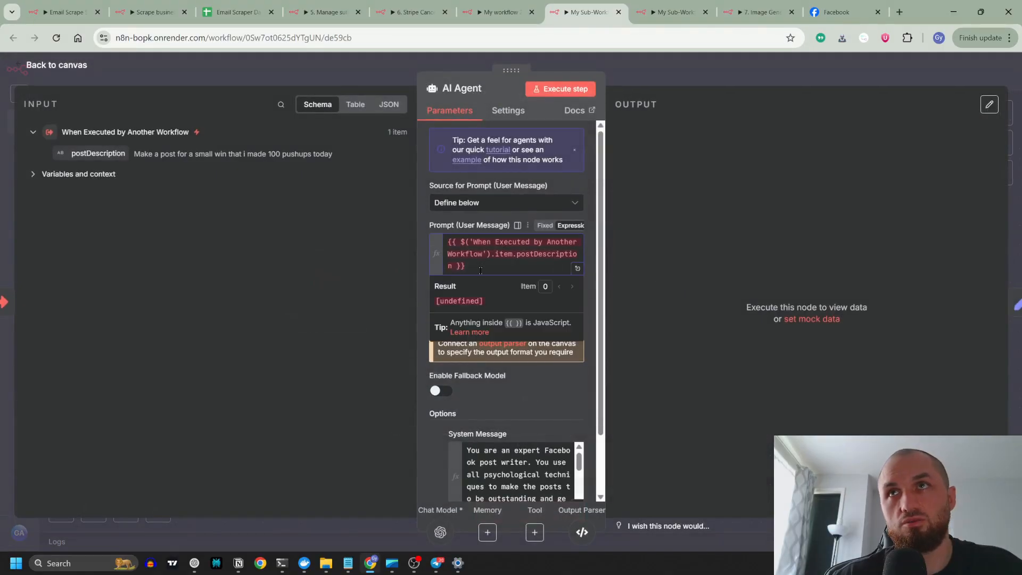
pyautogui.press('Escape')
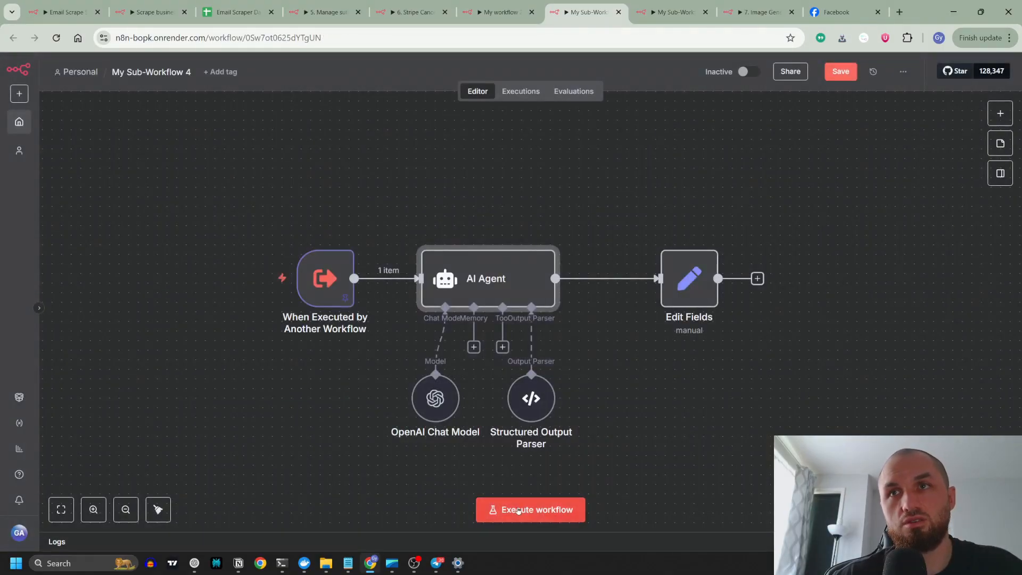
pyautogui.click(503, 235)
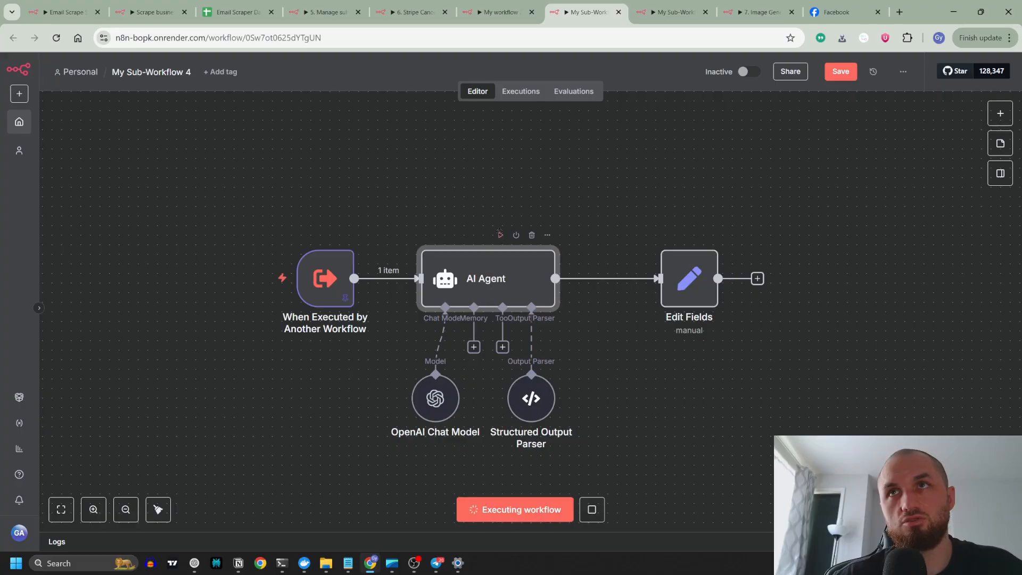
# Step: Correct the AI Agent's user prompt expression to {{ $('When Executed by Another Workflow').item.json.postDescription }}
pyautogui.doubleClick(492, 282)
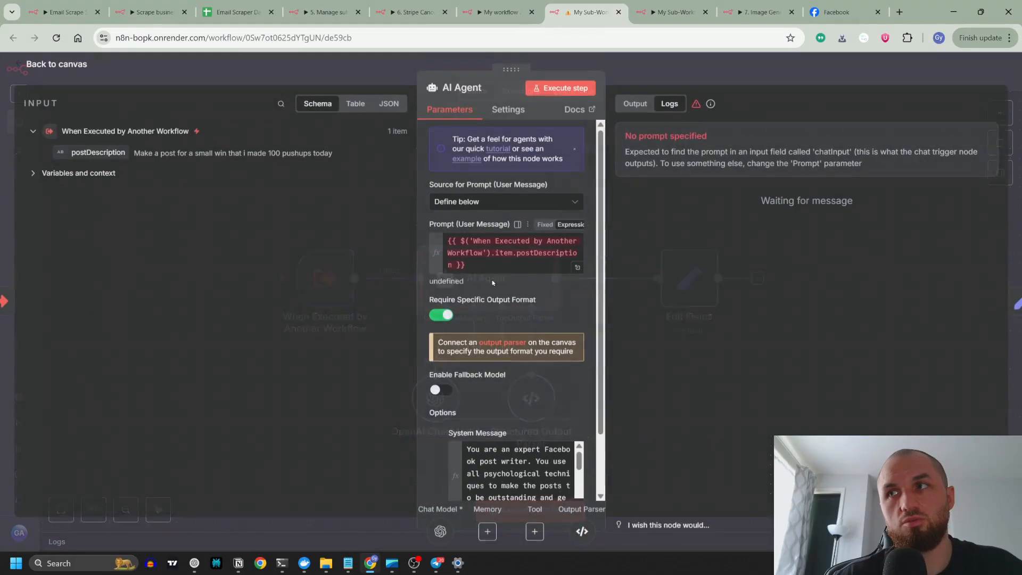
pyautogui.click(479, 264)
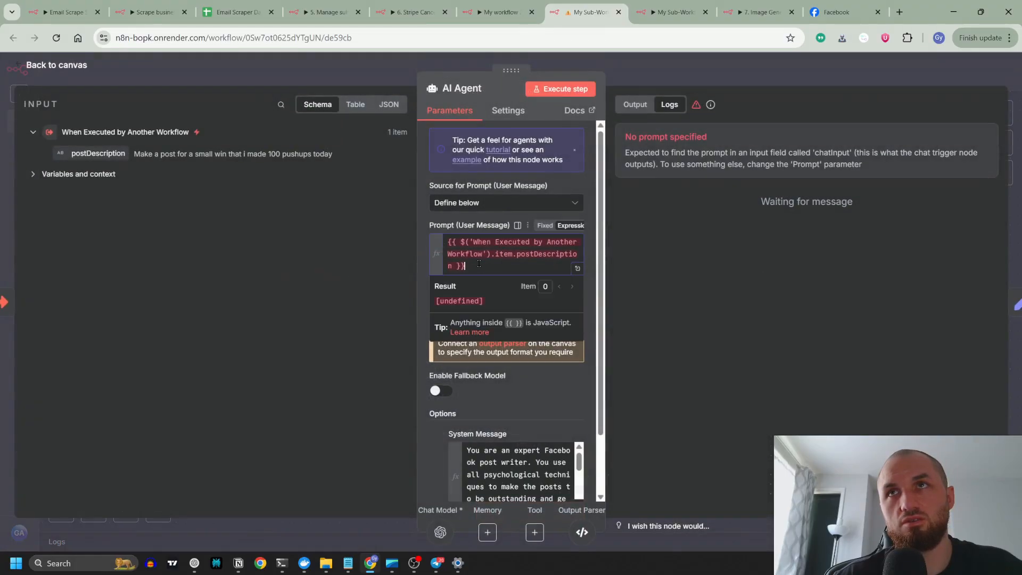
pyautogui.tripleClick(446, 242)
pyautogui.click(573, 239)
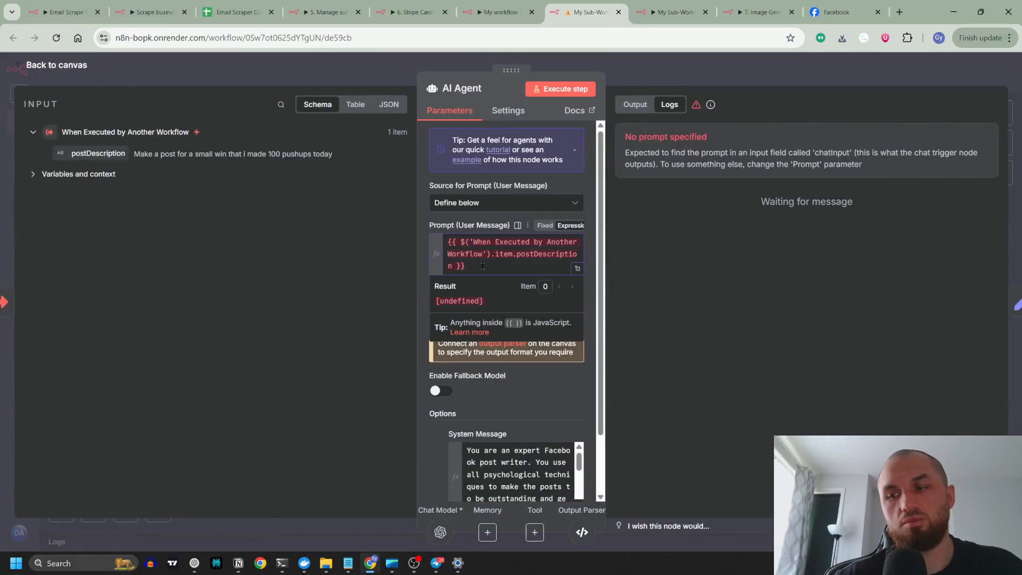
pyautogui.press('Return')
pyautogui.write('{{ $json.postDescription }}')
pyautogui.moveTo(566, 278); pyautogui.dragTo(467, 265)
pyautogui.press('BackSpace')
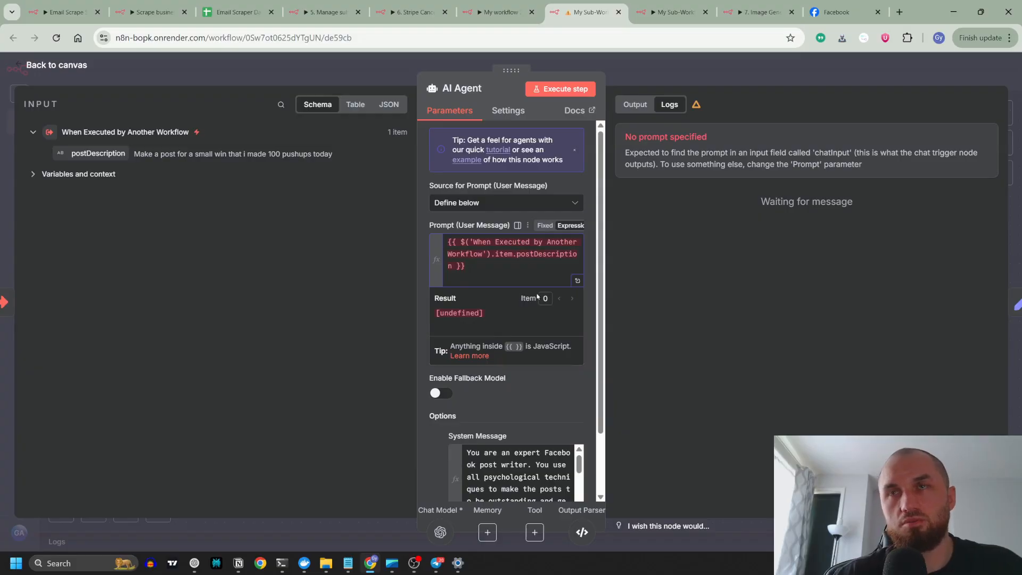
pyautogui.write('json.')
pyautogui.click(502, 281)
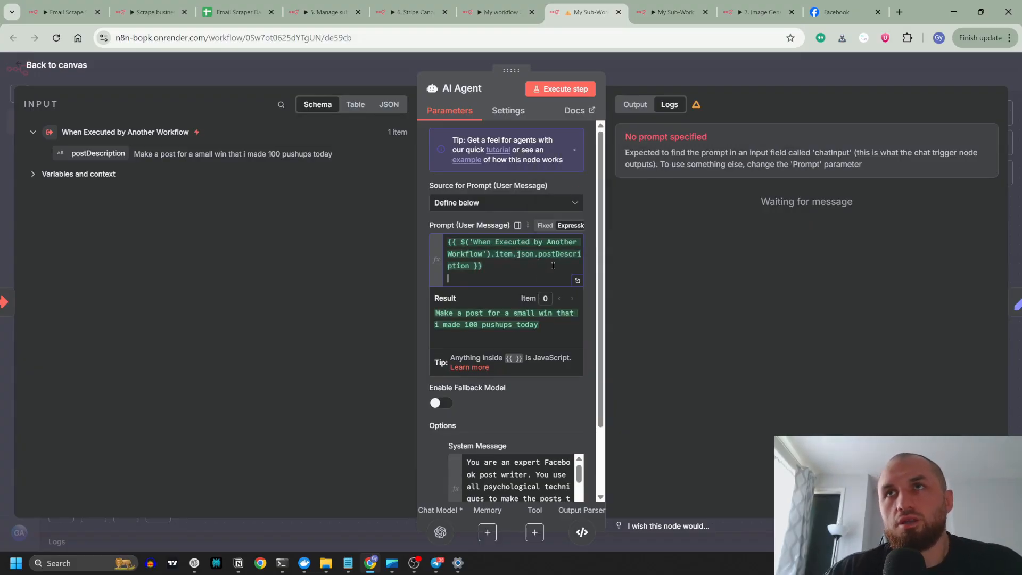
pyautogui.click(381, 70)
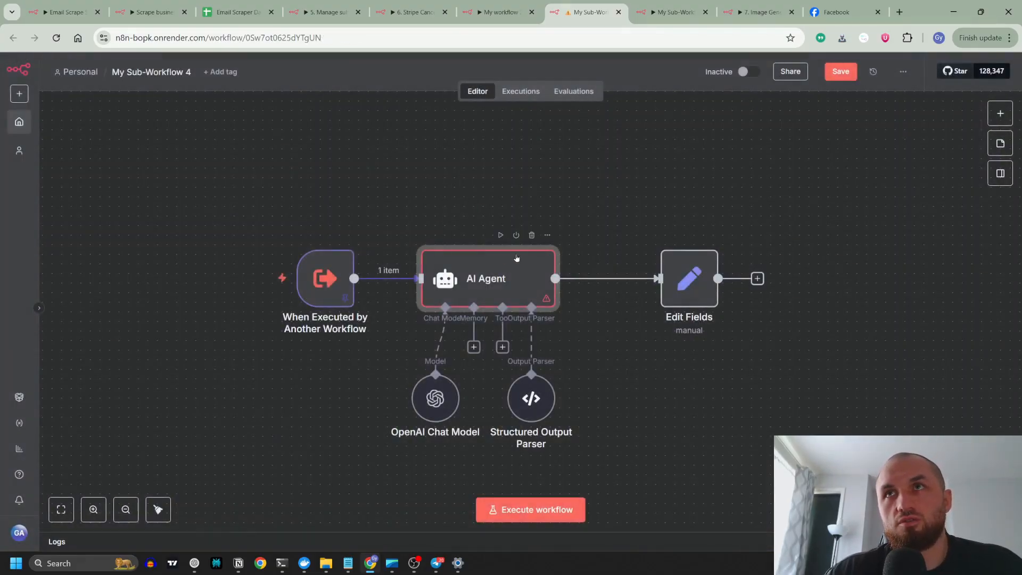
# Step: Run the AI Agent node with the corrected prompt and inspect its postTitle and postText output
pyautogui.click(500, 236)
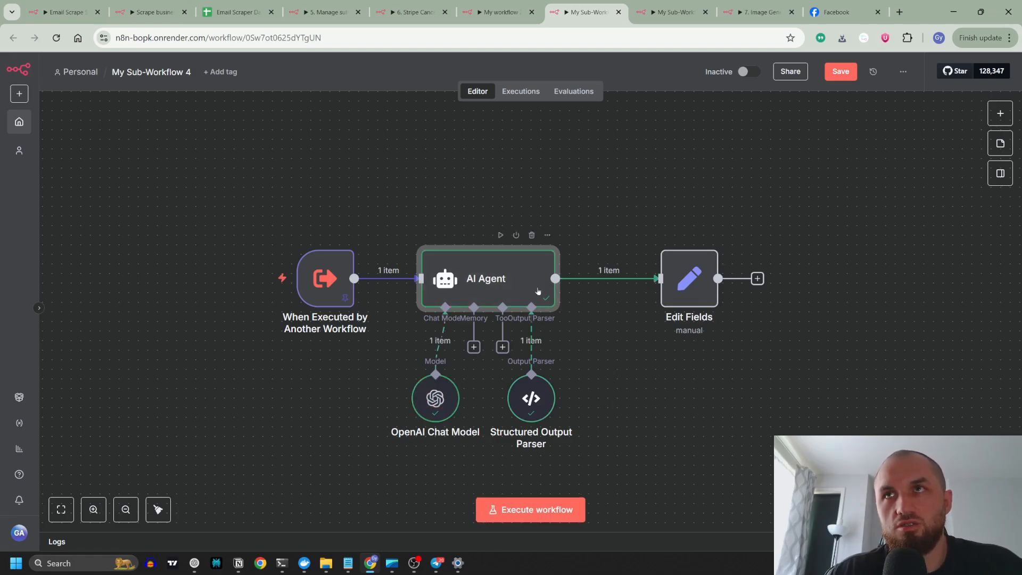
pyautogui.doubleClick(525, 269)
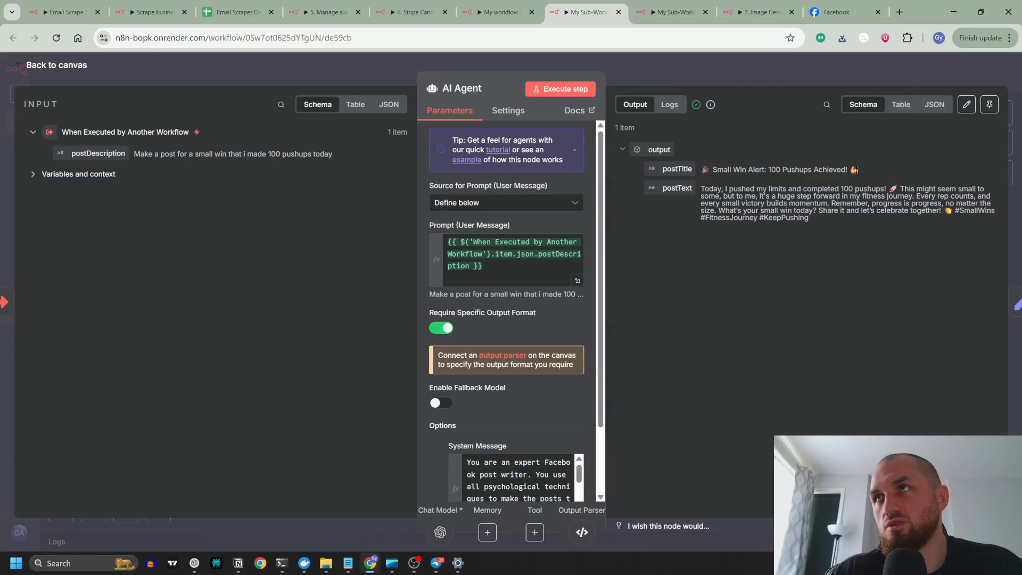
pyautogui.click(704, 67)
# Step: Map the agent's postTitle and postText outputs to the Post Title and Post Text values in Edit Fields, and run that node
pyautogui.doubleClick(689, 278)
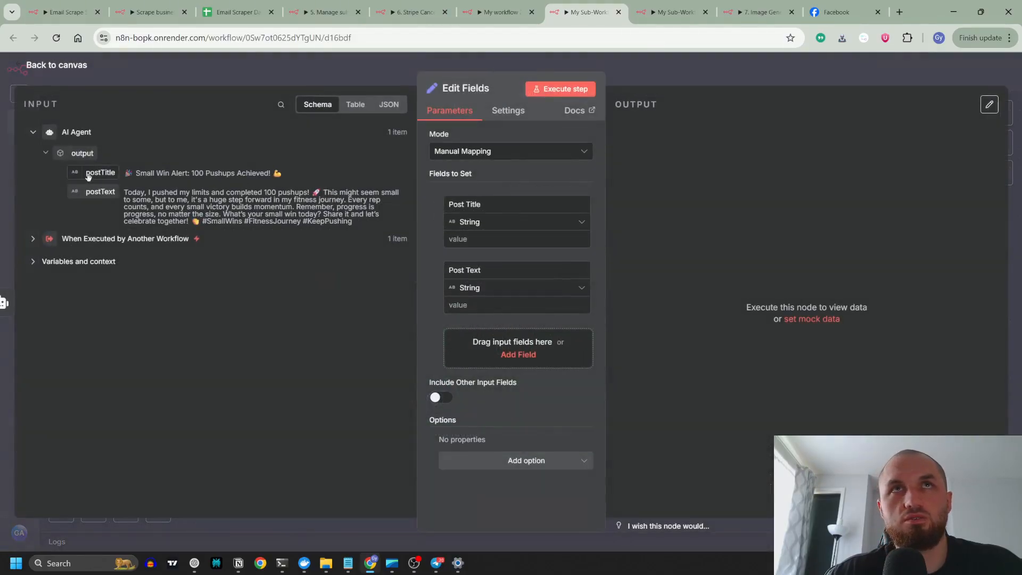
pyautogui.moveTo(89, 176); pyautogui.dragTo(523, 239)
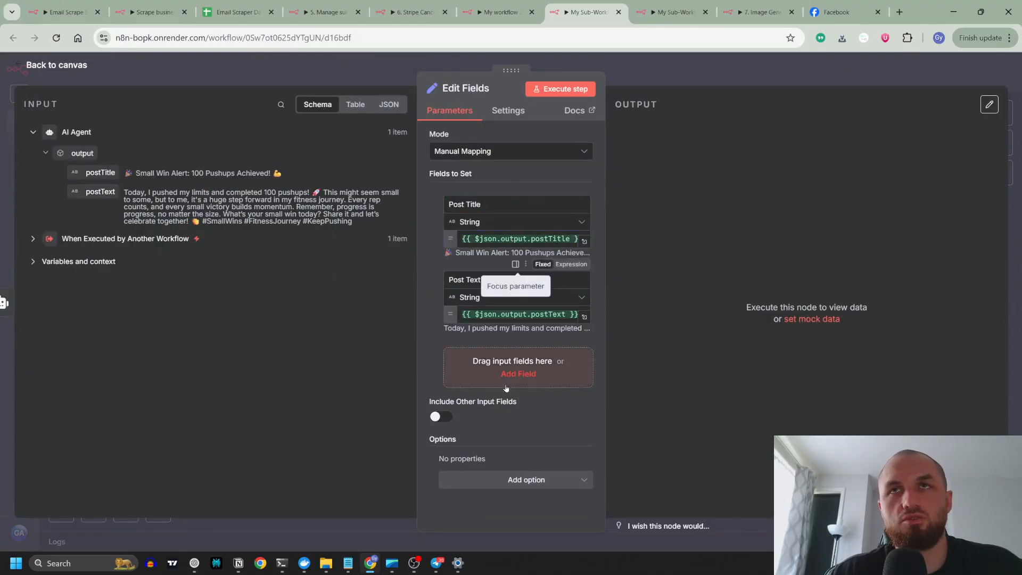
pyautogui.click(355, 69)
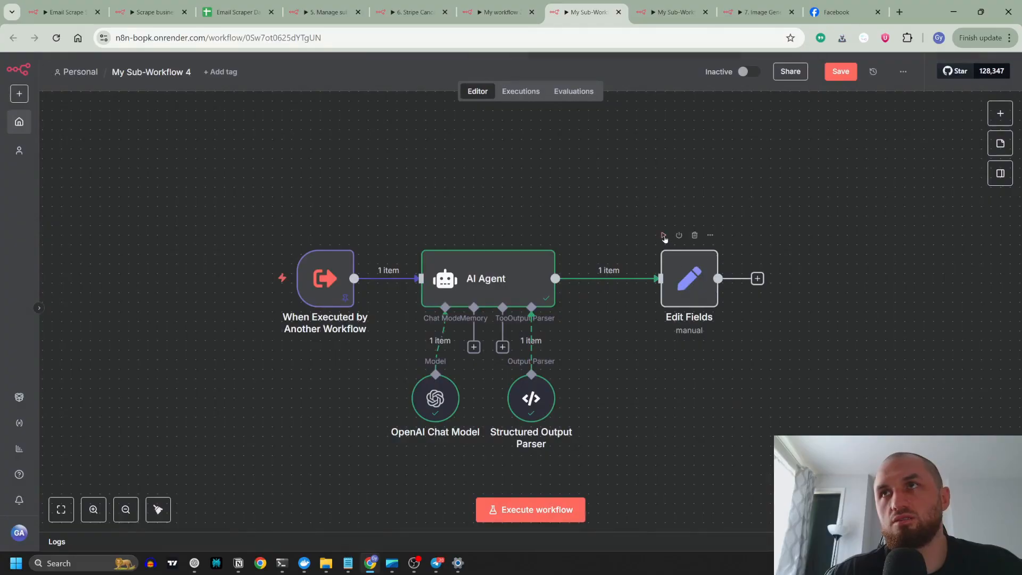
pyautogui.click(664, 235)
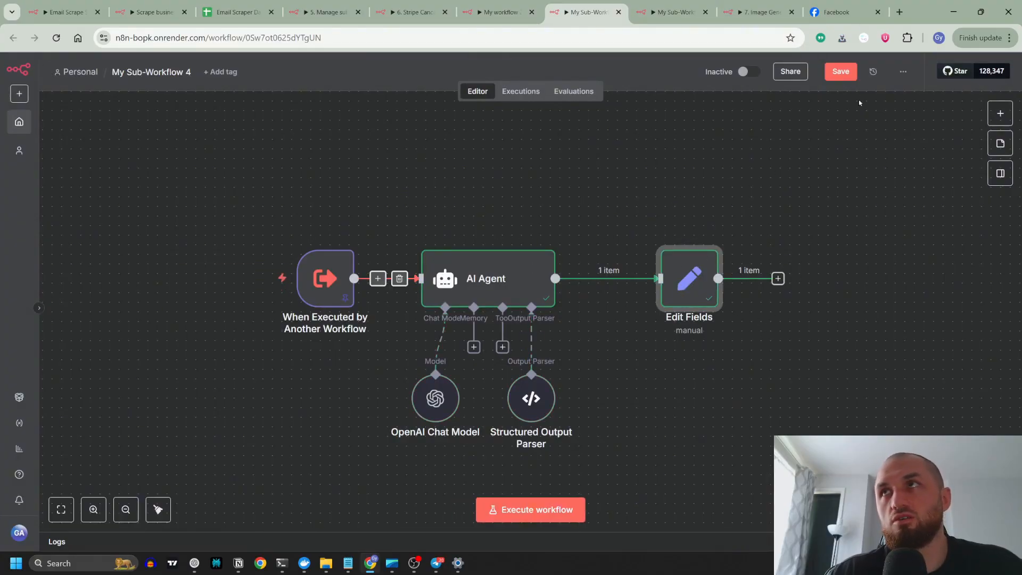
# Step: Save the sub-workflow and rename it "Post Writer SUB"
pyautogui.hotkey('ctrl', 's')
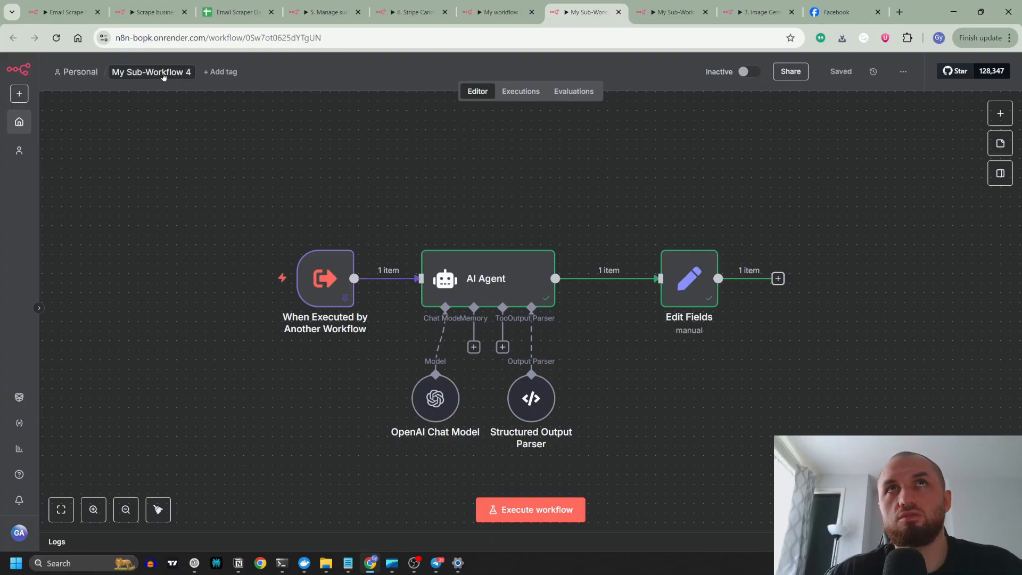
pyautogui.click(159, 73)
pyautogui.write('Post ')
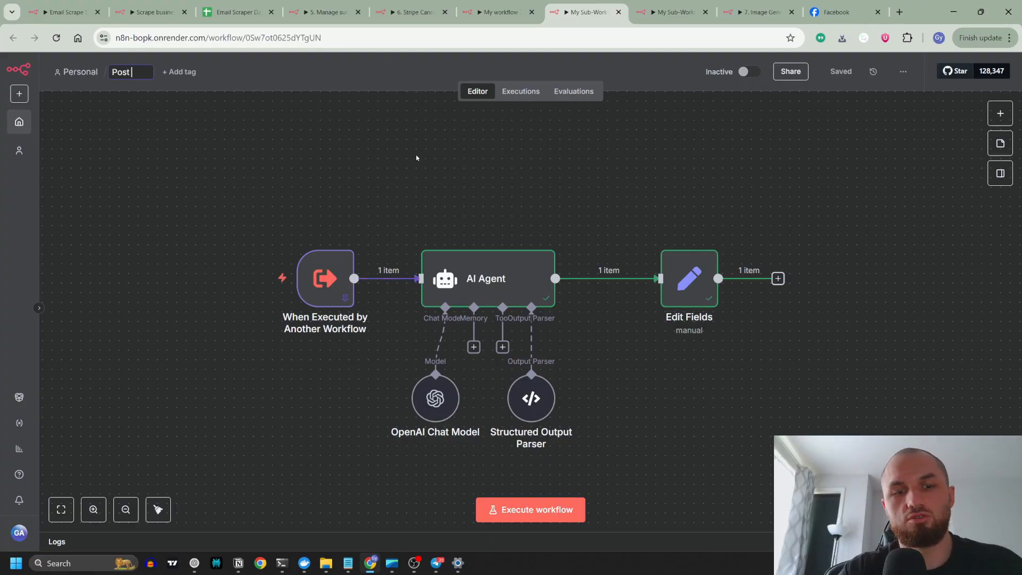
pyautogui.write('Writer Ed')
pyautogui.press('BackSpace')
pyautogui.press('BackSpace')
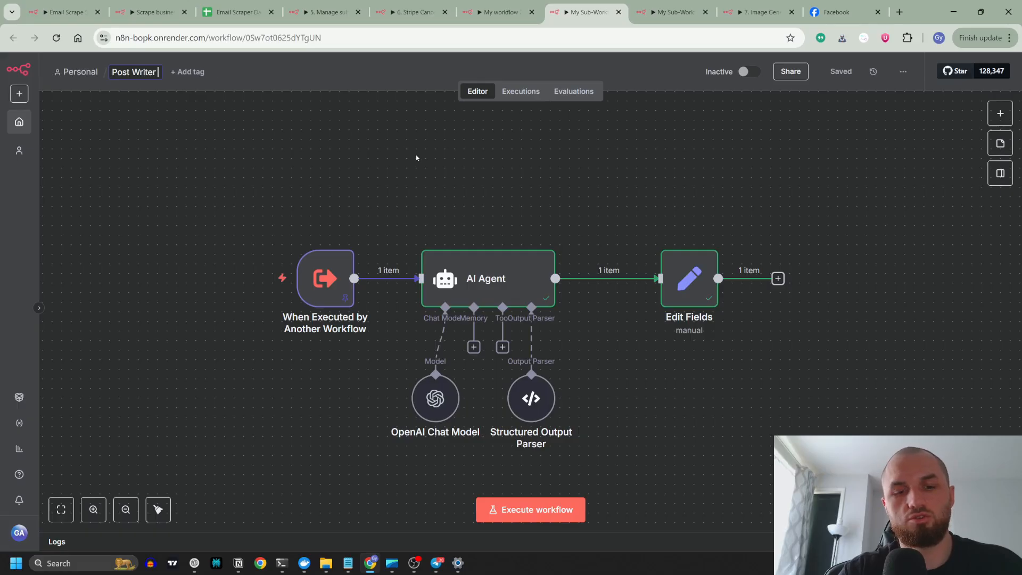
pyautogui.write('SUB')
pyautogui.press('Return')
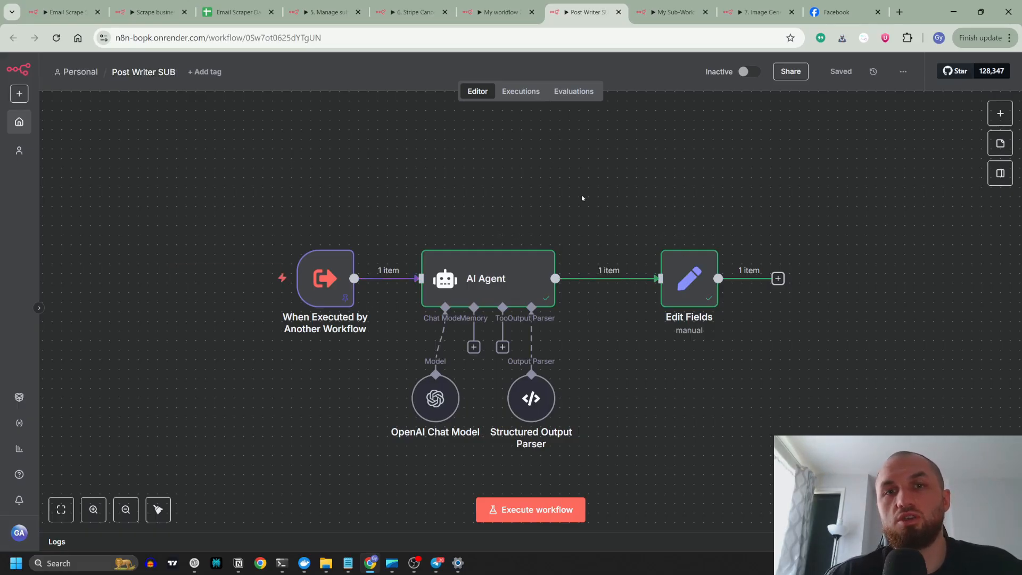
# Step: In My workflow 20, remove the link between the two Execute Workflow nodes and connect Execute Workflow1 directly to the AI Agent's output
pyautogui.hotkey('ctrl', 'shift', 'Tab')
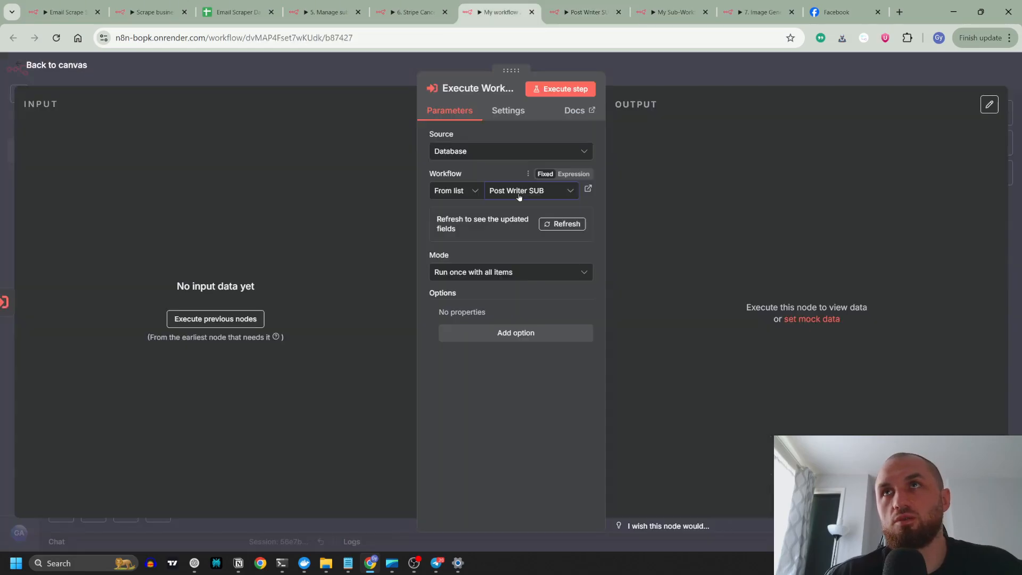
pyautogui.click(387, 64)
pyautogui.moveTo(746, 185); pyautogui.dragTo(727, 318)
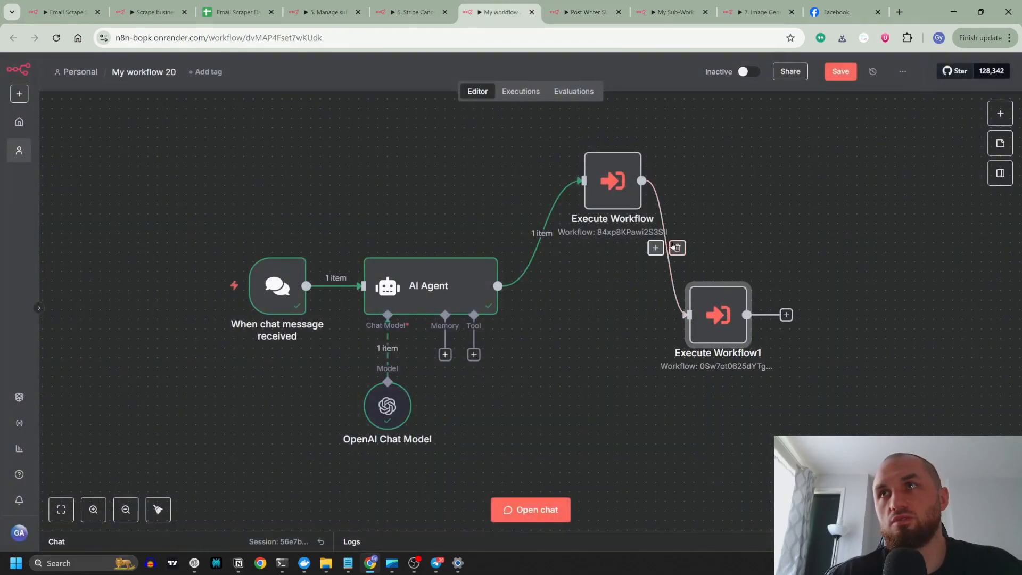
pyautogui.click(677, 247)
pyautogui.doubleClick(703, 292)
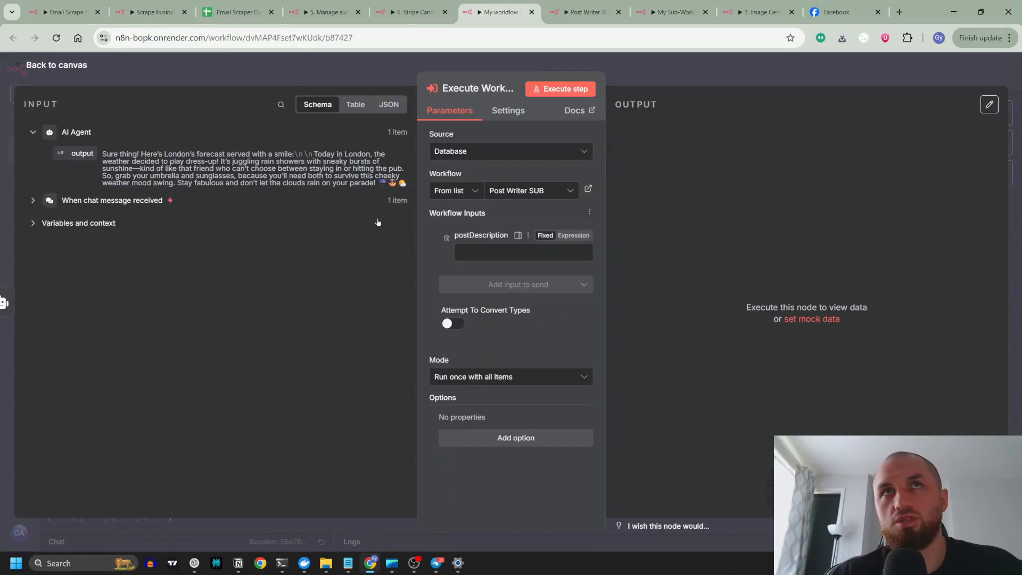
pyautogui.click(258, 77)
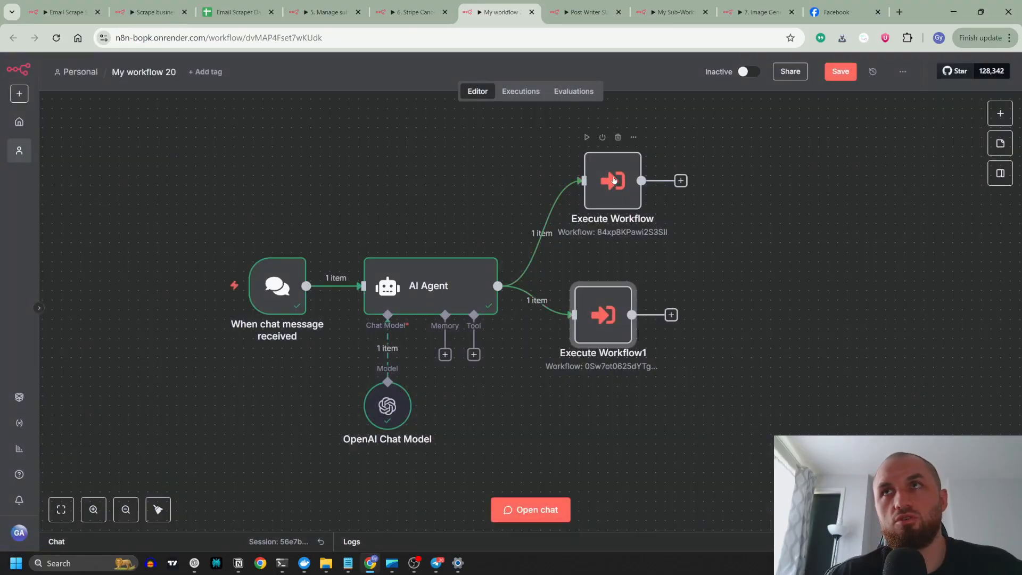
# Step: Check the Execute Workflow node, then rename its image sub-workflow "Image Generator SUB" and save it
pyautogui.doubleClick(623, 186)
pyautogui.click(374, 77)
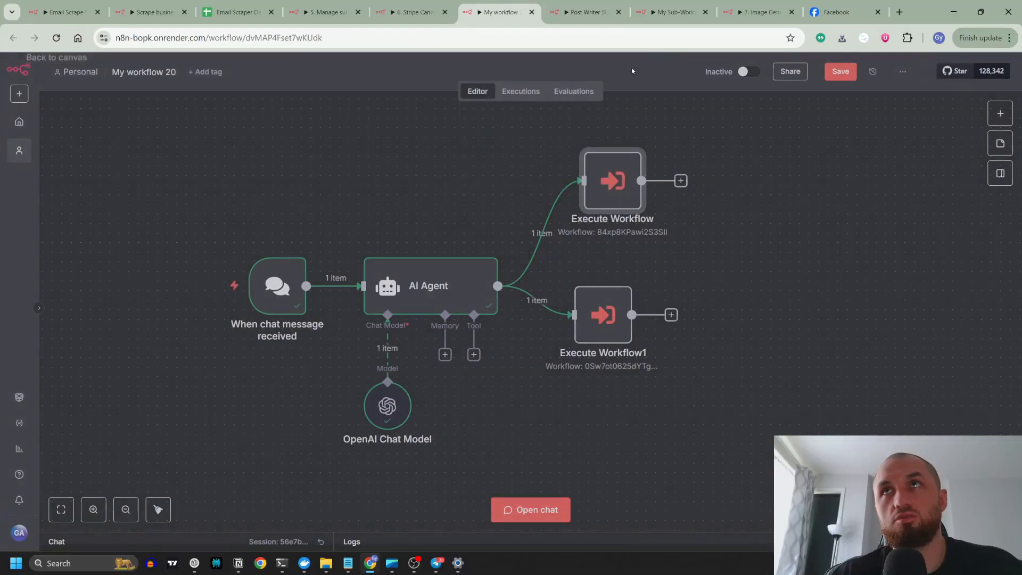
pyautogui.click(673, 12)
pyautogui.write('Image Generator SUB')
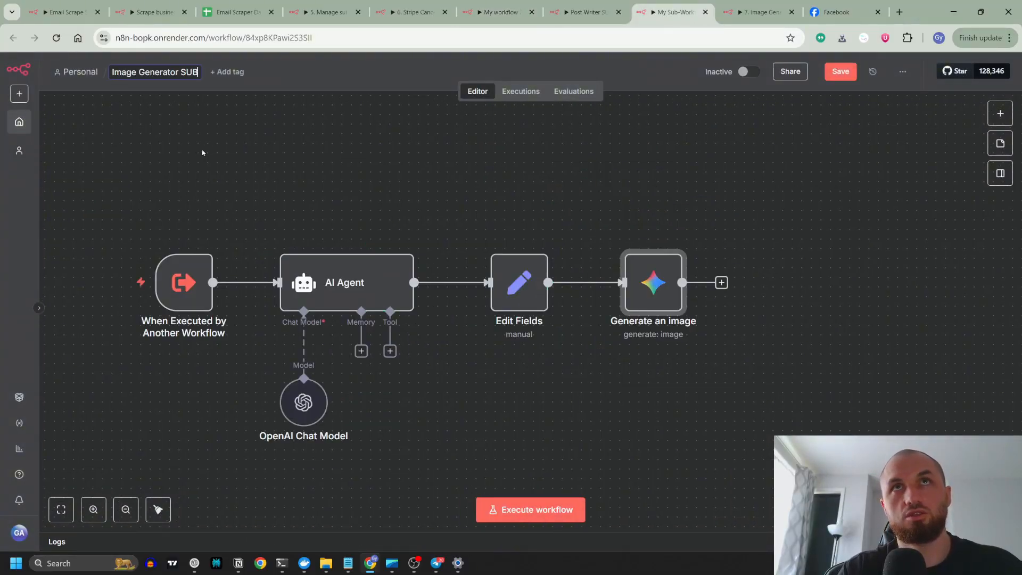
pyautogui.press('Return')
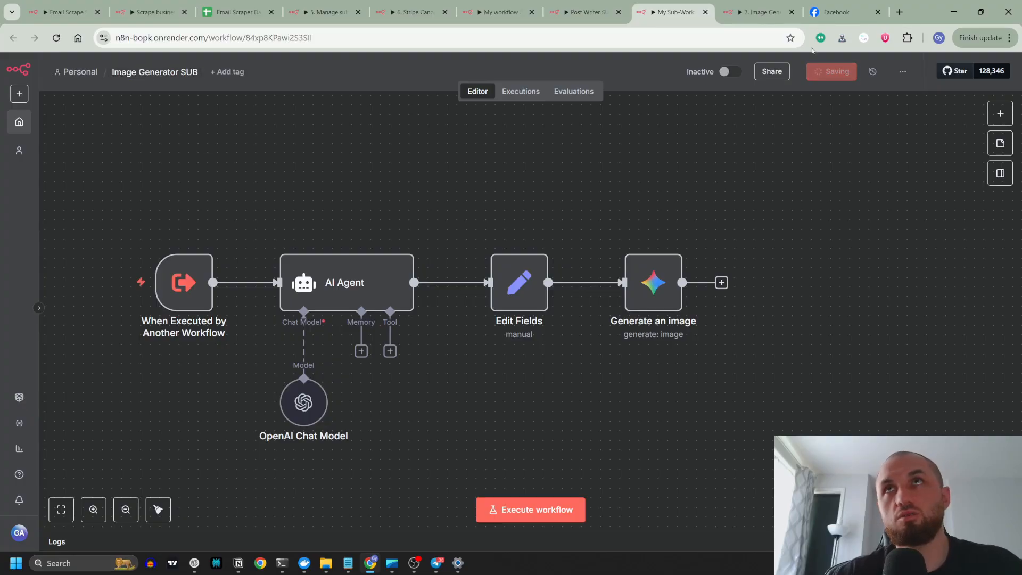
# Step: Return to My workflow 20 and align the Execute Workflow1 node under the Execute Workflow node
pyautogui.click(589, 12)
pyautogui.click(501, 12)
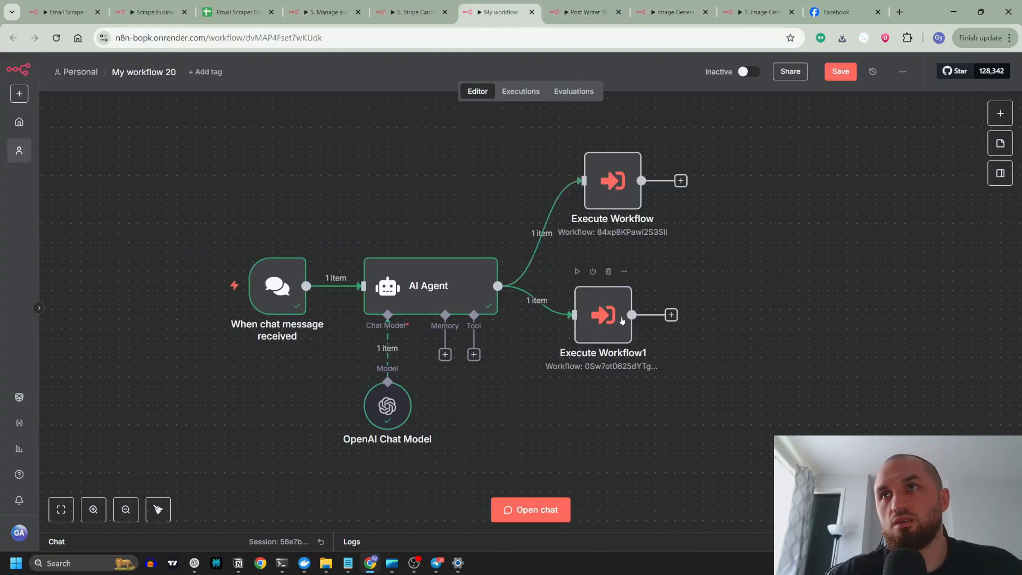
pyautogui.hscroll(2, 612, 319)
pyautogui.moveTo(587, 321); pyautogui.dragTo(578, 322)
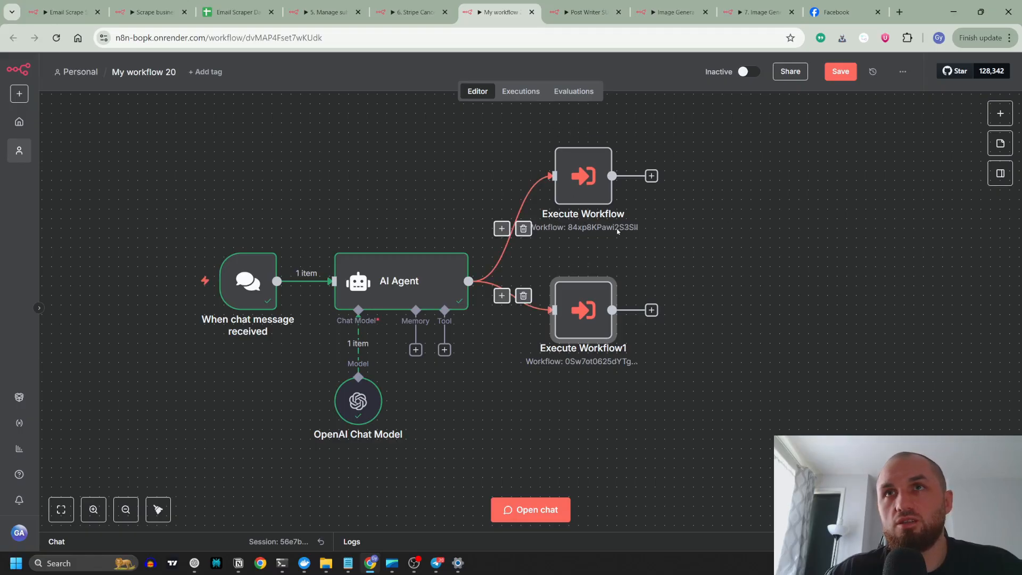
# Step: Attach a Call n8n Workflow Tool to the AI Agent, select Post Writer SUB, and let the model define postDescription automatically
pyautogui.click(444, 350)
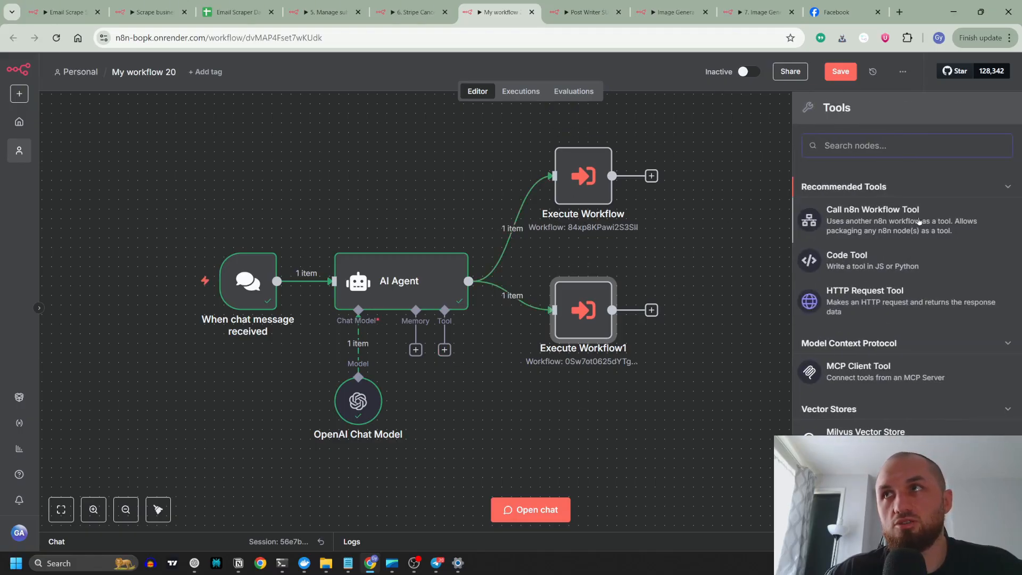
pyautogui.click(894, 218)
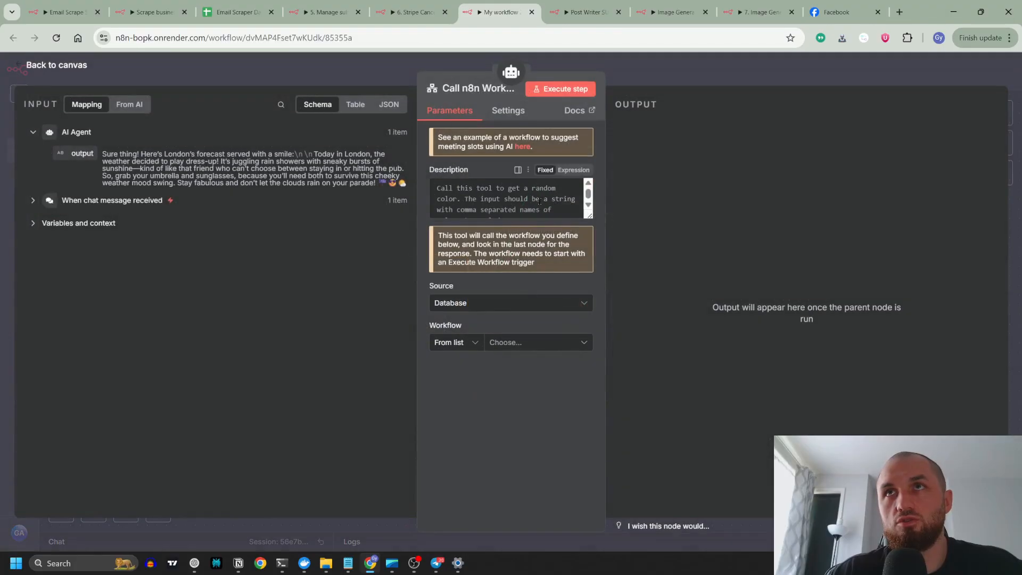
pyautogui.click(509, 343)
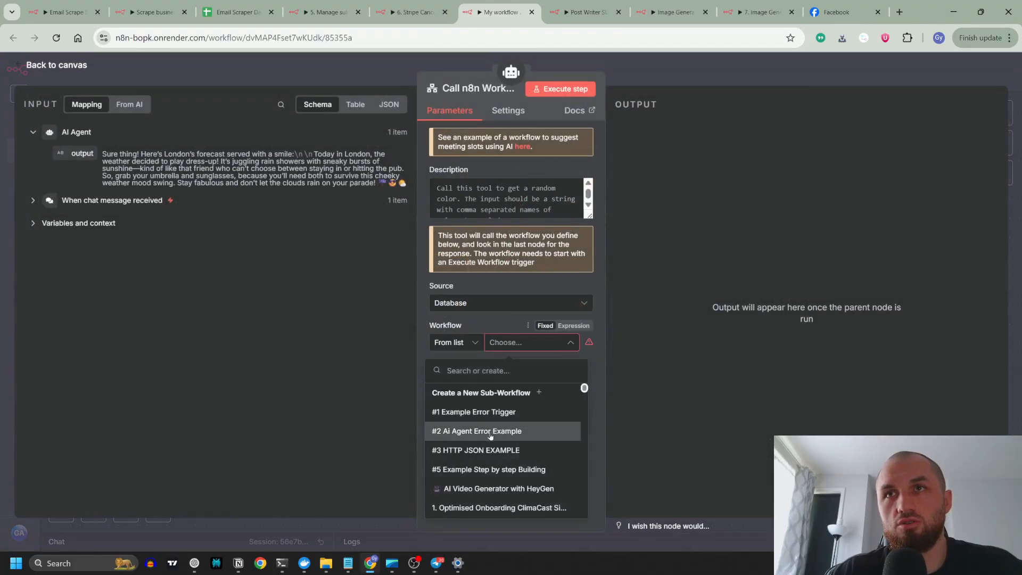
pyautogui.write('post')
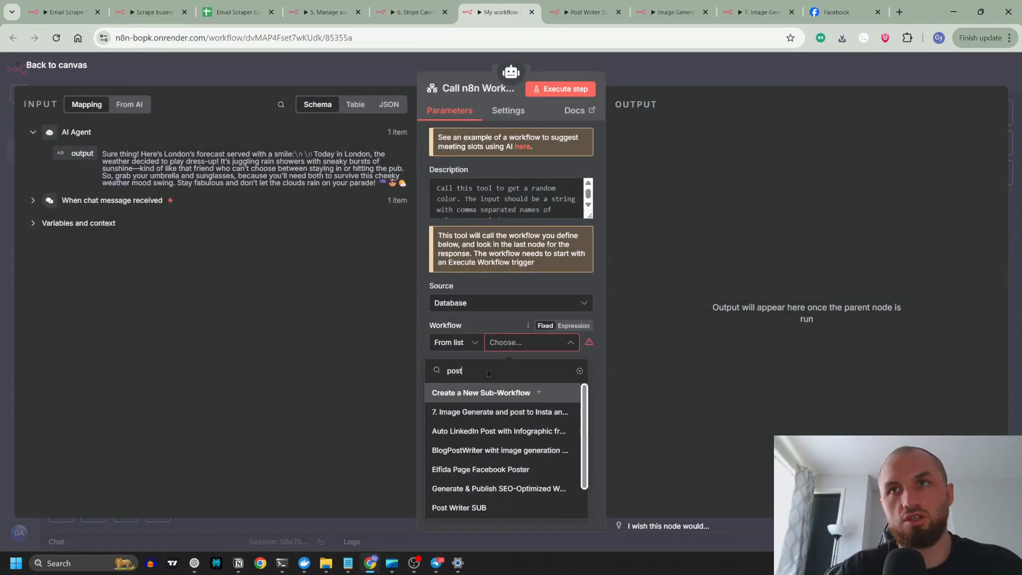
pyautogui.click(459, 507)
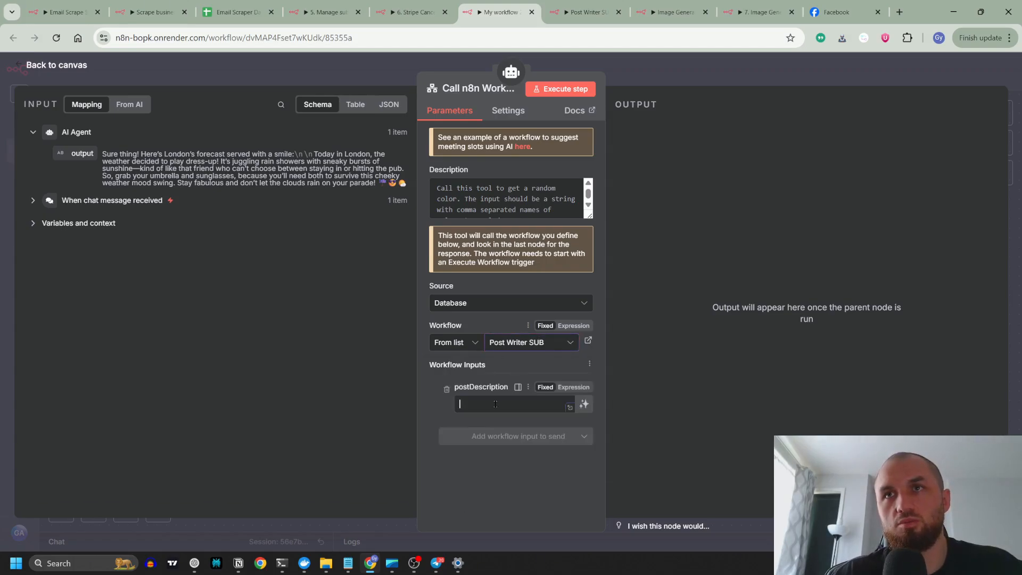
pyautogui.click(585, 404)
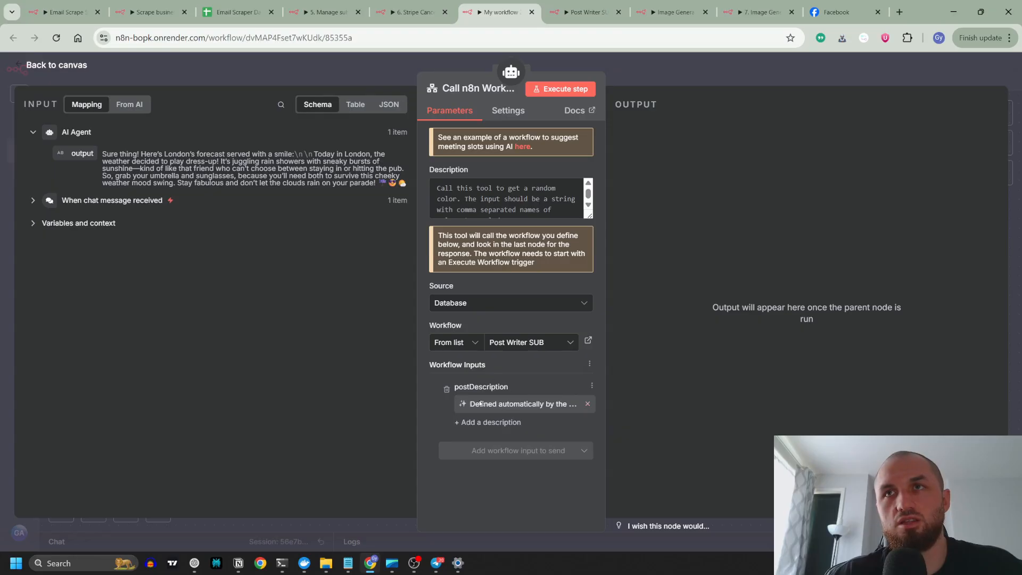
pyautogui.press('Escape')
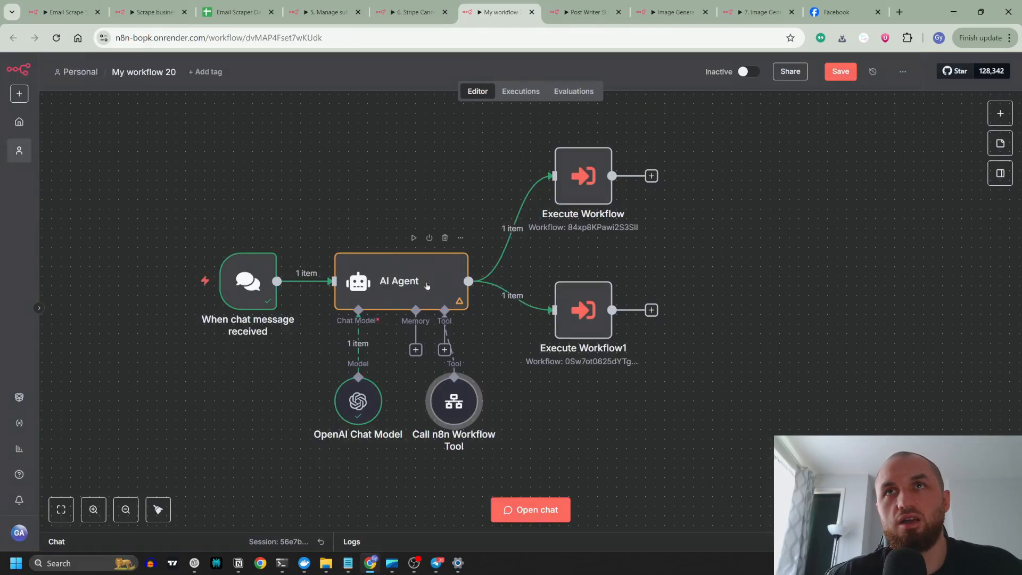
# Step: Review the Call n8n Workflow Tool's description and the Post Writer SUB workflow, then delete the tool from the AI Agent
pyautogui.press('Return')
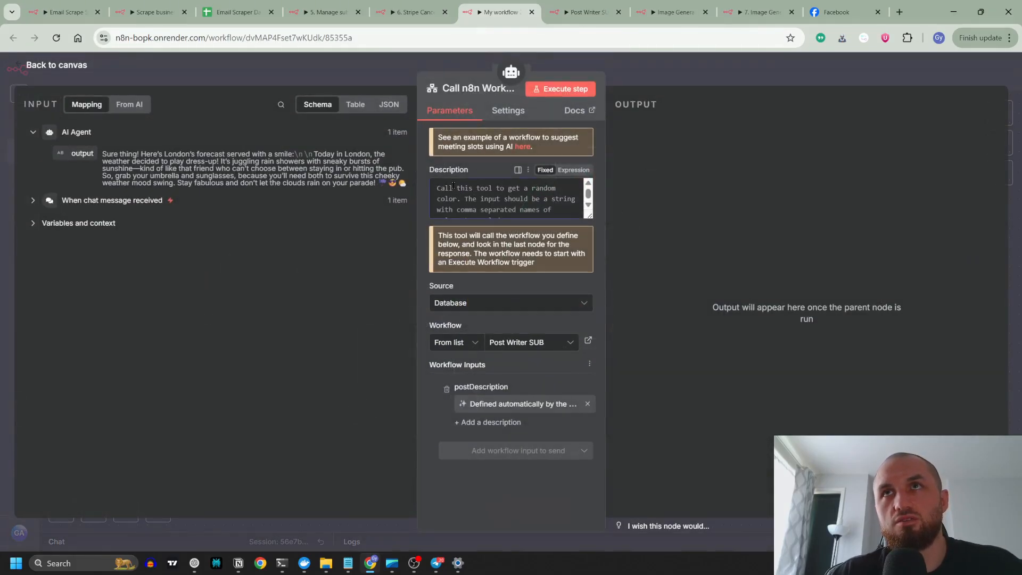
pyautogui.hotkey('ctrl', 'Tab')
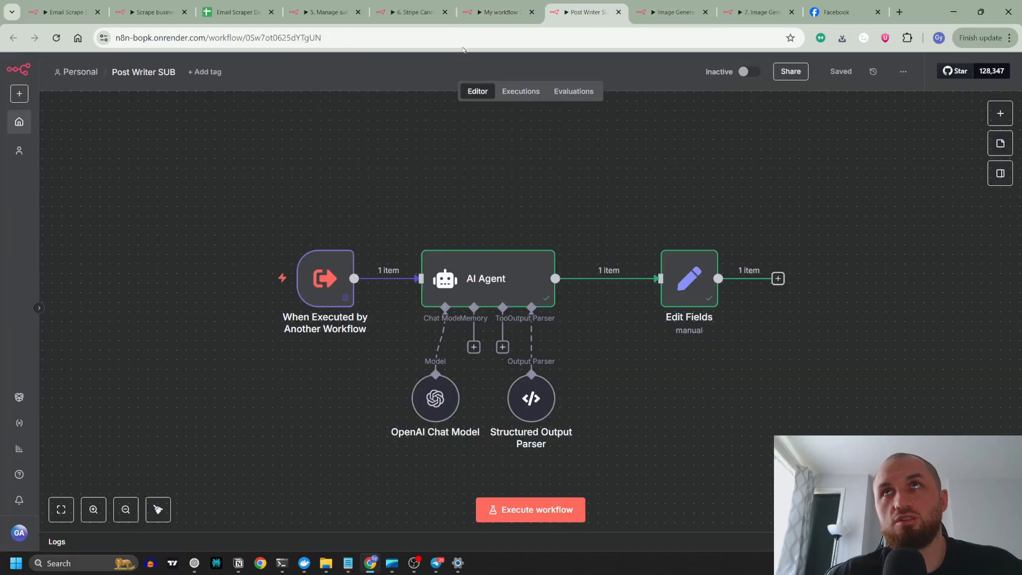
pyautogui.hotkey('ctrl', 'shift', 'Tab')
pyautogui.press('Escape')
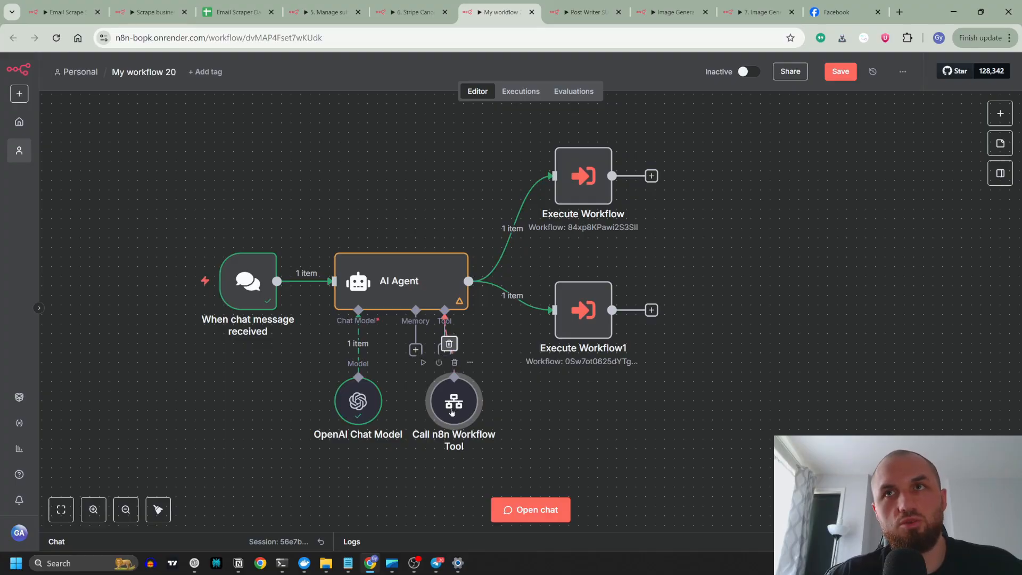
pyautogui.click(455, 364)
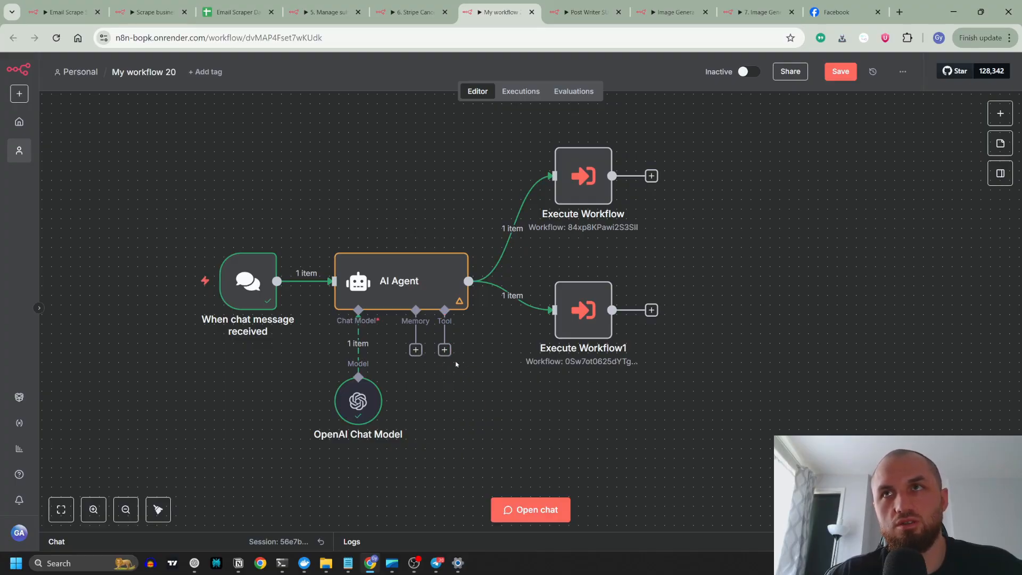
# Step: Add a Merge node and connect Execute Workflow to its Input 1 and Execute Workflow1 to its Input 2
pyautogui.hscroll(3, 684, 366)
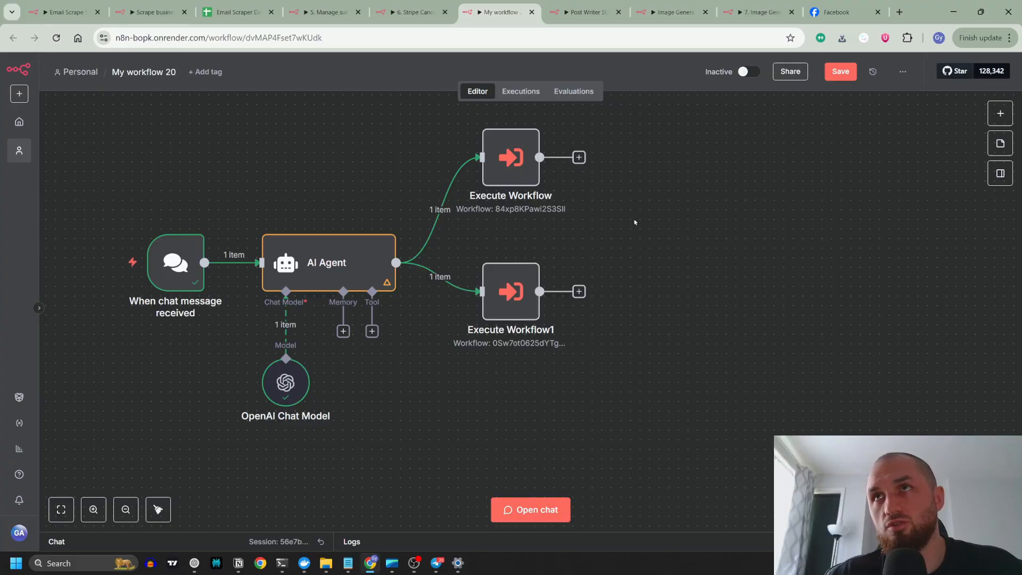
pyautogui.press('Tab')
pyautogui.write('m')
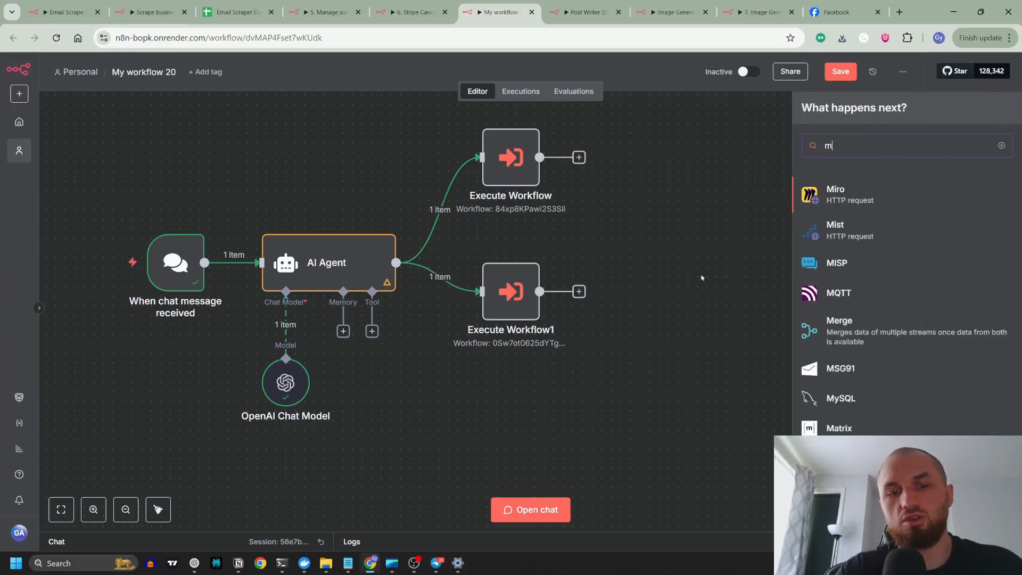
pyautogui.write('erge')
pyautogui.press('Return')
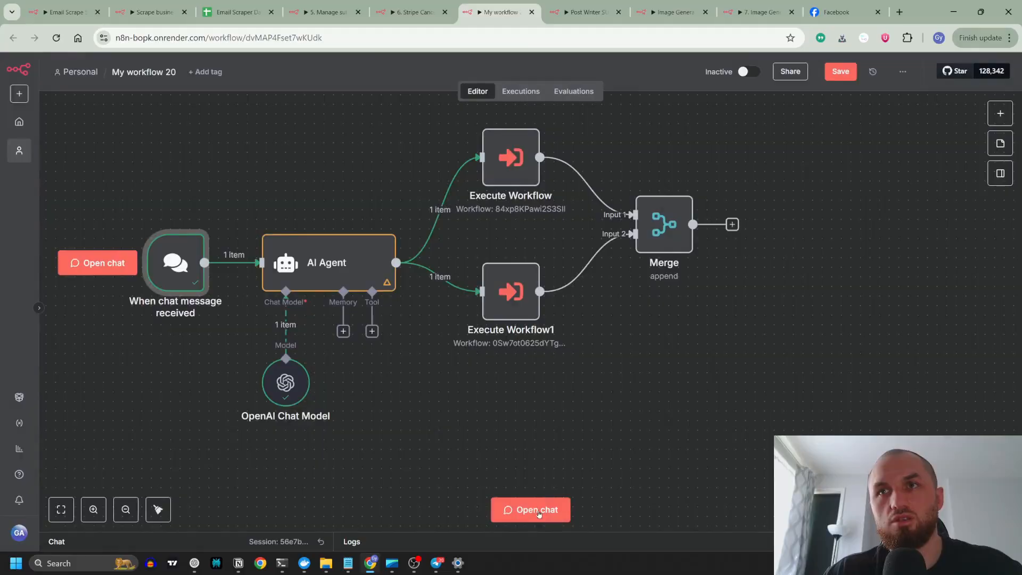
# Step: Test the workflow by sending the chat message "make a post for a small win today i made 100 pushups"
pyautogui.click(530, 509)
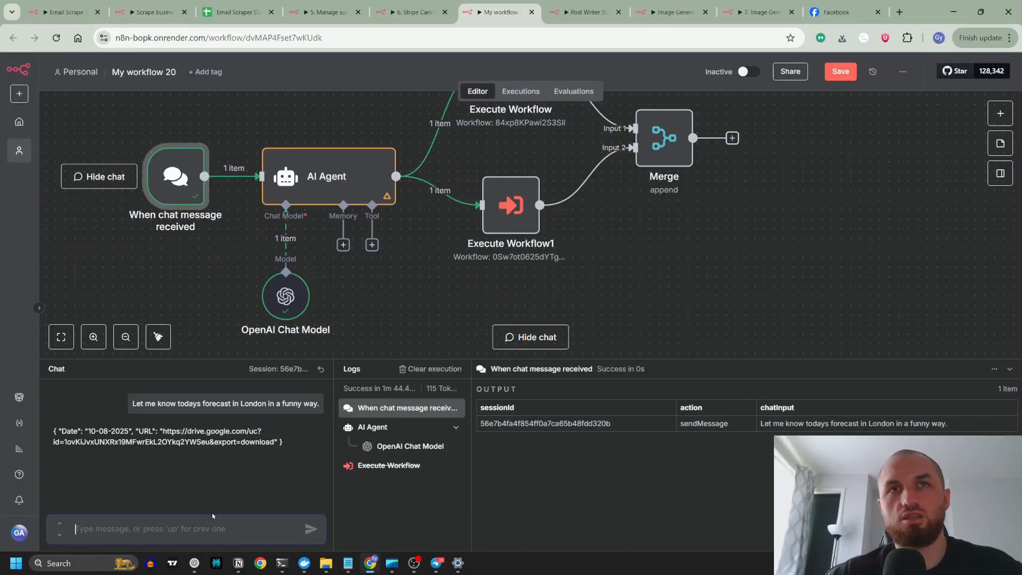
pyautogui.write('make a post for a small wi')
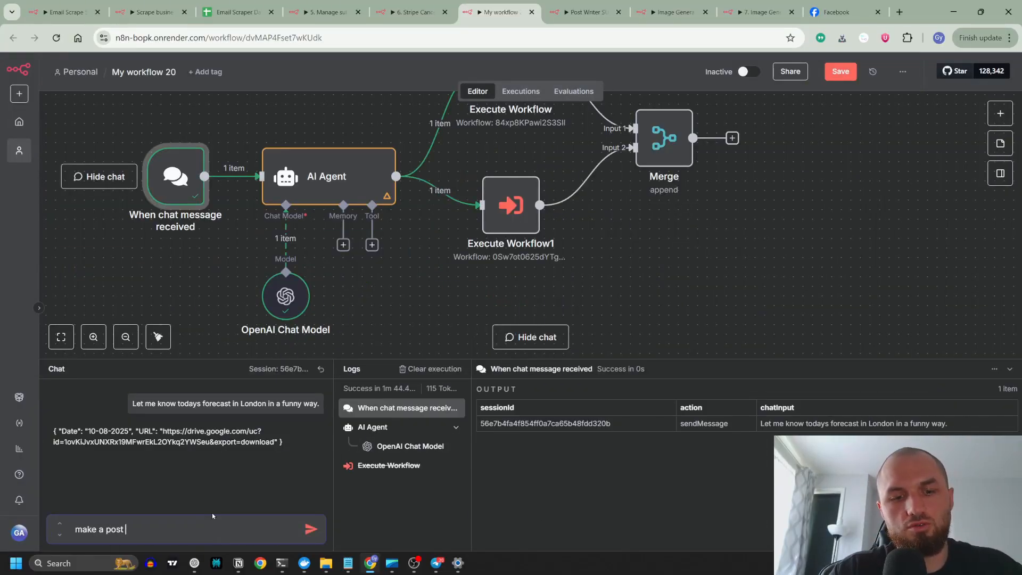
pyautogui.write('n tod')
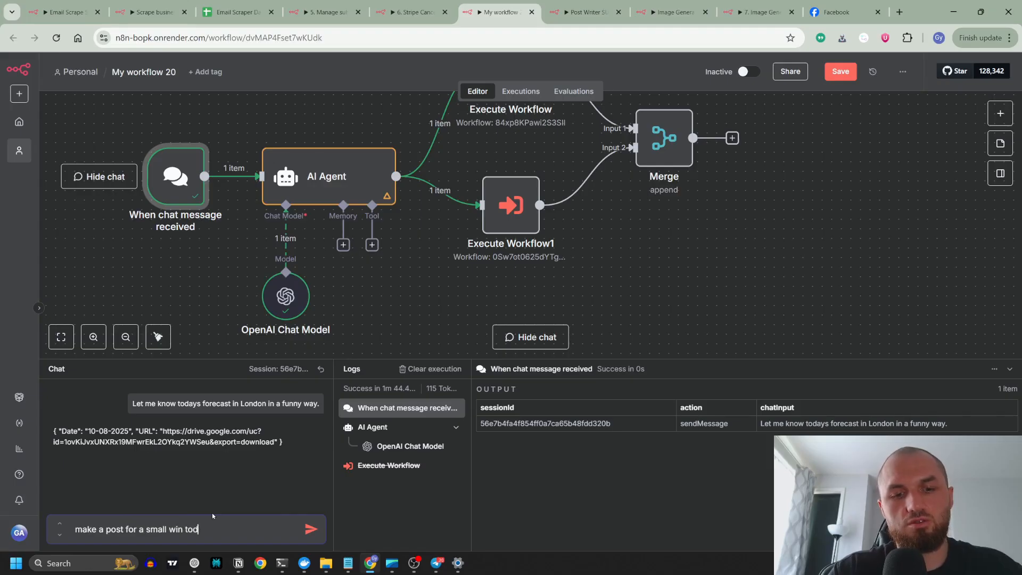
pyautogui.write('ya i made 100 pushups')
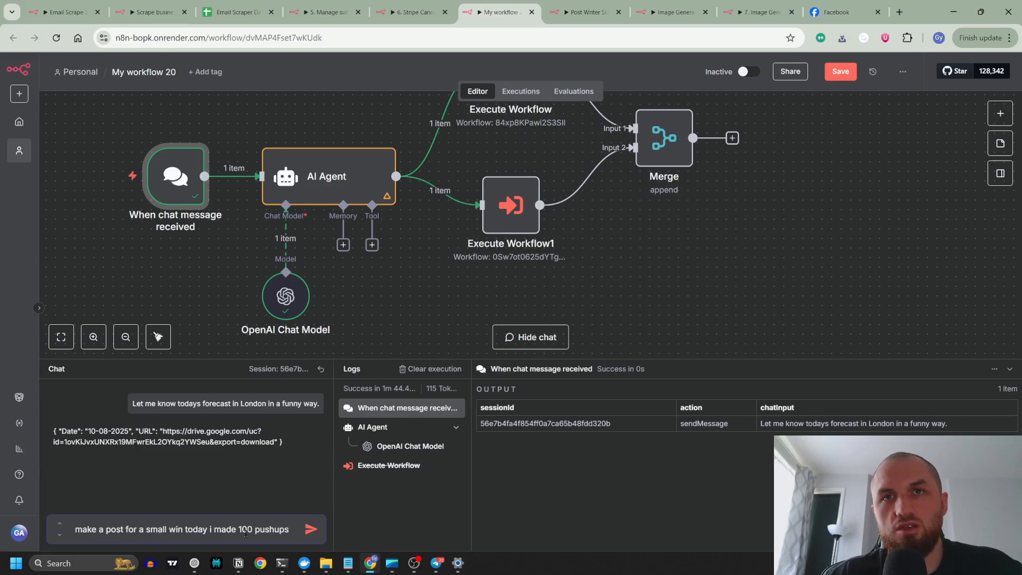
pyautogui.click(311, 530)
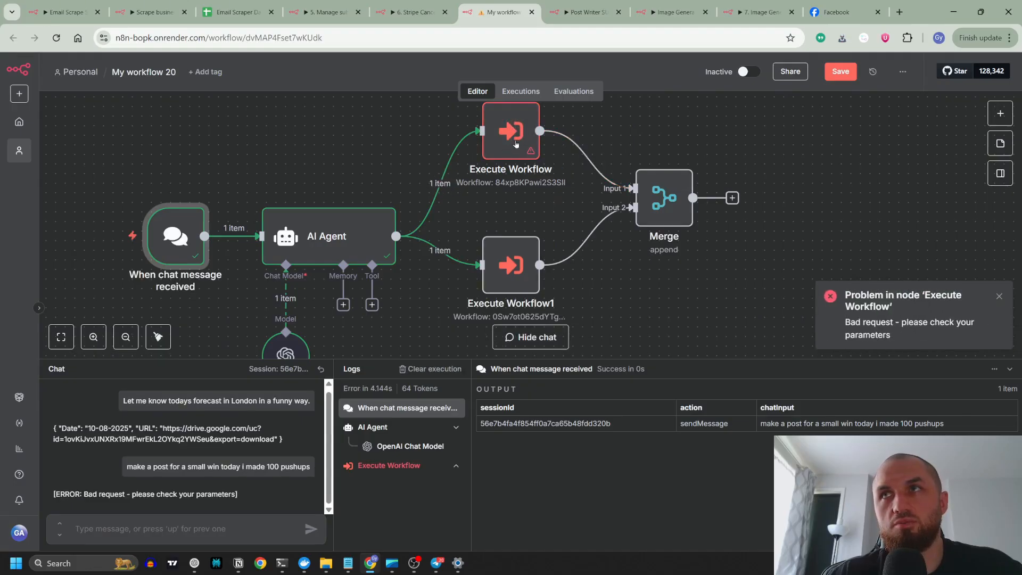
# Step: Open the failed Execute Workflow node's sub-execution and load it into the editor for debugging
pyautogui.click(515, 143)
pyautogui.doubleClick(515, 144)
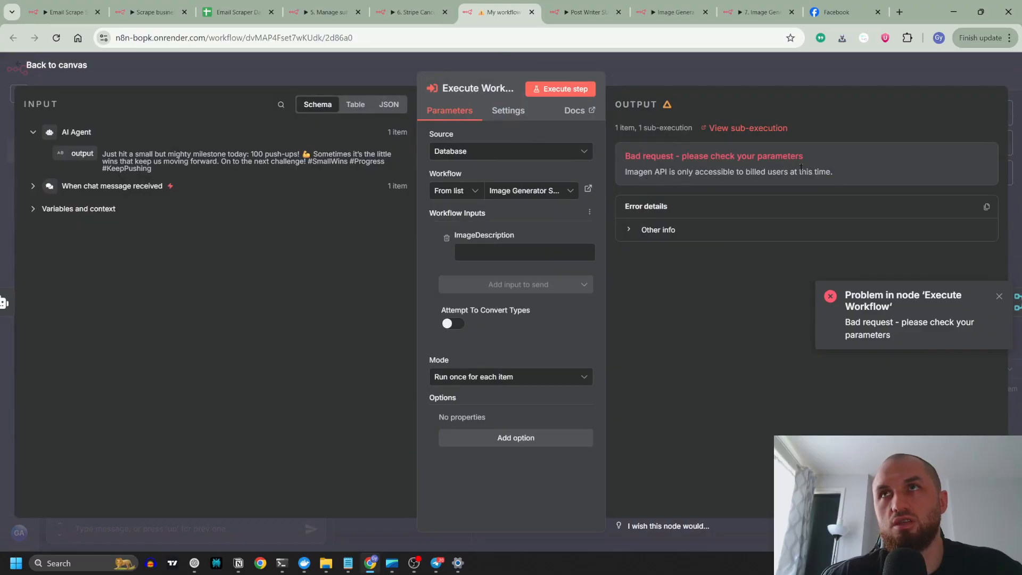
pyautogui.click(741, 128)
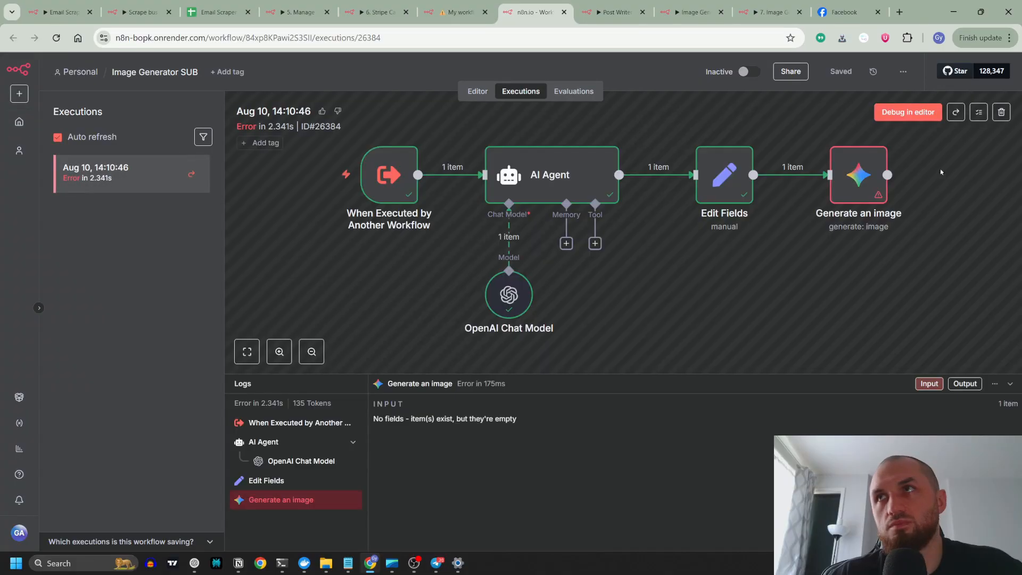
pyautogui.click(909, 114)
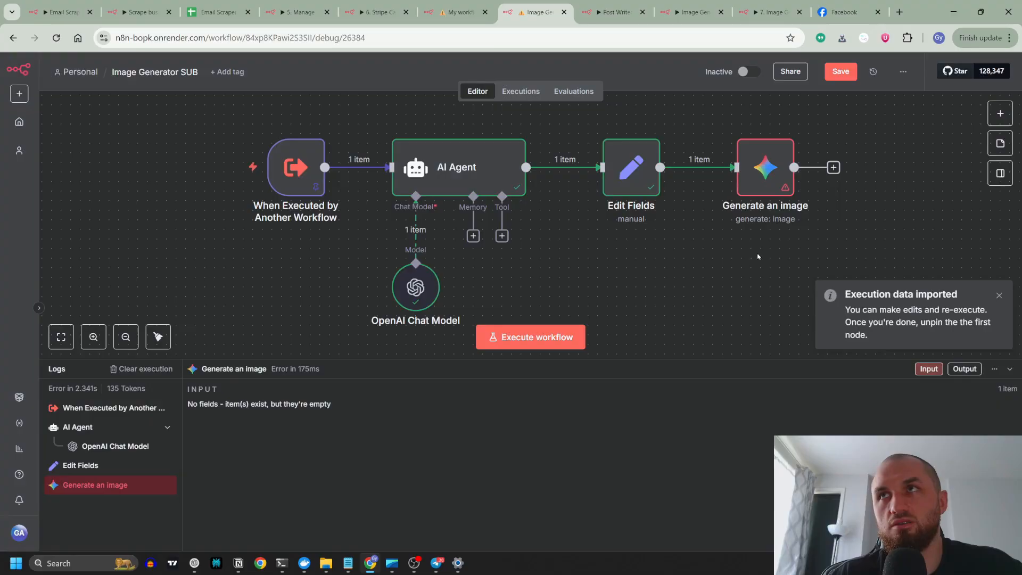
# Step: Replace the Edit Fields and Gemini image nodes after the AI Agent with an OpenAI Generate an image node
pyautogui.moveTo(757, 256); pyautogui.dragTo(621, 262)
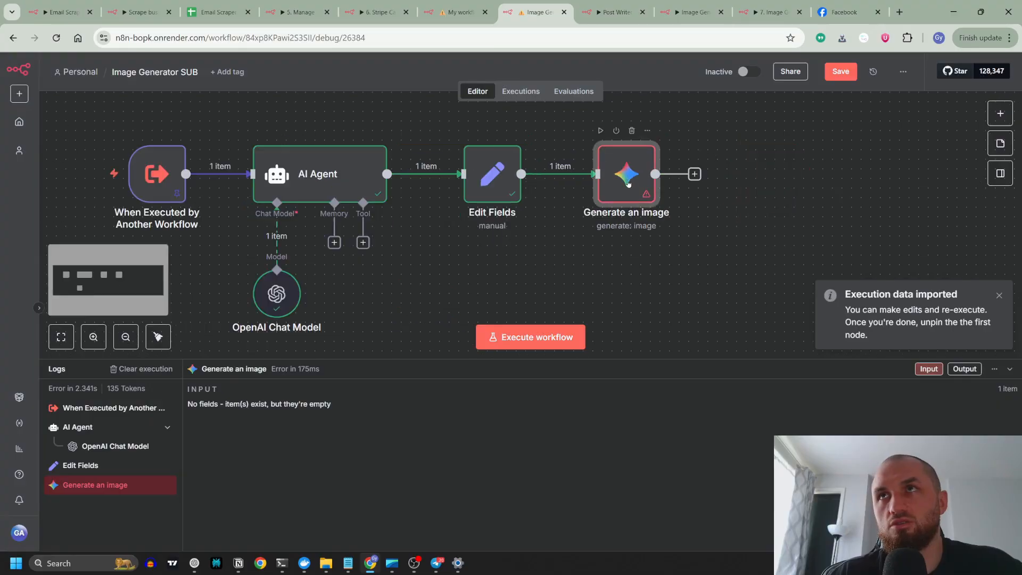
pyautogui.doubleClick(628, 183)
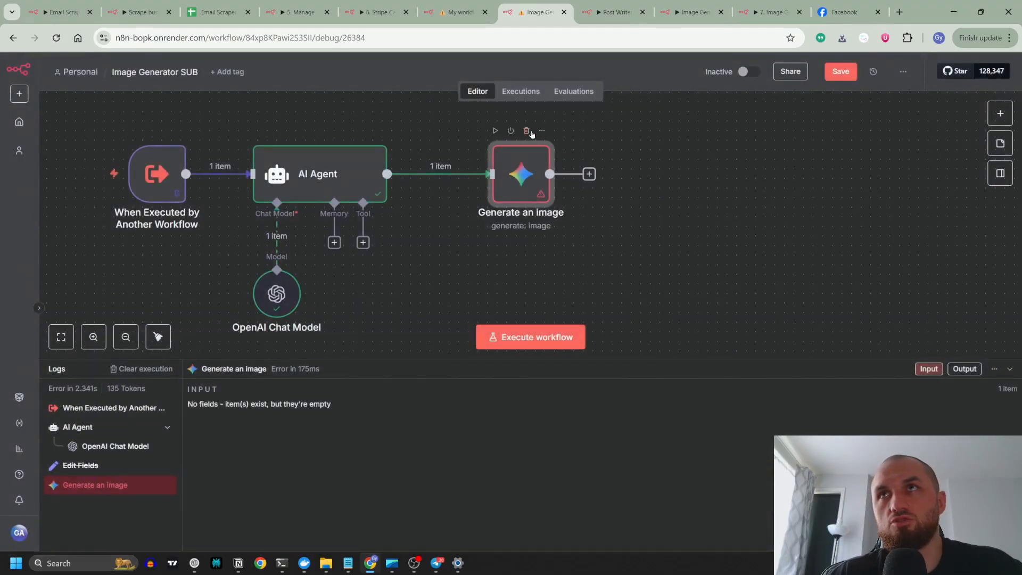
pyautogui.click(530, 134)
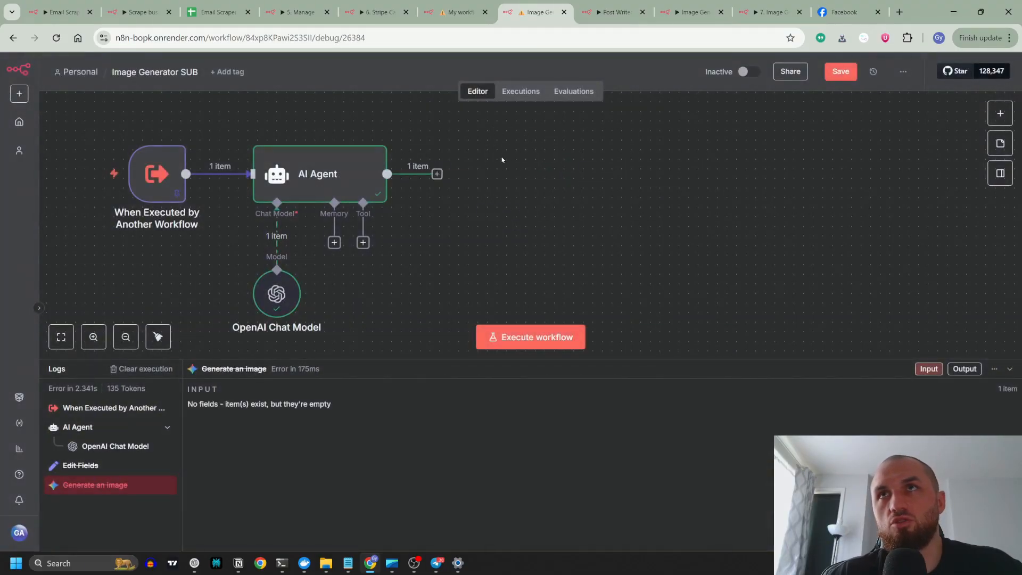
pyautogui.click(446, 174)
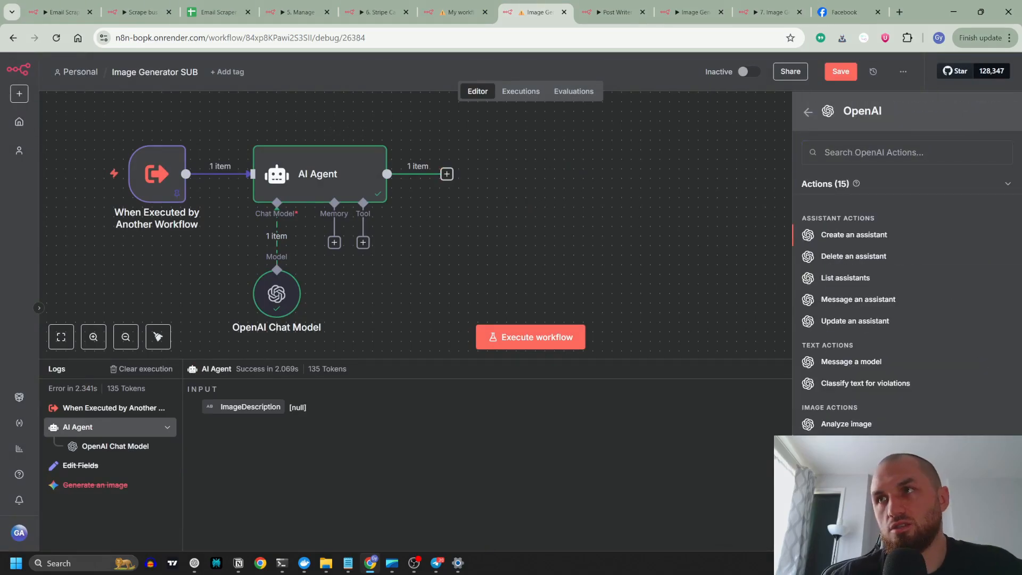
pyautogui.click(841, 507)
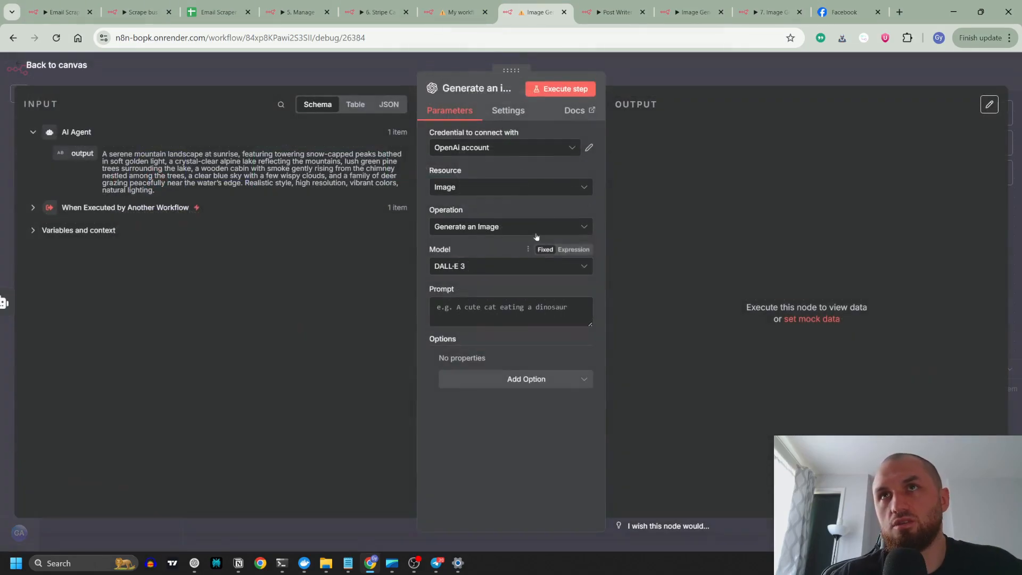
# Step: Configure image generation with DALL-E 3, prompt {{ $json.output }} and HD quality, and add the Respond with Image URL(s) option left off
pyautogui.click(505, 266)
pyautogui.click(490, 317)
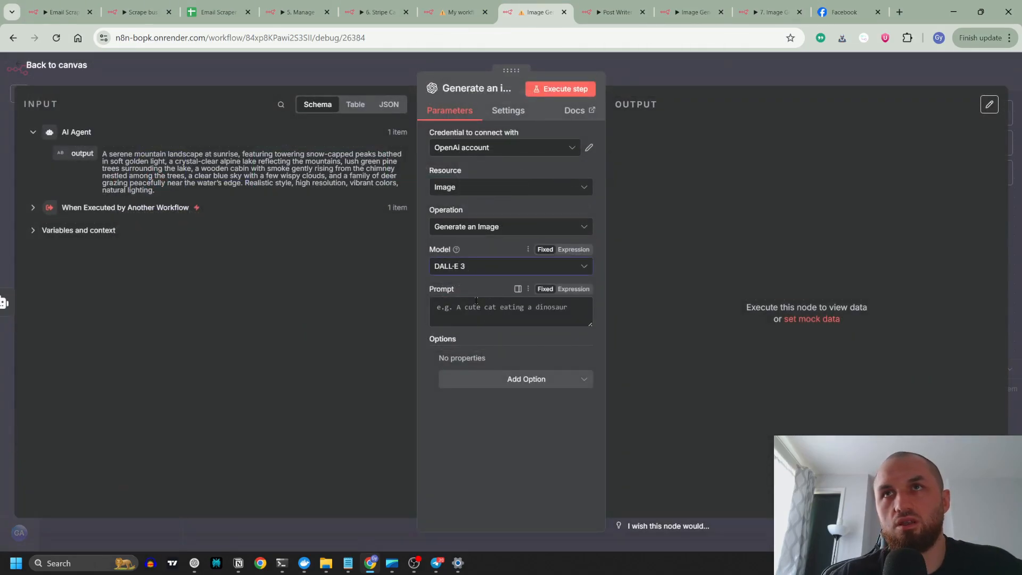
pyautogui.moveTo(82, 153); pyautogui.dragTo(505, 312)
pyautogui.click(498, 377)
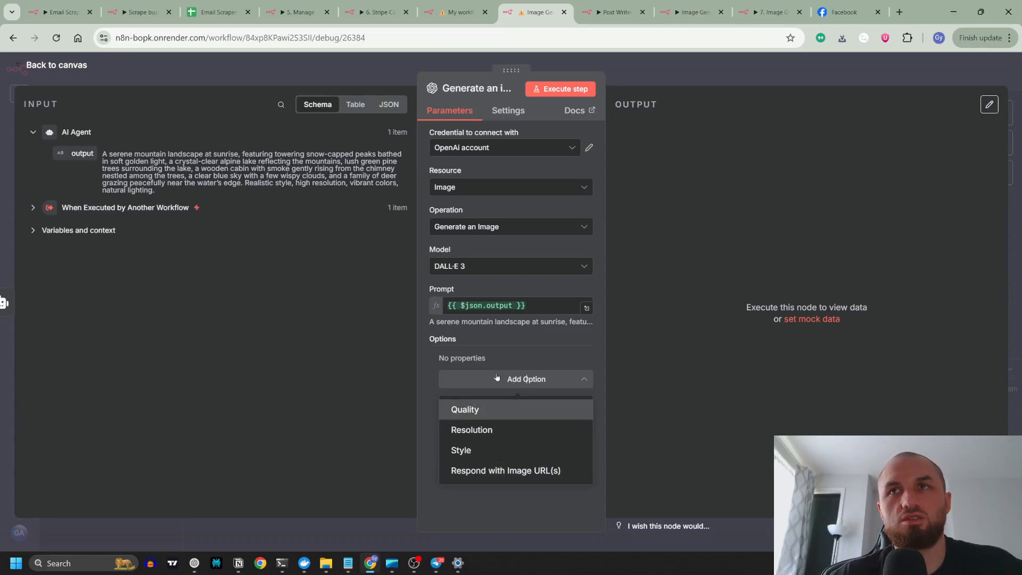
pyautogui.click(479, 409)
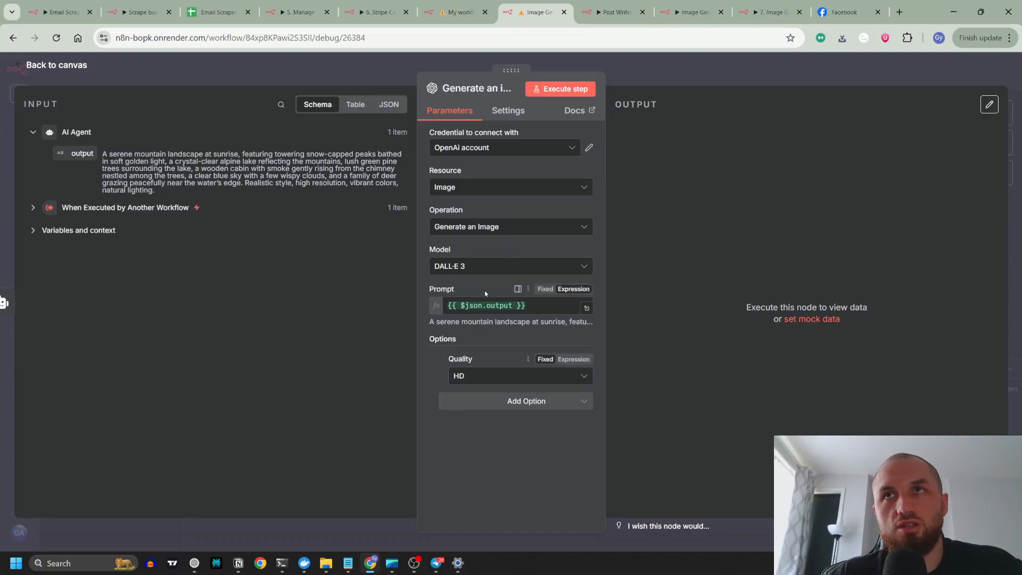
pyautogui.click(508, 401)
pyautogui.click(501, 473)
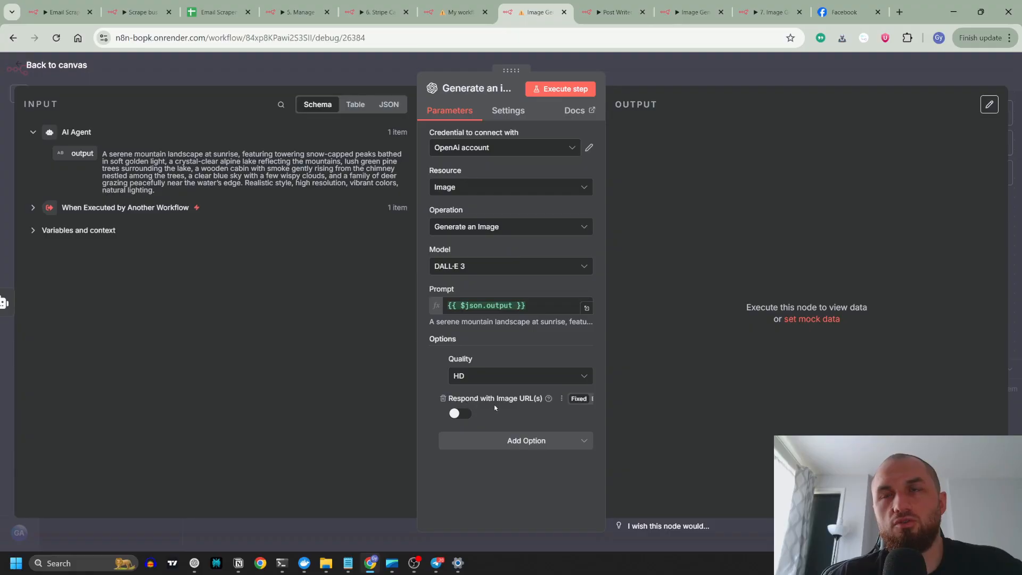
pyautogui.press('Escape')
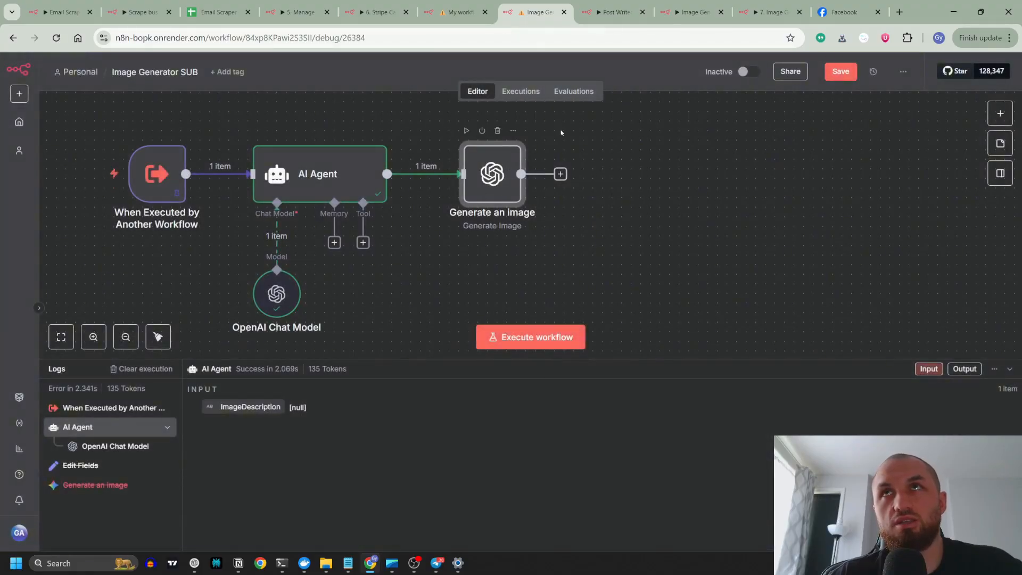
# Step: In My workflow 20, map the AI Agent's output to ImageDescription in Execute Workflow and to postDescription in Execute Workflow1
pyautogui.click(457, 12)
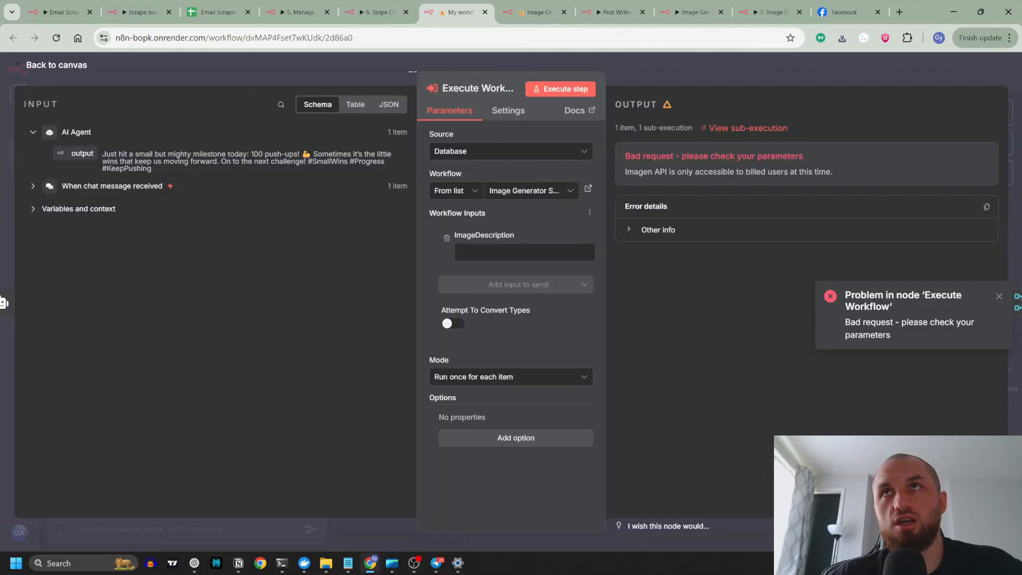
pyautogui.click(512, 252)
pyautogui.moveTo(81, 153); pyautogui.dragTo(515, 254)
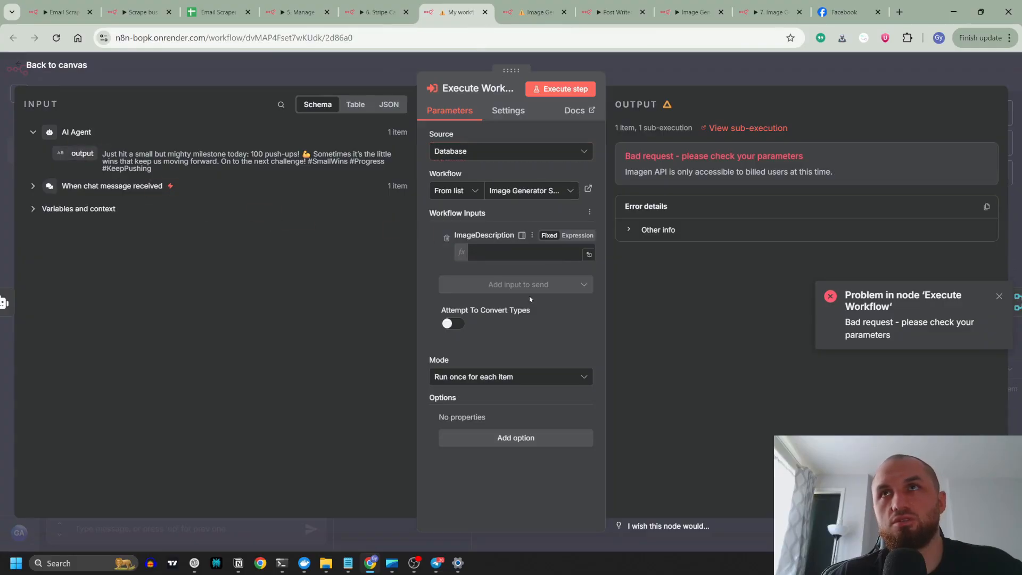
pyautogui.press('Escape')
pyautogui.doubleClick(505, 263)
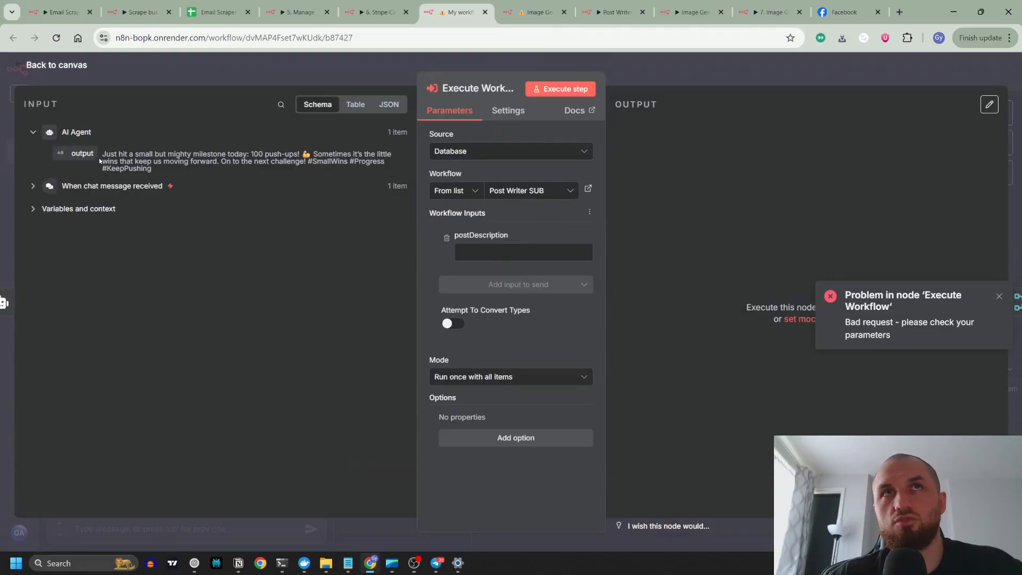
pyautogui.moveTo(81, 154); pyautogui.dragTo(514, 252)
pyautogui.click(360, 66)
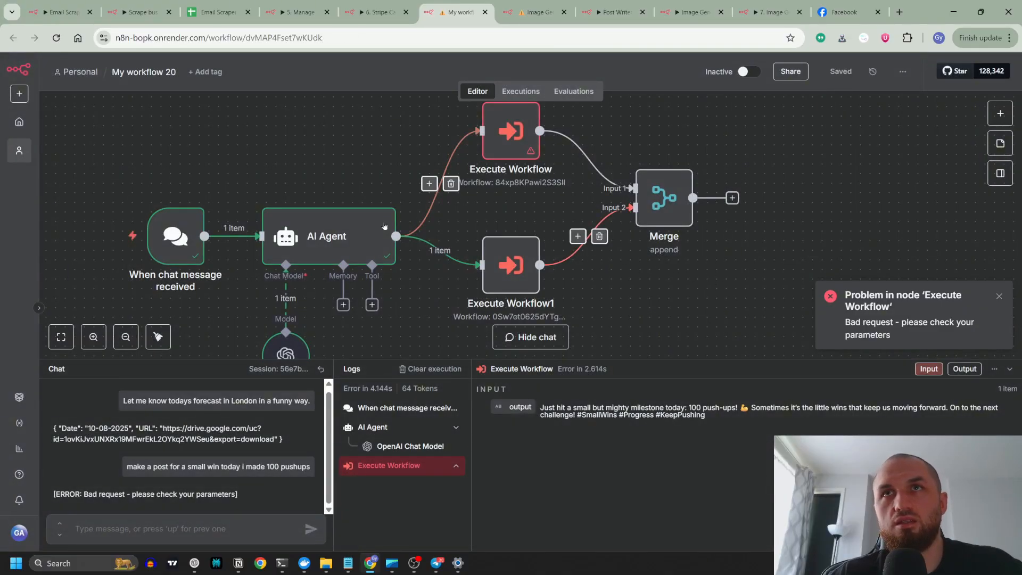
# Step: Pin the output data of the chat trigger and AI Agent, then execute the main workflow with it
pyautogui.tripleClick(244, 464)
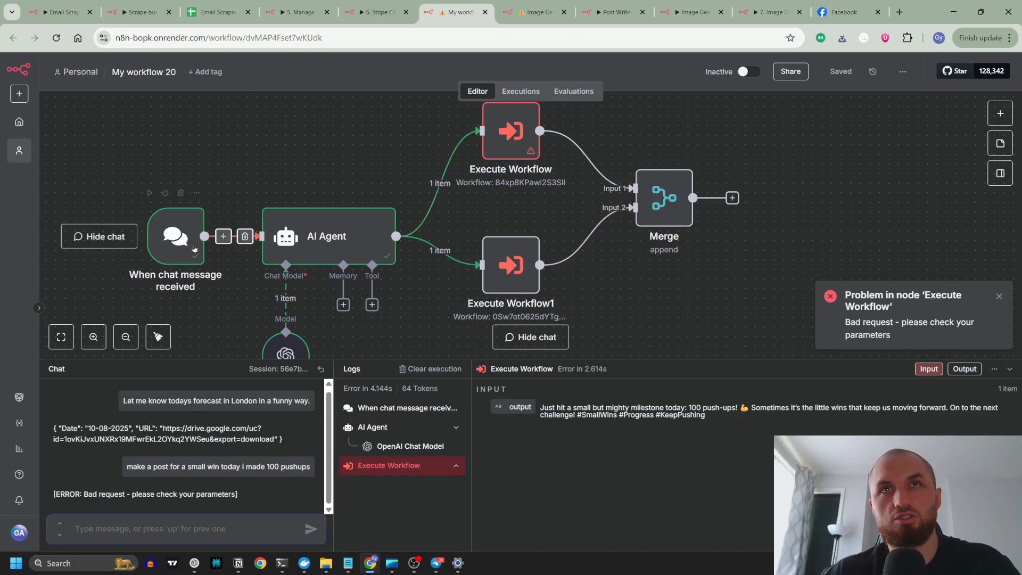
pyautogui.click(193, 246)
pyautogui.press('p')
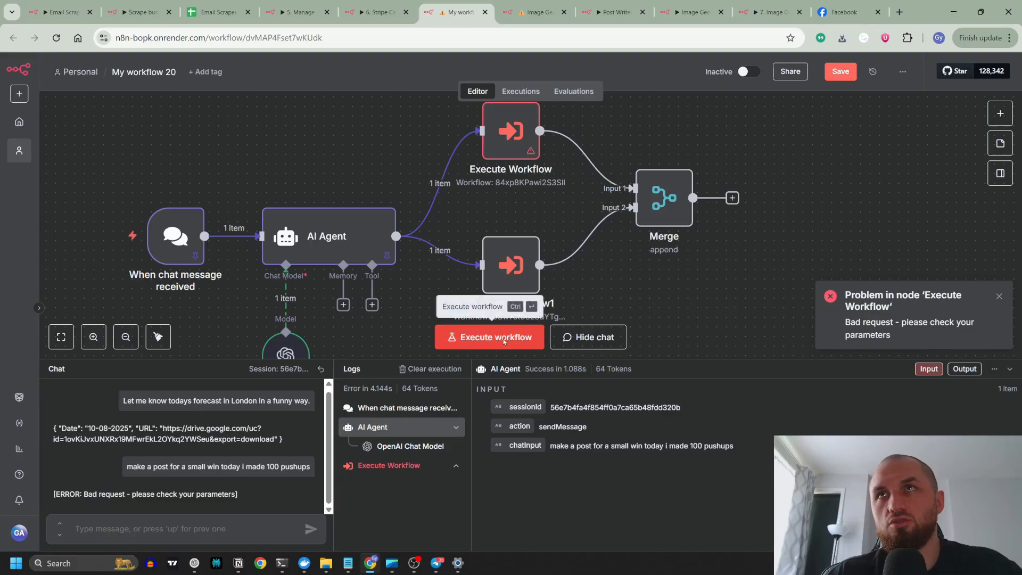
pyautogui.click(491, 337)
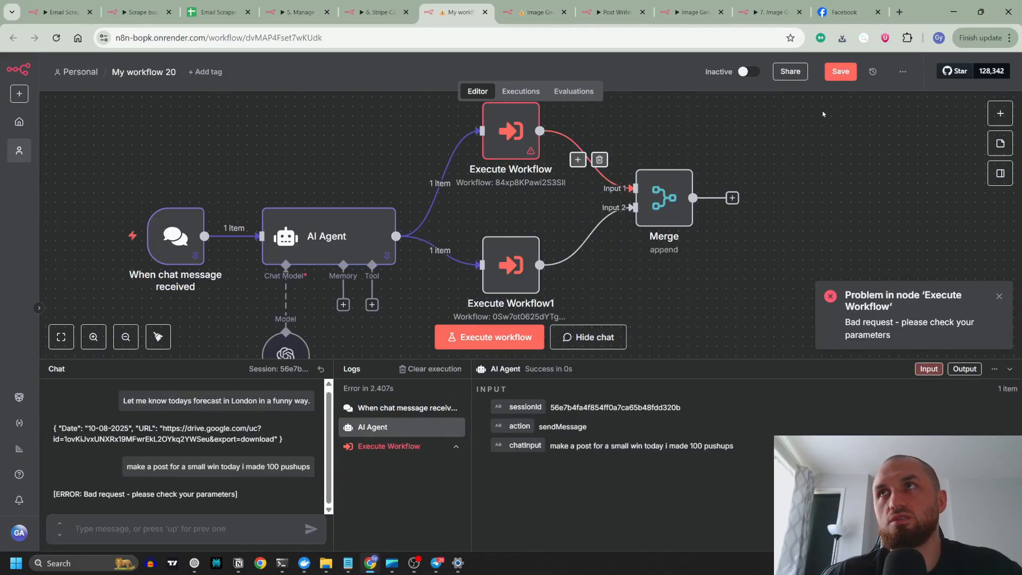
# Step: Save My workflow 20 and the Image Generator SUB workflow, then execute the main workflow again
pyautogui.click(840, 71)
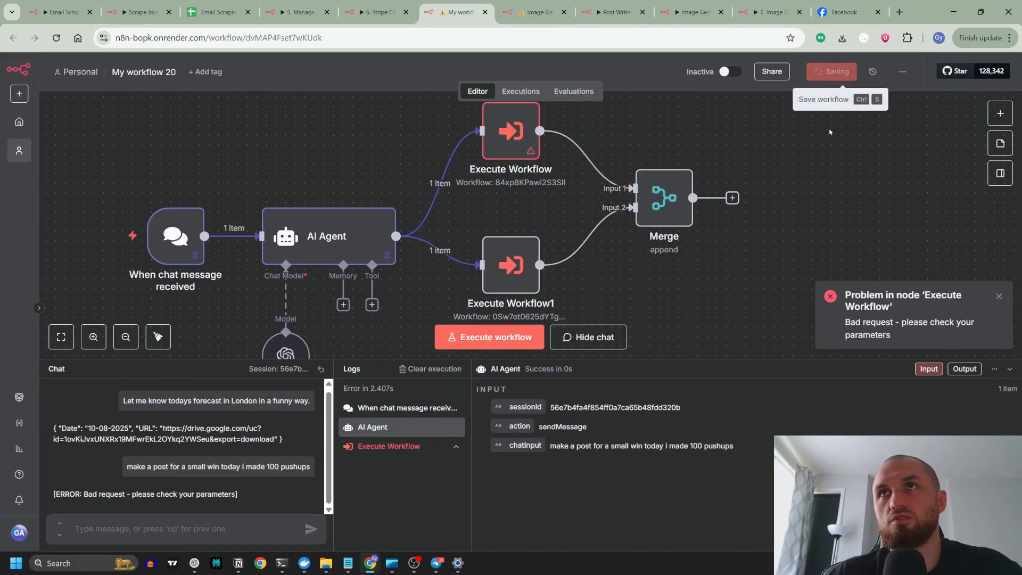
pyautogui.click(609, 13)
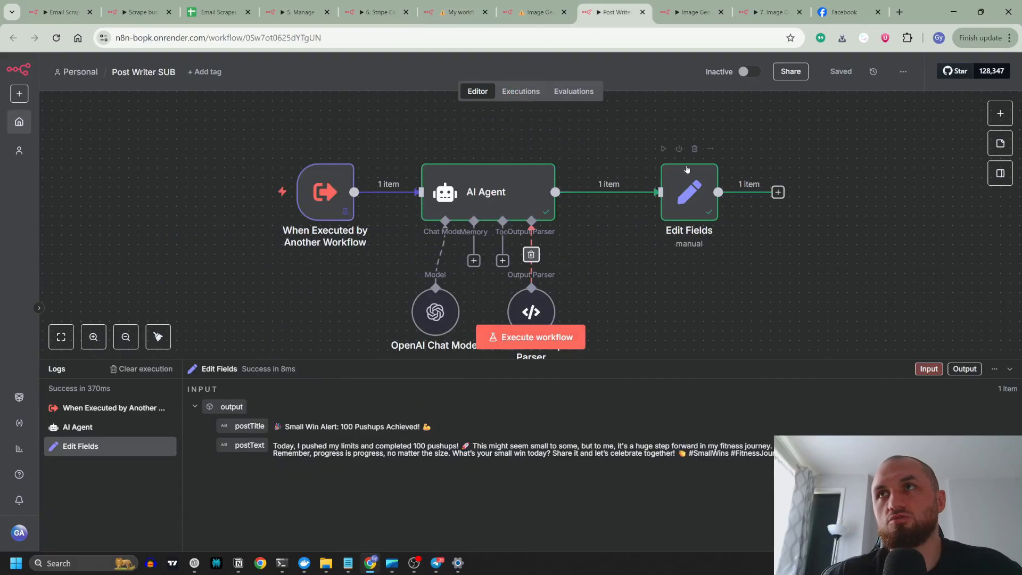
pyautogui.click(537, 12)
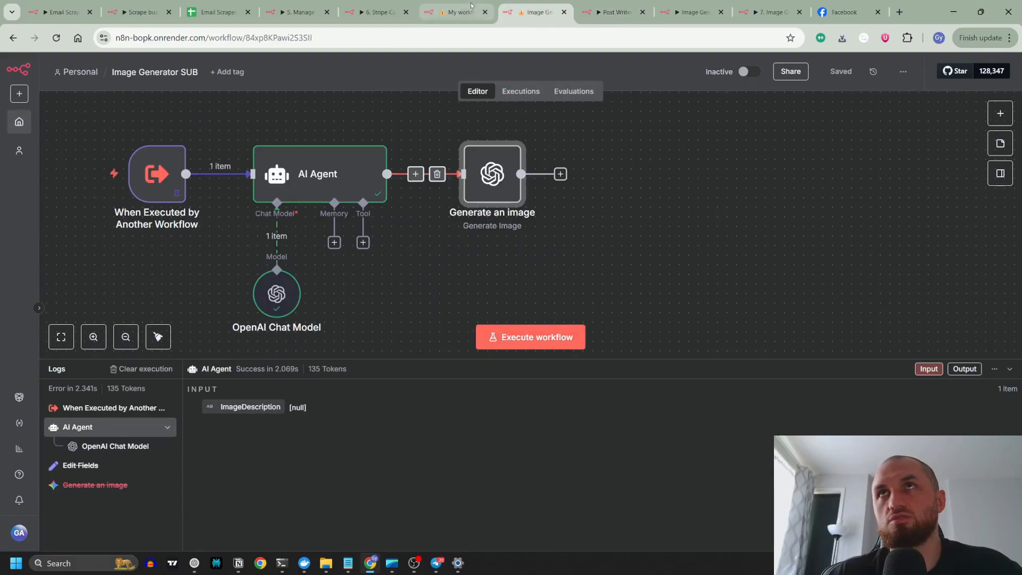
pyautogui.click(456, 11)
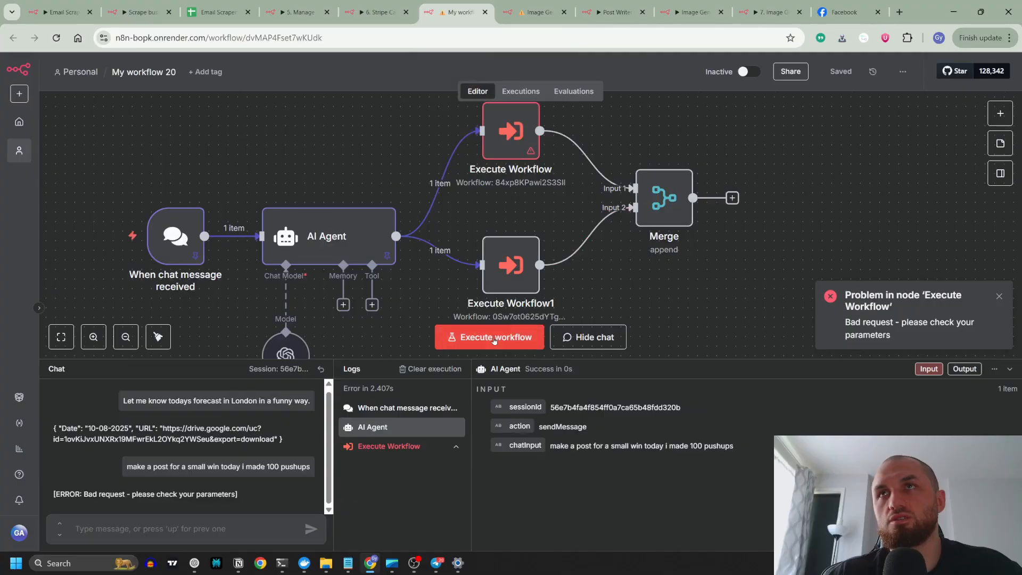
pyautogui.click(489, 337)
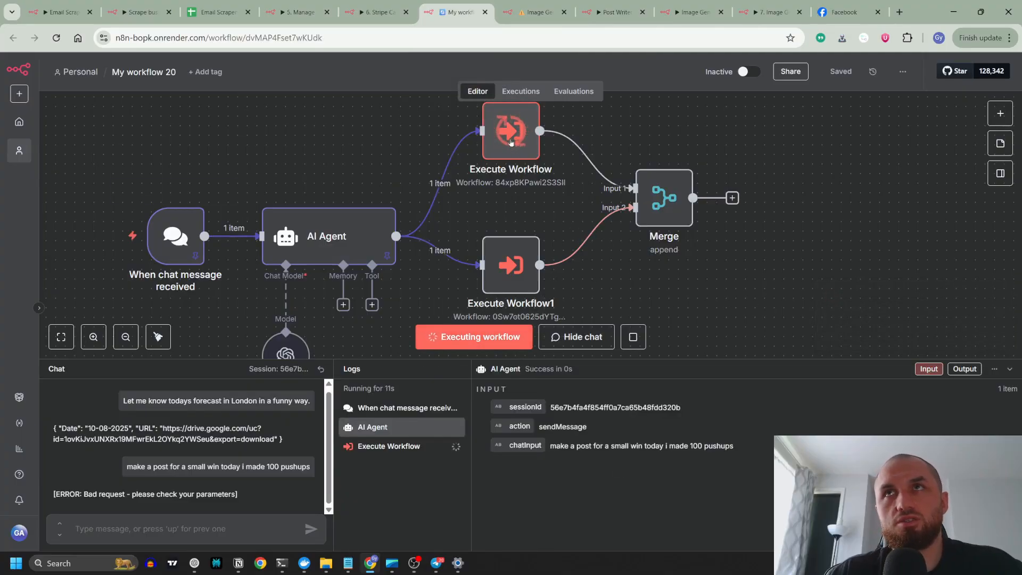
# Step: Inspect the image output of Execute Workflow and the post output of Execute Workflow1
pyautogui.doubleClick(512, 141)
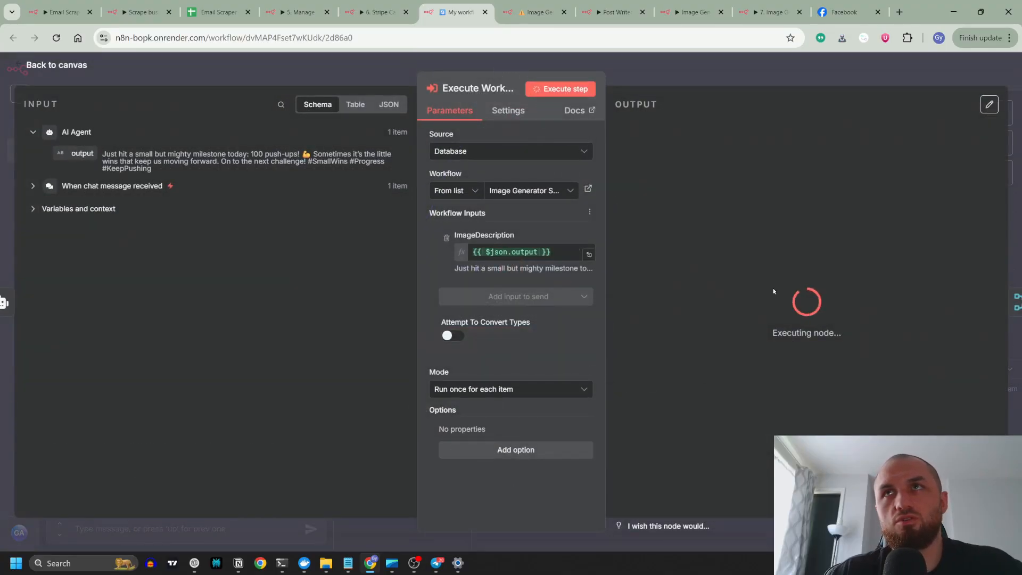
pyautogui.click(390, 71)
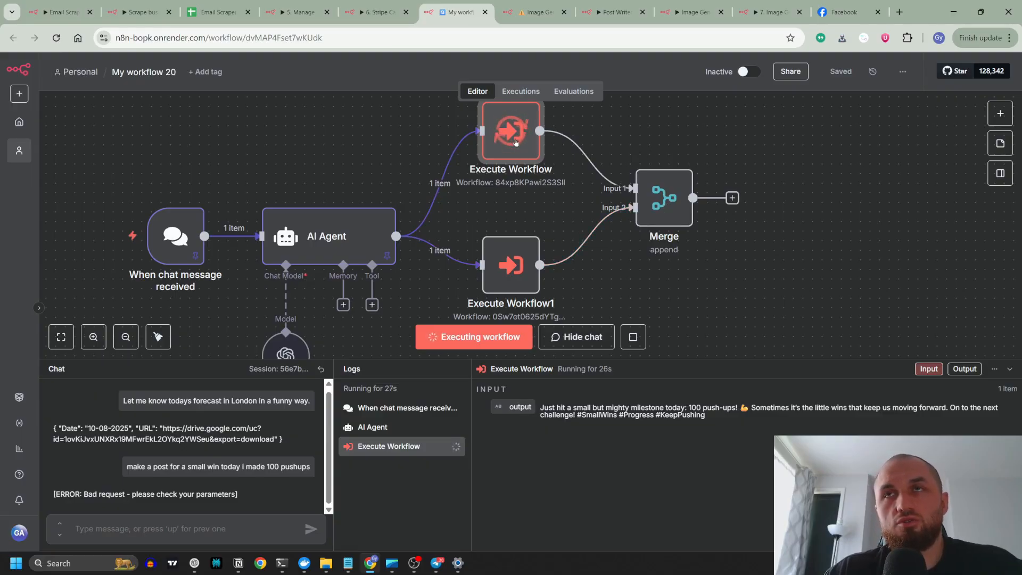
pyautogui.doubleClick(515, 142)
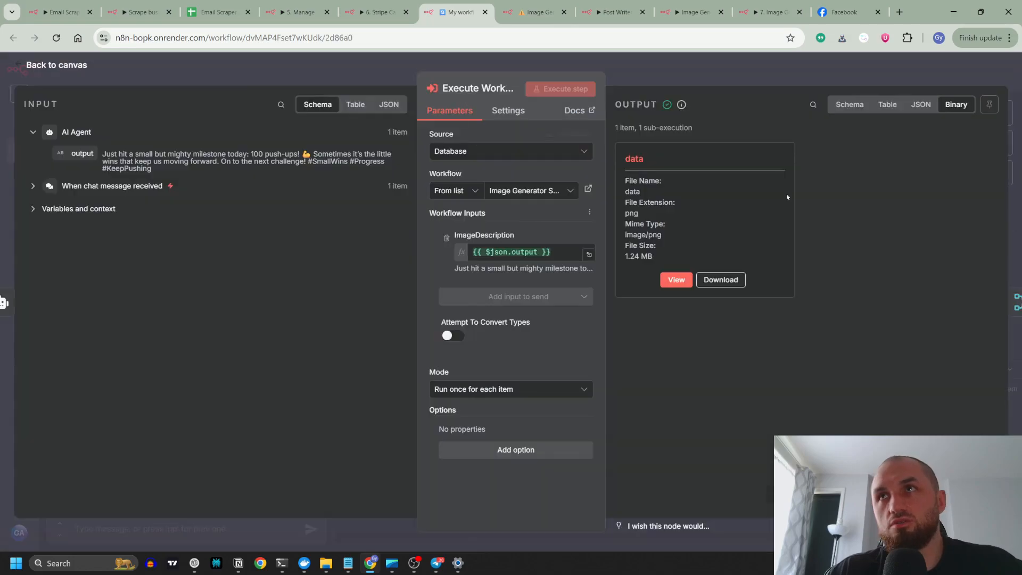
pyautogui.click(665, 66)
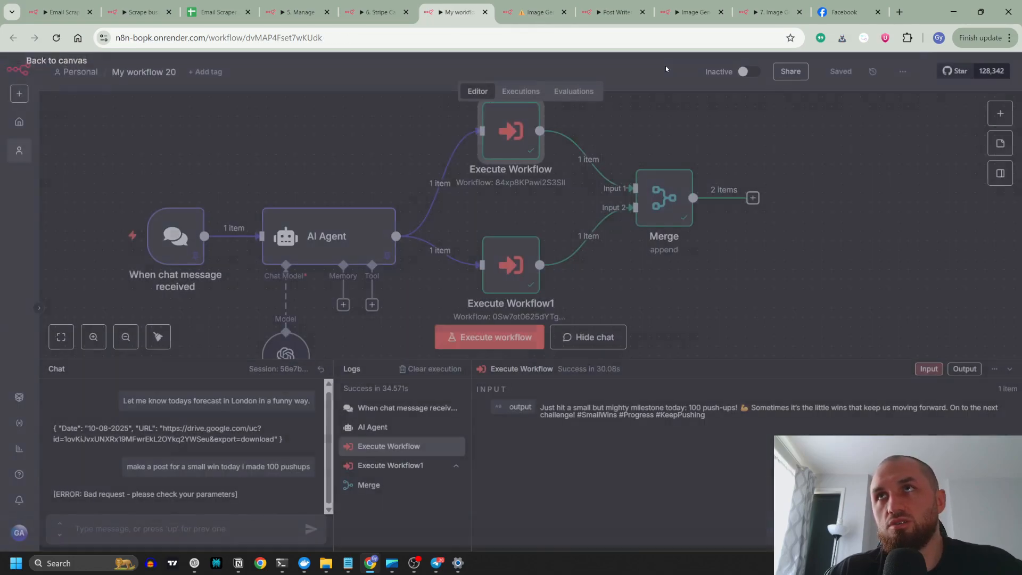
pyautogui.doubleClick(511, 260)
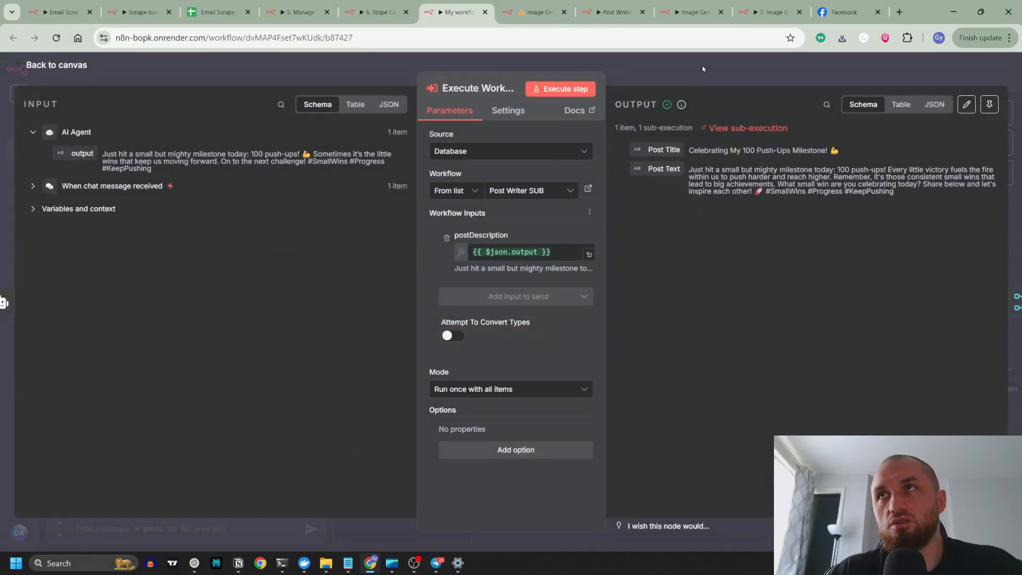
pyautogui.click(702, 69)
# Step: Add the Wait For Sub-Workflow Completion option, switched on, to the Execute Workflow node and review its settings
pyautogui.doubleClick(457, 435)
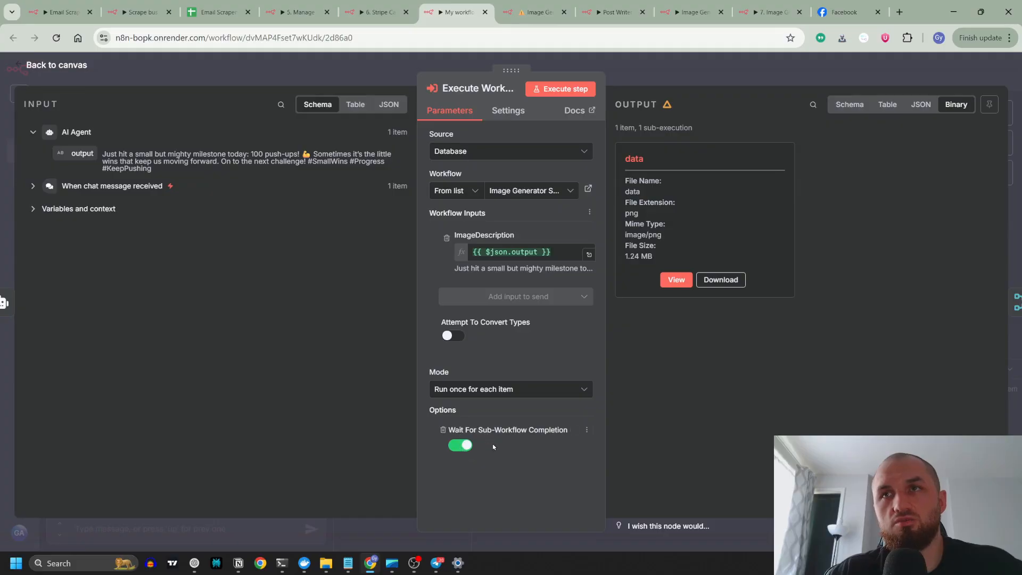
pyautogui.click(381, 75)
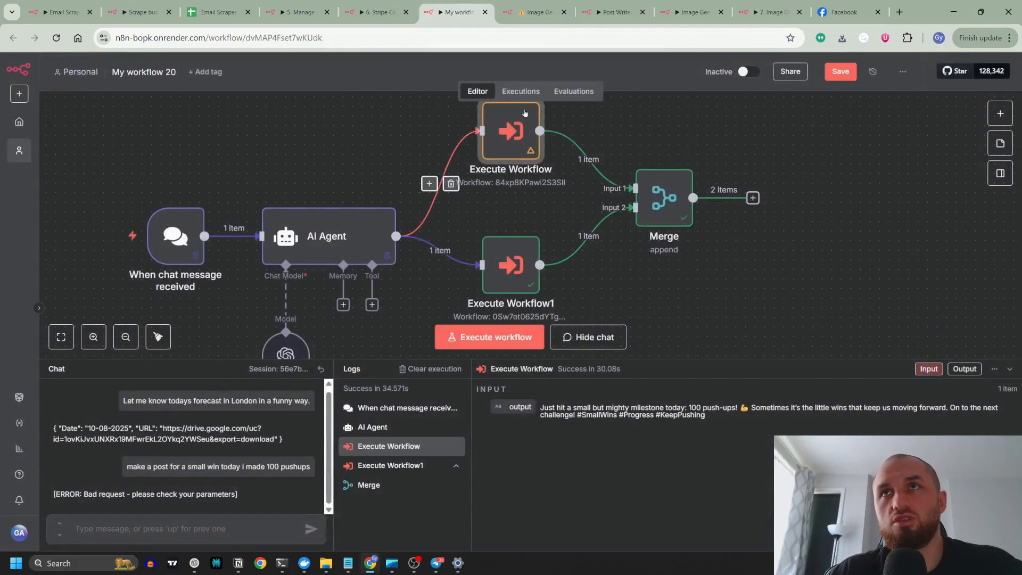
pyautogui.doubleClick(508, 152)
pyautogui.click(377, 85)
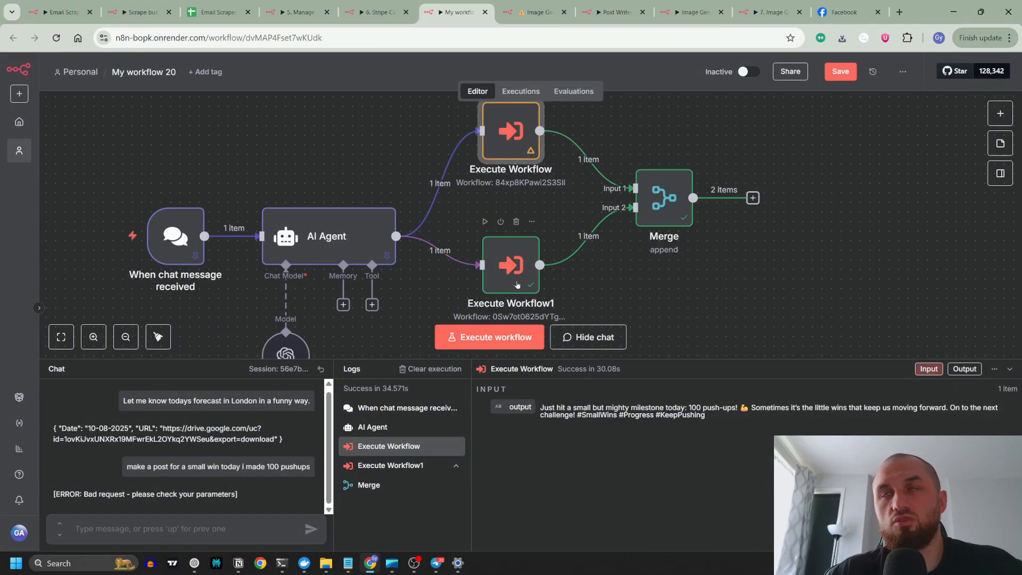
pyautogui.doubleClick(524, 141)
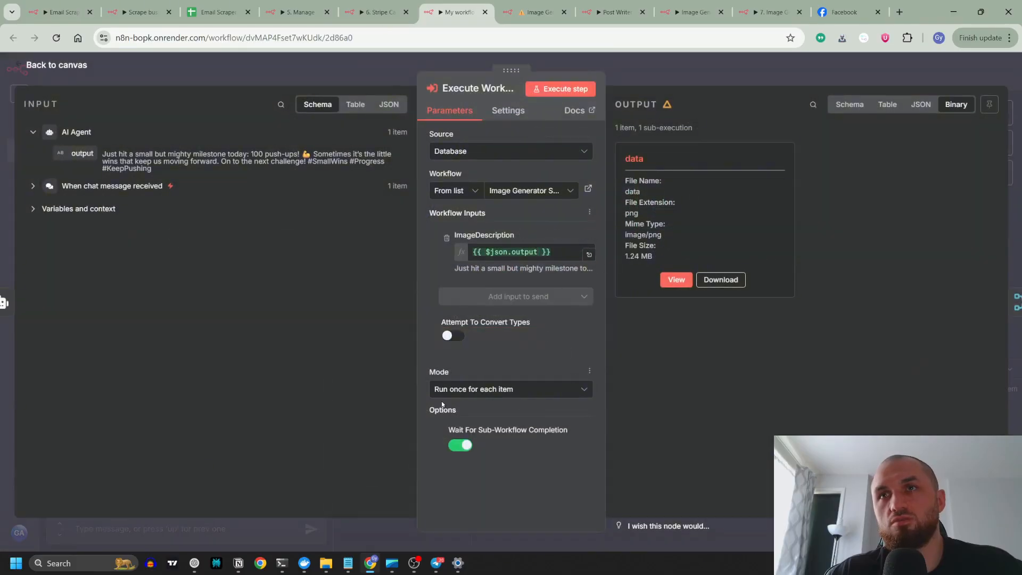
pyautogui.press('Escape')
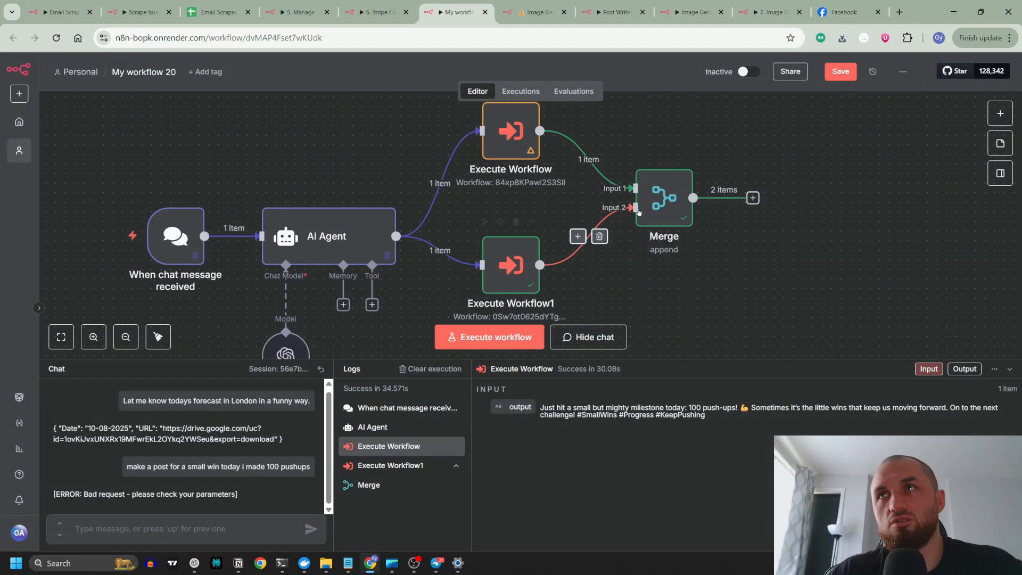
# Step: Examine the Merge node's settings and its combined output in schema view
pyautogui.doubleClick(671, 207)
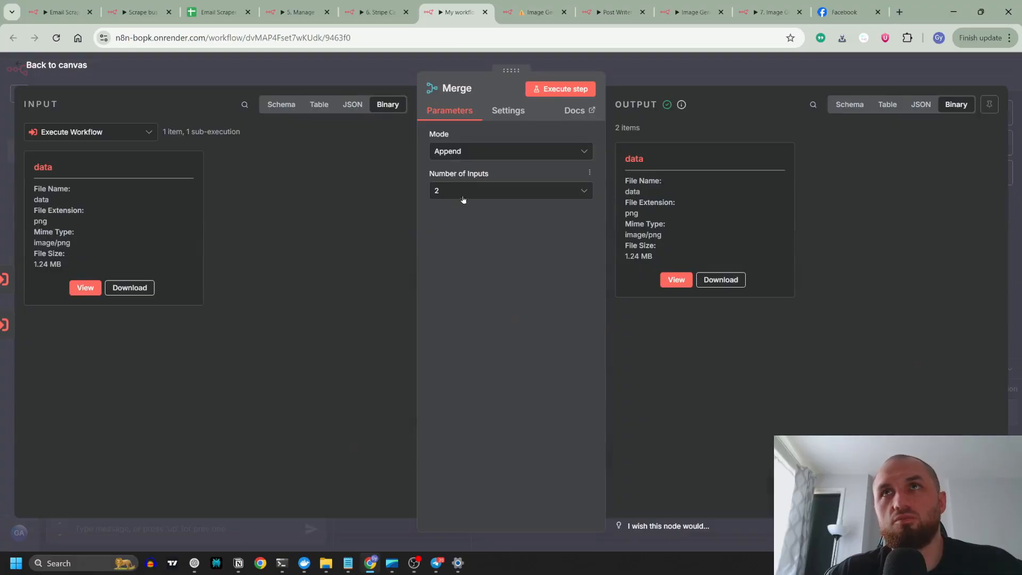
pyautogui.click(850, 105)
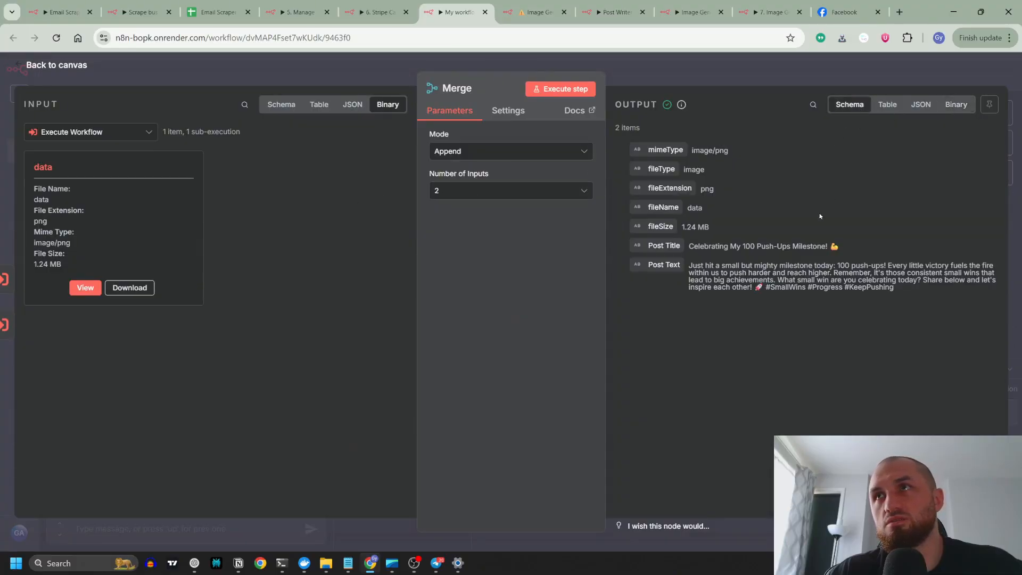
pyautogui.click(848, 70)
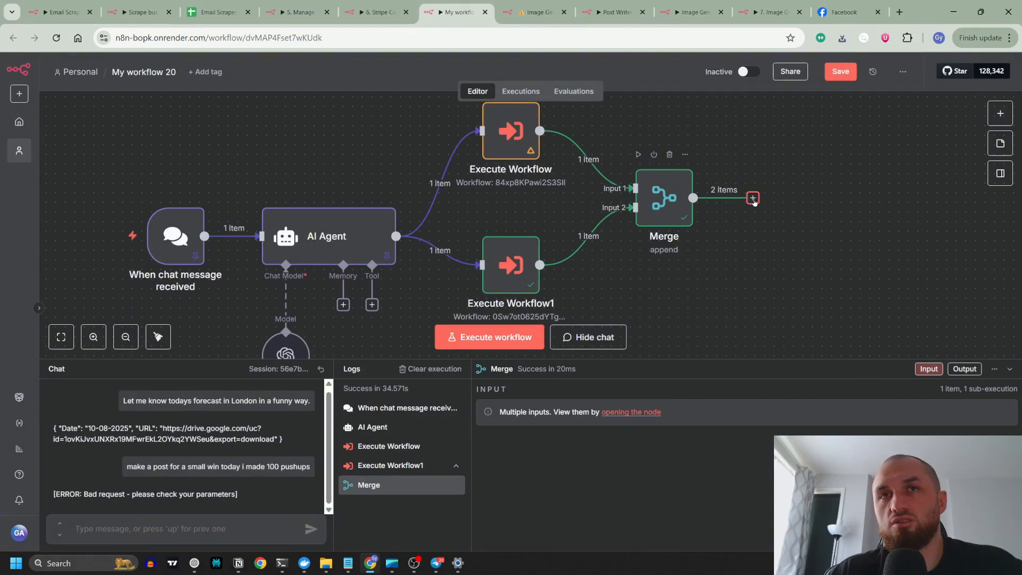
# Step: Set the Merge node to Combine by All Possible Combinations, rerun the workflow up to it and check its binary output
pyautogui.click(753, 199)
pyautogui.write('ag')
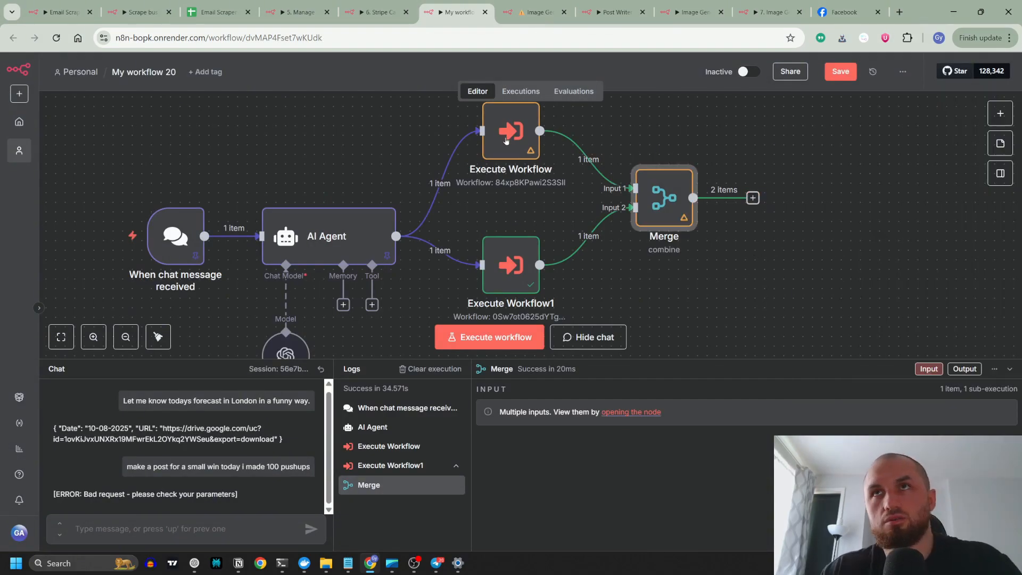
pyautogui.moveTo(651, 185)
pyautogui.click(639, 154)
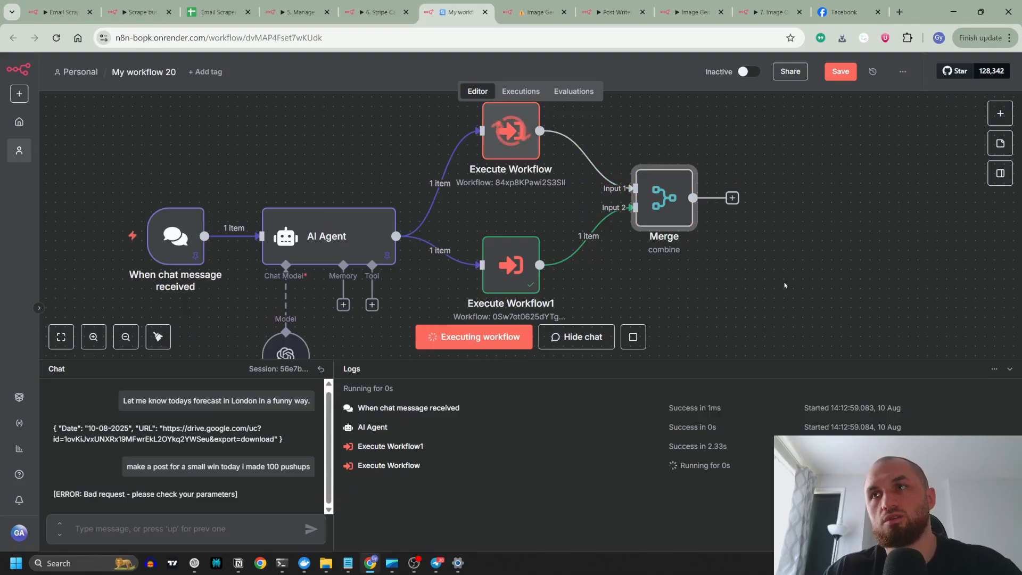
pyautogui.doubleClick(677, 178)
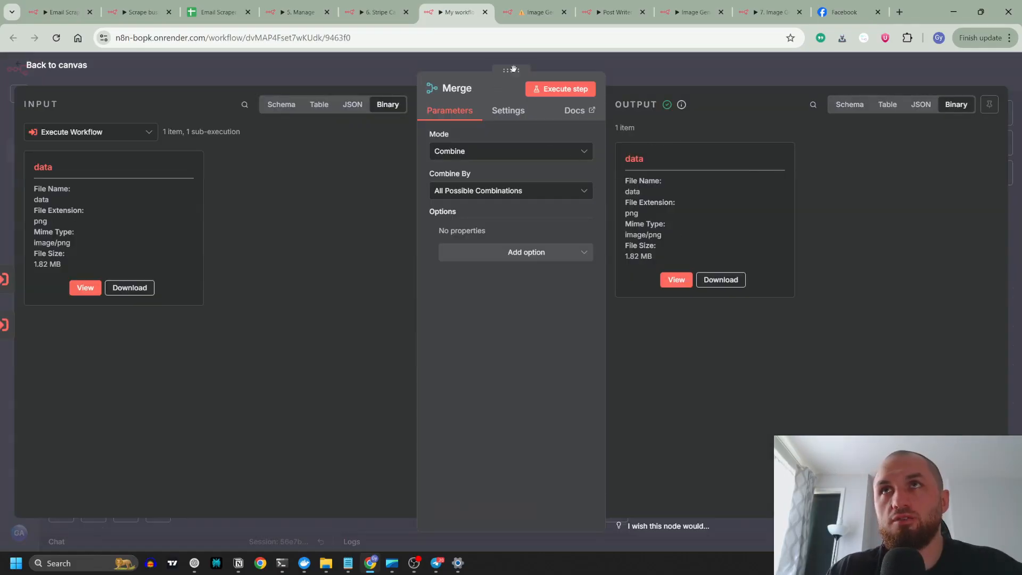
pyautogui.press('Escape')
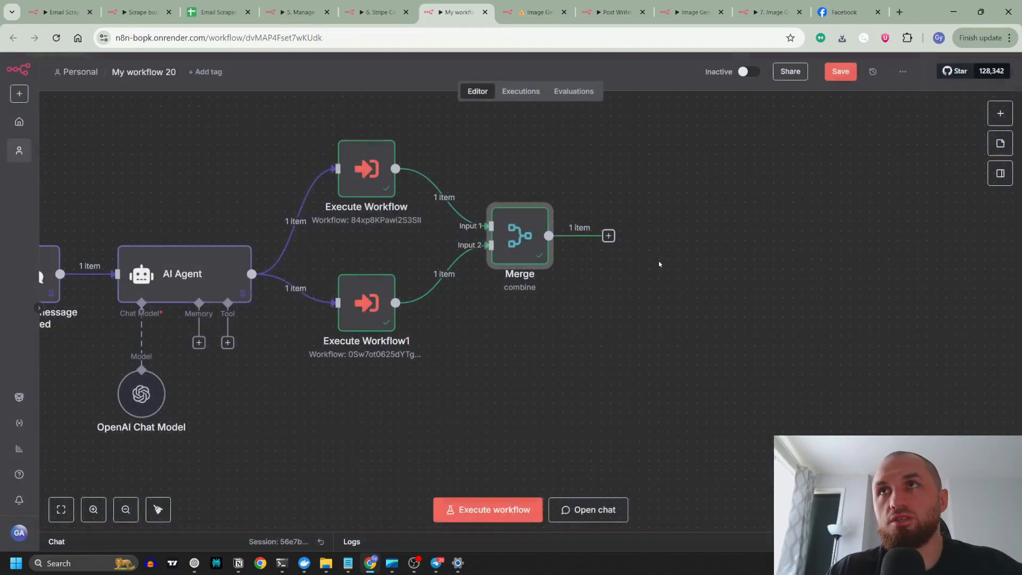
pyautogui.moveTo(525, 369); pyautogui.dragTo(567, 358)
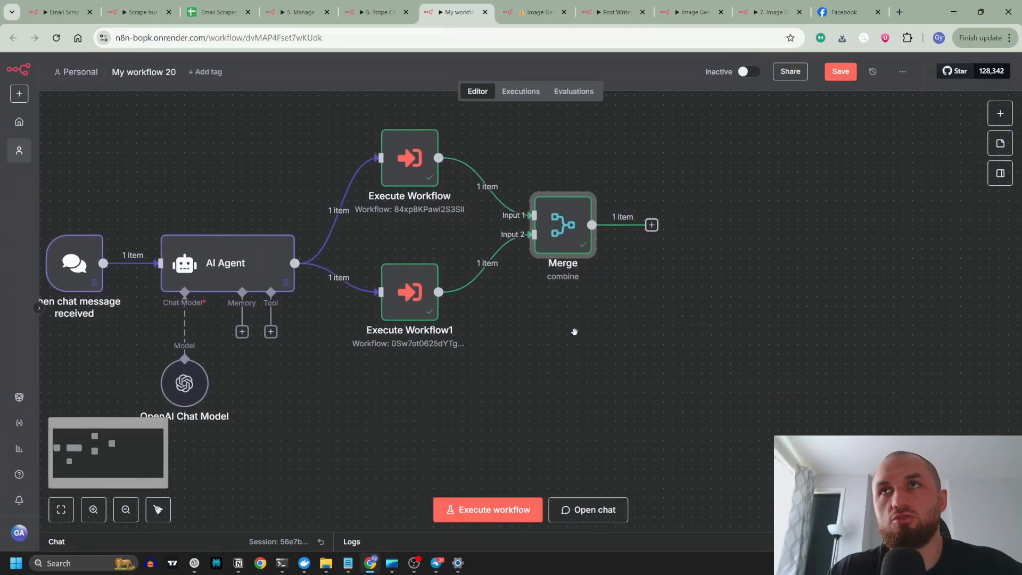
pyautogui.scroll(3, 574, 330)
pyautogui.moveTo(555, 271); pyautogui.dragTo(580, 396)
pyautogui.scroll(-1, 581, 396)
pyautogui.scroll(-1, 580, 396)
pyautogui.moveTo(649, 400); pyautogui.dragTo(600, 356)
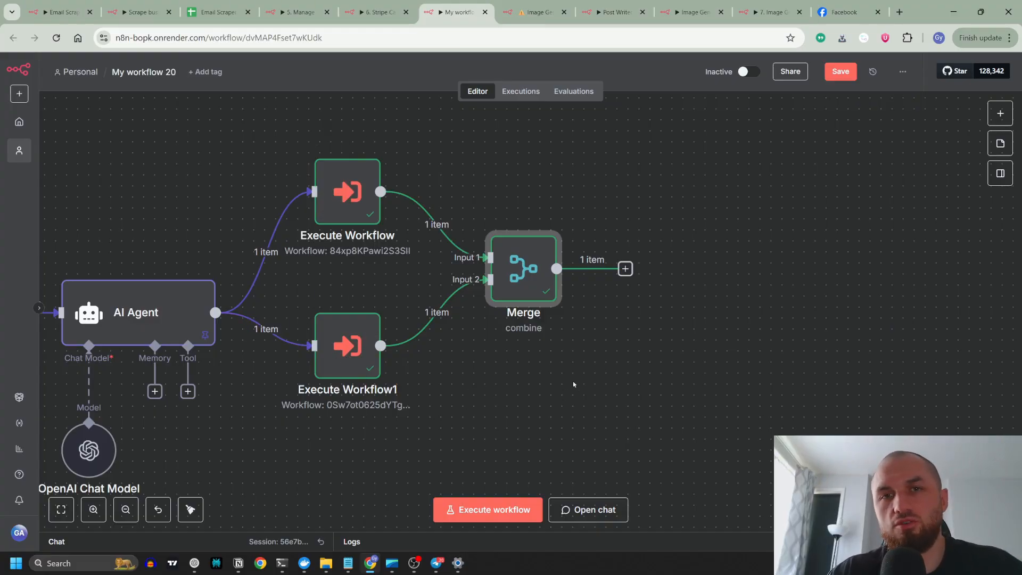
# Step: Add an Execute Sub-workflow node after Merge and create a new sub-workflow for it to call
pyautogui.click(625, 269)
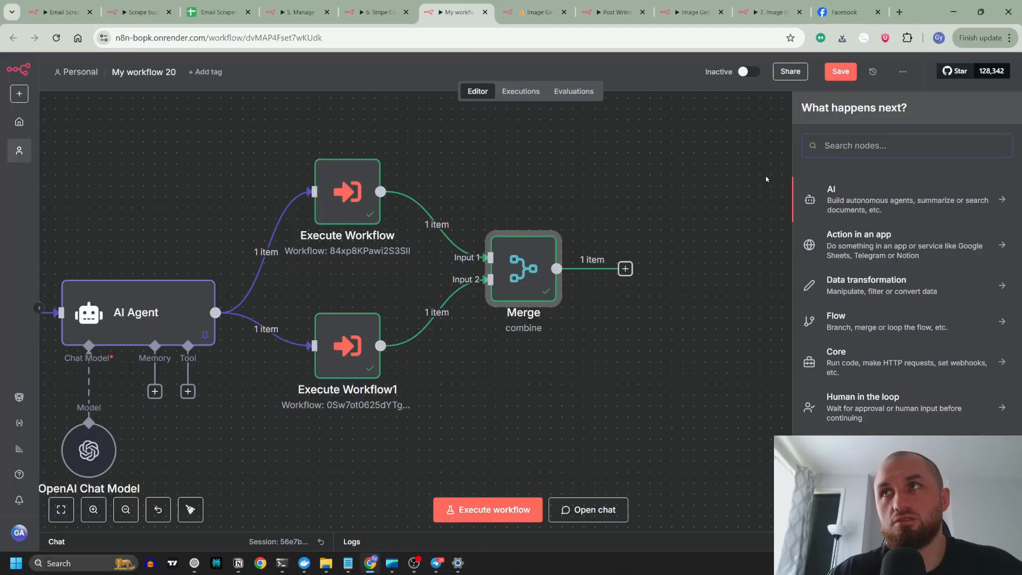
pyautogui.write('exec')
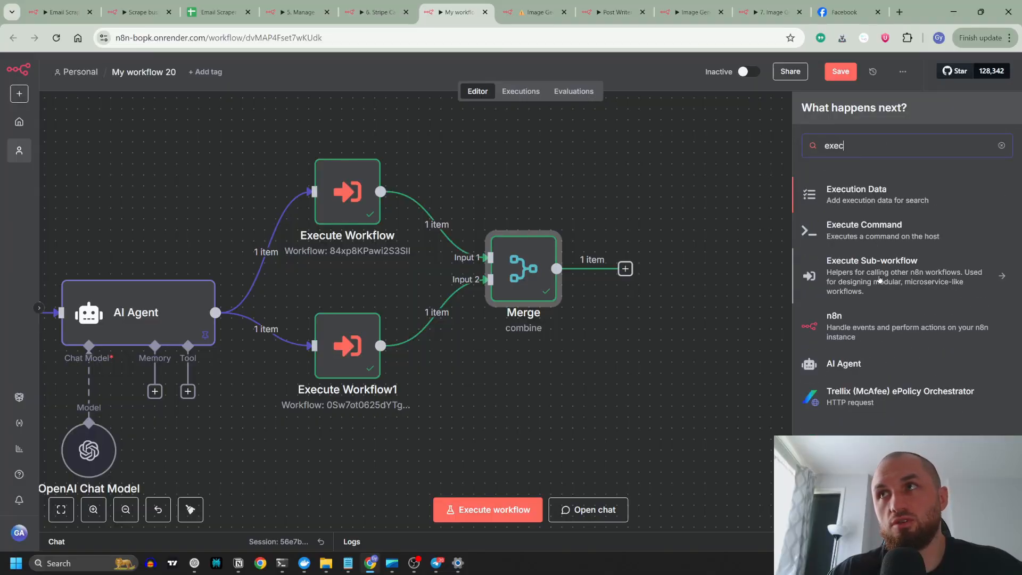
pyautogui.click(881, 277)
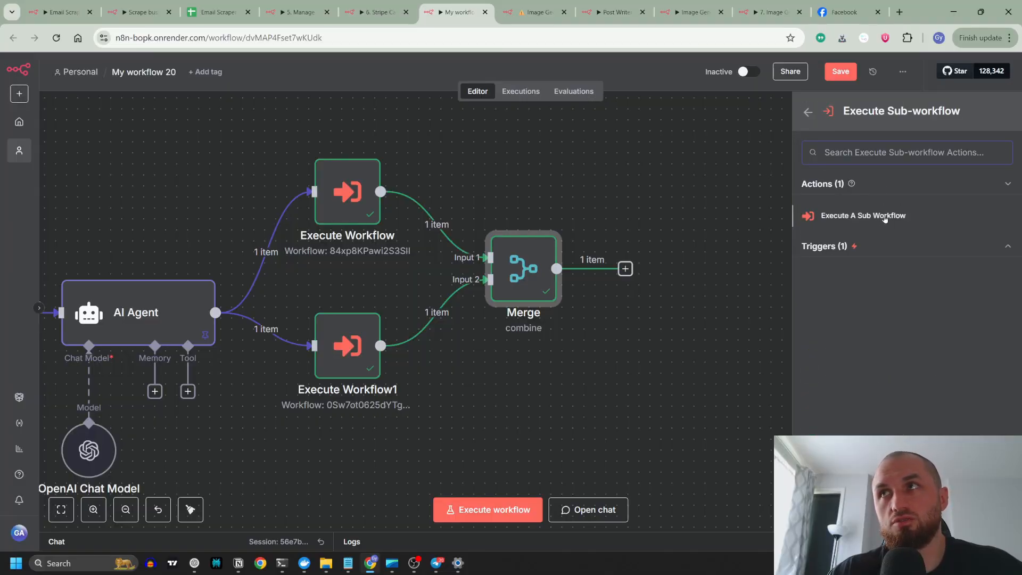
pyautogui.click(883, 216)
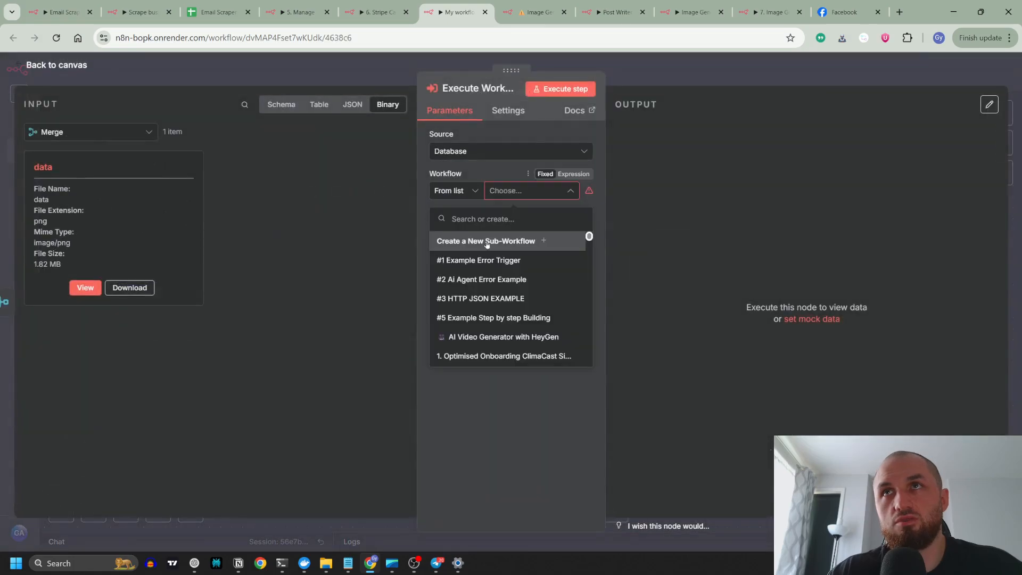
pyautogui.click(486, 243)
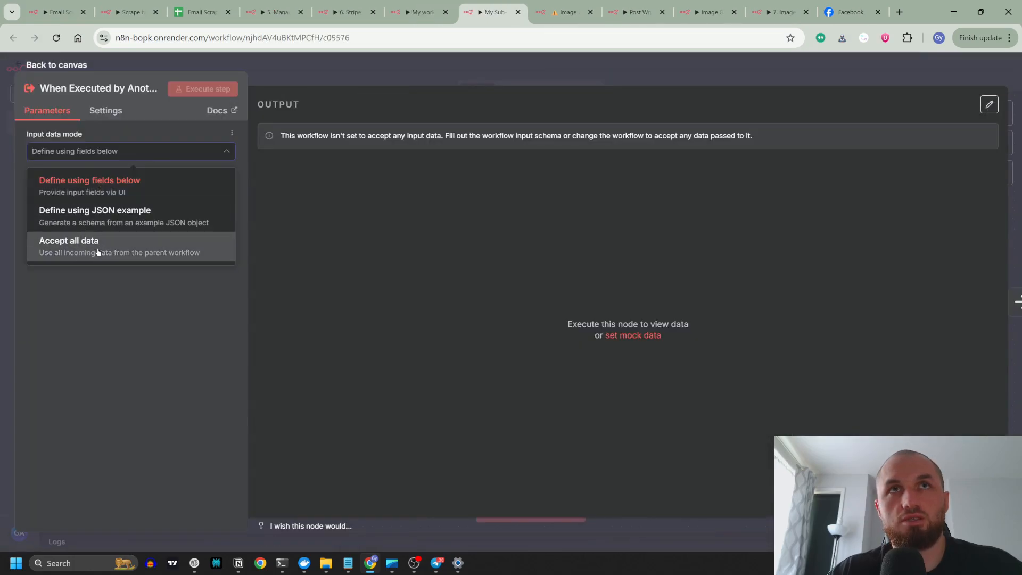
# Step: Set the new sub-workflow's trigger to Accept all data, and rename the workflow Publisher SUB
pyautogui.click(100, 245)
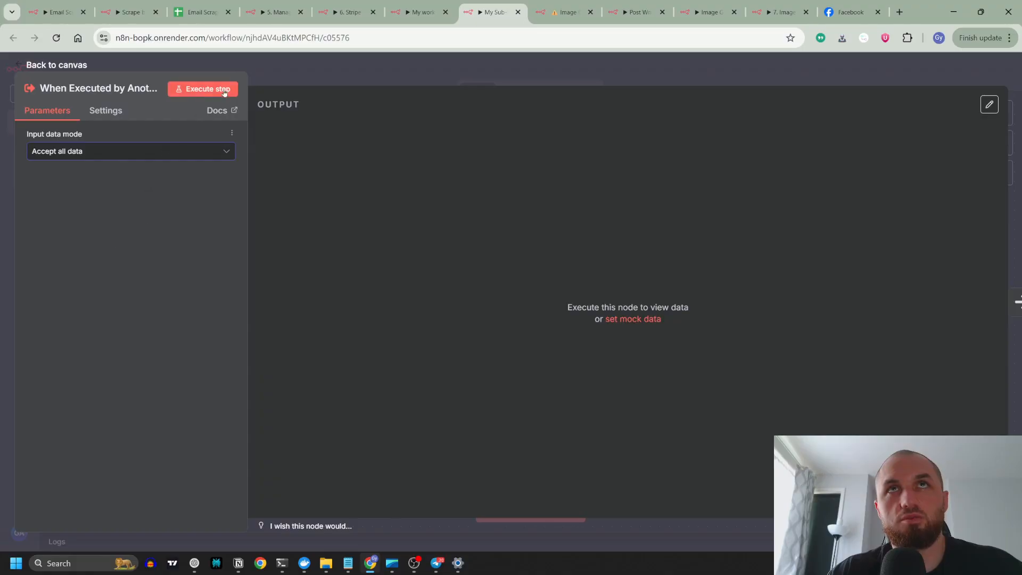
pyautogui.click(320, 73)
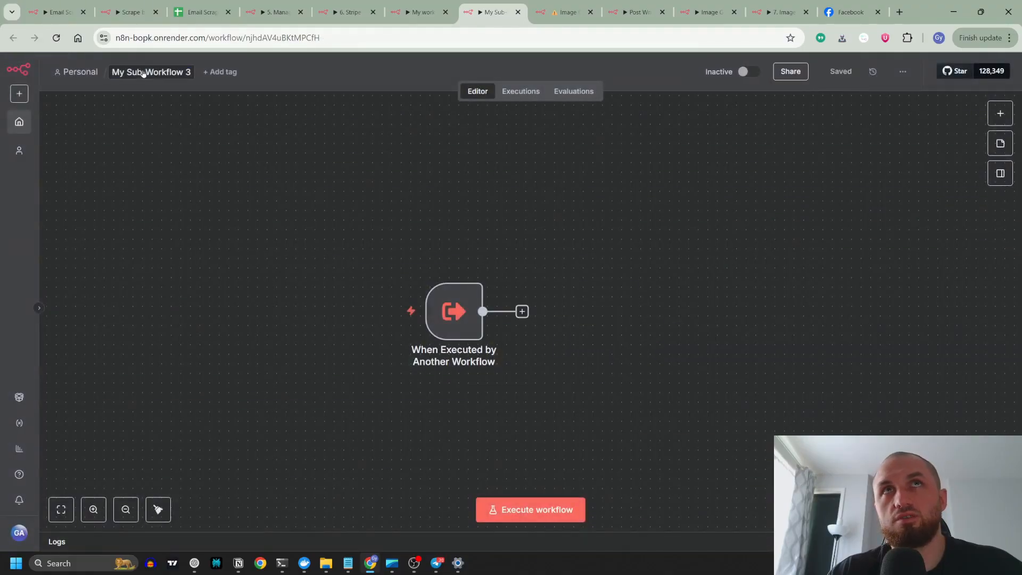
pyautogui.write('Pu')
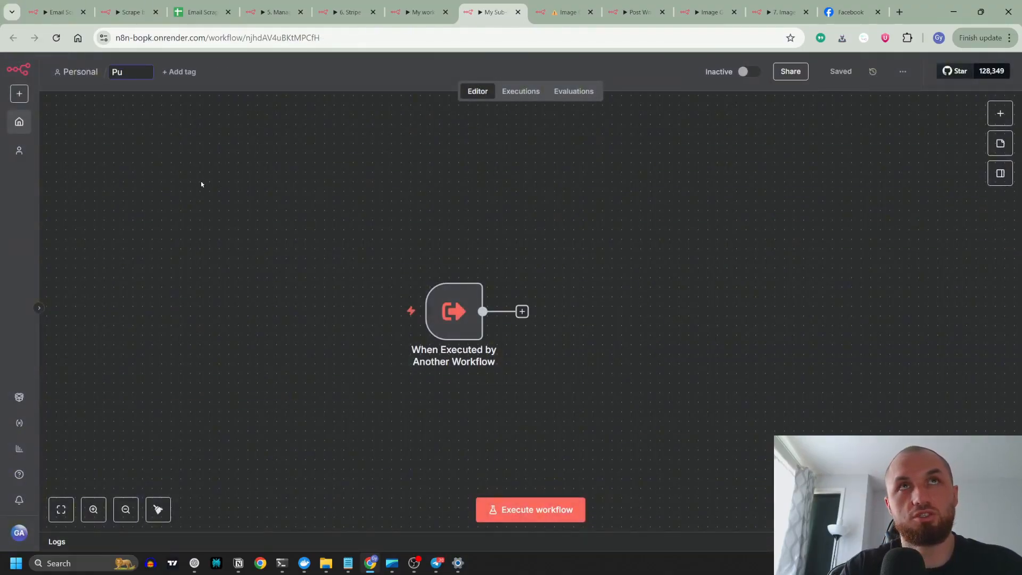
pyautogui.write('blisher SUB')
pyautogui.press('Return')
pyautogui.click(521, 91)
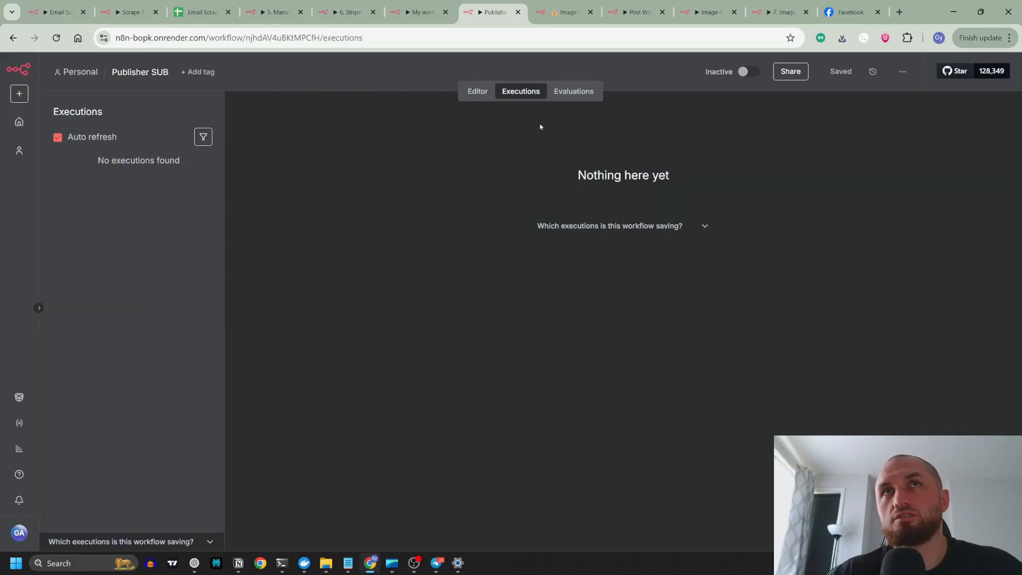
# Step: In My workflow 20, remove the Wait For Sub-Workflow Completion option from the node calling Publisher SUB and execute that node
pyautogui.click(418, 14)
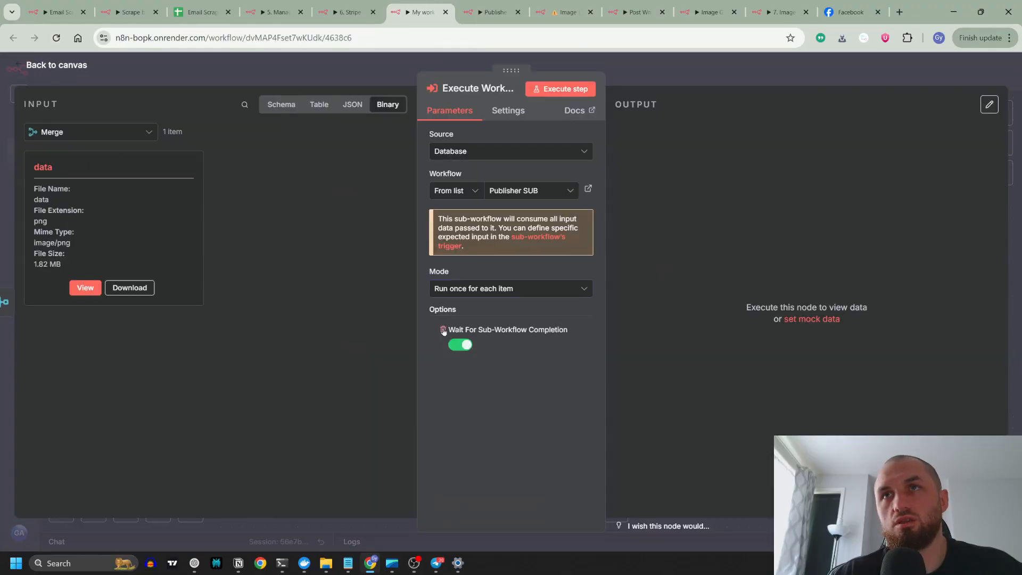
pyautogui.click(444, 330)
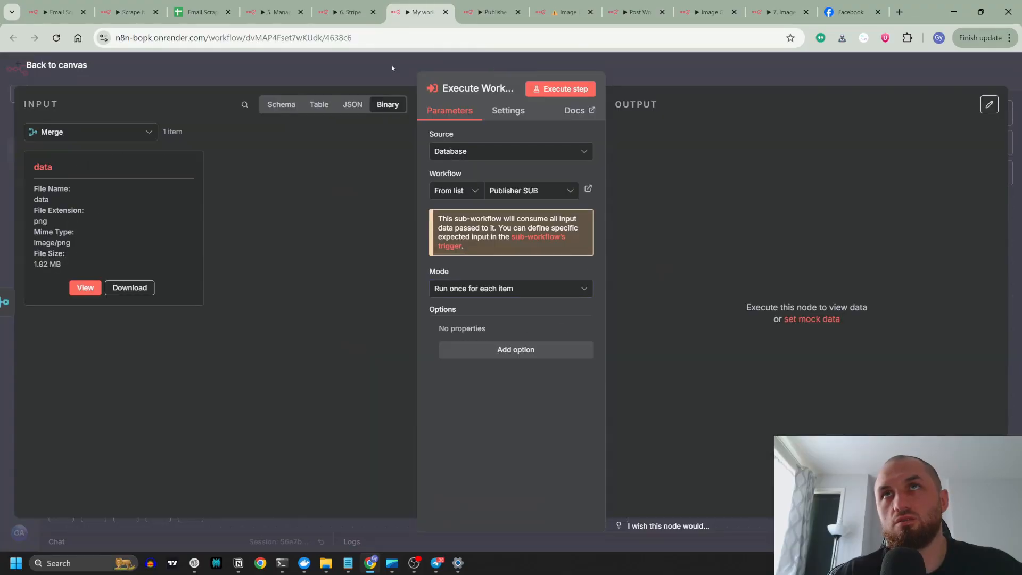
pyautogui.press('Escape')
pyautogui.click(637, 219)
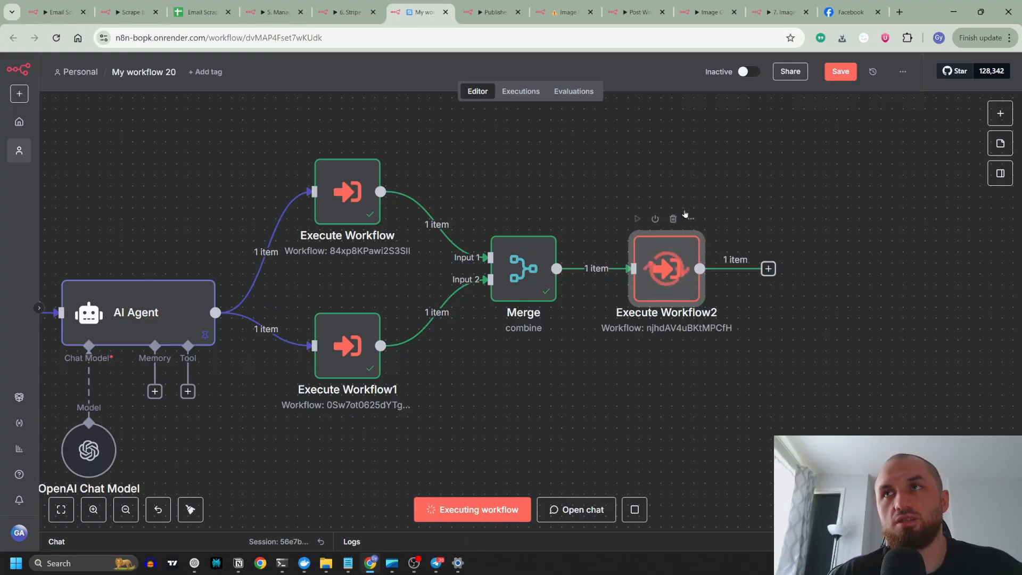
# Step: Load the latest Publisher SUB execution into its editor and inspect the trigger's incoming image and schema data
pyautogui.click(490, 12)
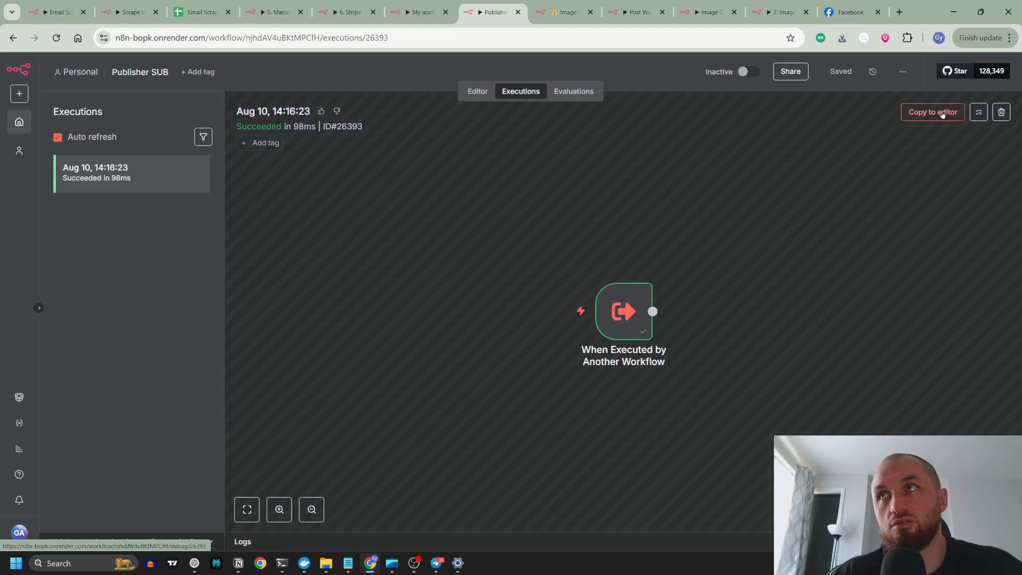
pyautogui.click(932, 112)
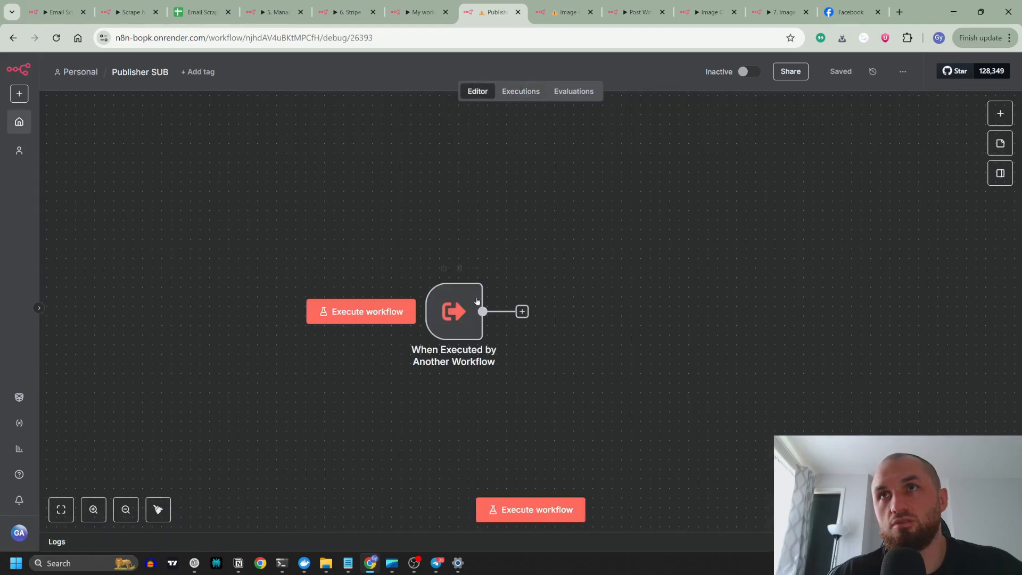
pyautogui.doubleClick(477, 301)
pyautogui.click(318, 306)
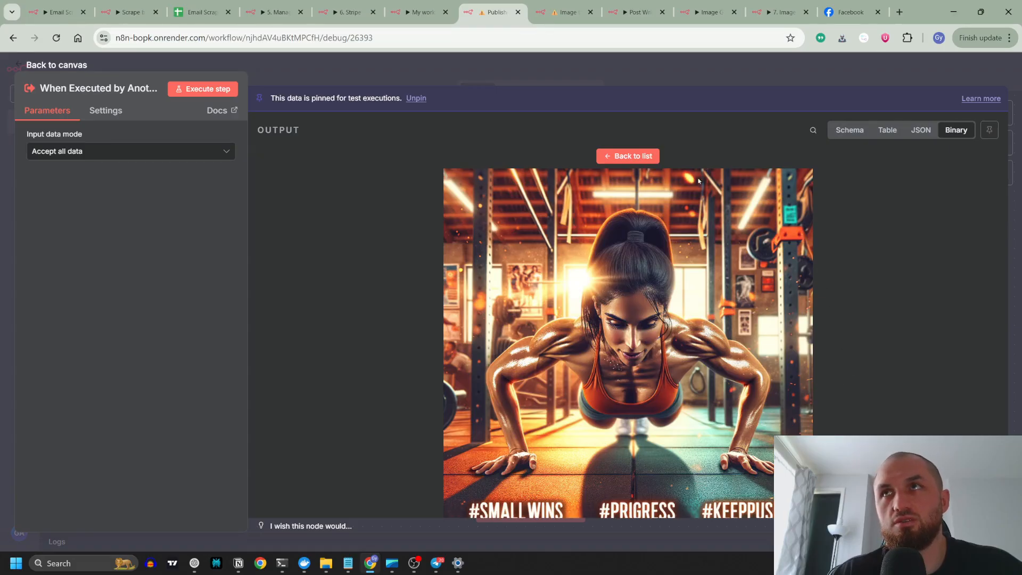
pyautogui.click(629, 156)
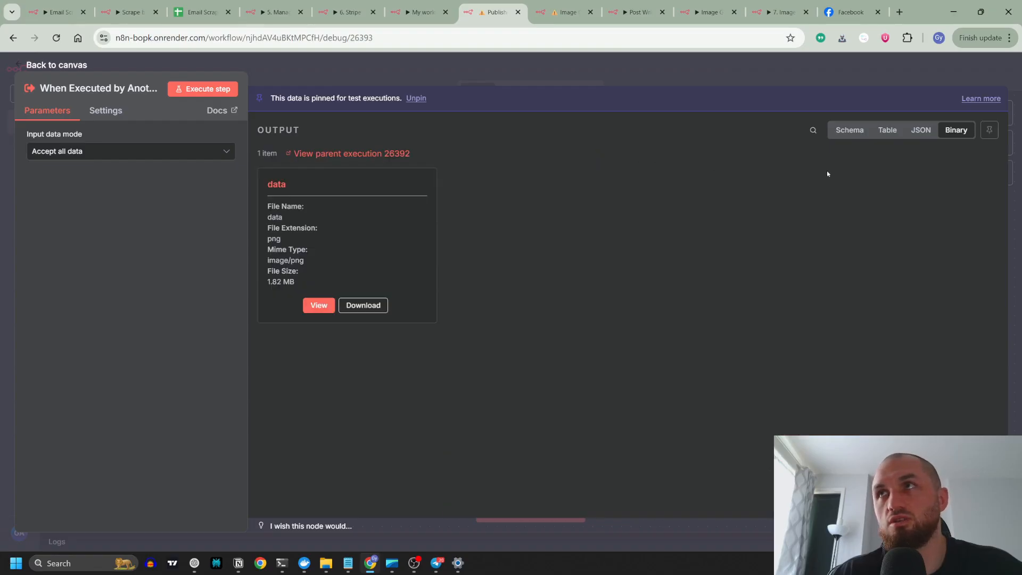
pyautogui.click(849, 135)
pyautogui.click(472, 79)
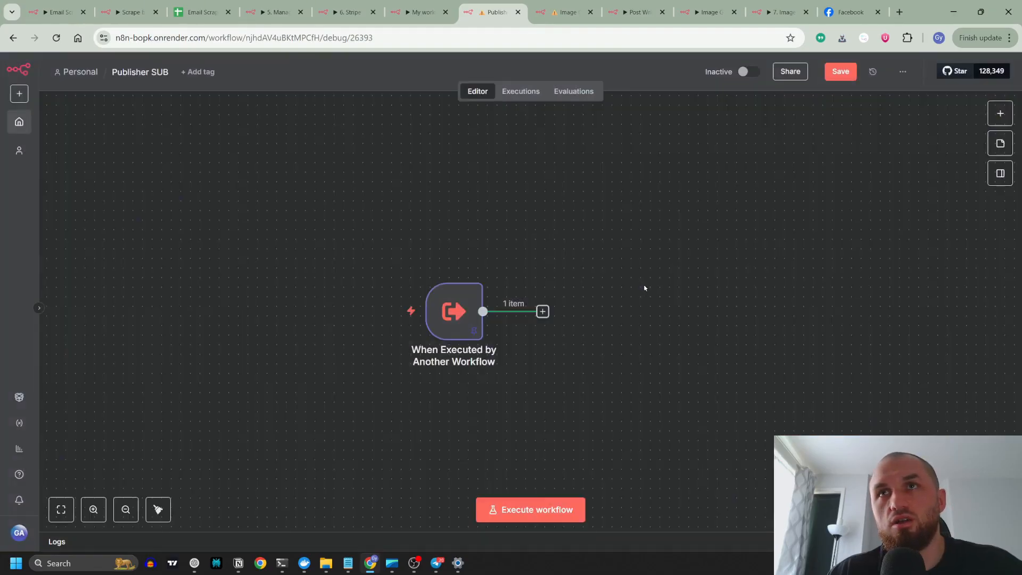
# Step: Add a Facebook Graph API node after the trigger, using the climacast page access climatestapp credential, and check the ClimaCast page
pyautogui.click(441, 291)
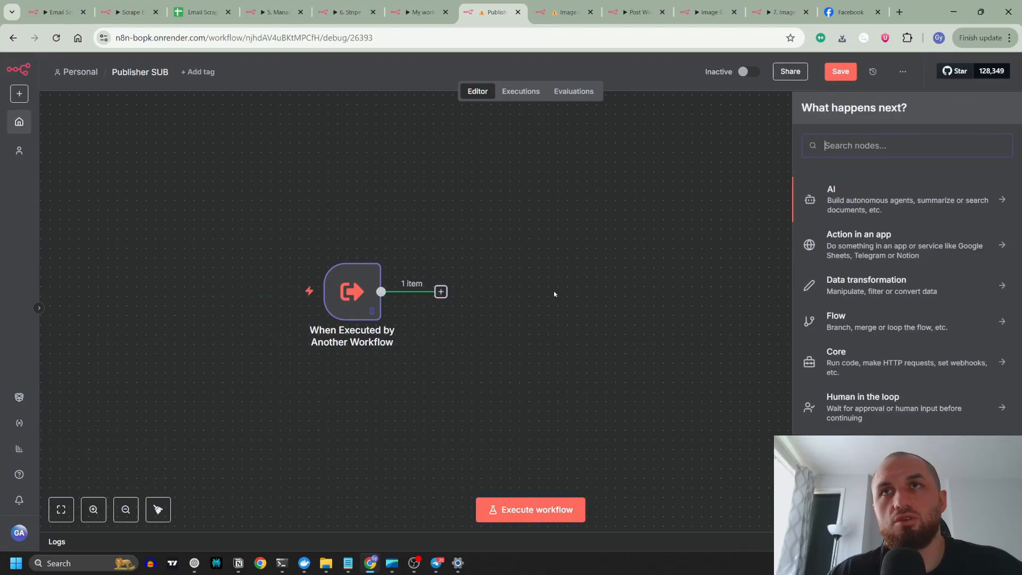
pyautogui.write('face')
pyautogui.click(873, 219)
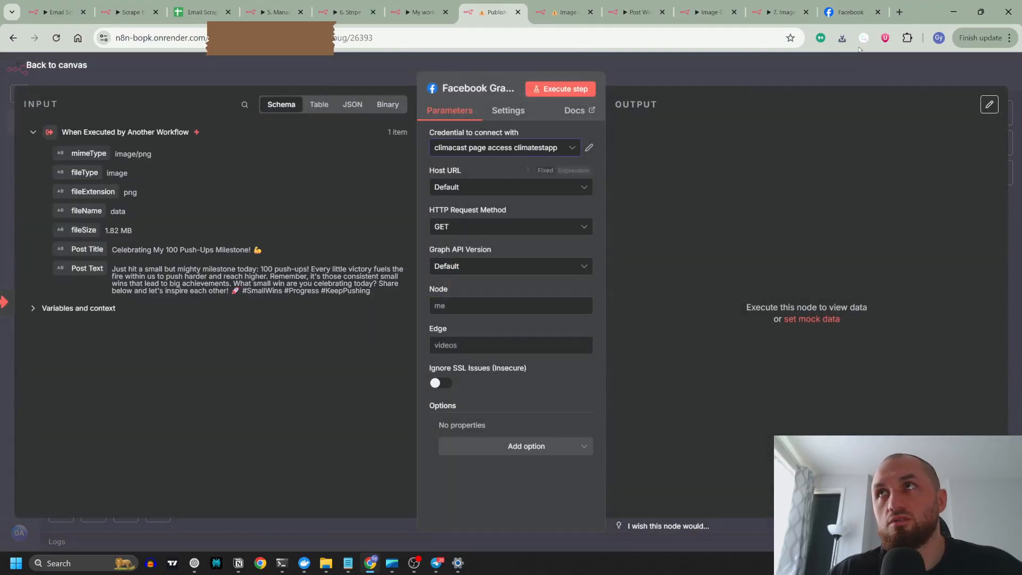
pyautogui.click(846, 16)
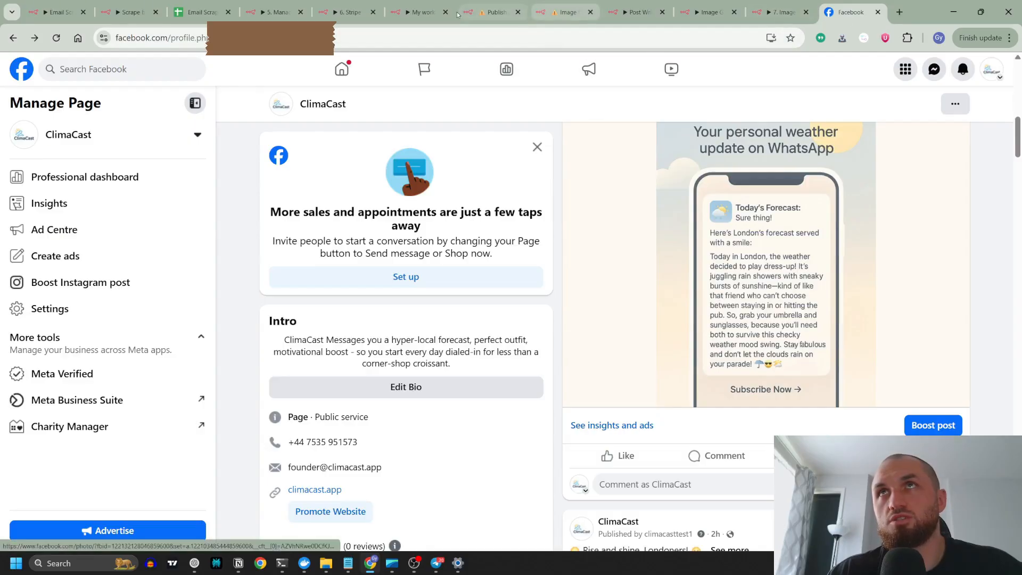
pyautogui.click(482, 15)
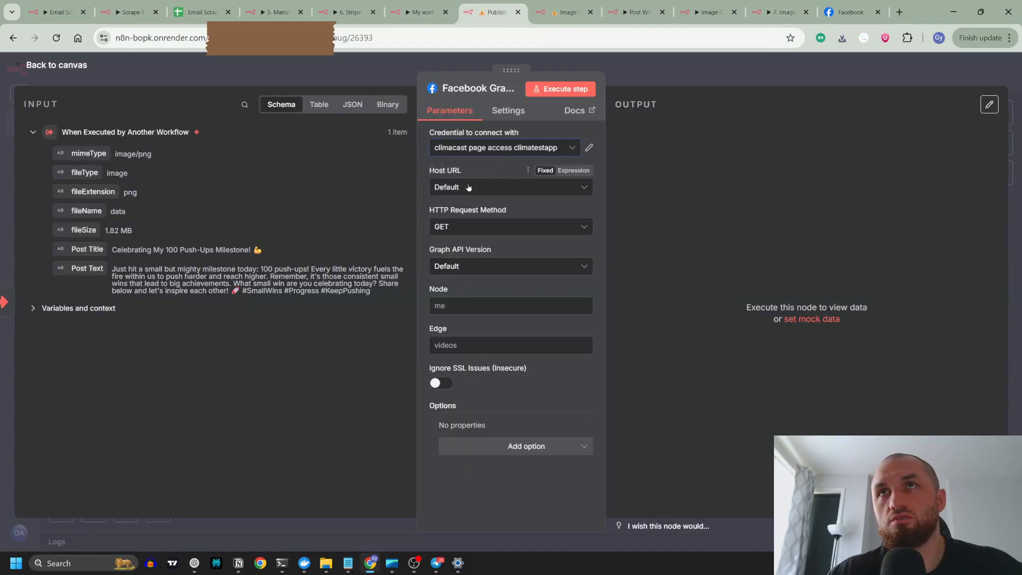
# Step: Configure the Facebook request with the POST method, Graph API version v22.0, node me and edge photos
pyautogui.click(468, 187)
pyautogui.click(468, 222)
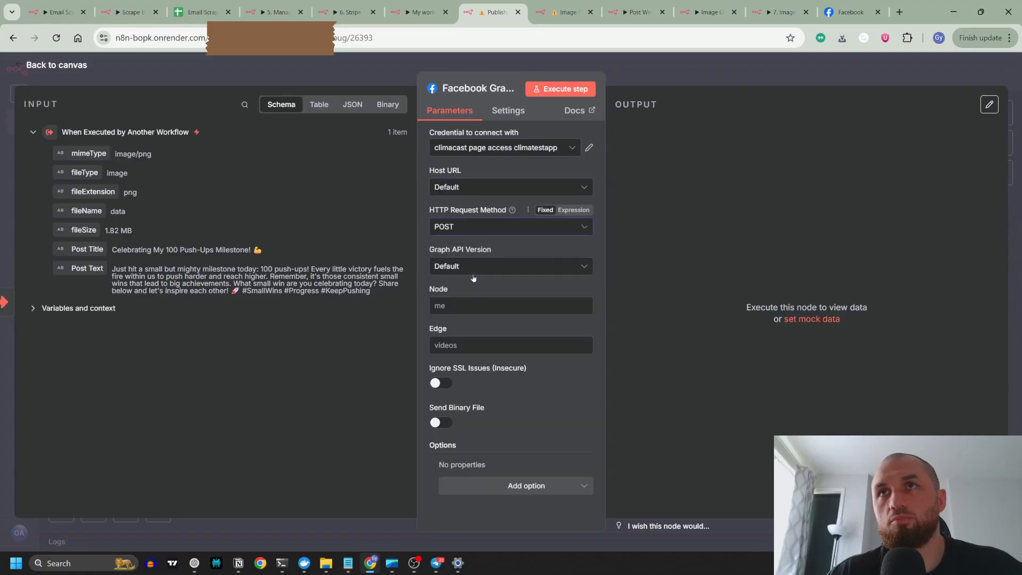
pyautogui.click(456, 266)
pyautogui.click(455, 308)
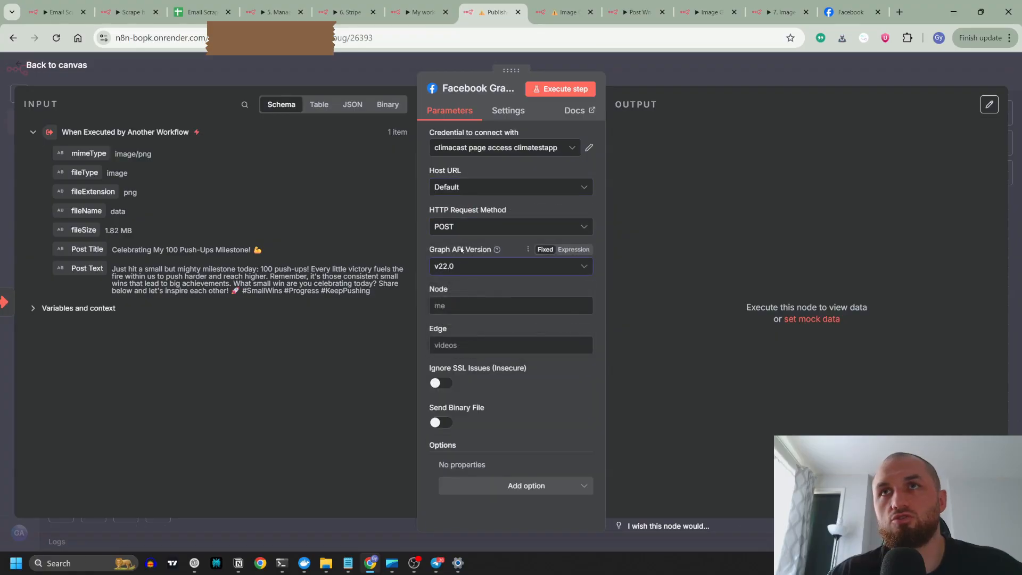
pyautogui.click(455, 308)
pyautogui.write('me')
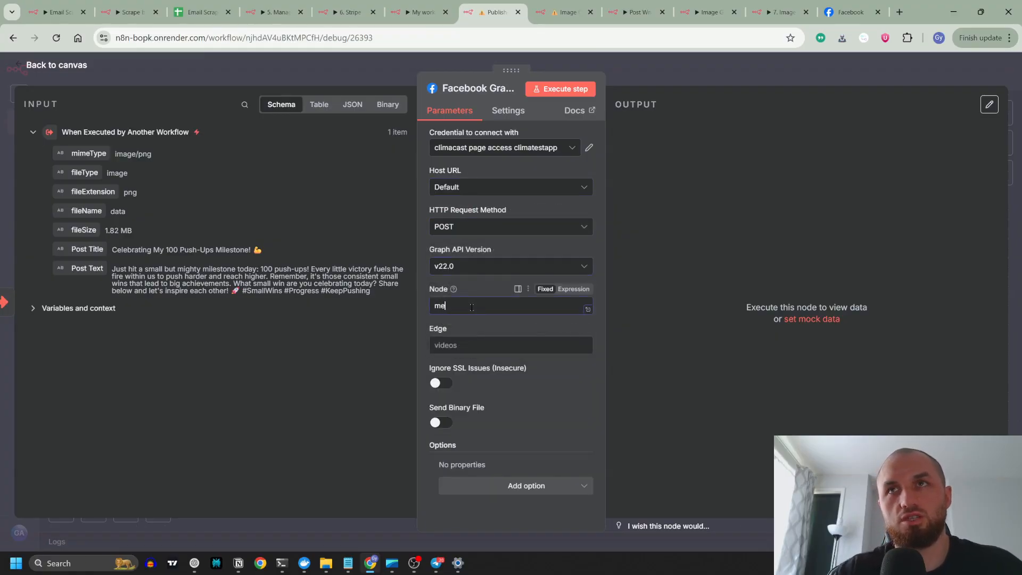
pyautogui.click(462, 349)
pyautogui.write('photos')
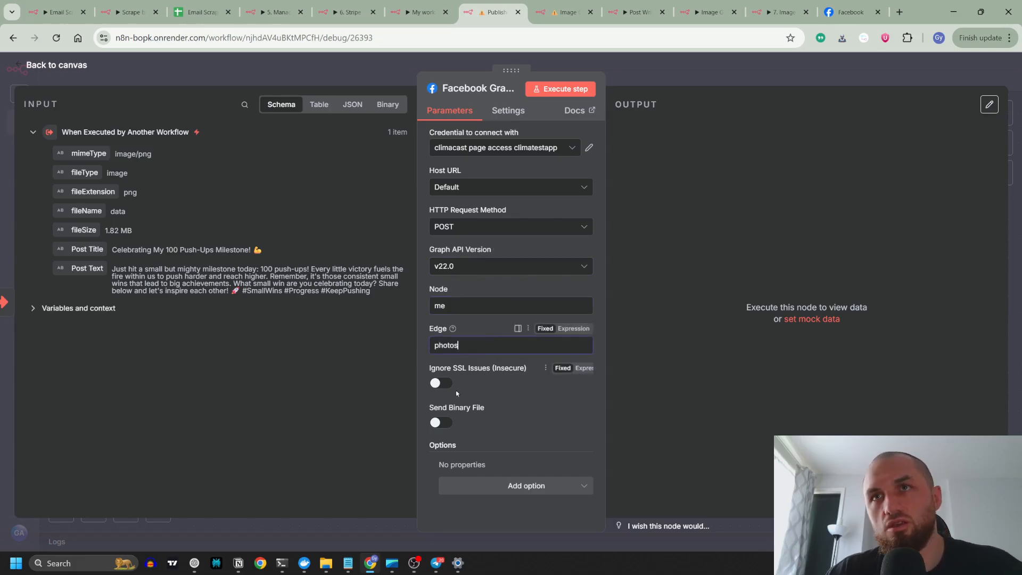
# Step: Enable sending a binary file in the Facebook node and set its input binary field to data
pyautogui.click(440, 422)
pyautogui.scroll(-1, 505, 372)
pyautogui.click(506, 417)
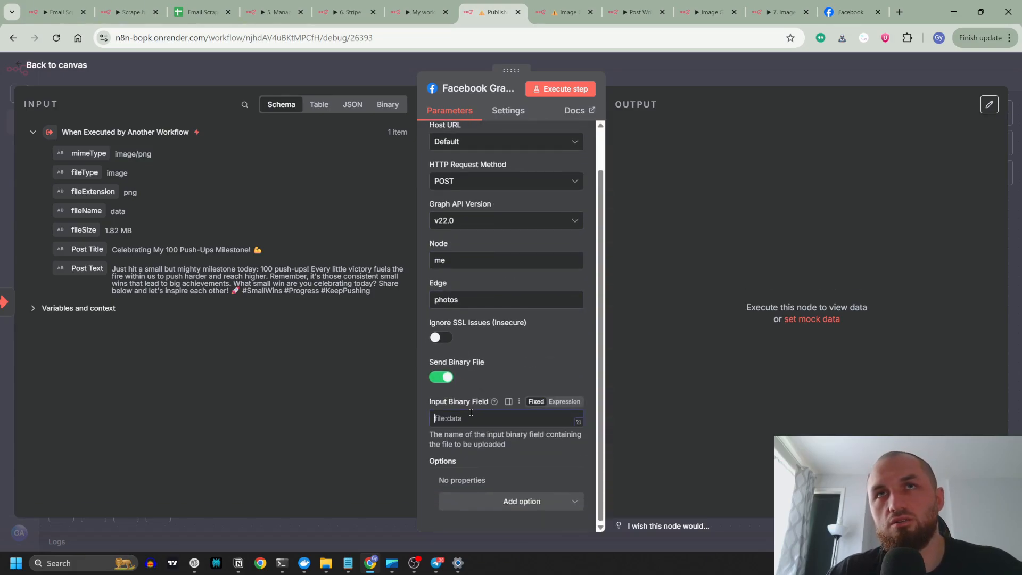
pyautogui.click(389, 106)
pyautogui.doubleClick(43, 167)
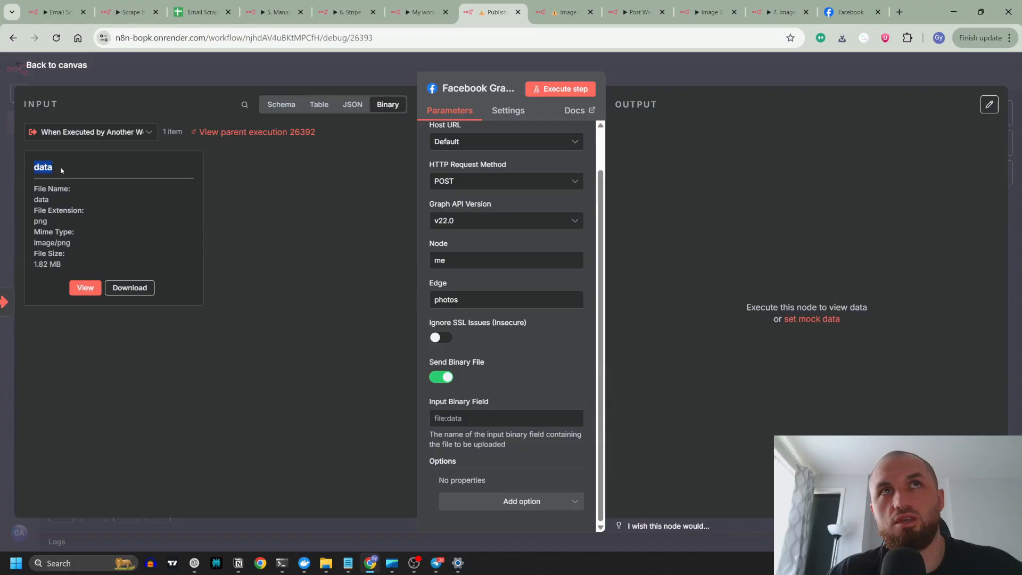
pyautogui.hotkey('ctrl', 'v')
# Step: Add a query parameter named message to the Facebook Graph API node's options
pyautogui.click(512, 500)
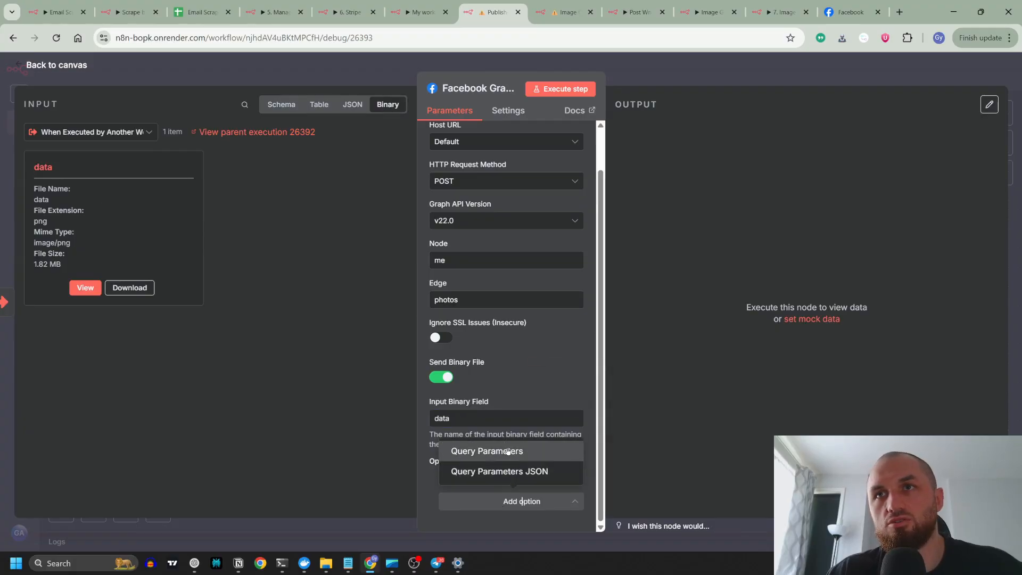
pyautogui.click(508, 451)
pyautogui.scroll(-1, 527, 378)
pyautogui.click(503, 475)
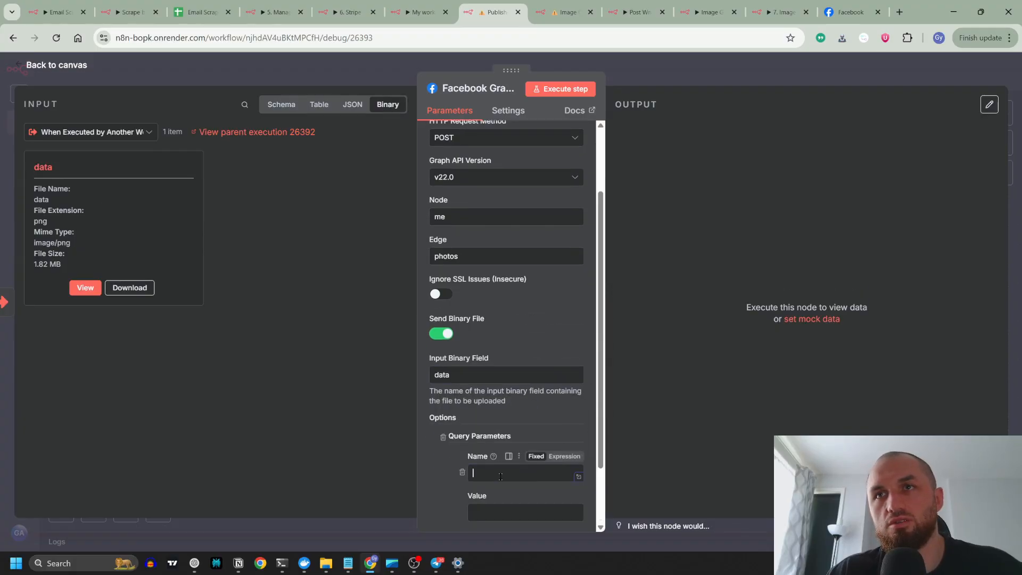
pyautogui.scroll(-2, 493, 456)
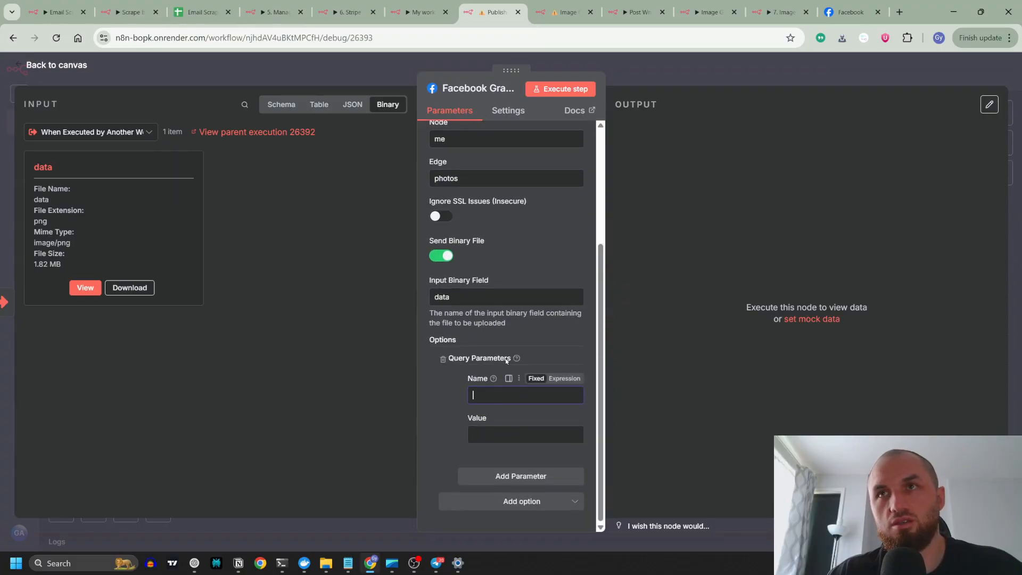
pyautogui.hotkey('ctrl', 'v')
pyautogui.press('Tab')
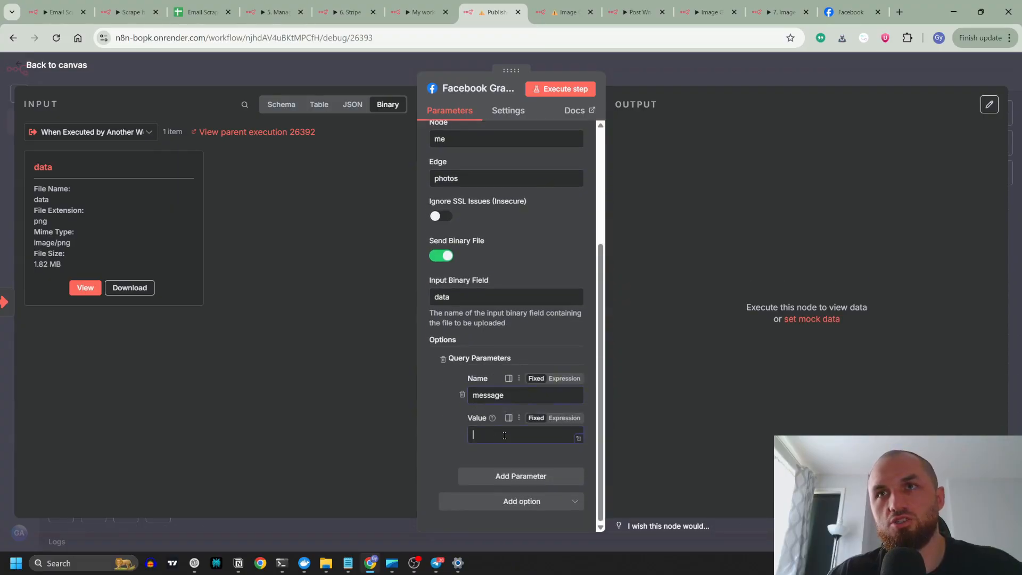
# Step: Set the message parameter's value to the Post Title and Post Text fields from the trigger, separated by a blank line
pyautogui.click(287, 105)
pyautogui.moveTo(85, 249); pyautogui.dragTo(499, 441)
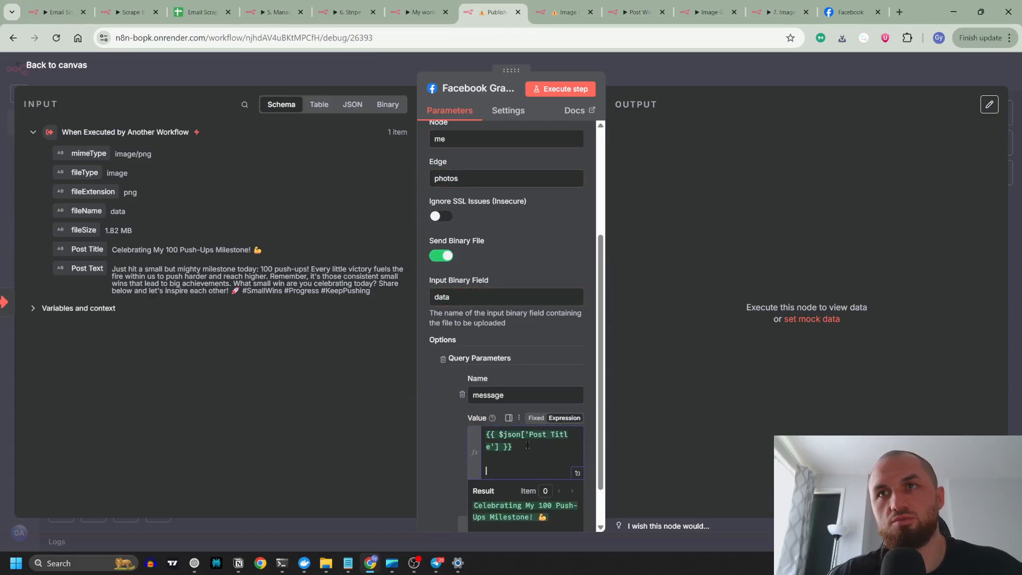
pyautogui.moveTo(87, 268); pyautogui.dragTo(461, 393)
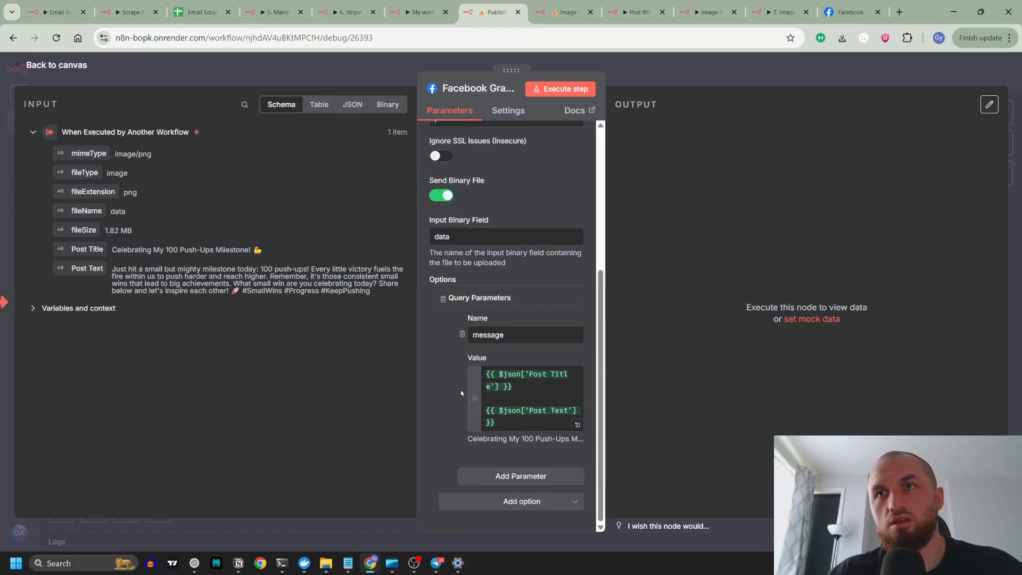
pyautogui.scroll(10, 461, 393)
pyautogui.click(385, 72)
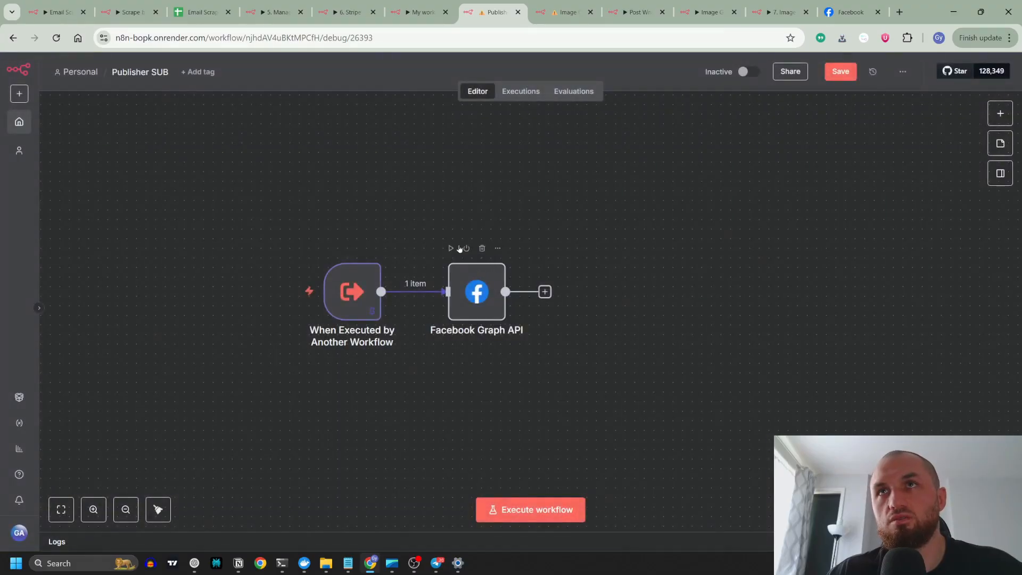
# Step: Run the Facebook Graph API node on its own and inspect its output
pyautogui.click(451, 249)
pyautogui.doubleClick(476, 292)
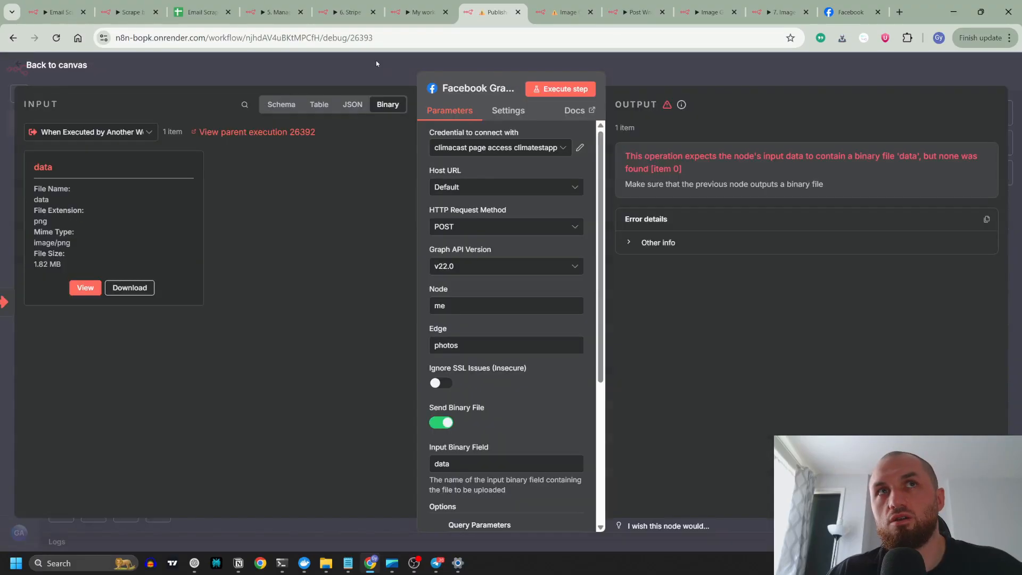
pyautogui.click(376, 61)
# Step: Unpin the trigger's data, save the Publisher SUB workflow and check the Facebook node's input
pyautogui.moveTo(350, 286)
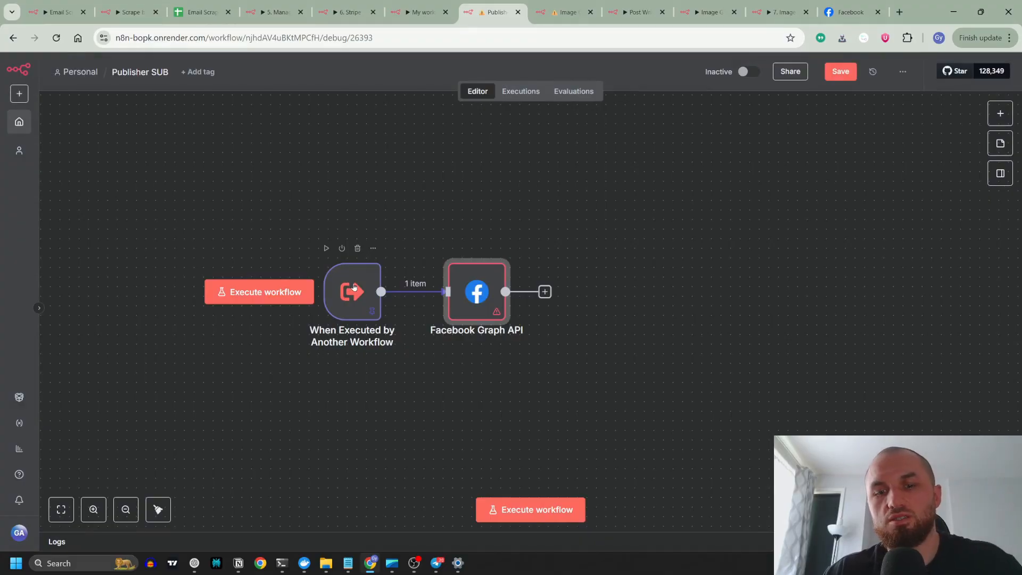
pyautogui.click(354, 286)
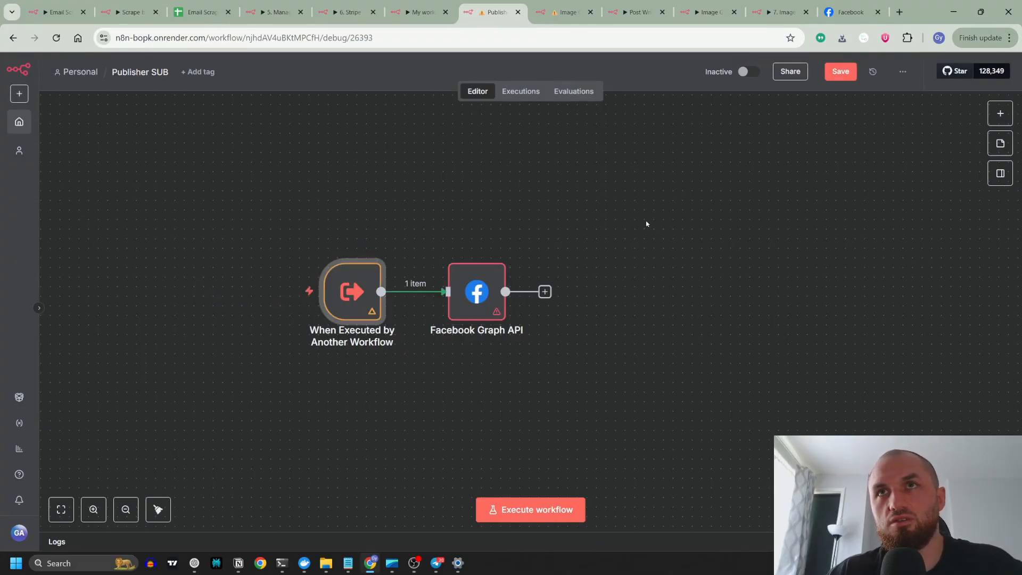
pyautogui.click(842, 71)
pyautogui.doubleClick(475, 294)
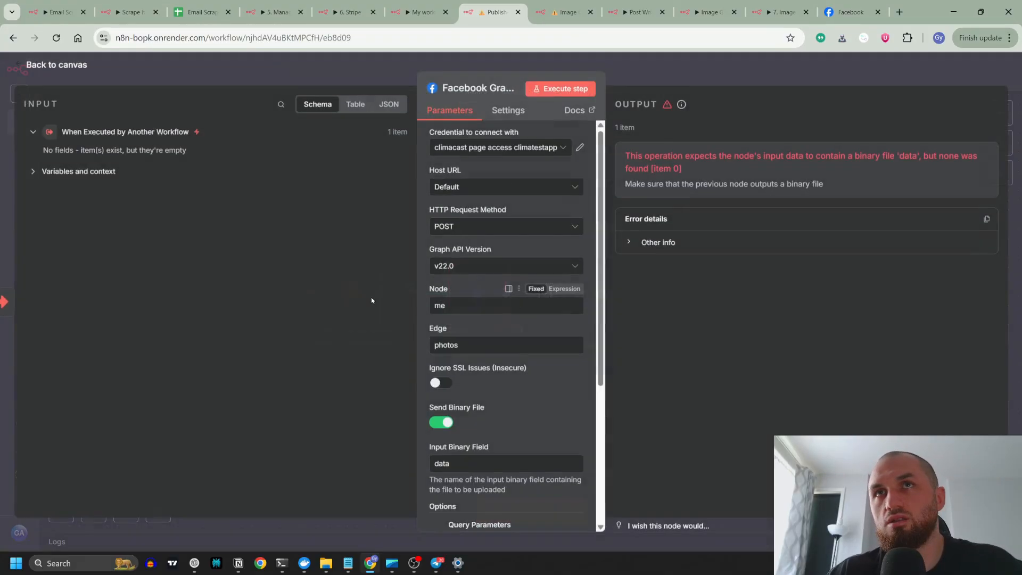
pyautogui.click(293, 70)
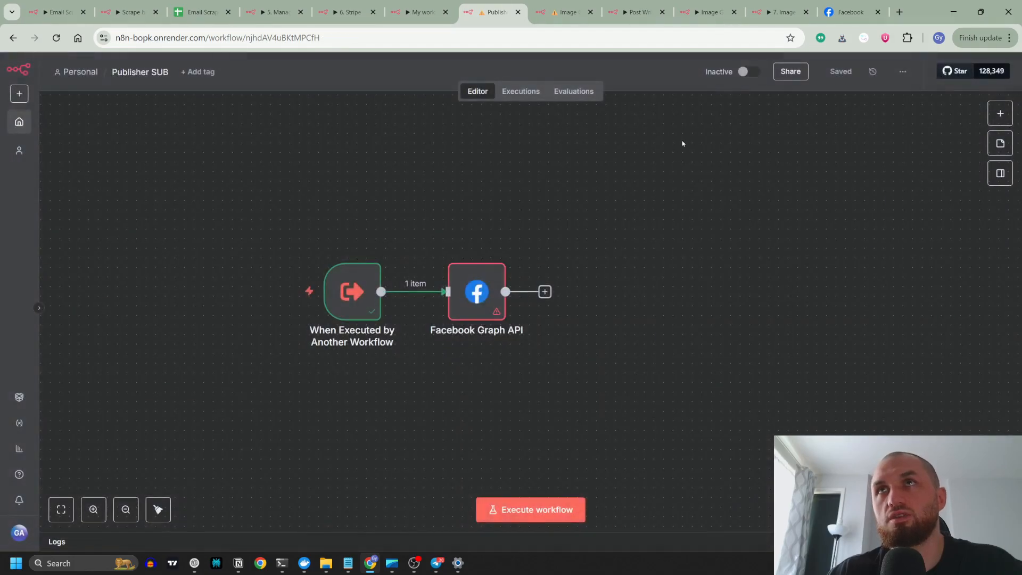
# Step: Switch to My workflow 20, rename it MAIN WORKFLOW and fit all its nodes in view
pyautogui.click(420, 12)
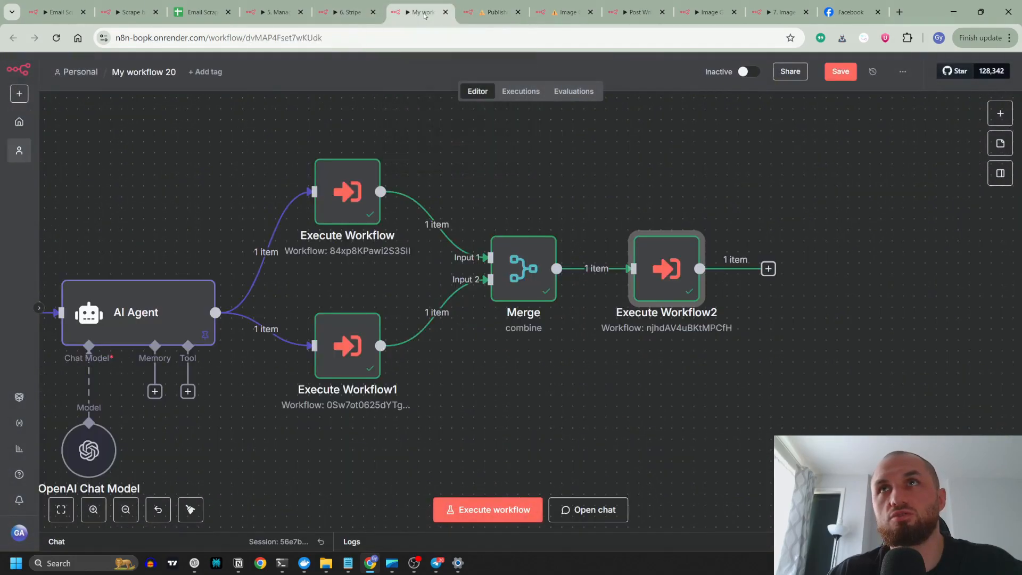
pyautogui.click(144, 72)
pyautogui.write('MAIN')
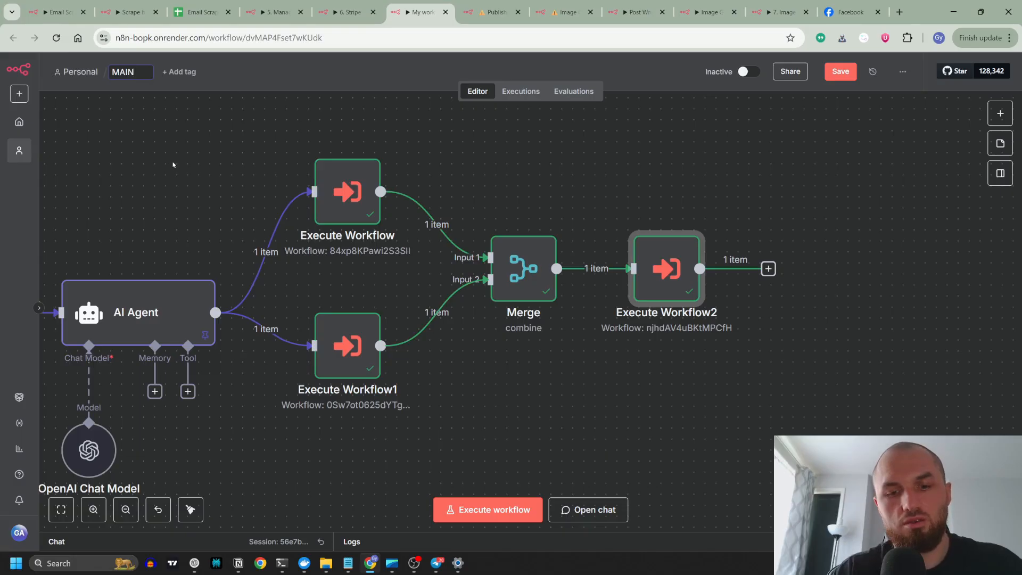
pyautogui.write(' WORKFLOW')
pyautogui.press('Return')
pyautogui.press('1')
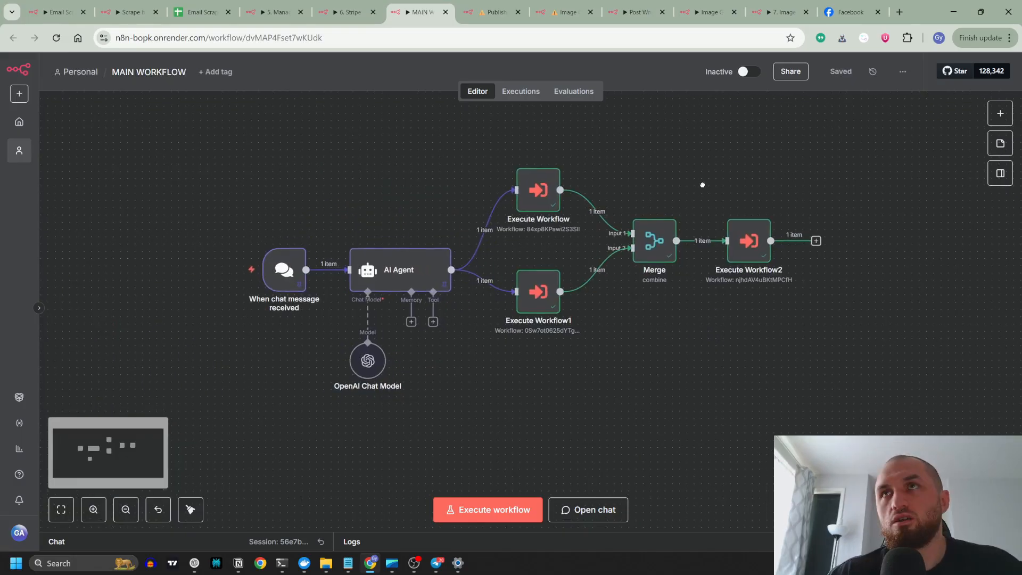
# Step: Unpin the AI Agent and chat trigger data and open the chat with a fresh session
pyautogui.click(407, 271)
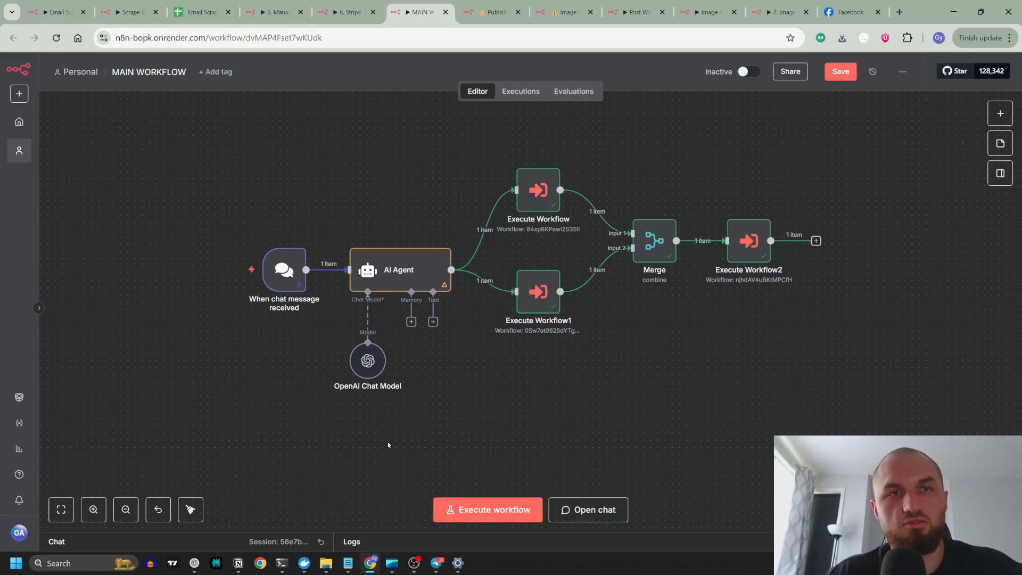
pyautogui.moveTo(284, 277)
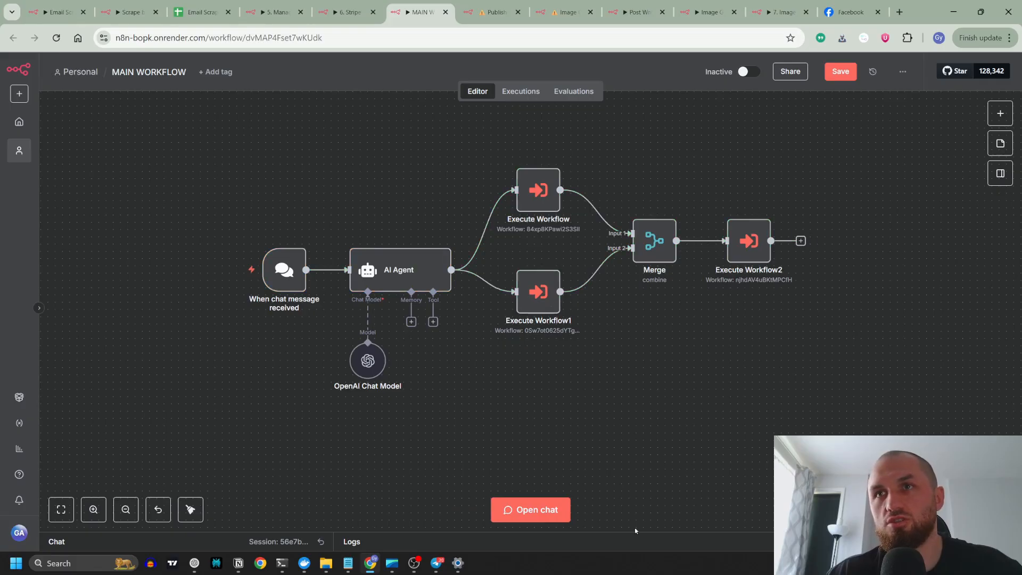
pyautogui.click(530, 509)
pyautogui.click(320, 369)
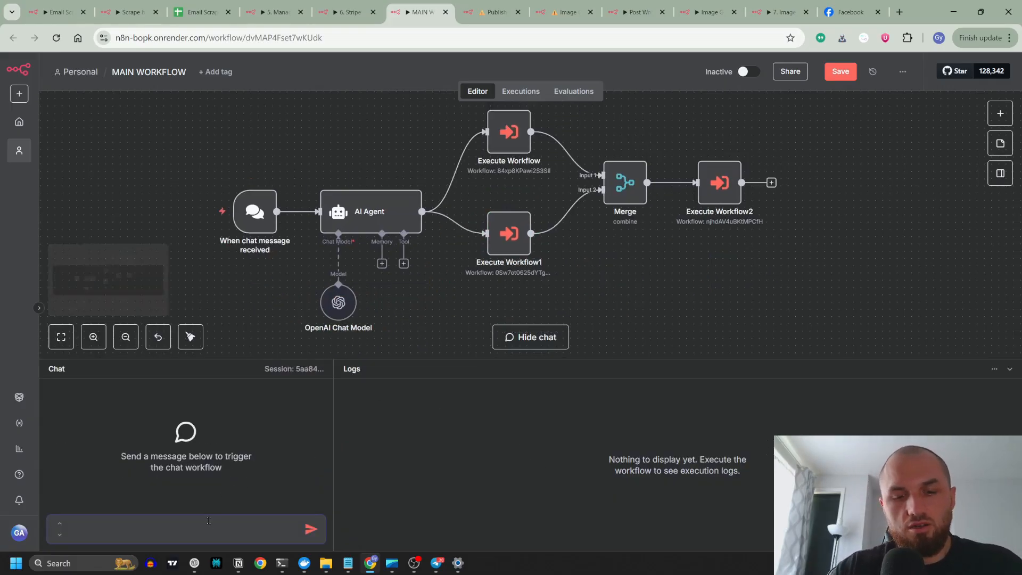
# Step: Send the chat message "I want to publish a Facebook post for my win from today that i have made 100 pullups in one day."
pyautogui.write('make me')
pyautogui.press('BackSpace')
pyautogui.press('BackSpace')
pyautogui.press('BackSpace')
pyautogui.press('BackSpace')
pyautogui.press('BackSpace')
pyautogui.press('BackSpace')
pyautogui.press('BackSpace')
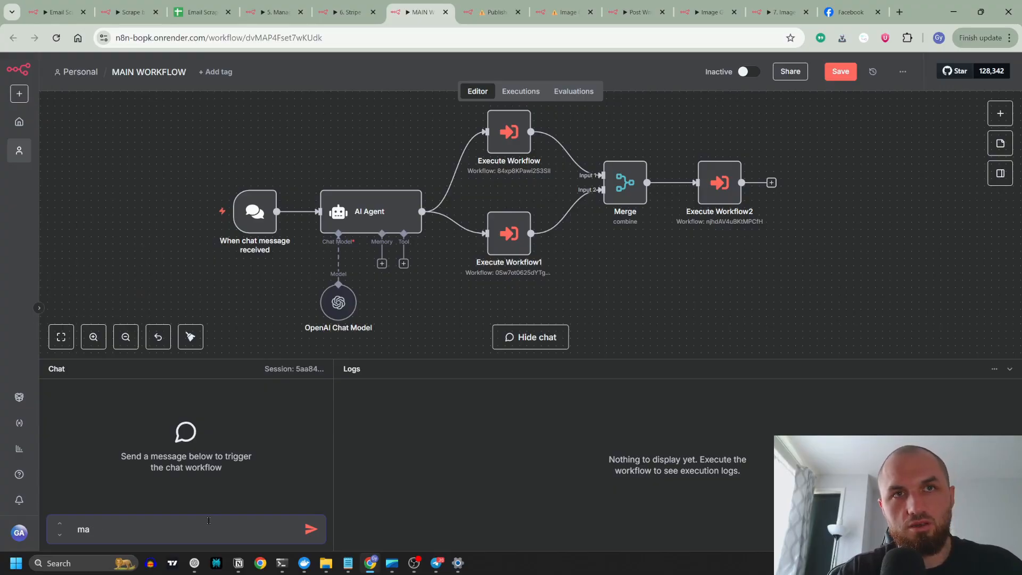
pyautogui.write('i wa')
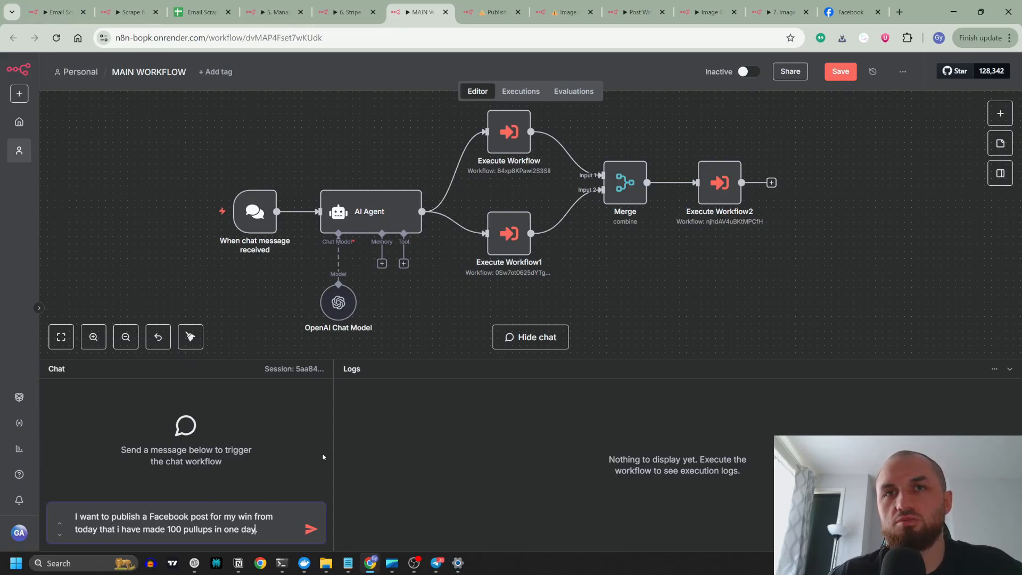
pyautogui.click(310, 528)
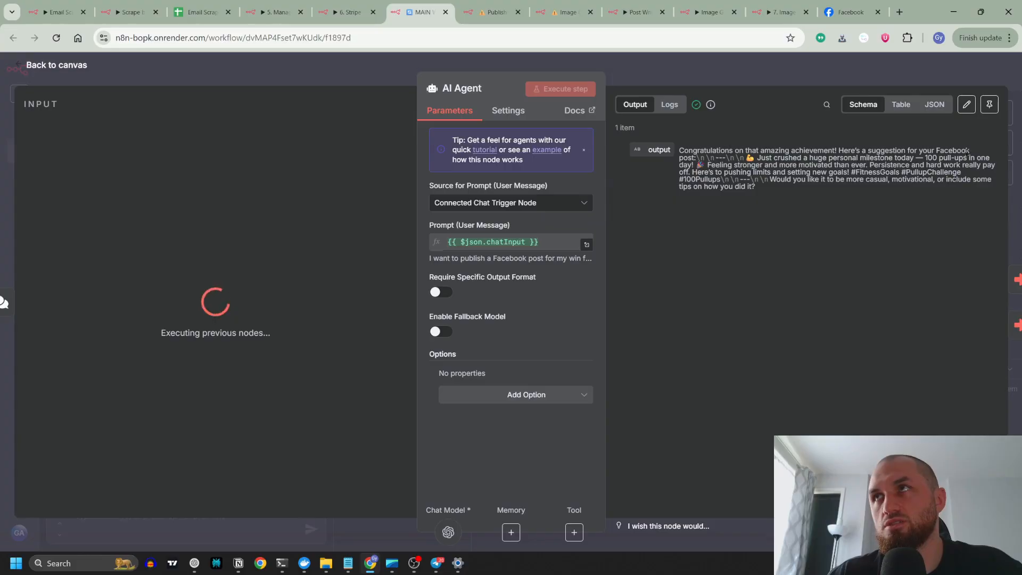
pyautogui.click(701, 72)
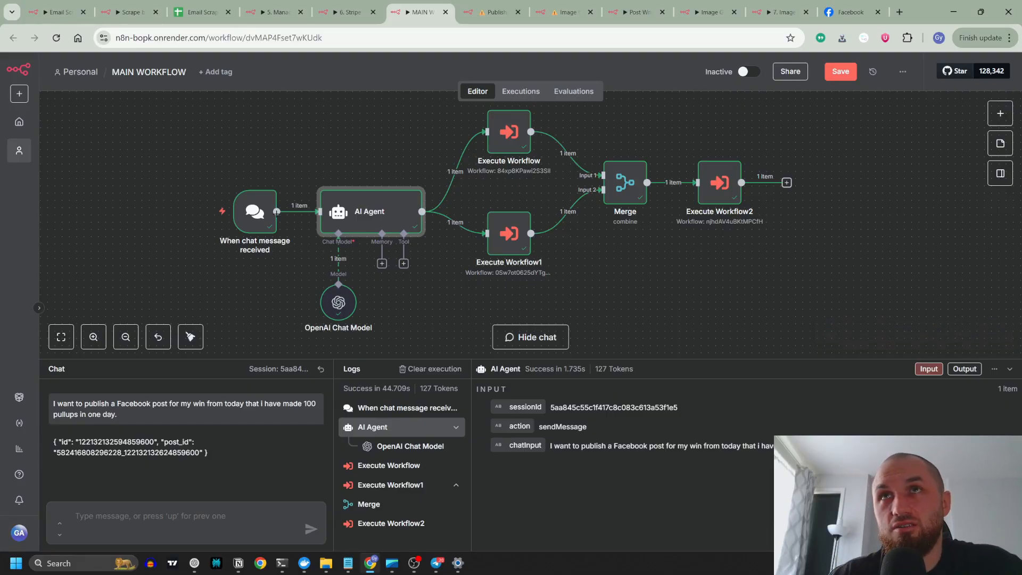
# Step: Refresh the ClimaCast Facebook page and examine the newly published post's full text and image
pyautogui.click(850, 12)
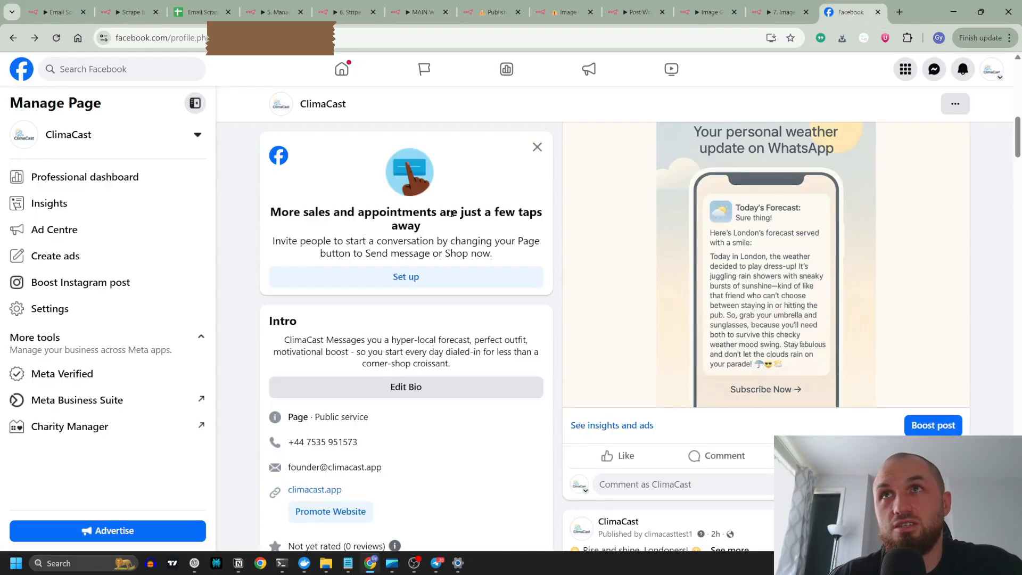
pyautogui.click(56, 37)
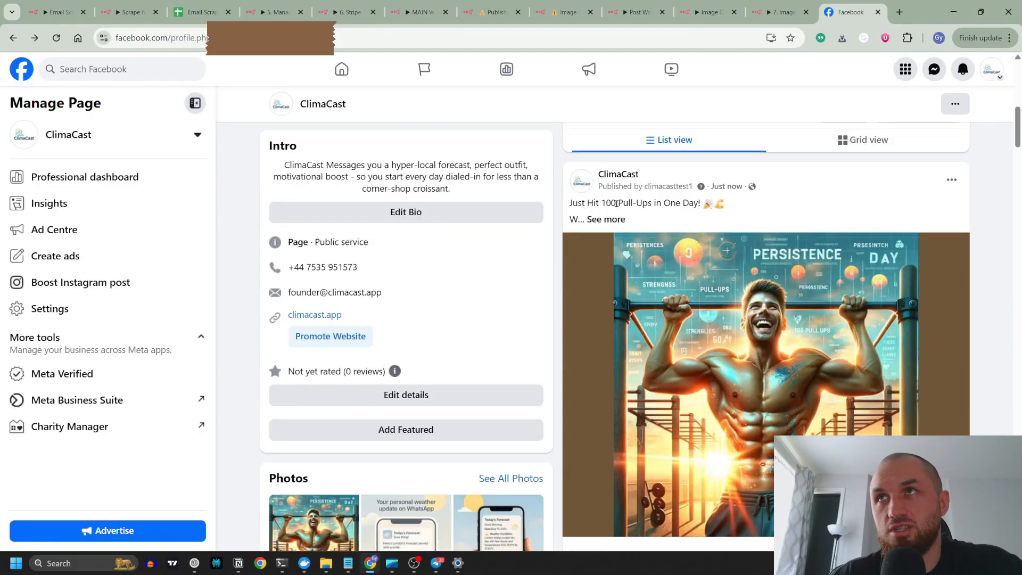
pyautogui.click(606, 219)
pyautogui.scroll(-1, 650, 176)
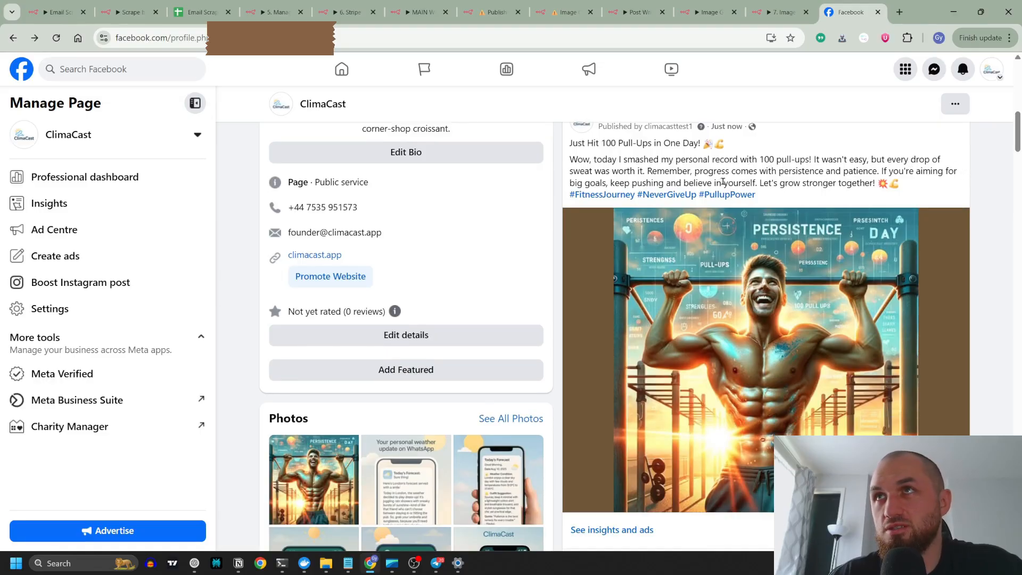
pyautogui.click(286, 441)
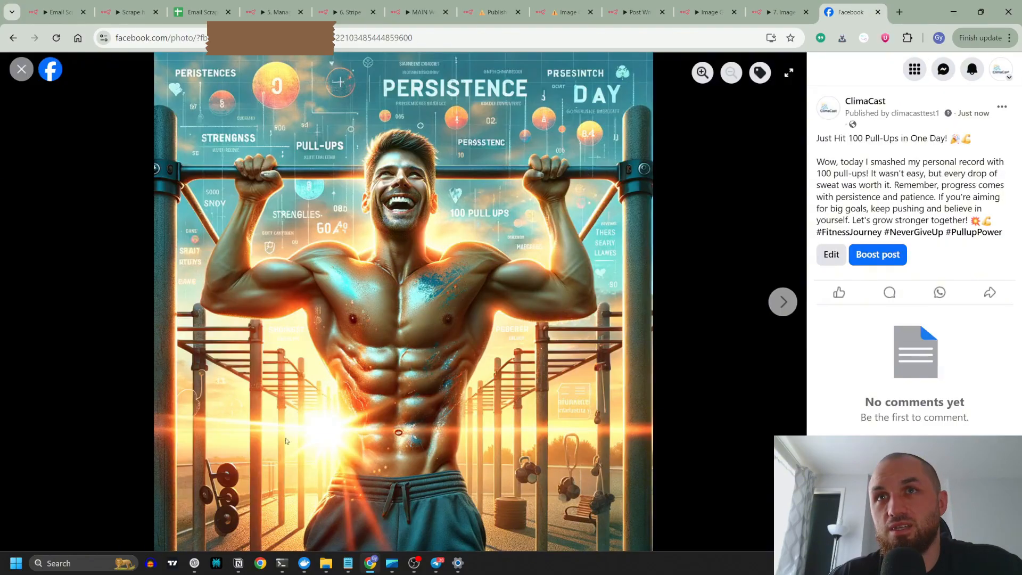
# Step: Delete the opened pull-ups test photo from the ClimaCast page
pyautogui.click(1002, 107)
pyautogui.click(871, 239)
pyautogui.click(648, 336)
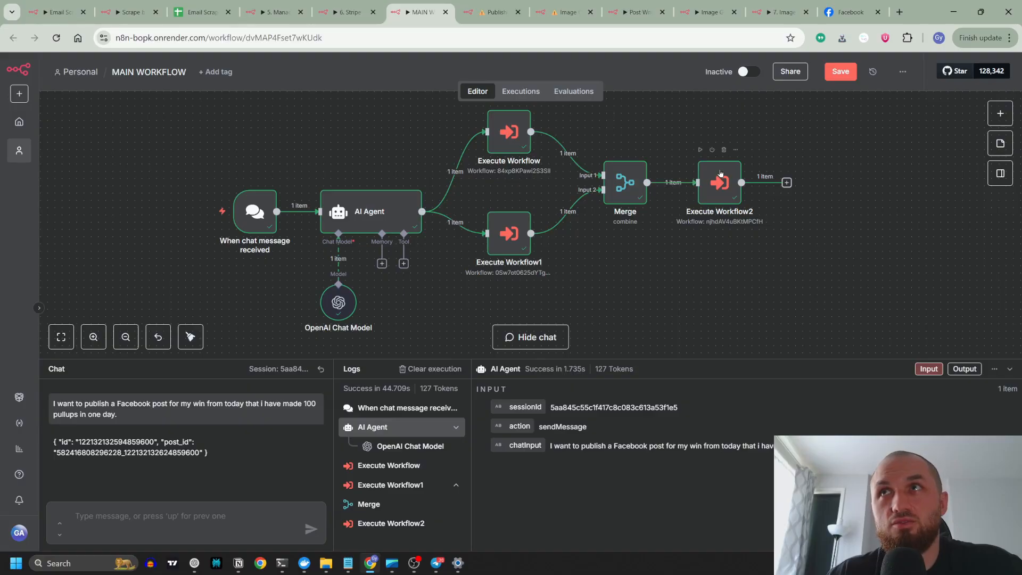
# Step: Review the Publisher SUB workflow called by the Execute Workflow2 node and save MAIN WORKFLOW
pyautogui.doubleClick(722, 188)
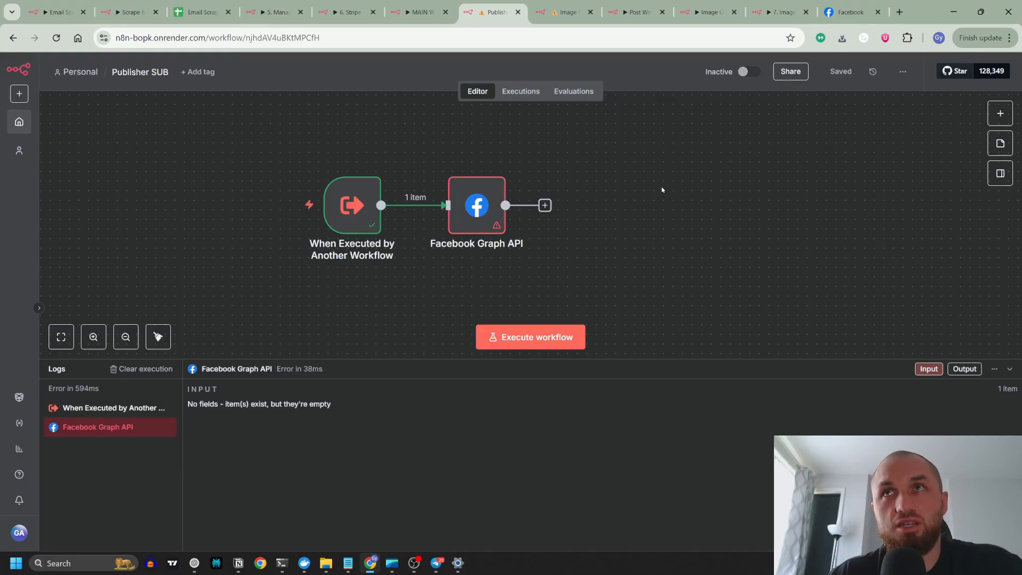
pyautogui.click(423, 12)
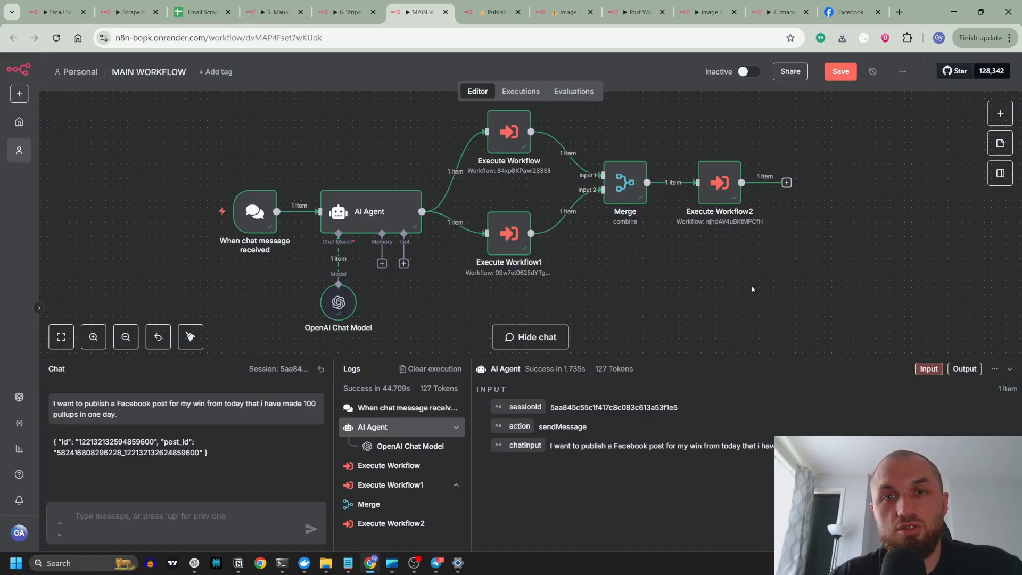
pyautogui.hotkey('ctrl', 's')
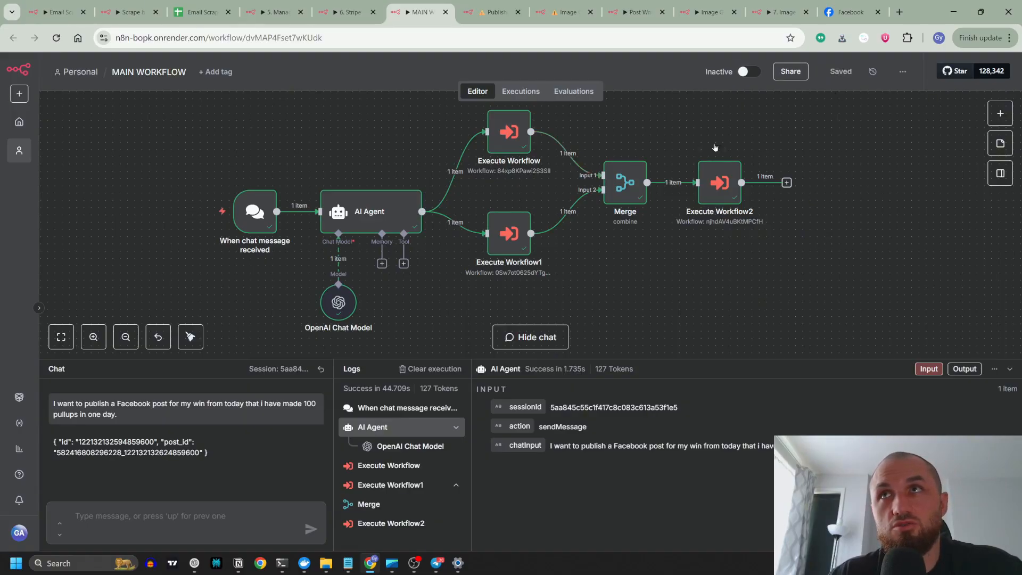
# Step: Look through the publisher, image and Post Writer sub-workflows and return to MAIN WORKFLOW
pyautogui.hotkey('ctrl', 'Tab')
pyautogui.hotkey('ctrl', 'Tab')
pyautogui.hotkey('ctrl', 'Tab')
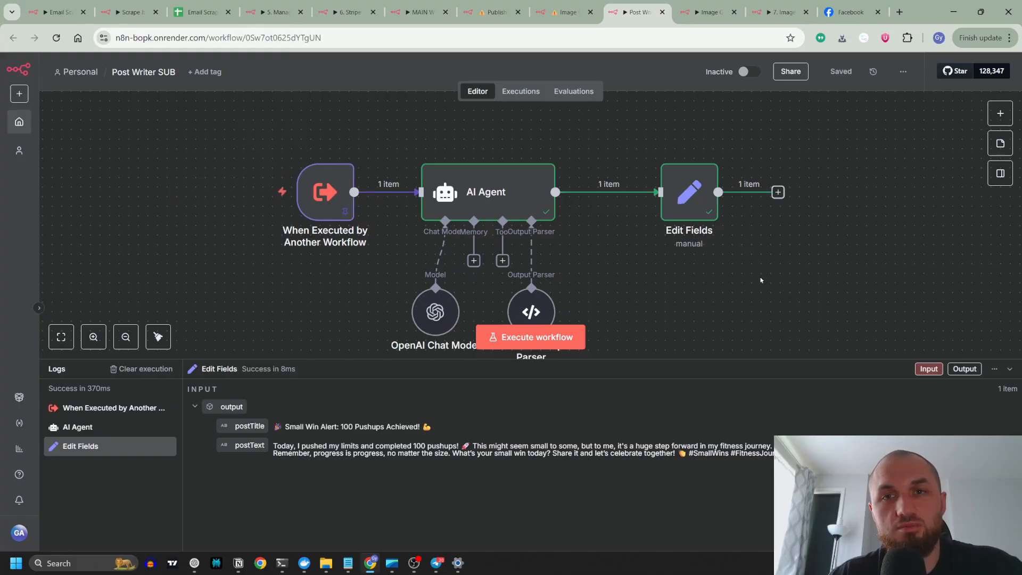
pyautogui.click(565, 11)
pyautogui.click(494, 12)
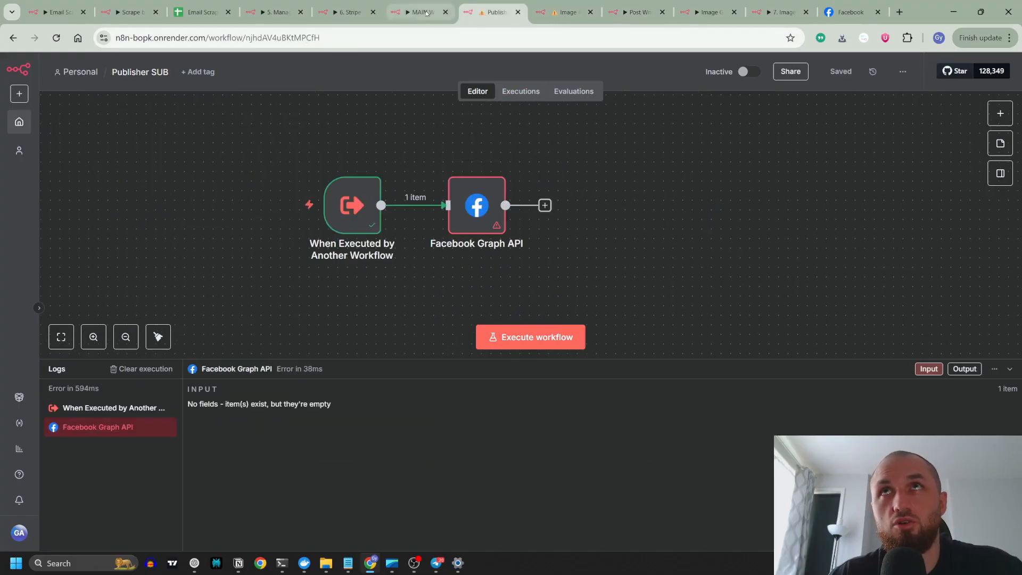
pyautogui.click(426, 12)
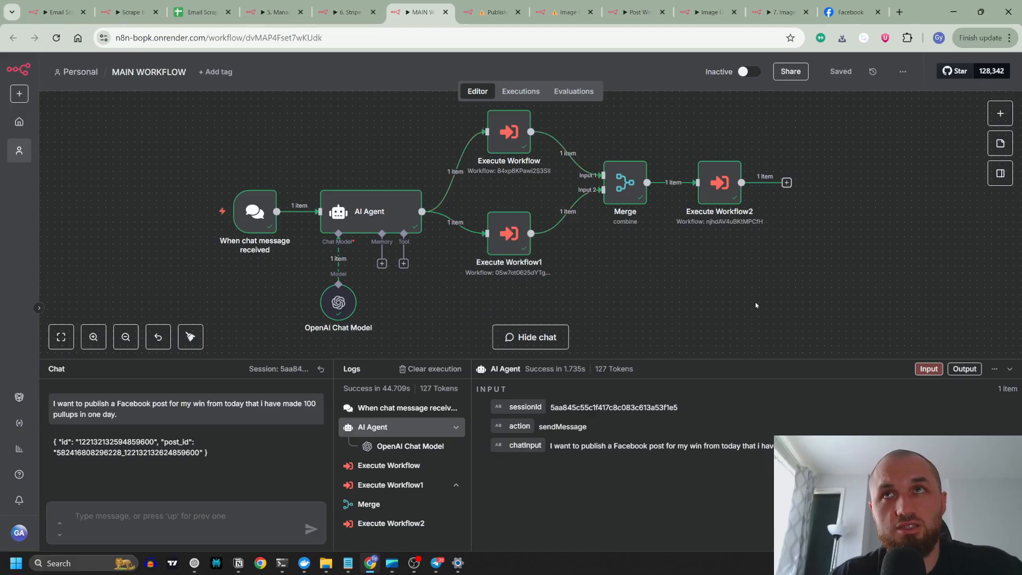